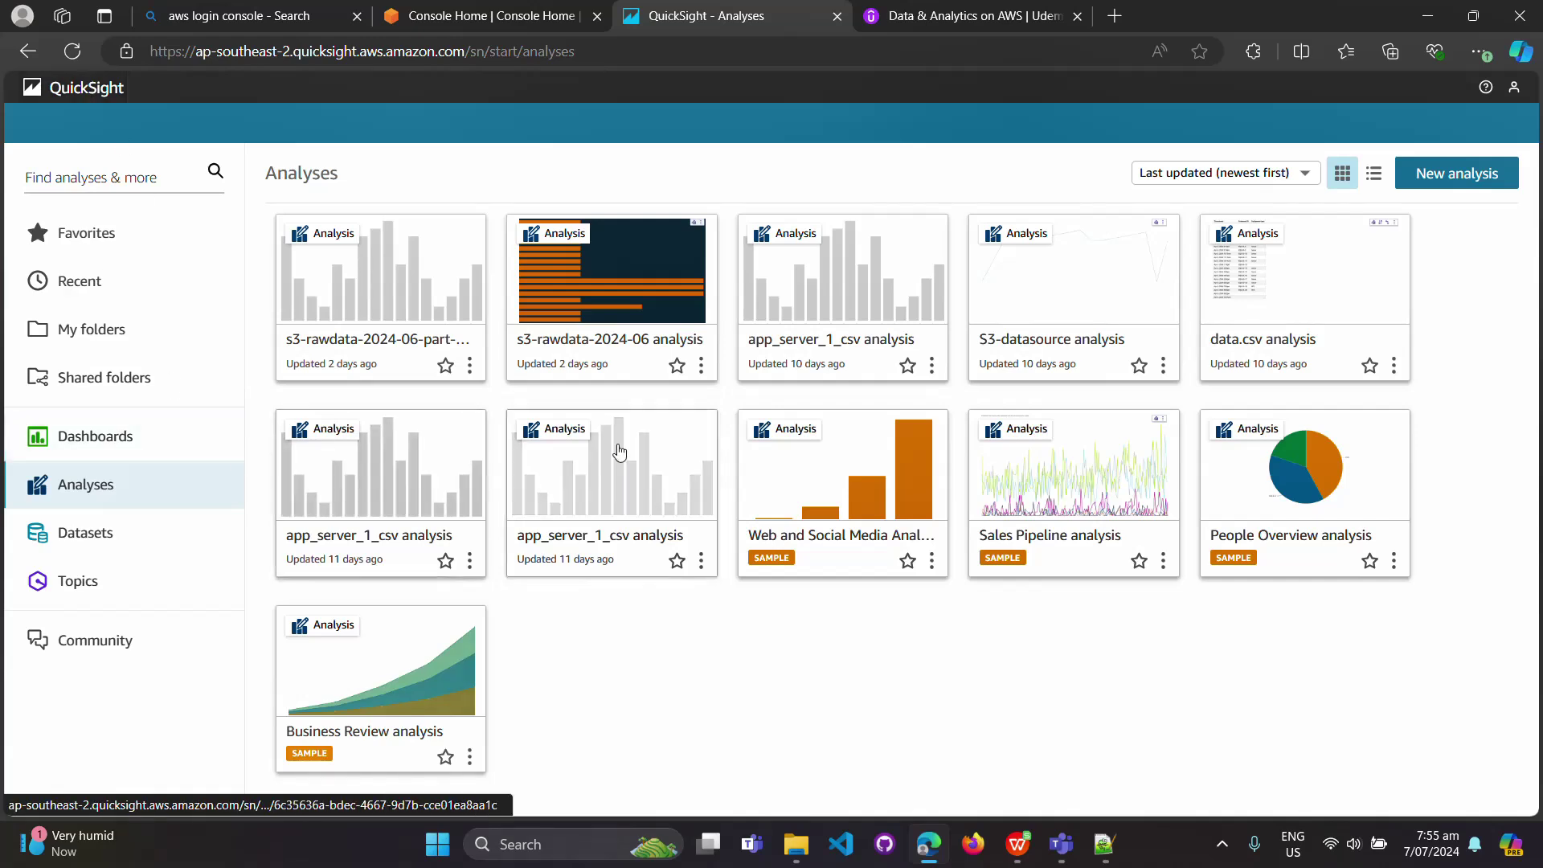
left_click(1222, 843)
left_click(1222, 781)
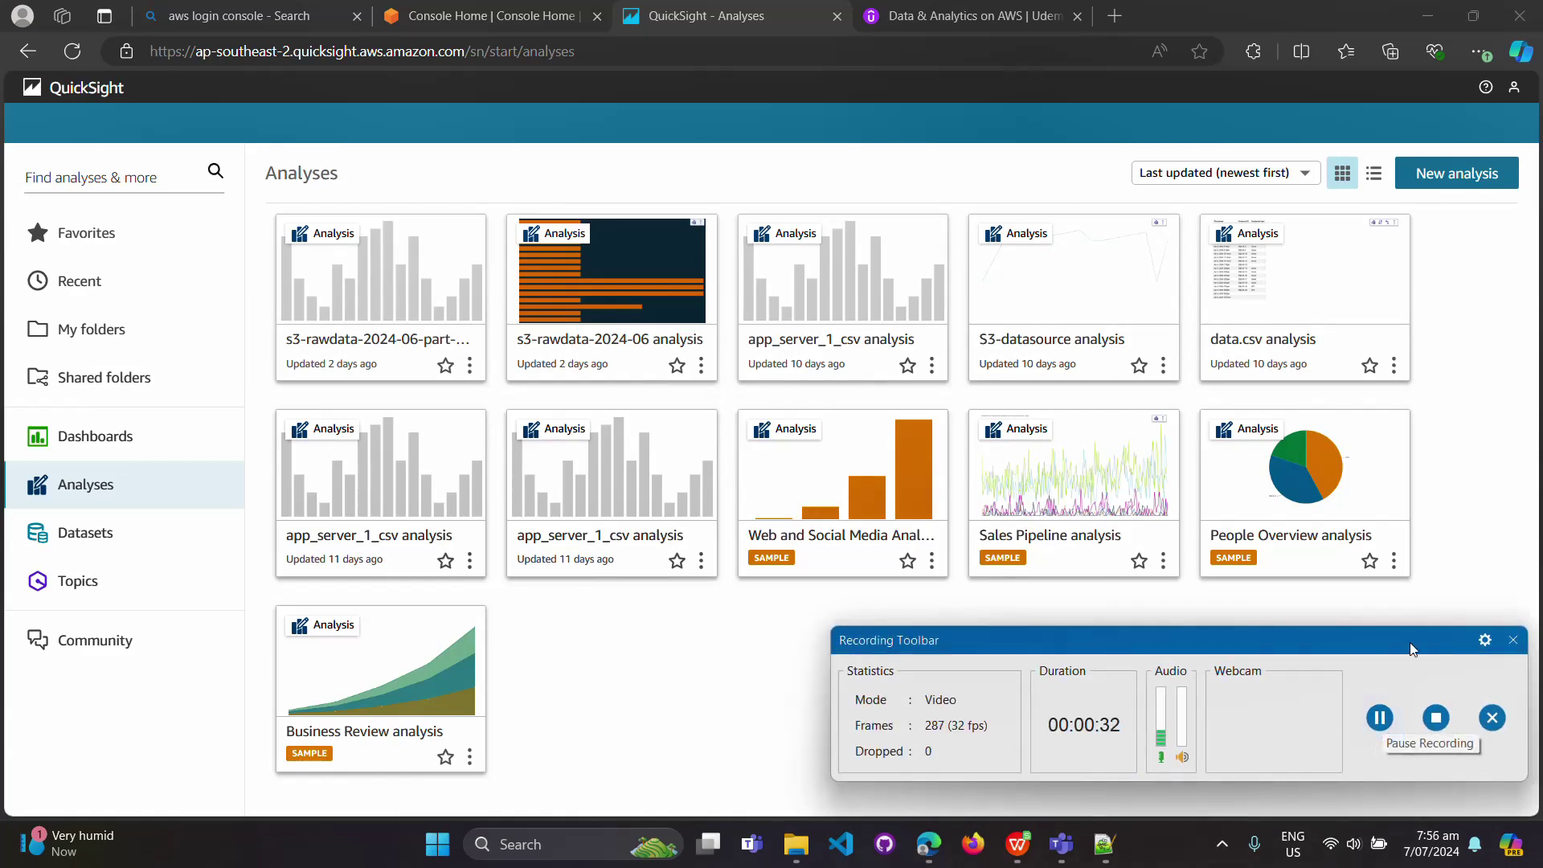
left_click(1439, 591)
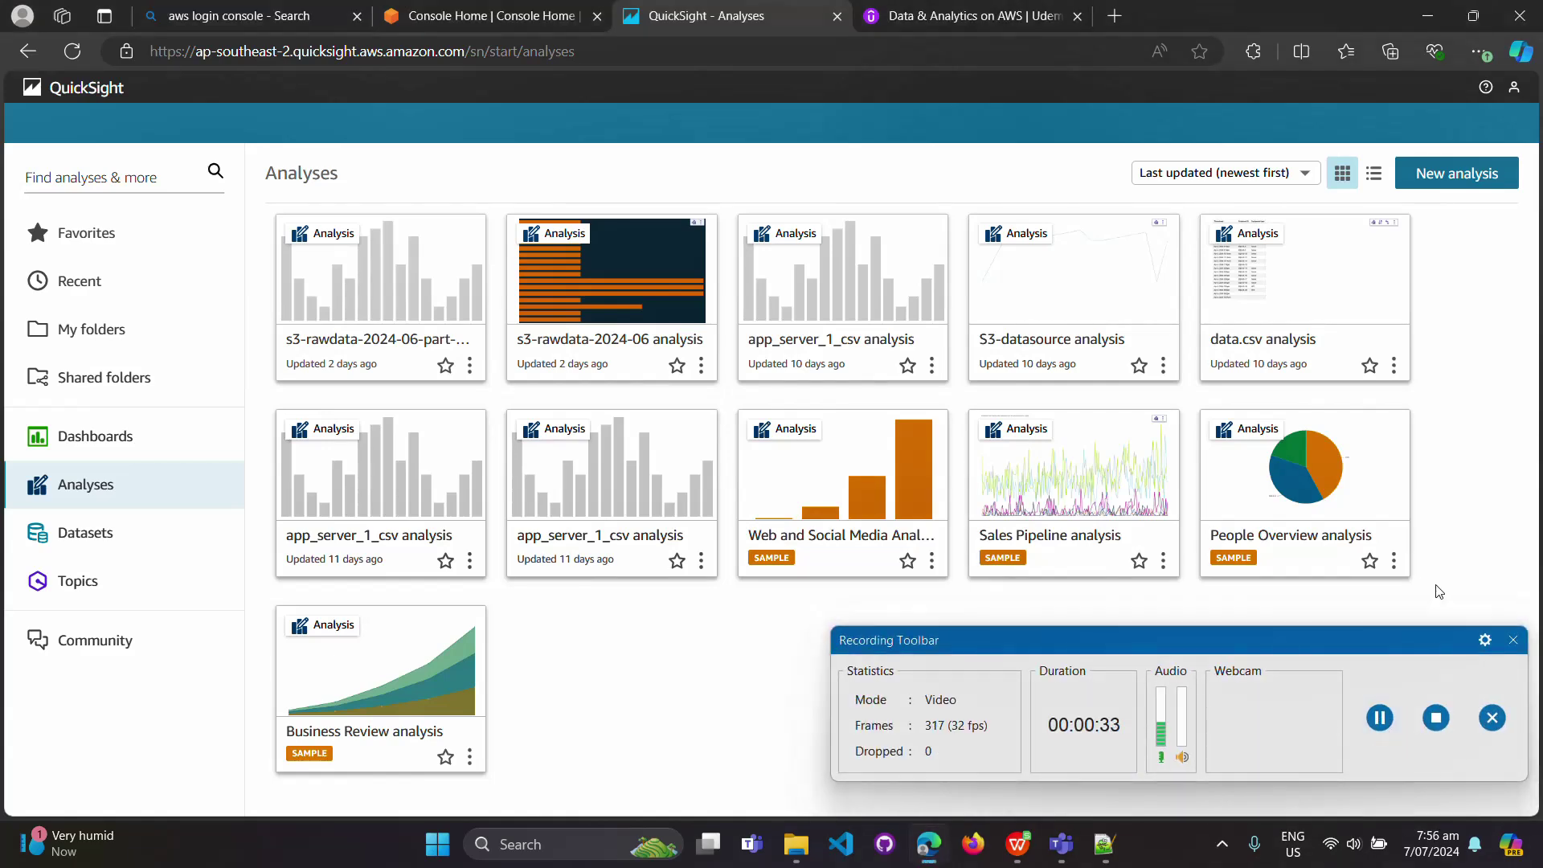
left_click(1514, 641)
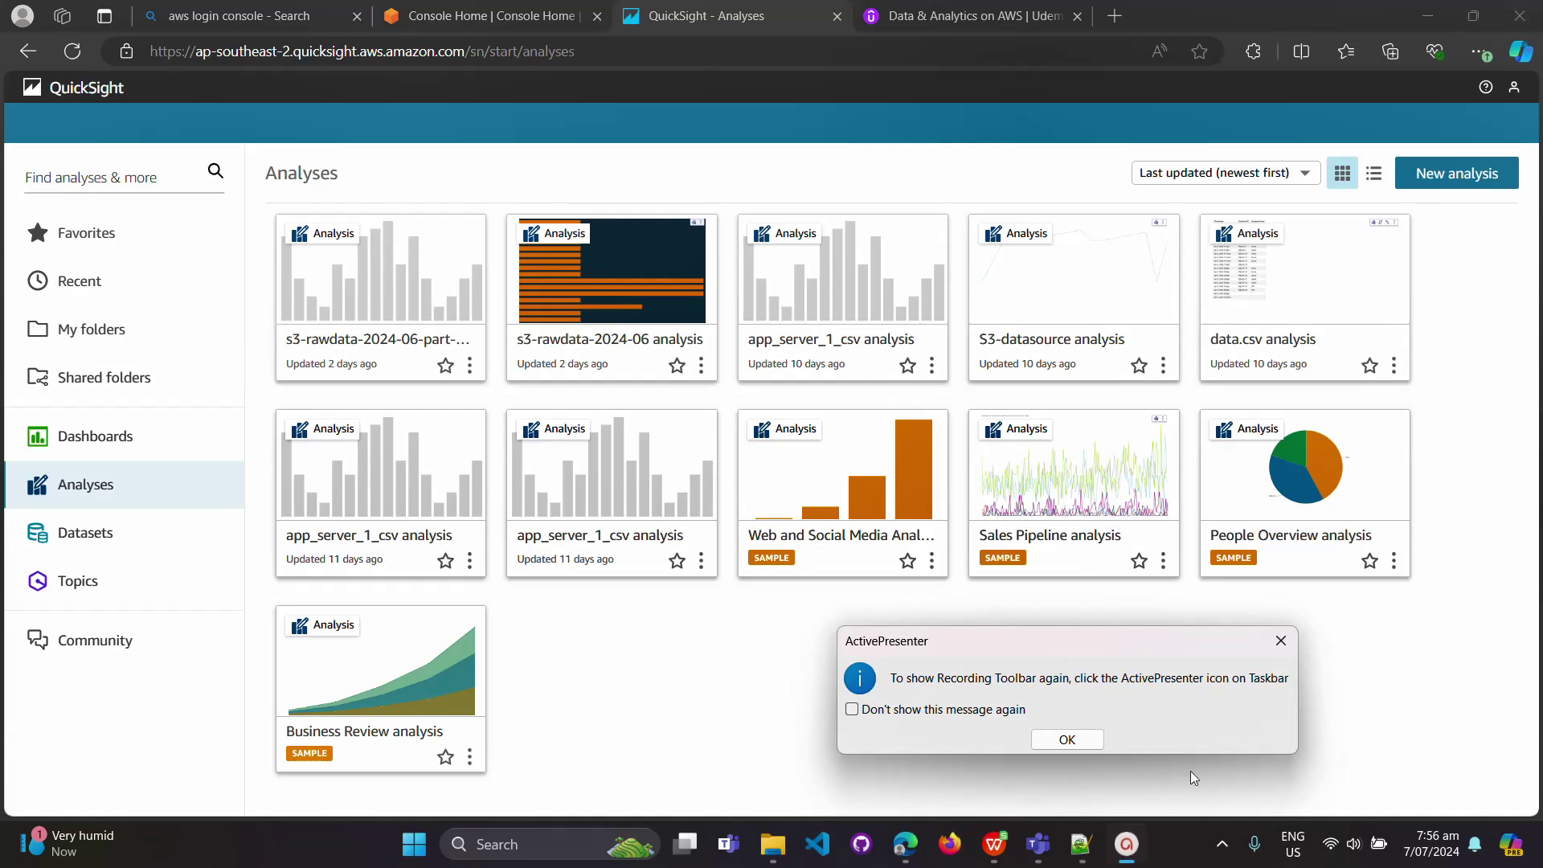
left_click(1090, 744)
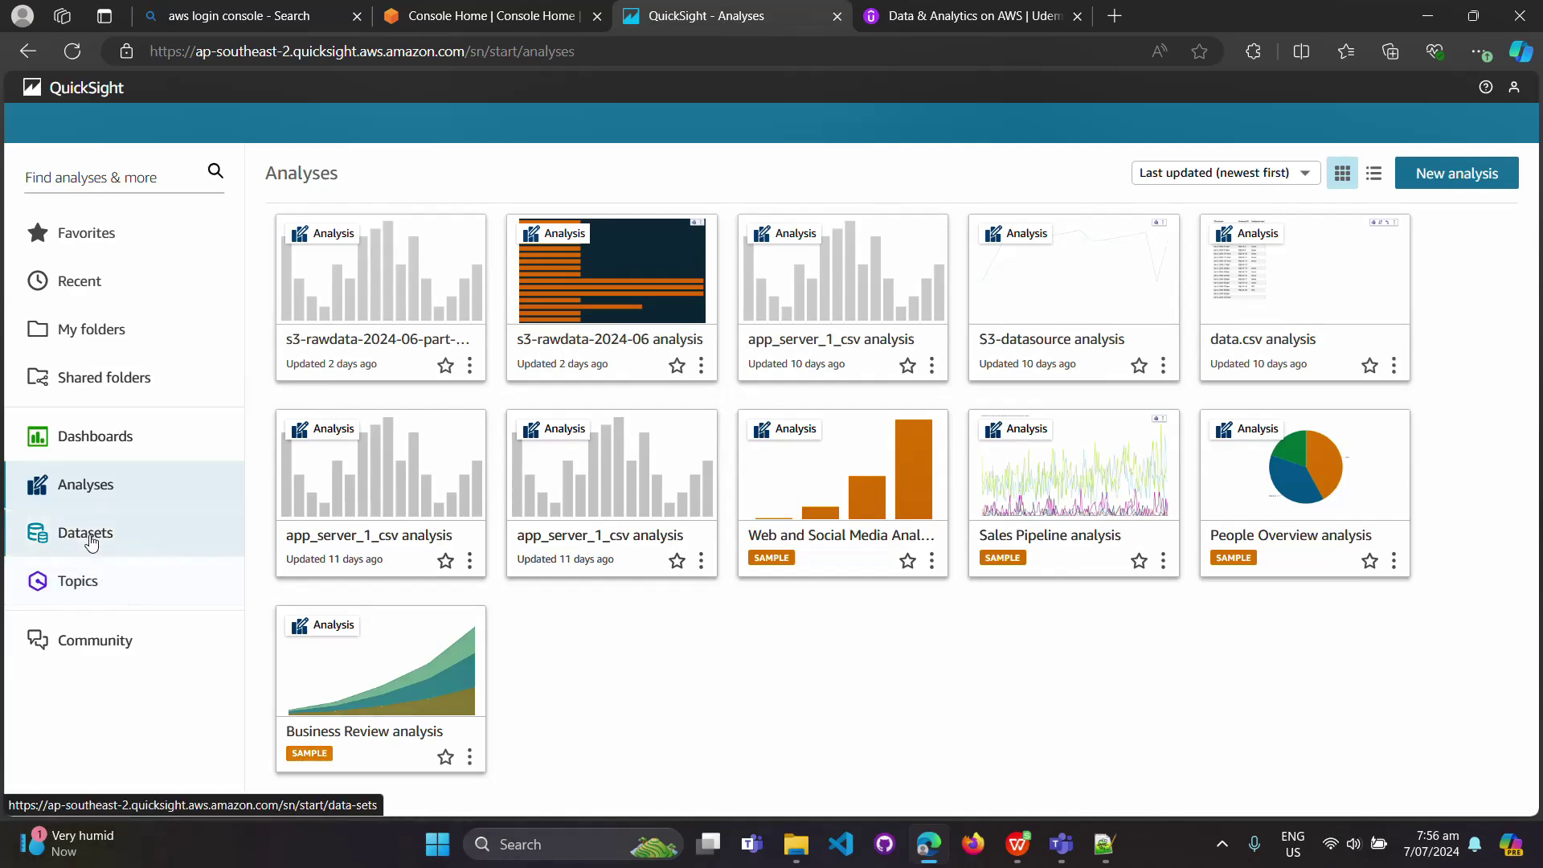
Start creating a new QuickSight dataset that uses S3 as the data source
left_click(87, 538)
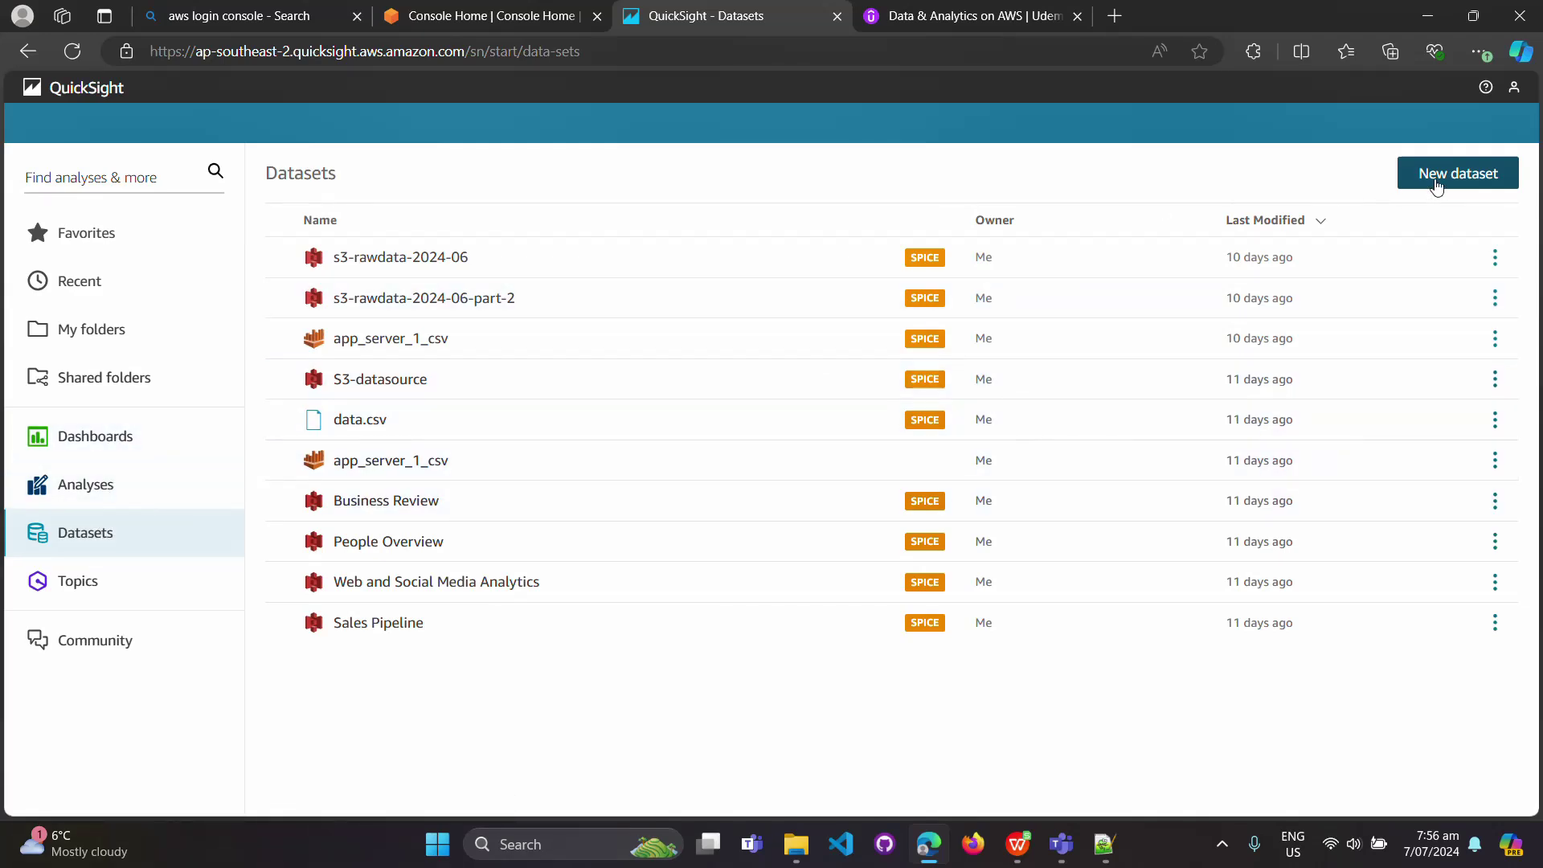
left_click(1433, 187)
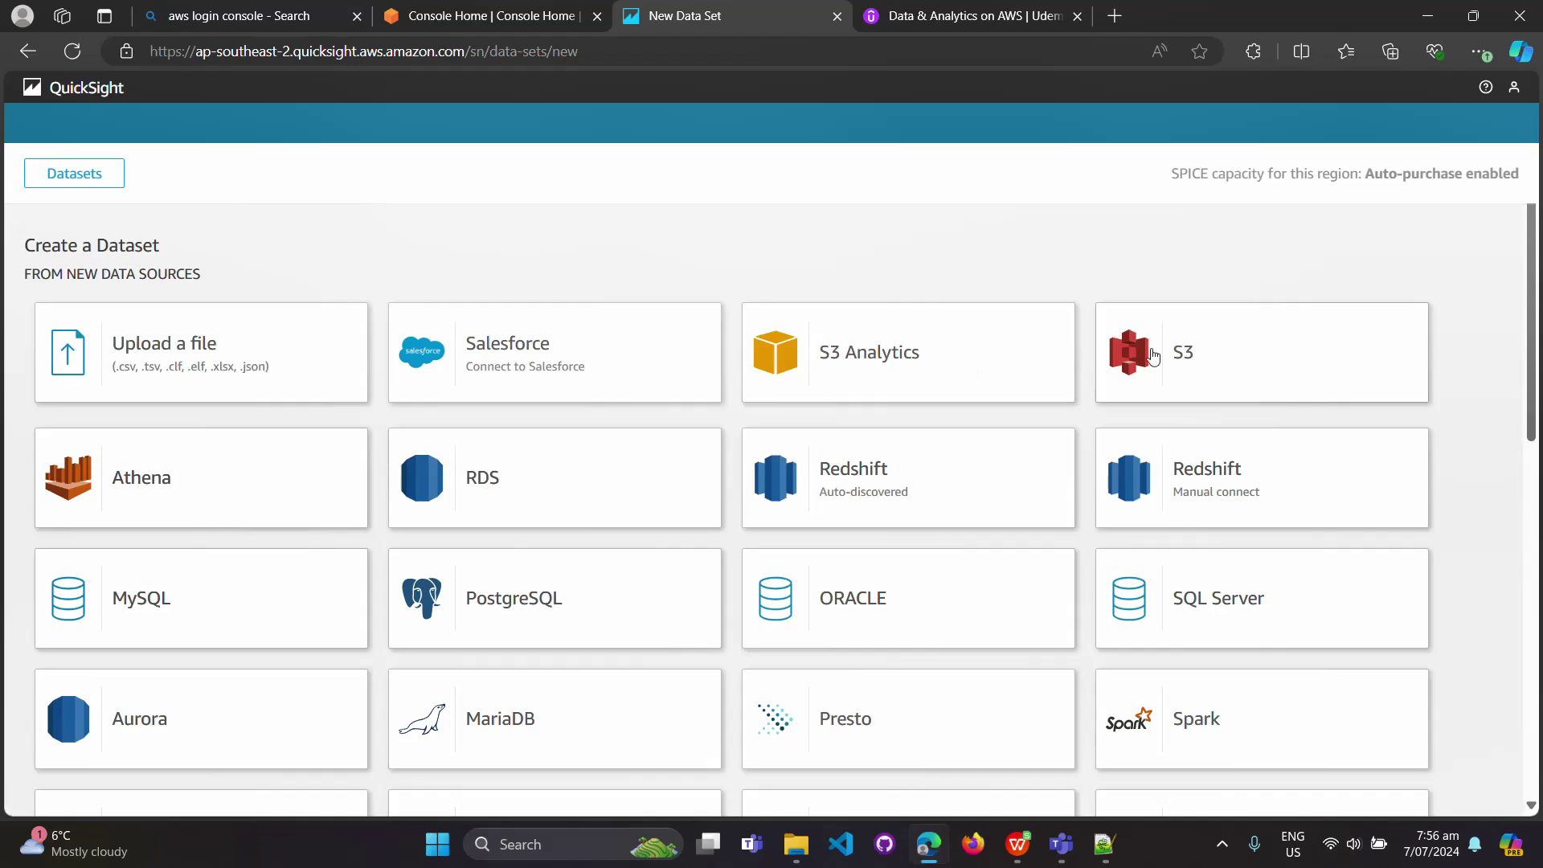
scroll(1205, 393, "down", 8)
scroll(1201, 396, "up", 8)
left_click(1210, 374)
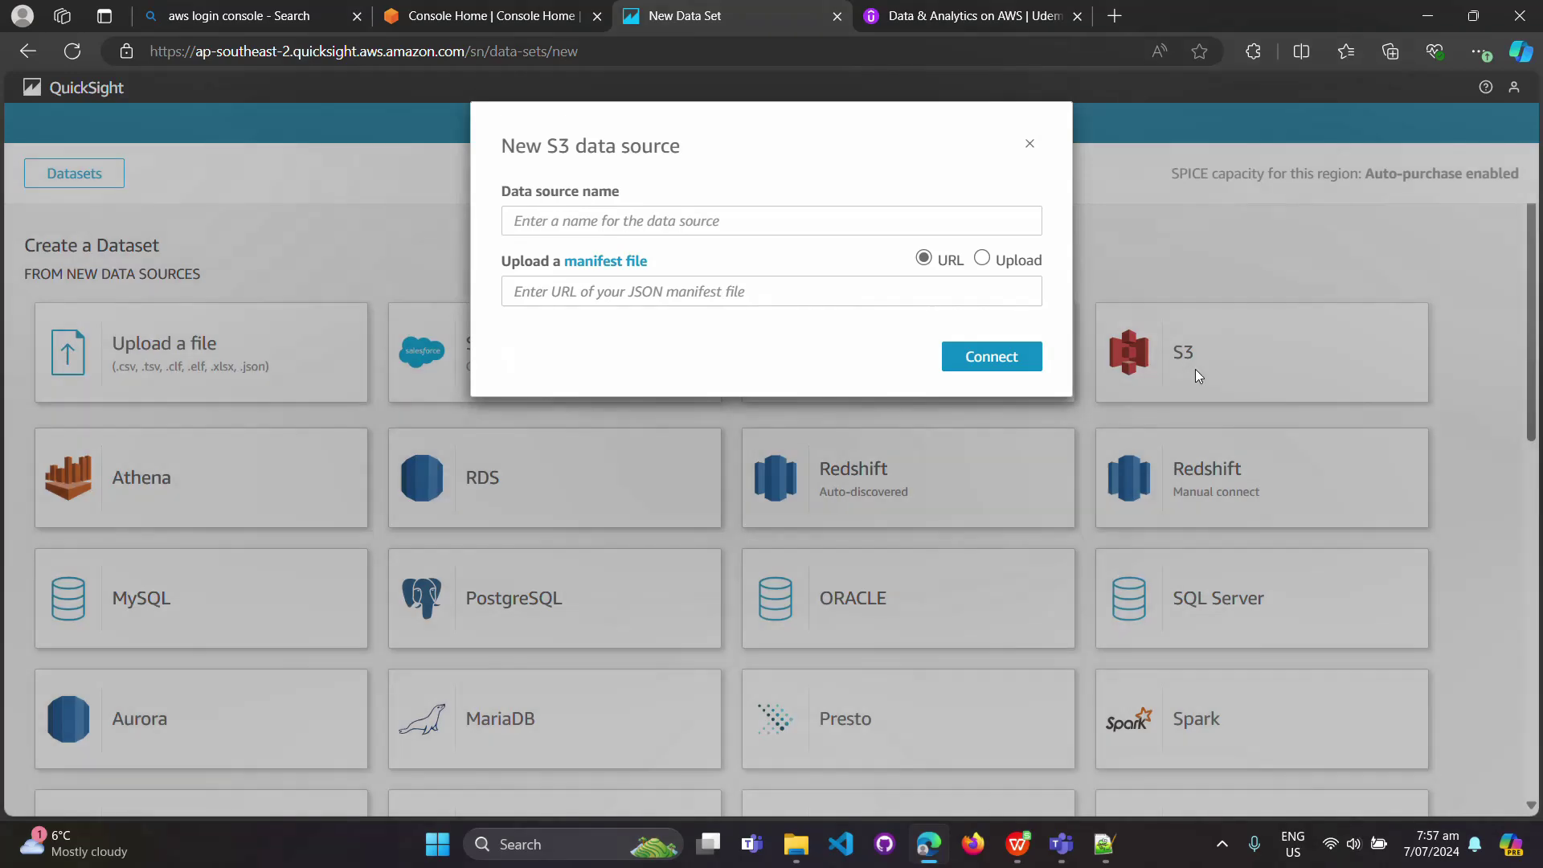
Name the new S3 data source s3-rawdata-2024-07, reusing the saved entry s3-rawdata-2024-06-part-2 as a base
left_click(732, 223)
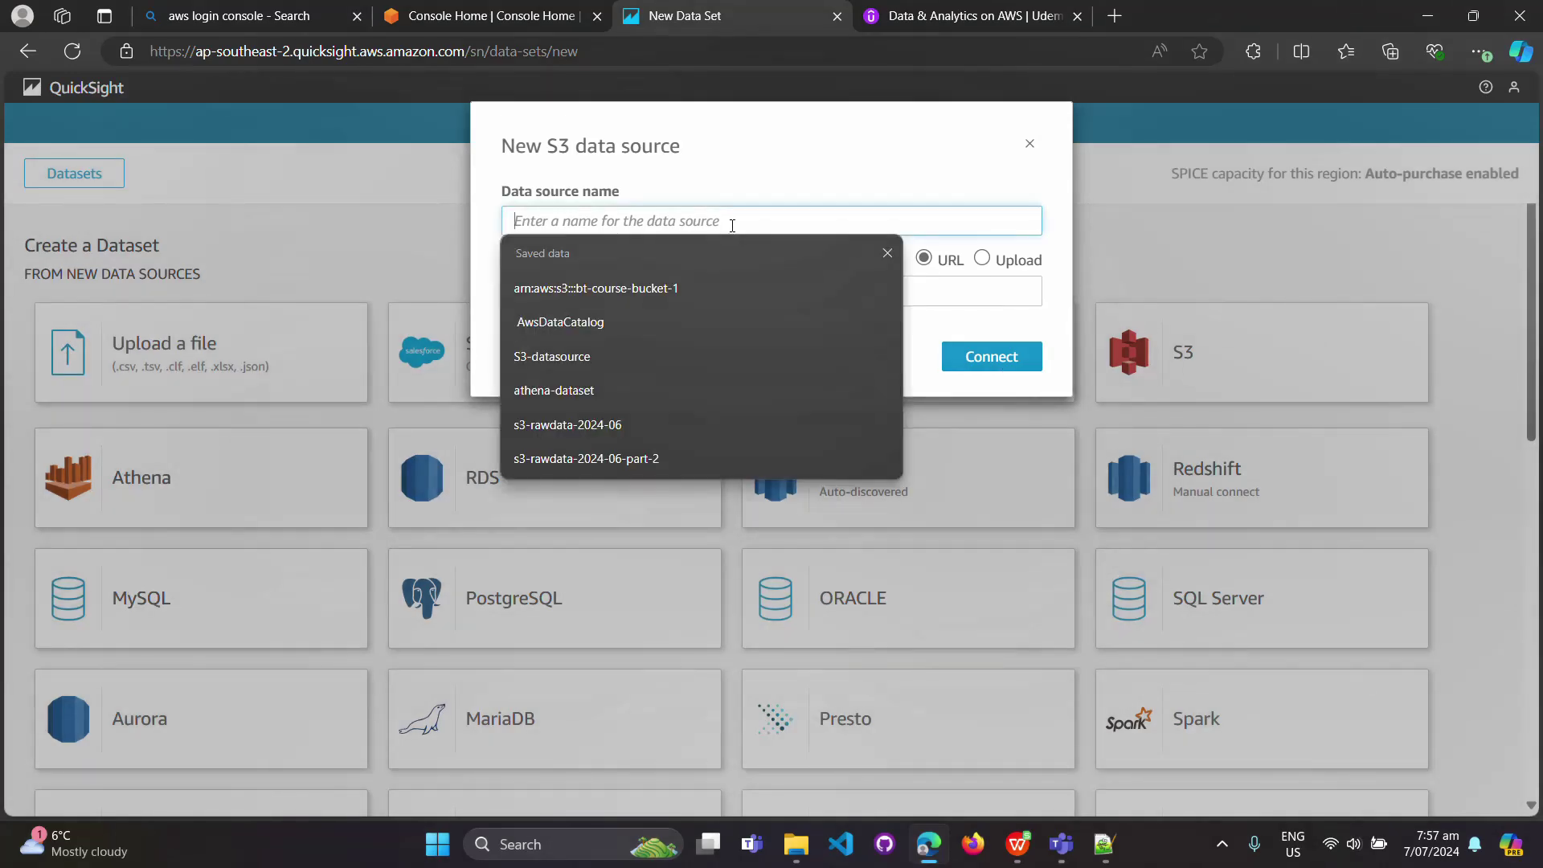
left_click(709, 459)
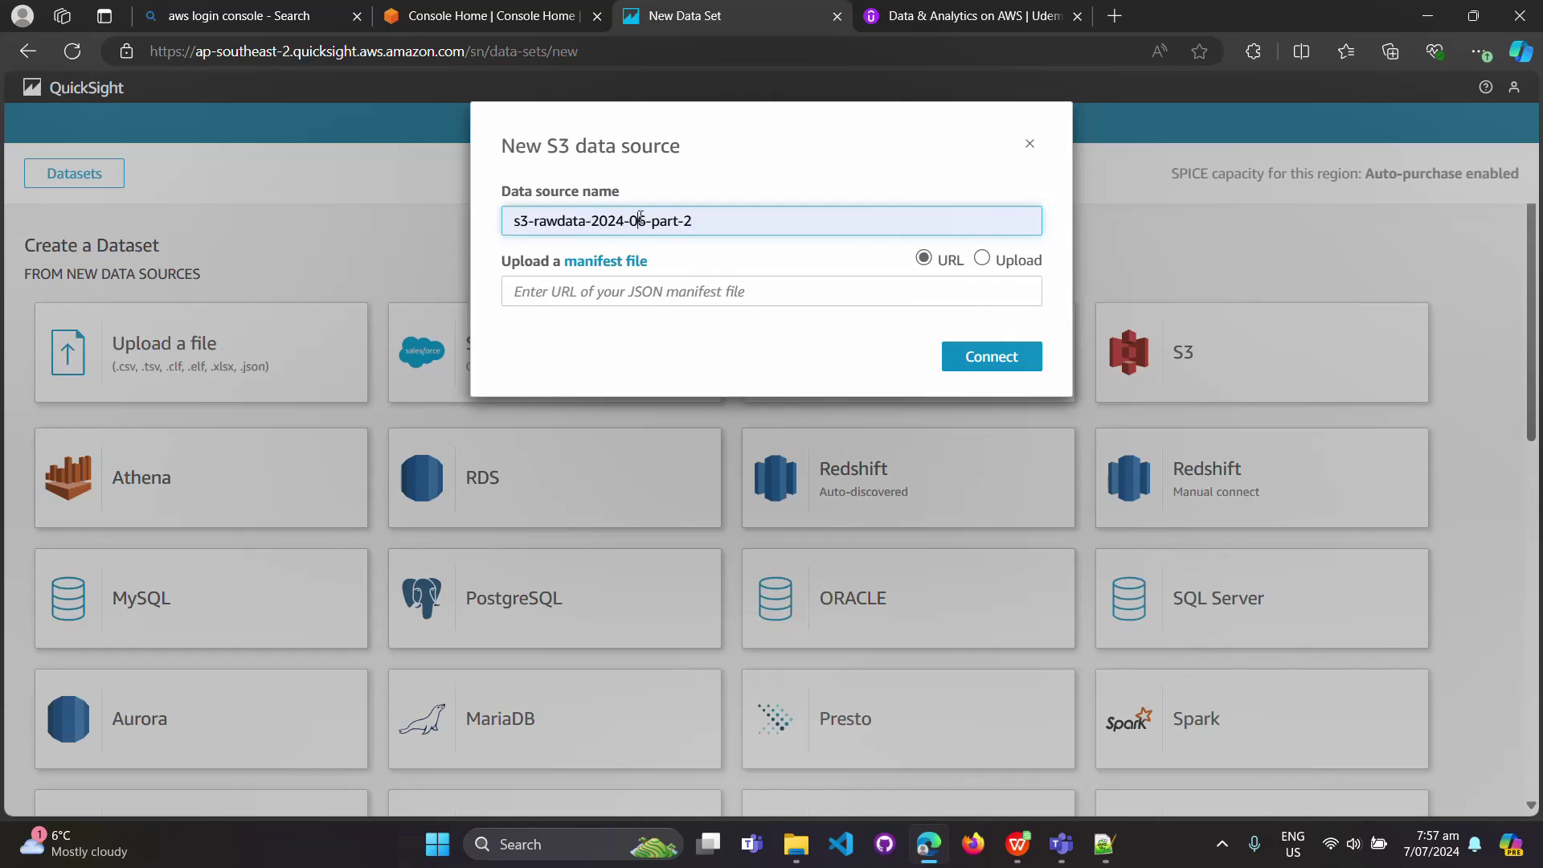
left_click_drag(645, 220, 638, 221)
type("7")
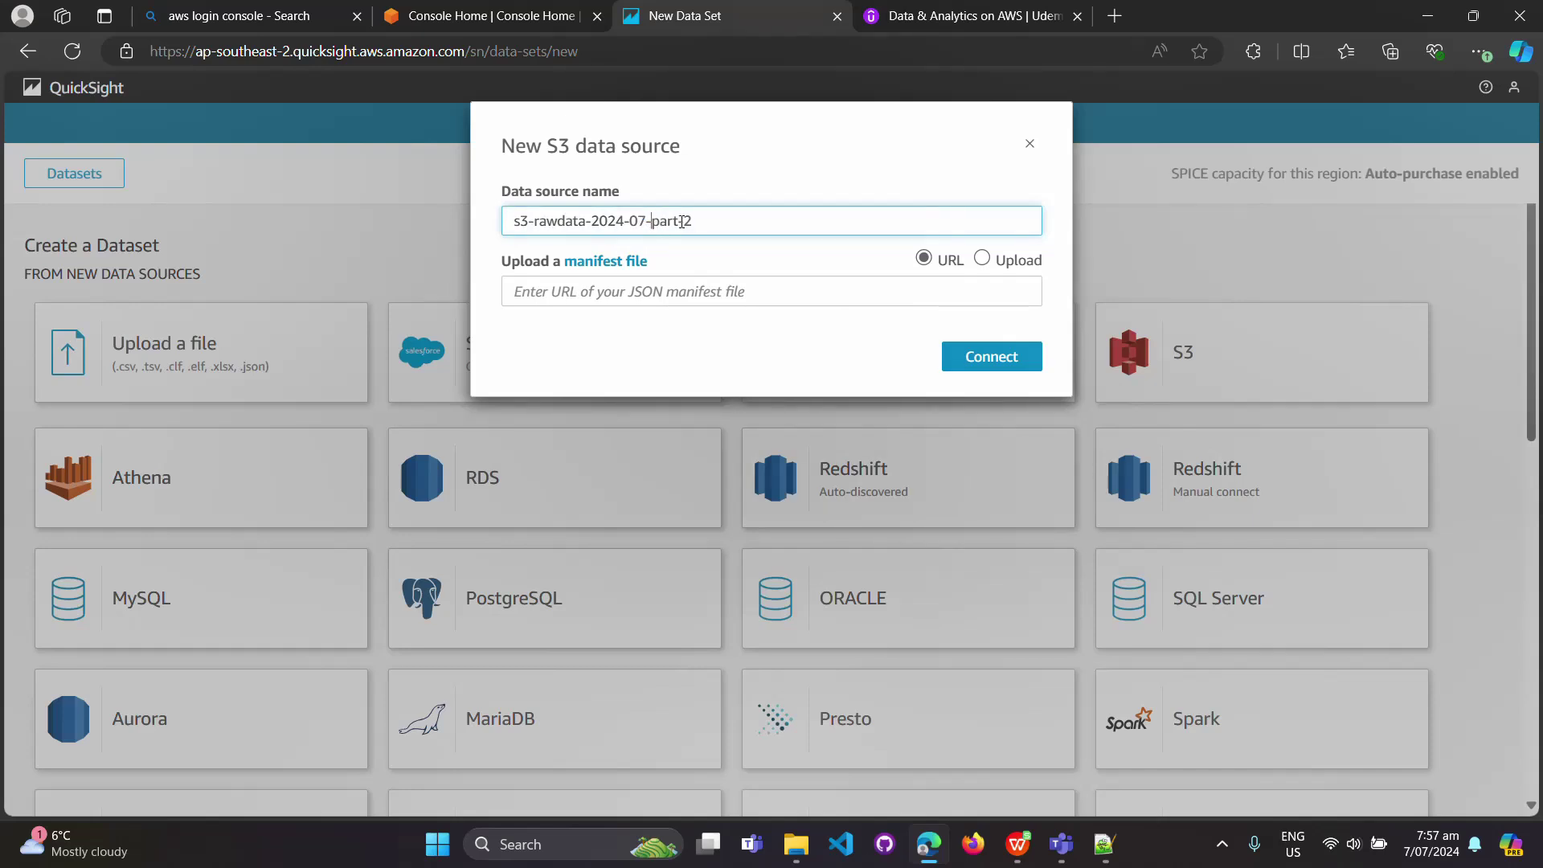
left_click_drag(647, 221, 769, 224)
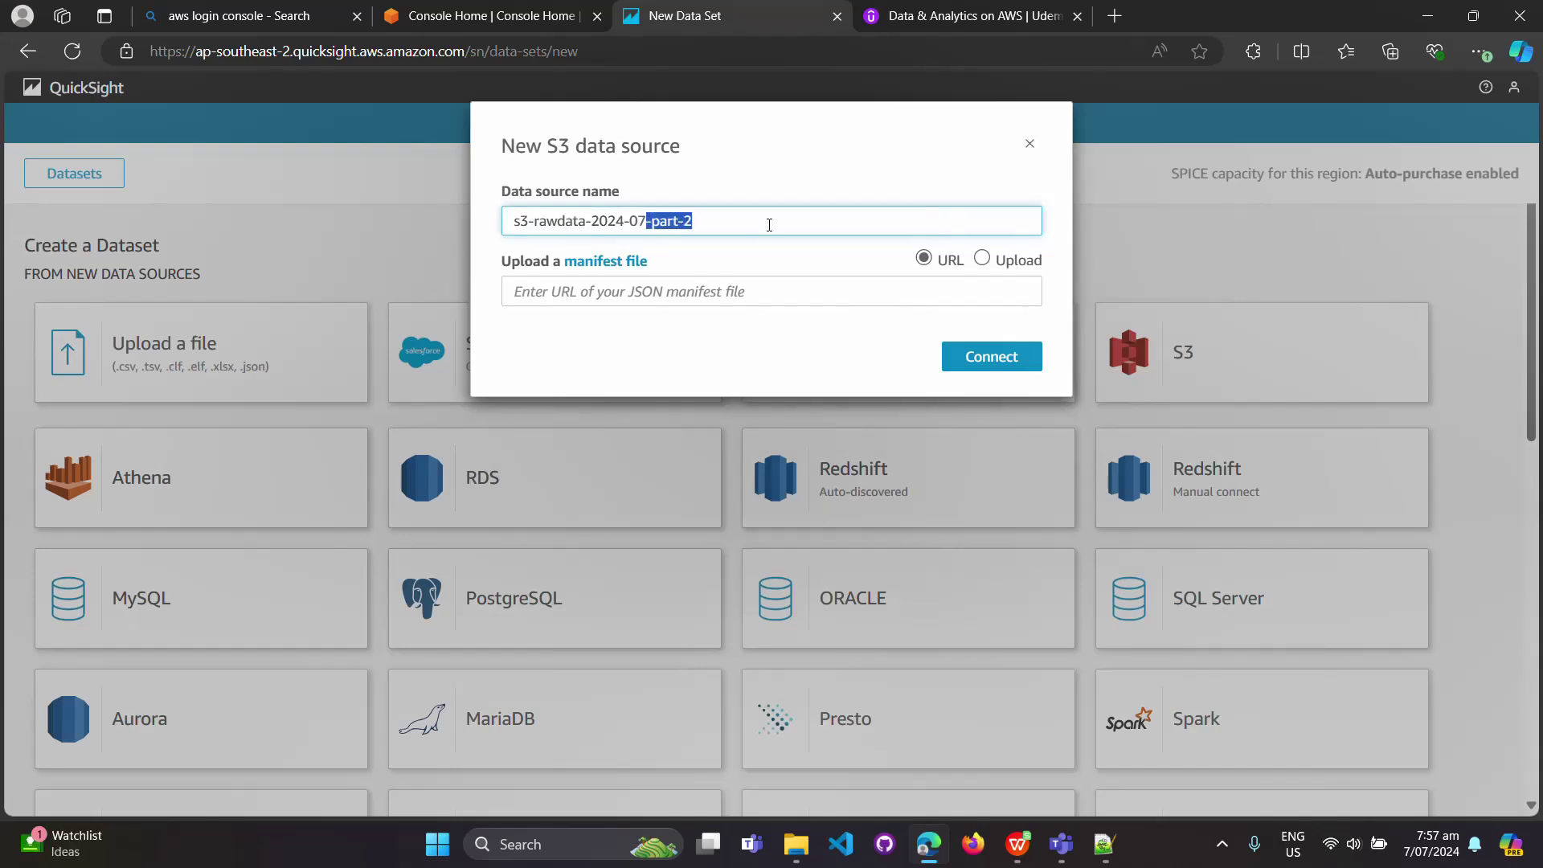
key("BackSpace")
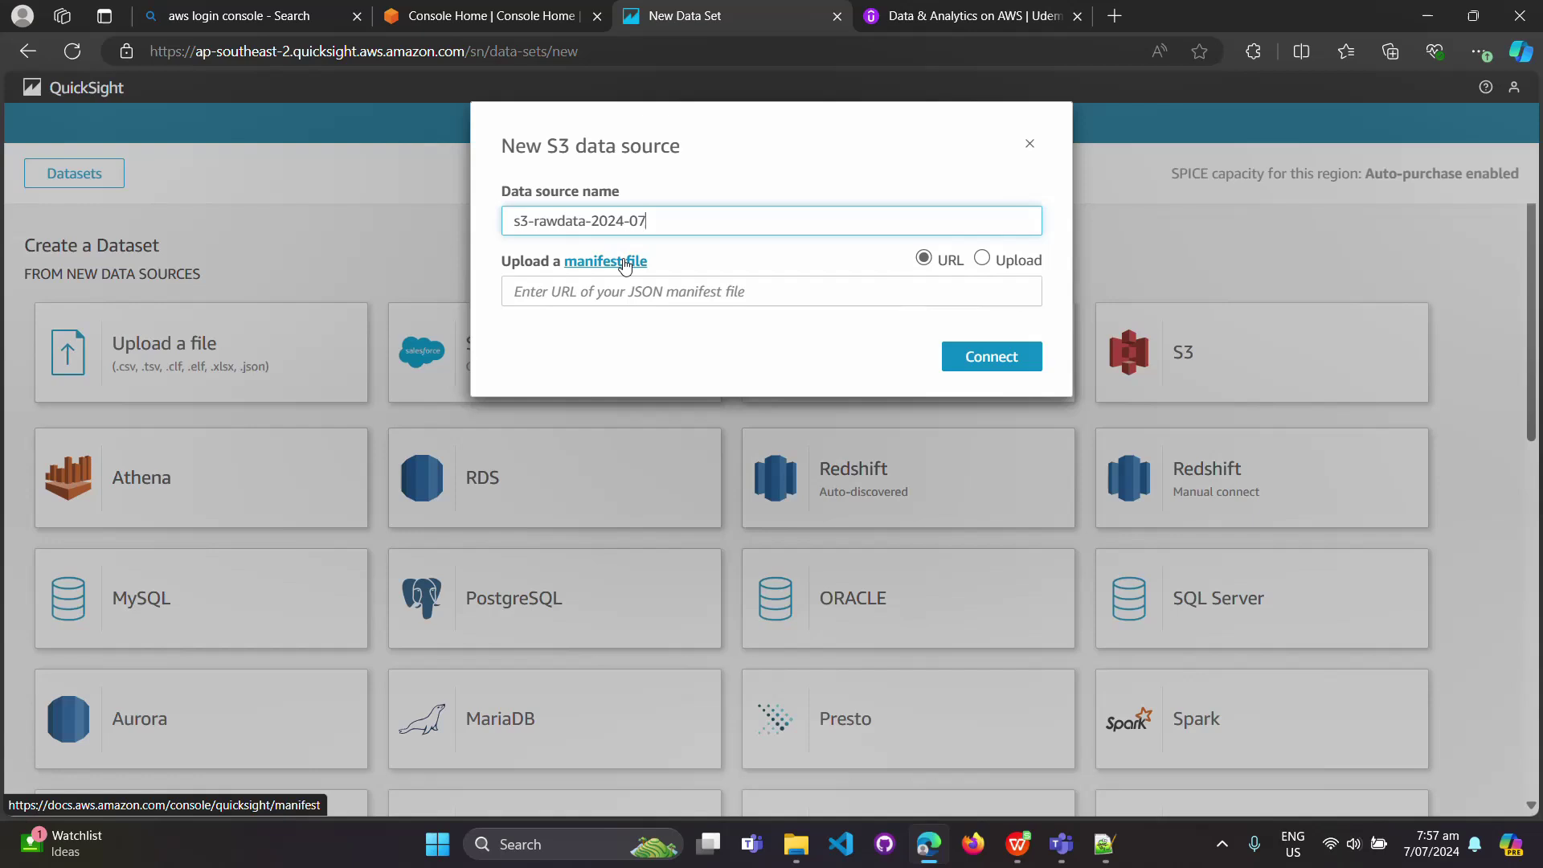
Switch to my_manifest.json in Notepad++ and examine its S3 file URIs and the format, delimiter, text qualifier and header settings
left_click(1107, 846)
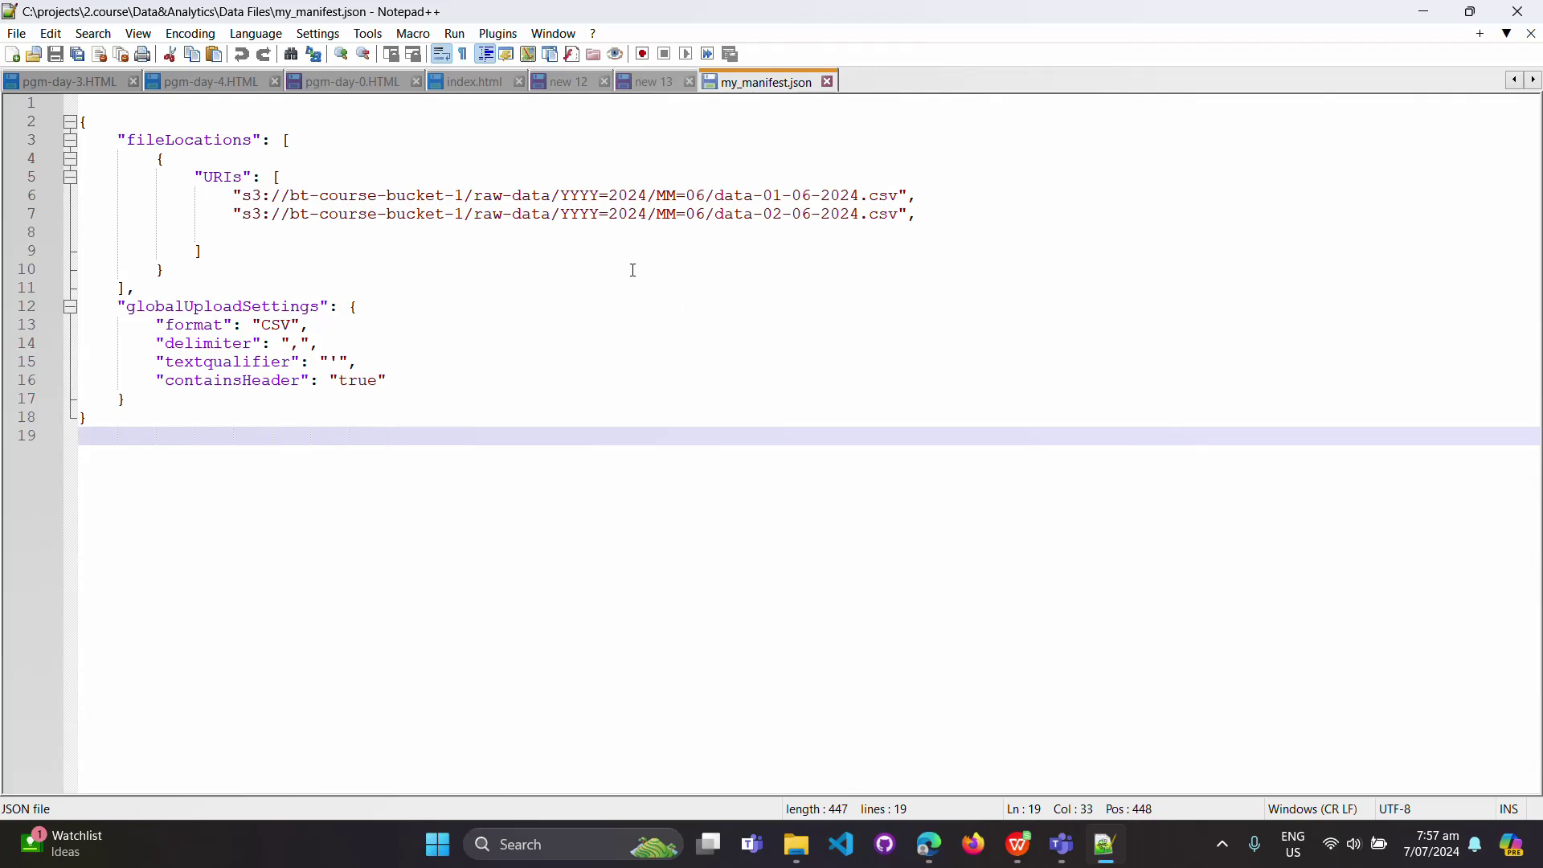
left_click(563, 362)
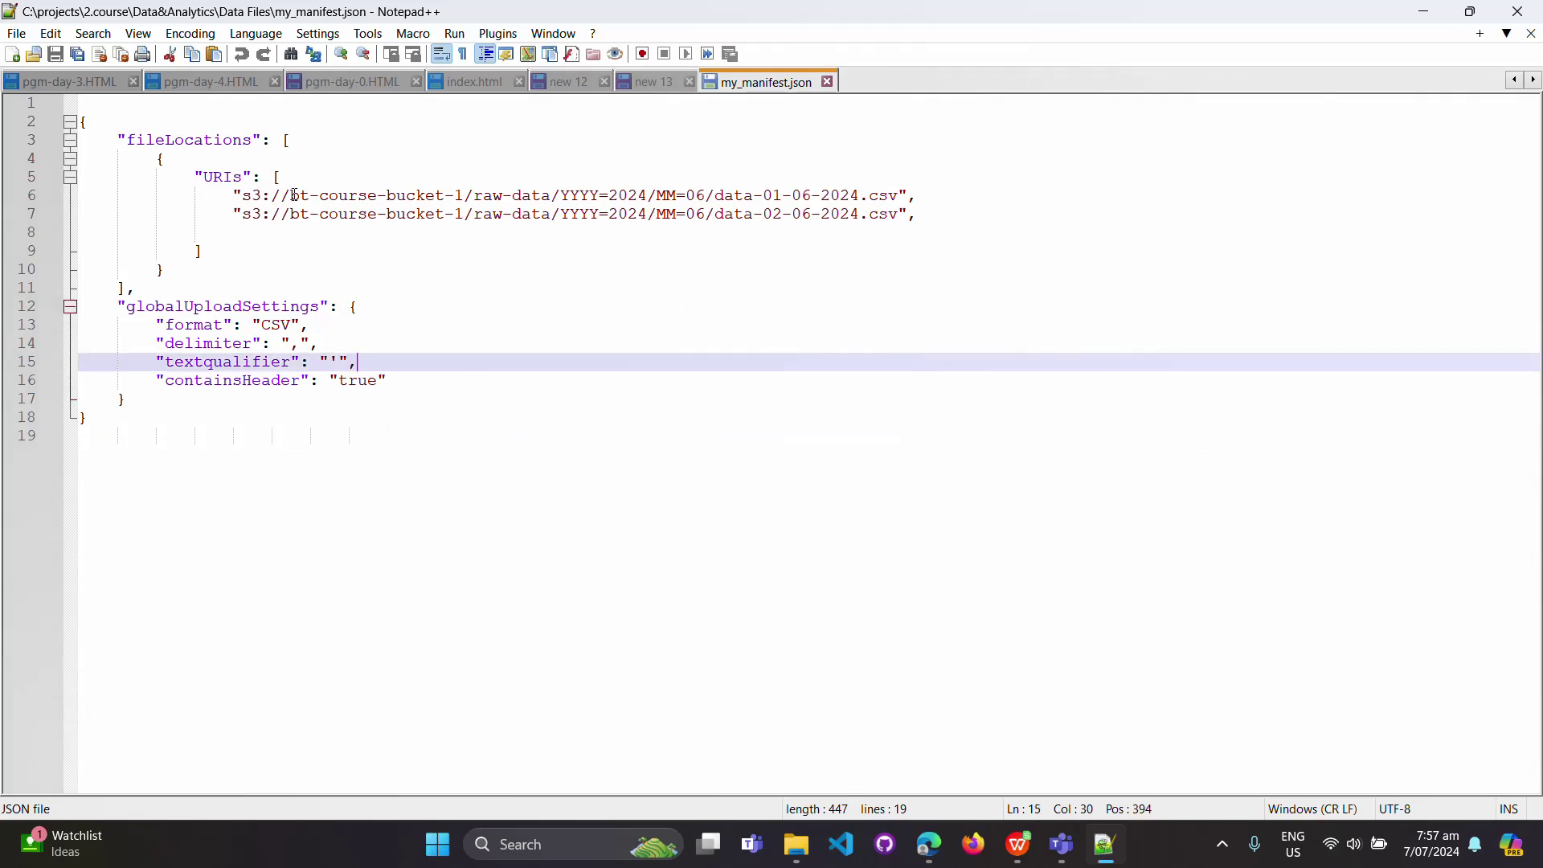
left_click_drag(293, 195, 719, 195)
left_click(539, 279)
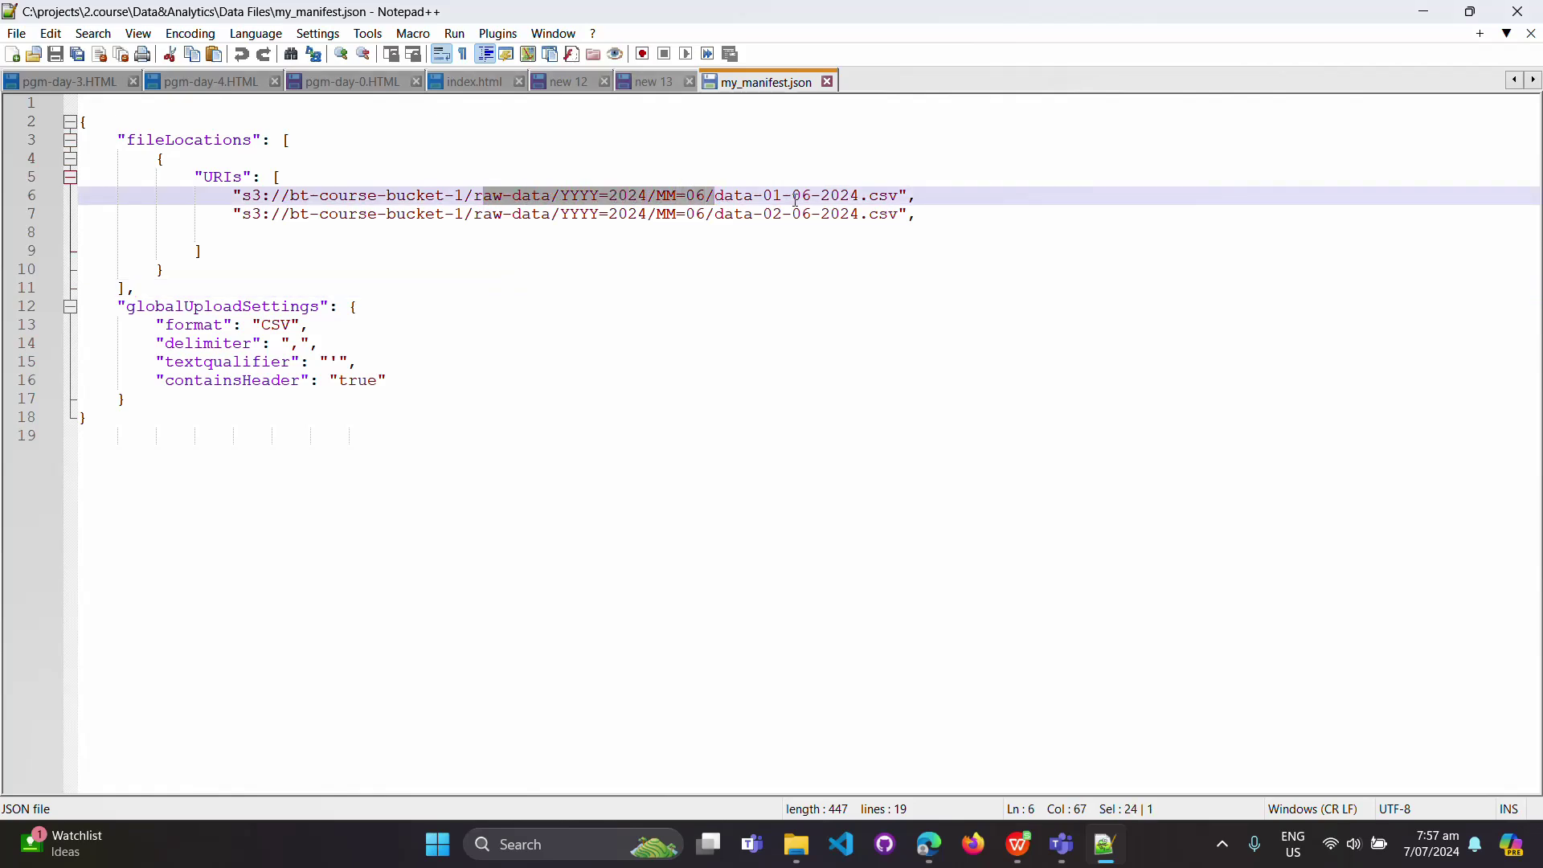
left_click_drag(937, 196, 716, 197)
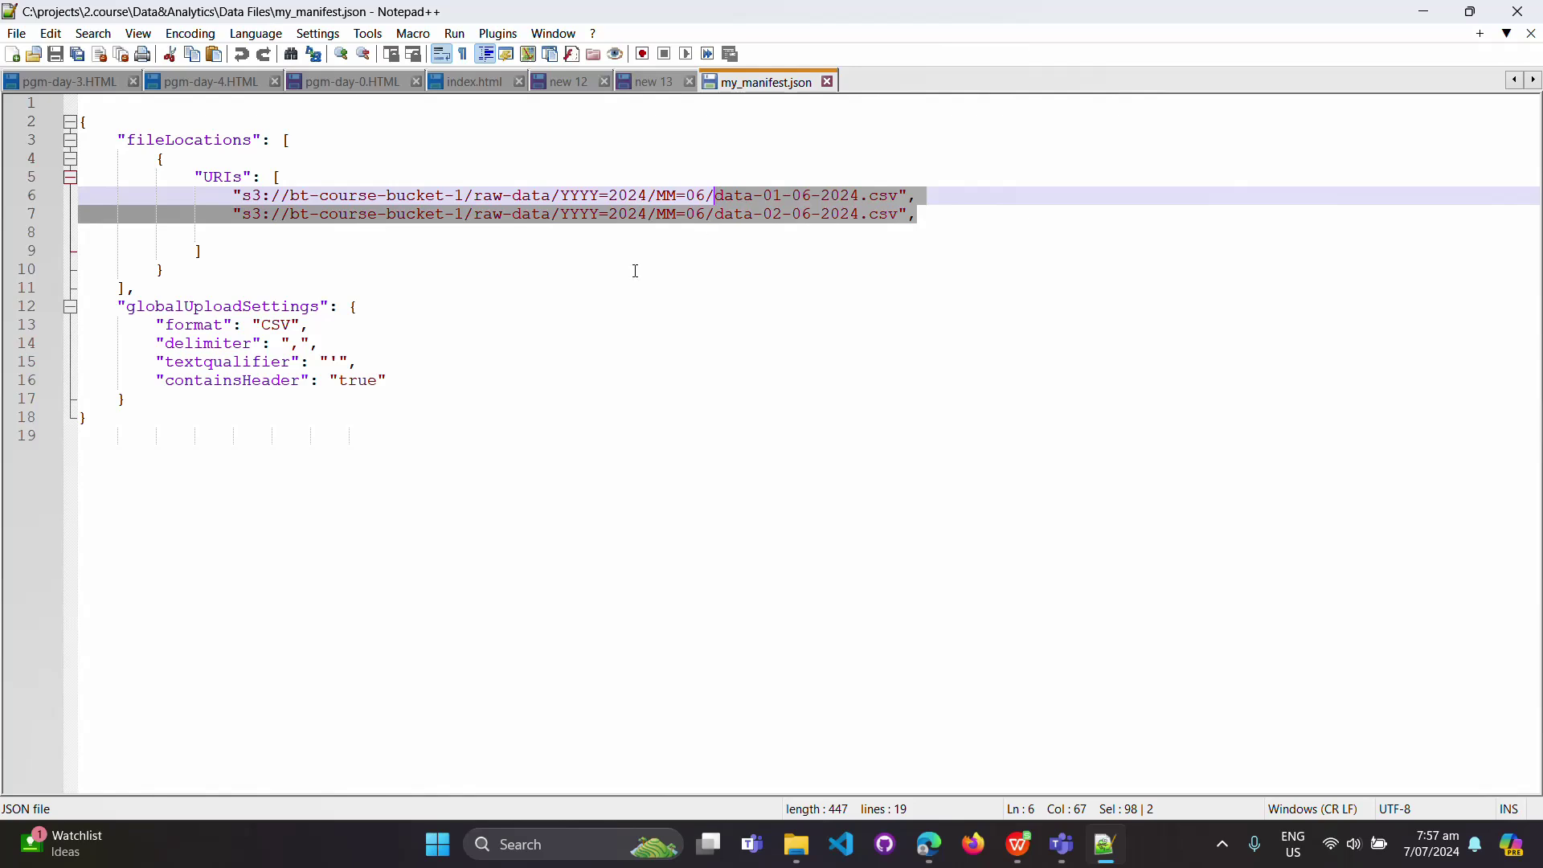
left_click(376, 311)
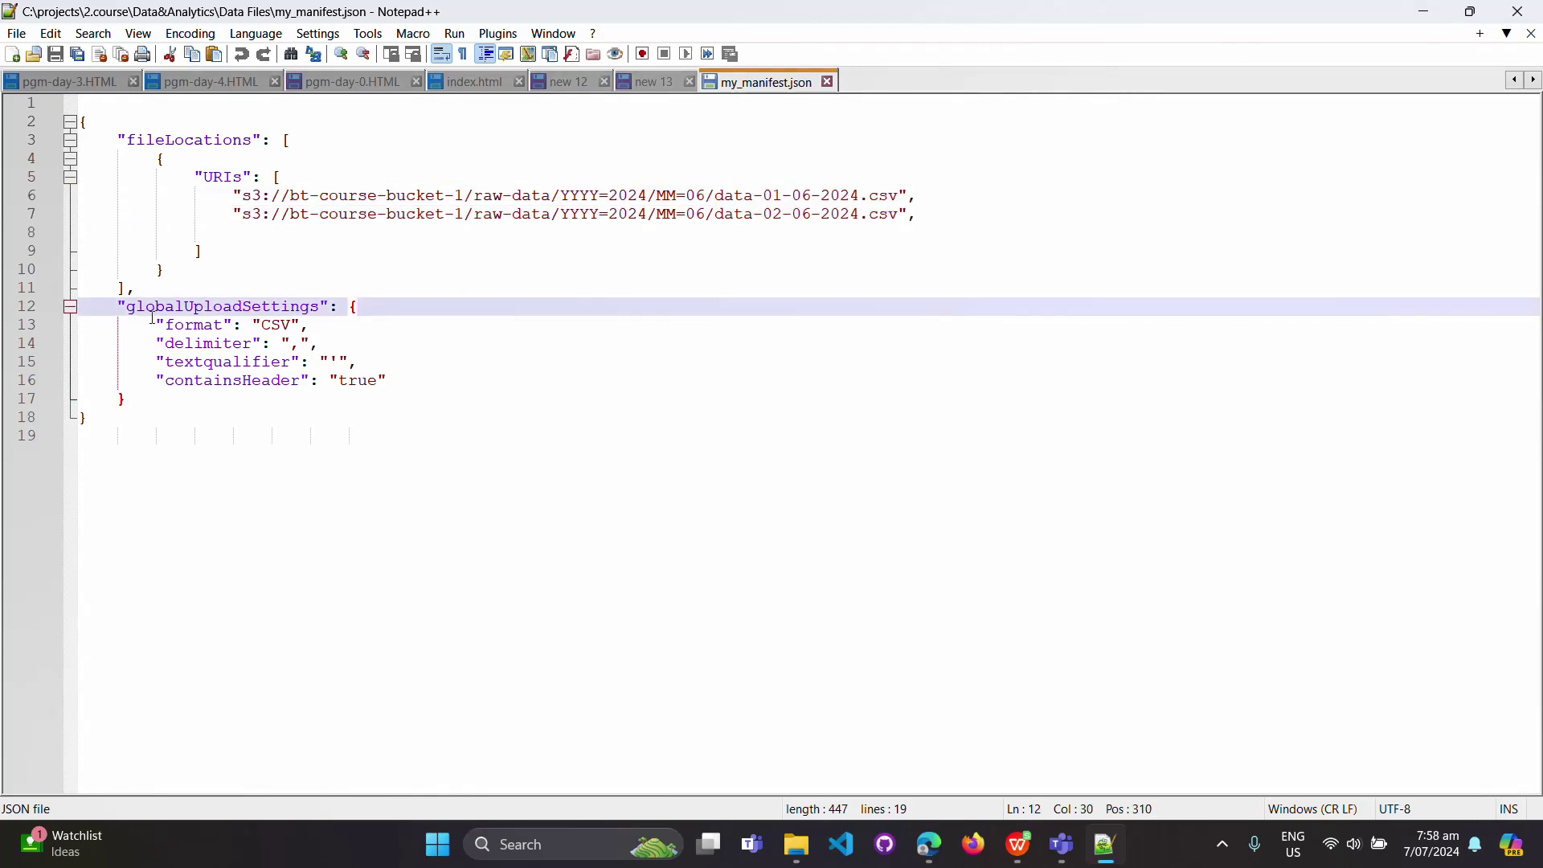
left_click_drag(131, 322, 328, 327)
left_click_drag(131, 336, 406, 345)
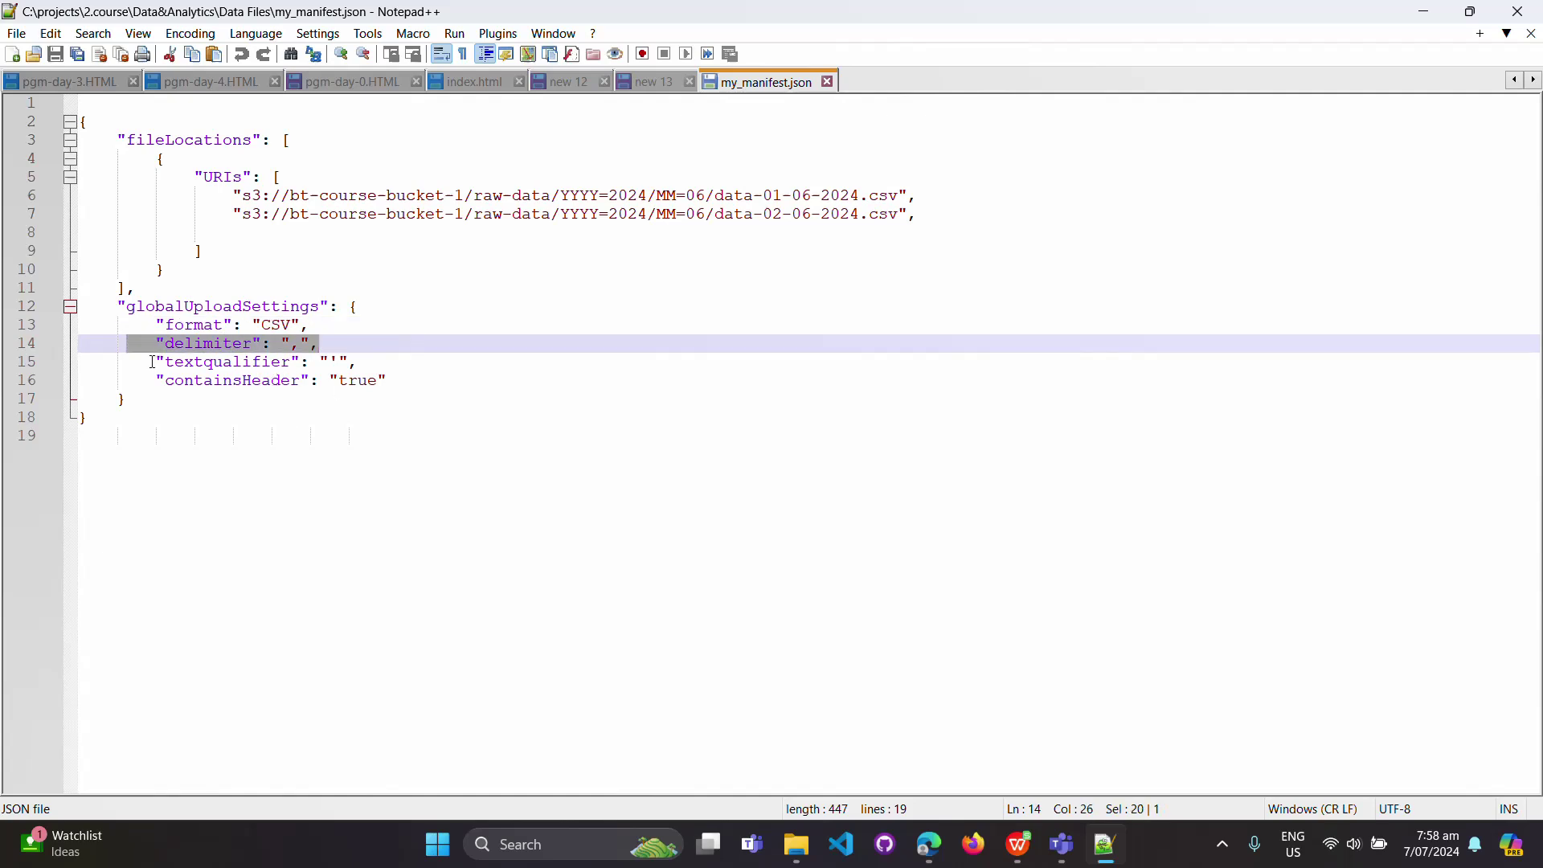
left_click_drag(152, 362, 353, 362)
left_click_drag(145, 386, 474, 386)
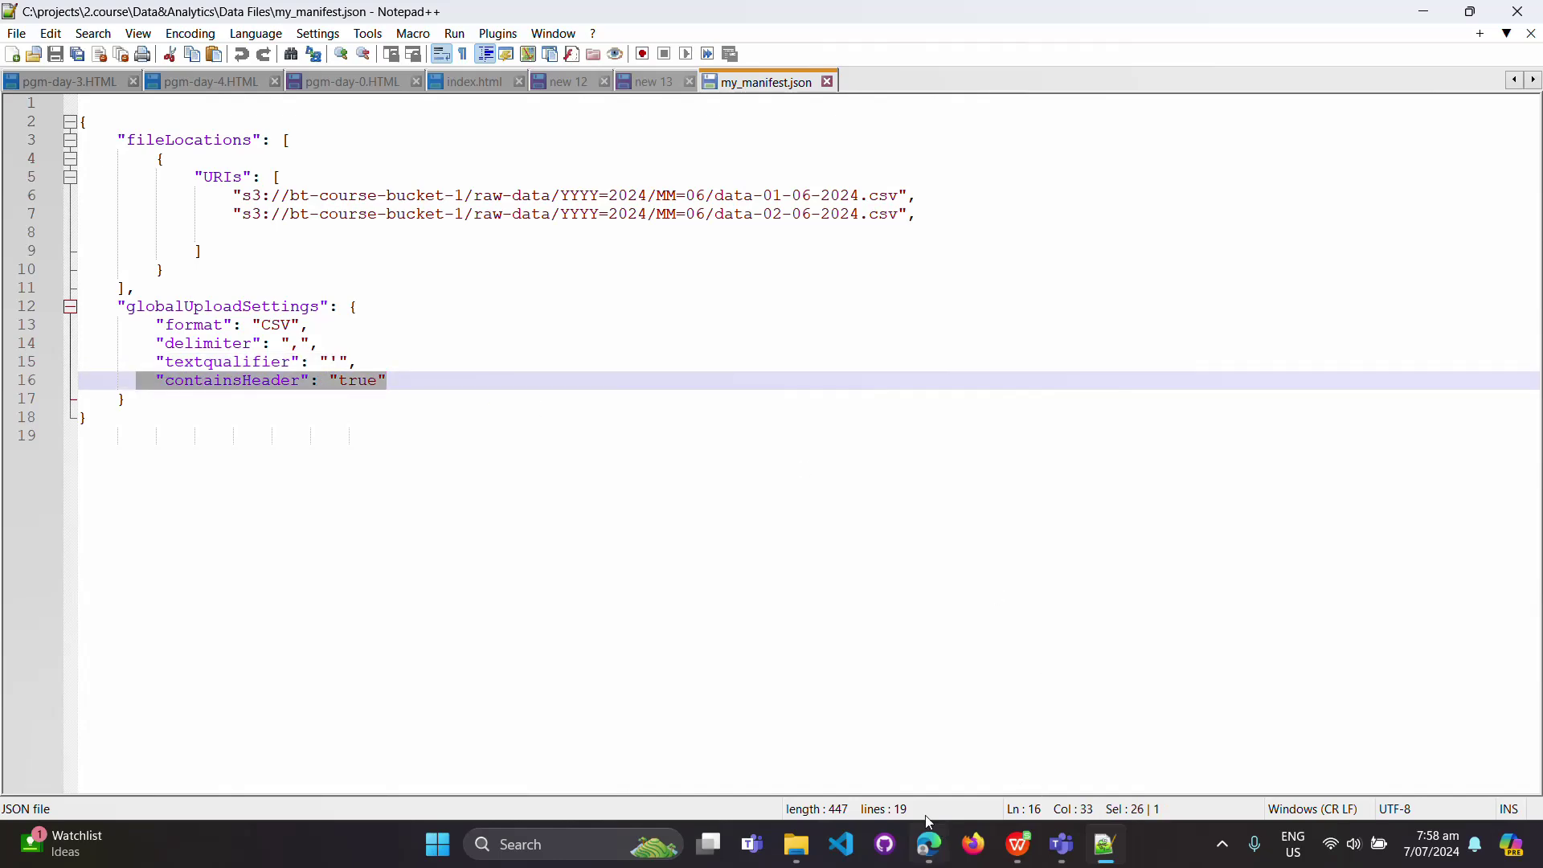
Compare the CSV files in the Data Files folder with the file URIs listed in the manifest
left_click(798, 844)
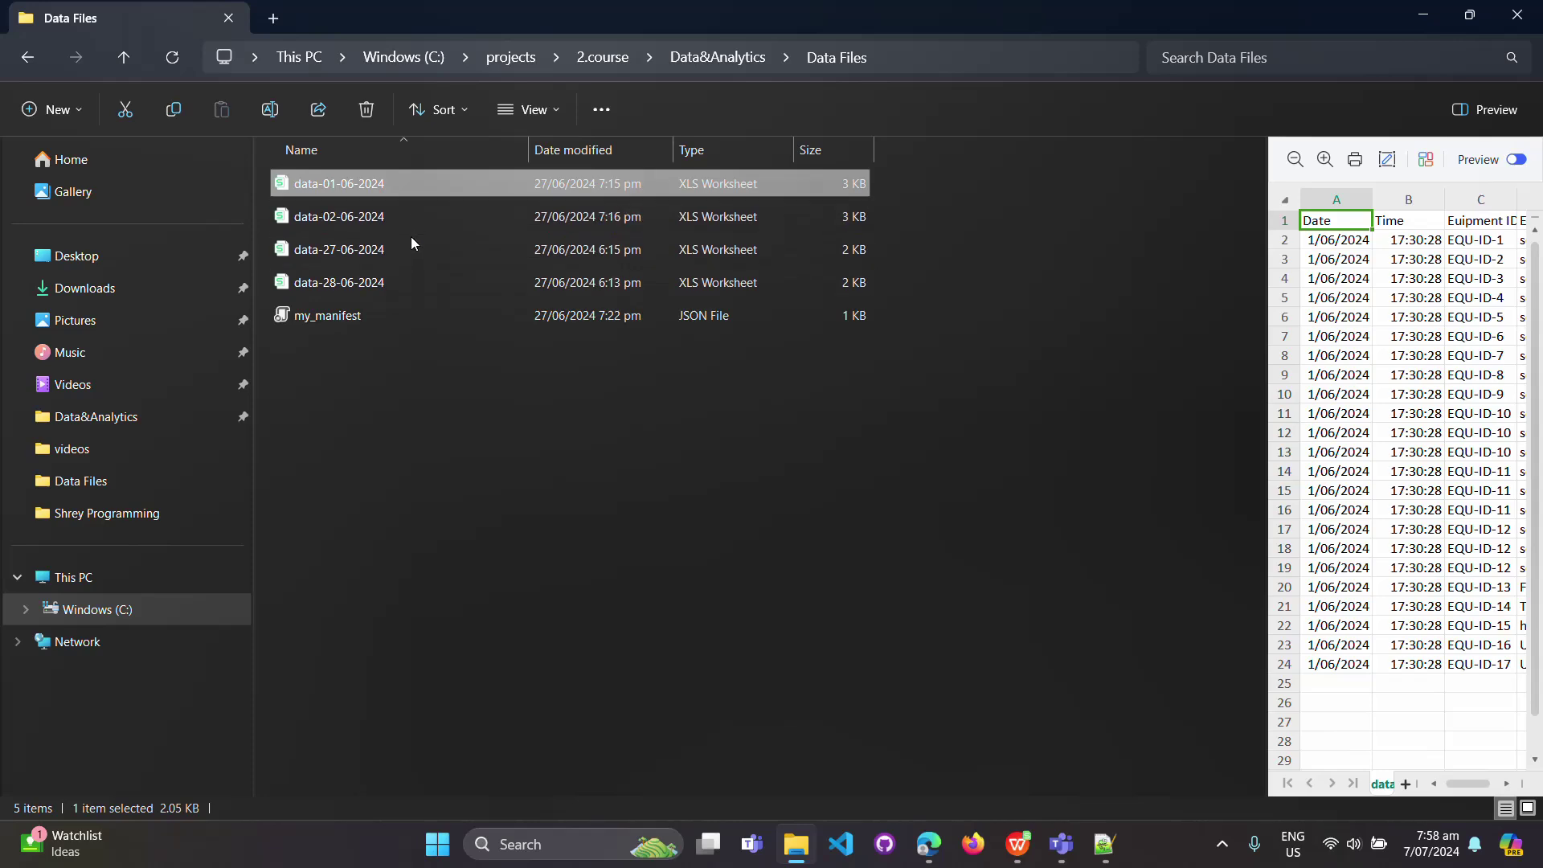
key("alt+Tab")
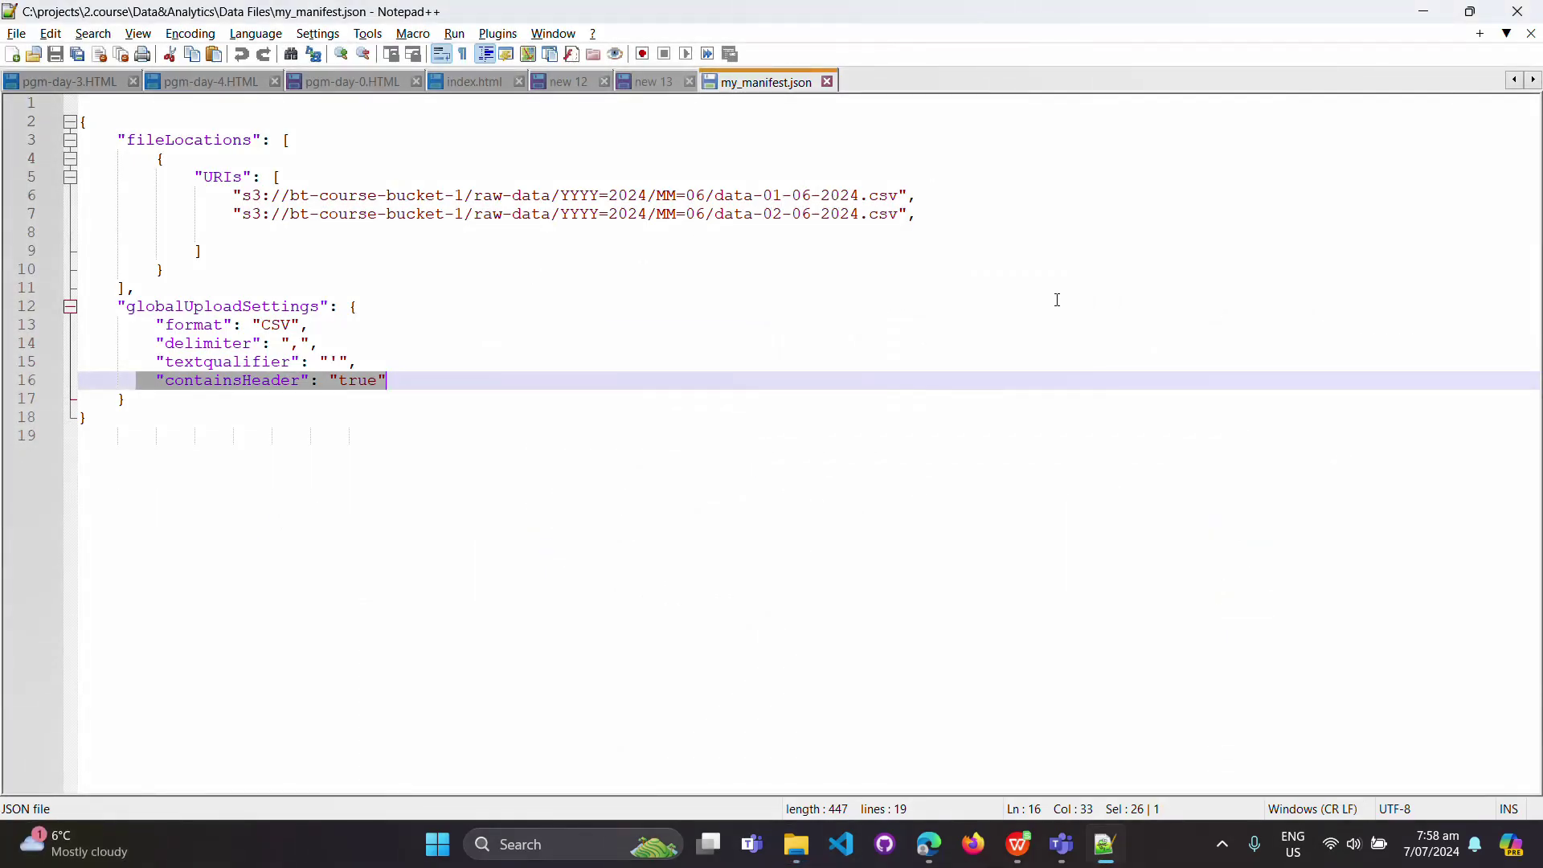
key("alt+Tab")
key("alt+Tab")
key("alt+Tab")
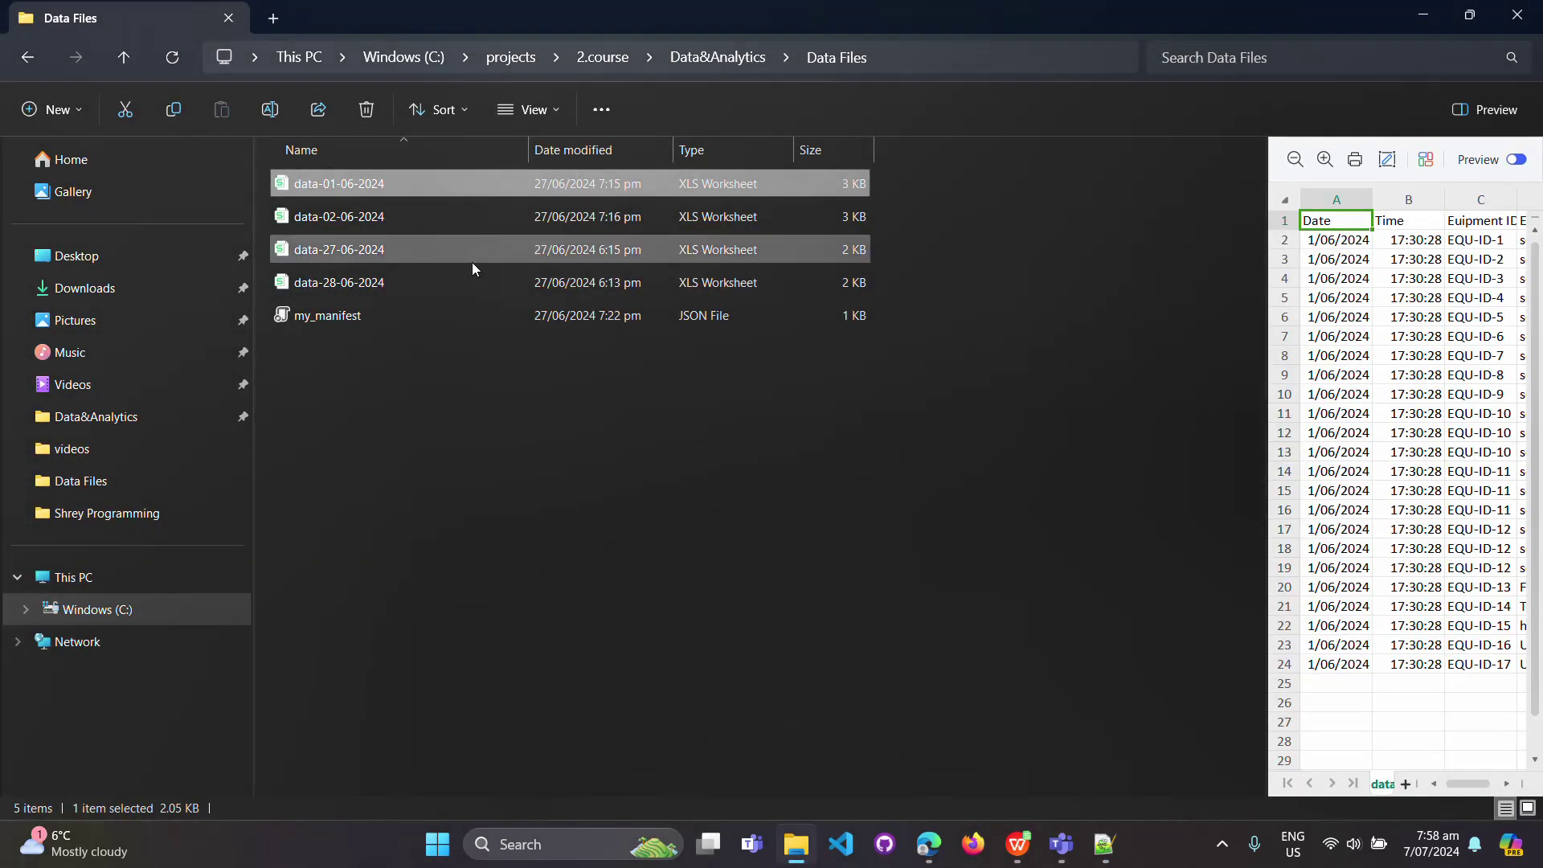
key("alt+Tab")
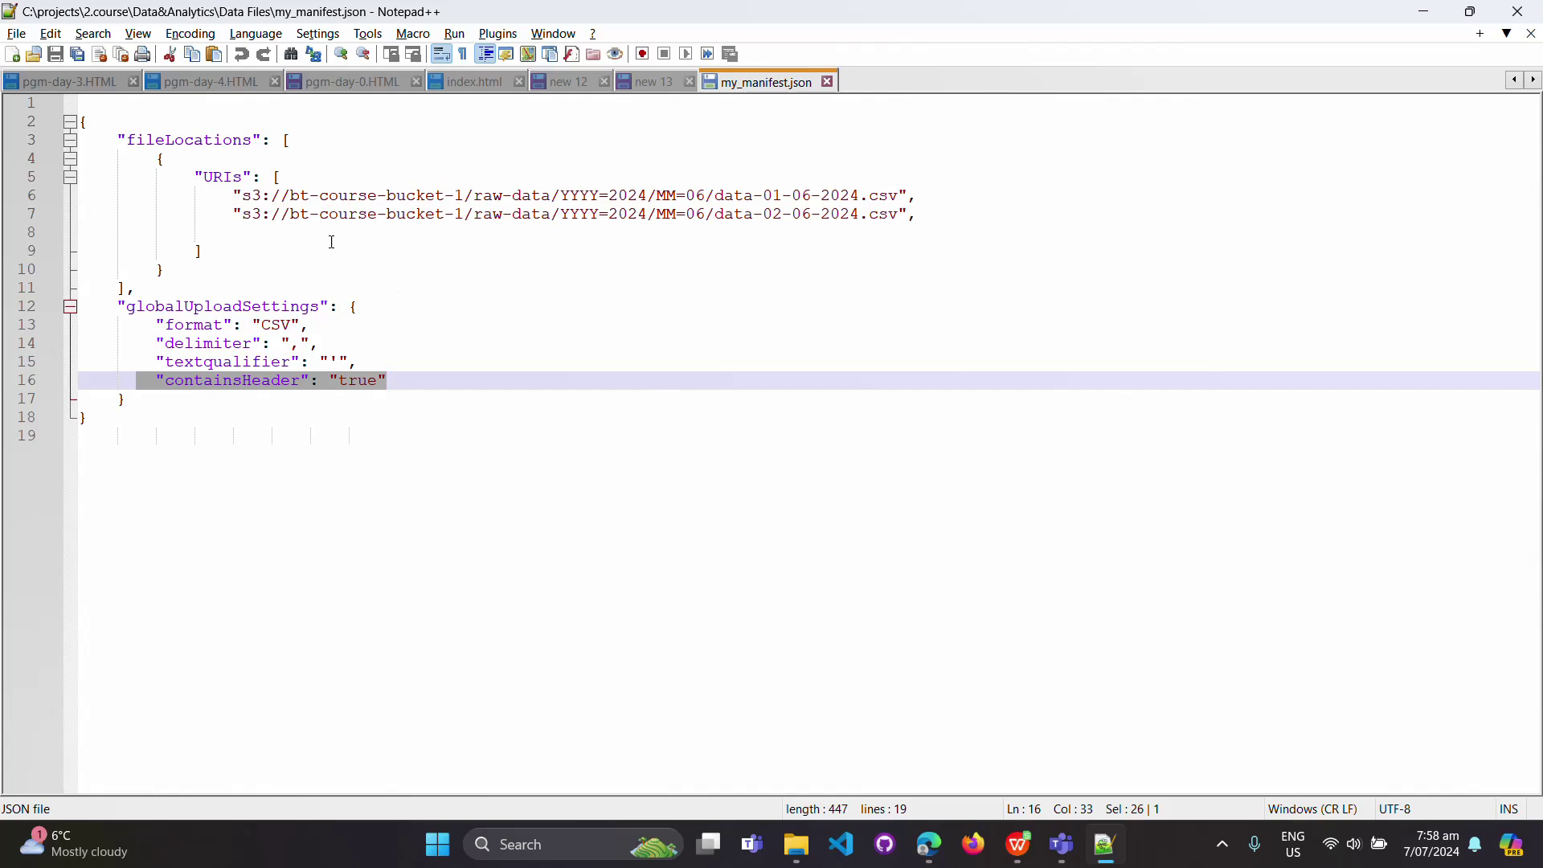
Add two copies of the data-02-06-2024.csv URI line below the original in the manifest's URIs list
left_click_drag(227, 212, 930, 216)
key("ctrl+c")
left_click(949, 211)
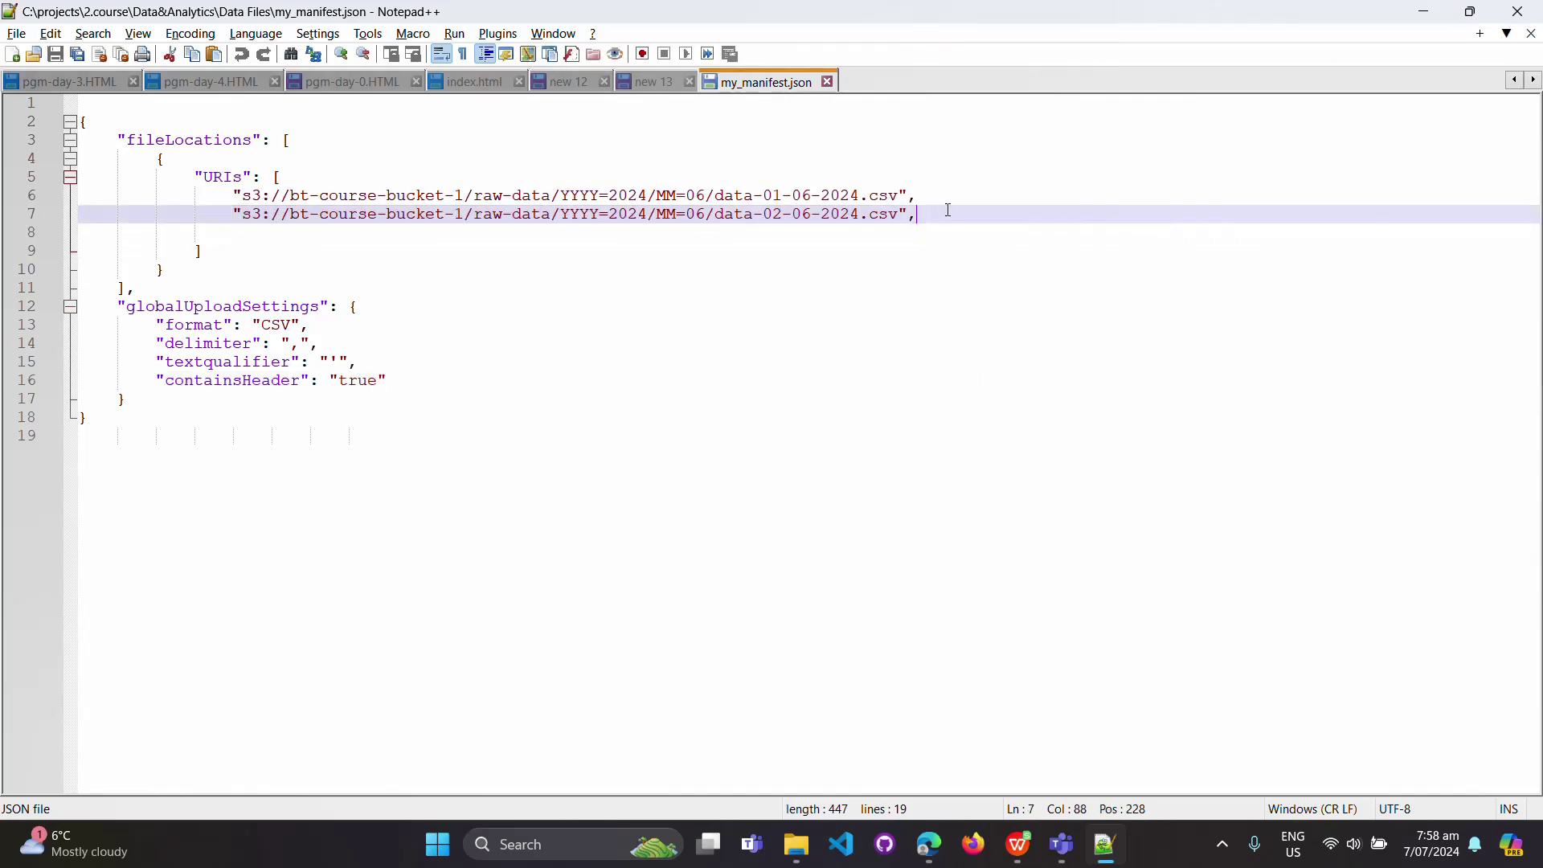
key("Return")
key("ctrl+v")
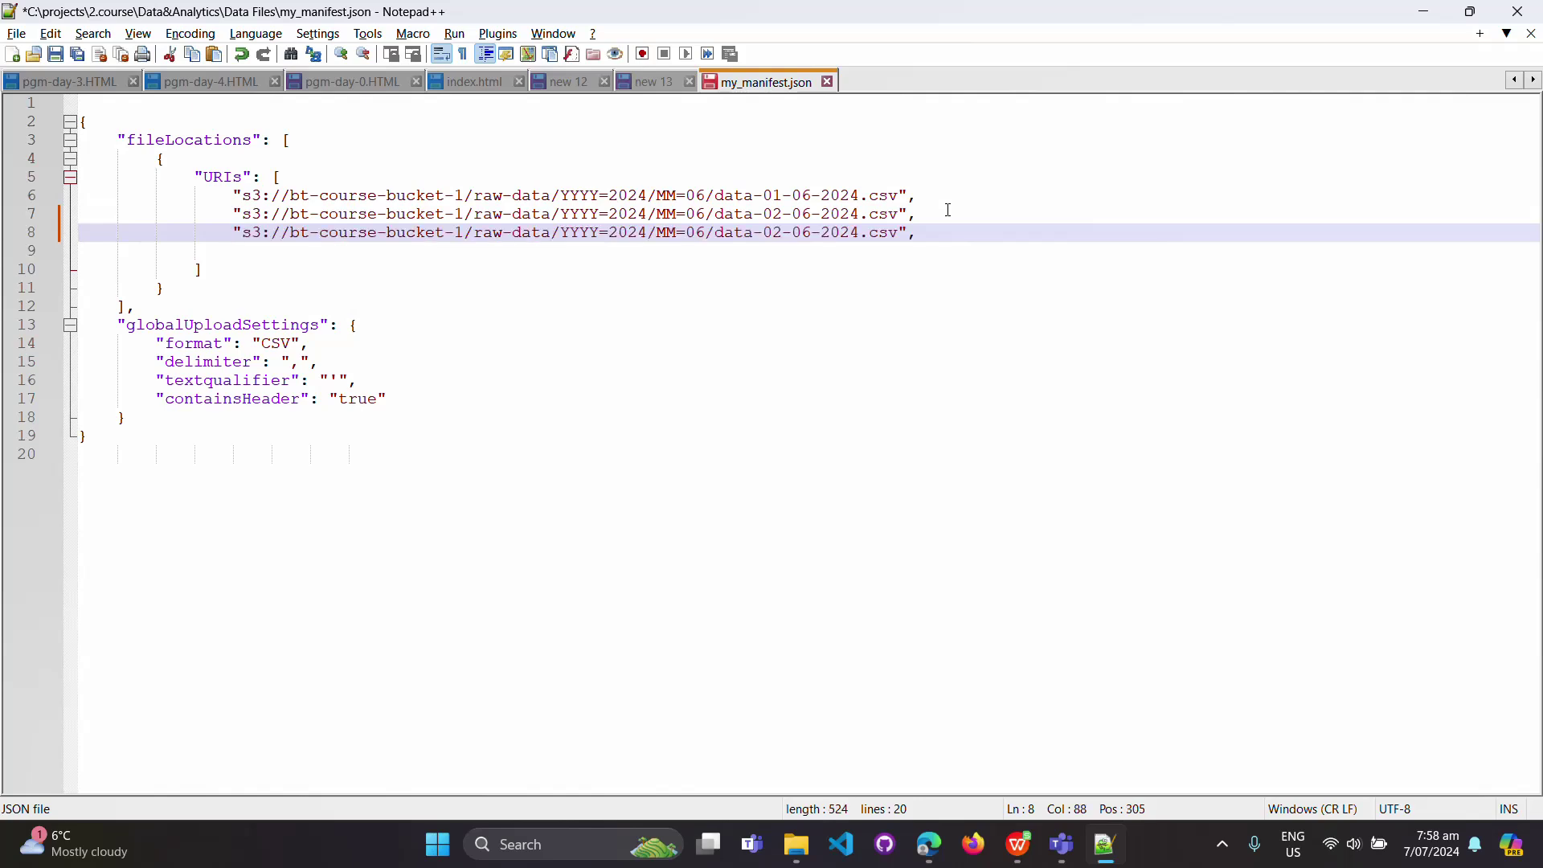
key("Return")
key("ctrl+v")
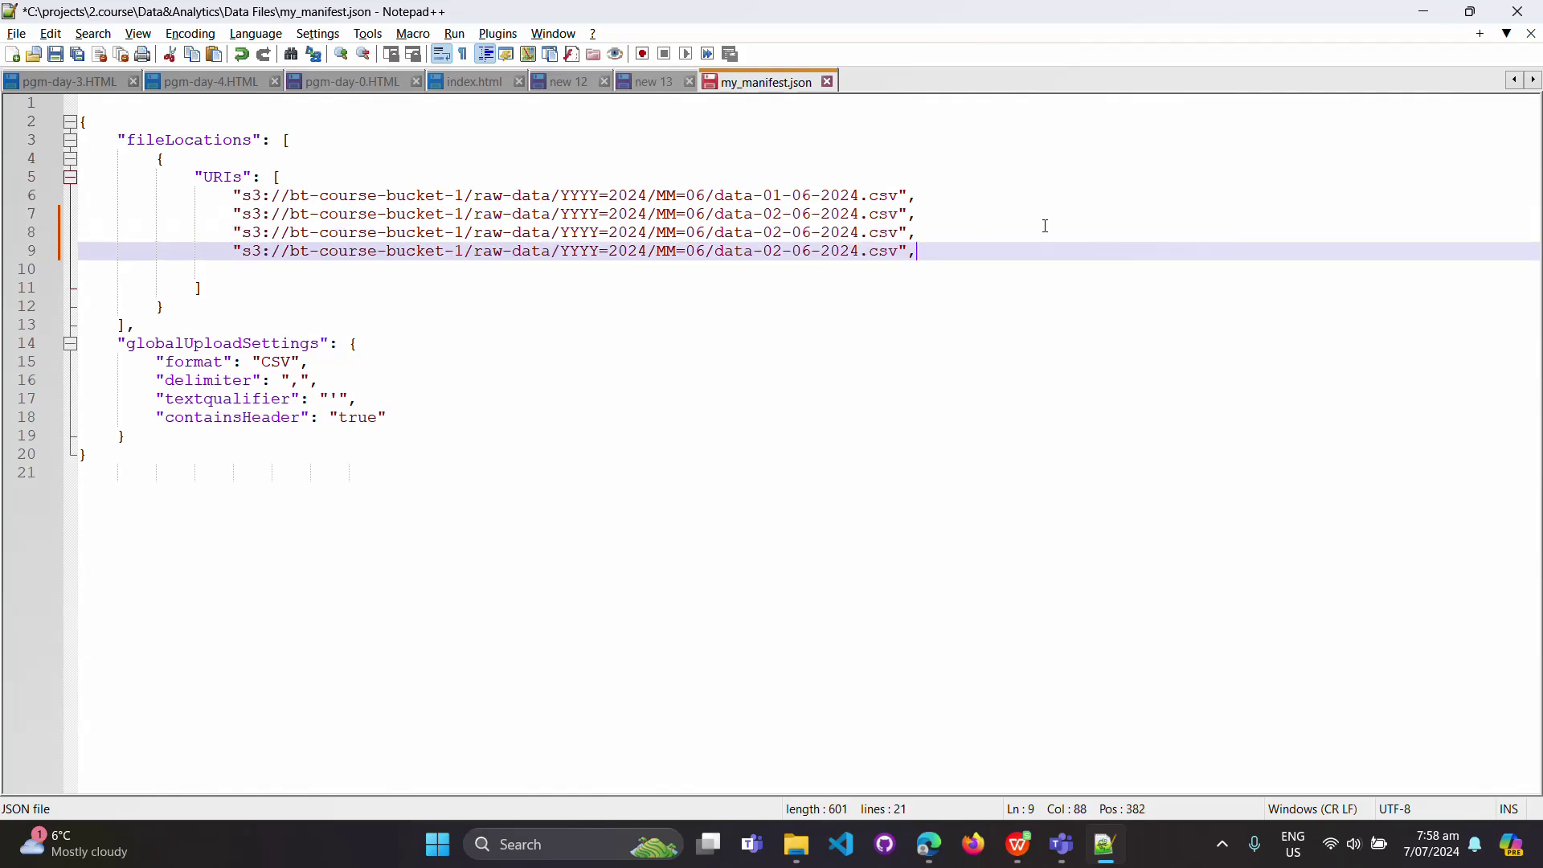
Switch to the browser, dismiss the new S3 data source dialog and open the S3 service in a new tab from Console Home
left_click(941, 852)
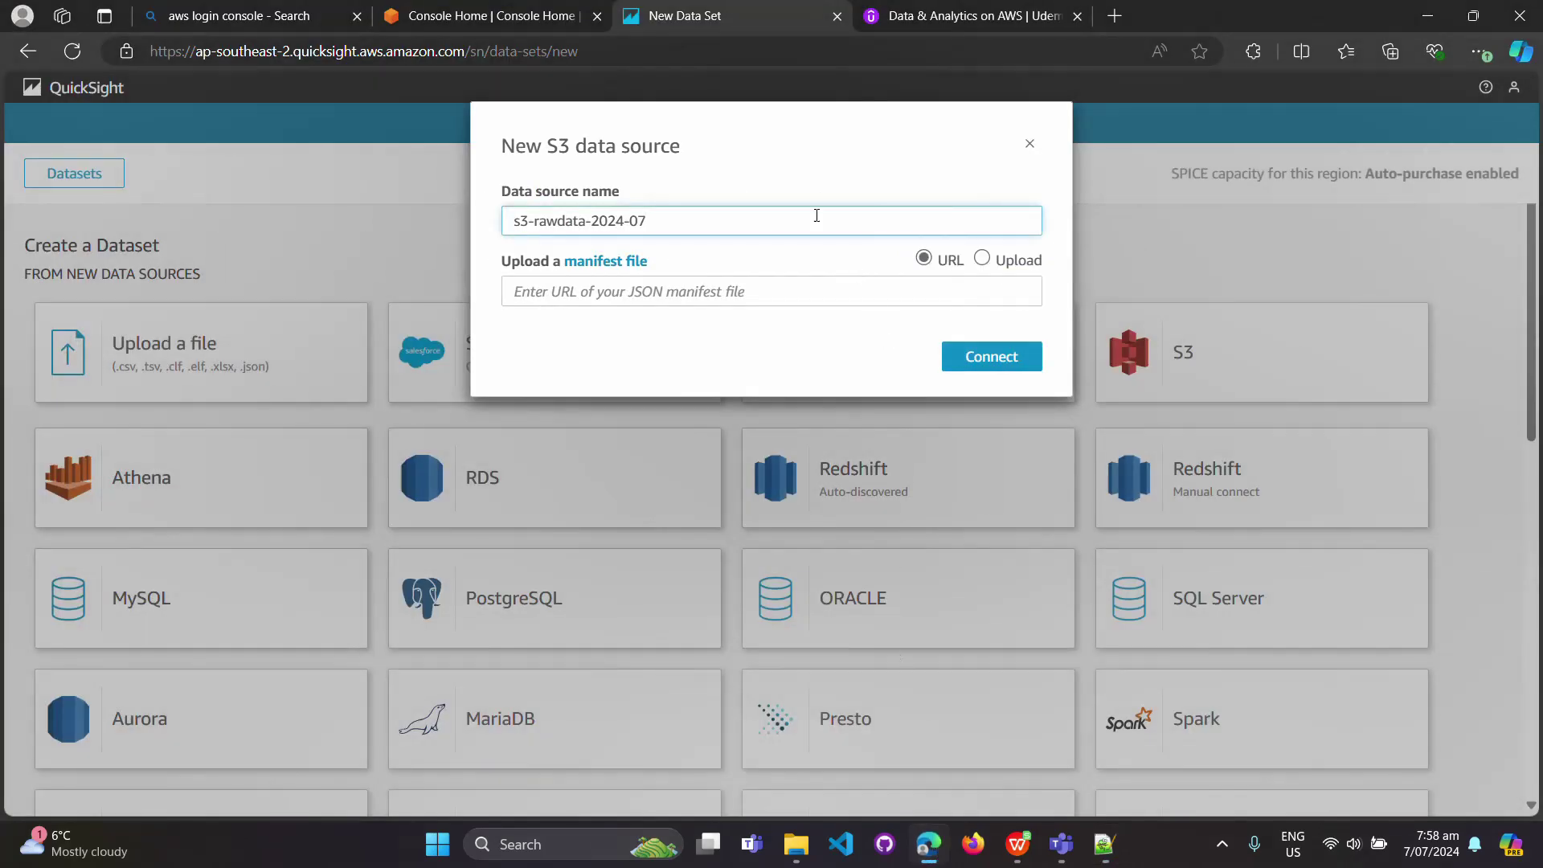
left_click(1031, 145)
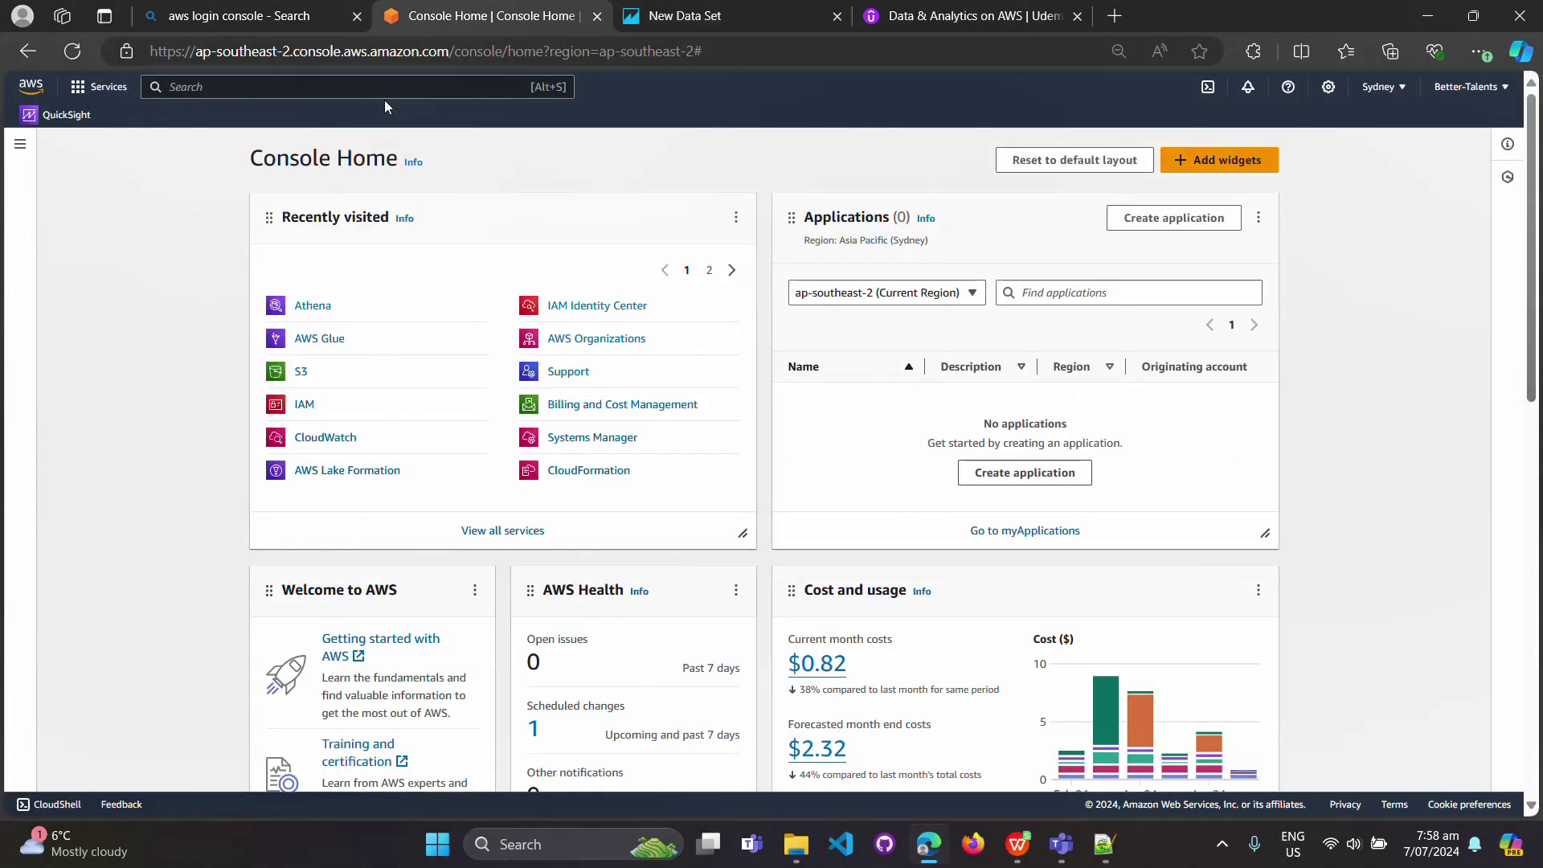
right_click(295, 378)
left_click(337, 389)
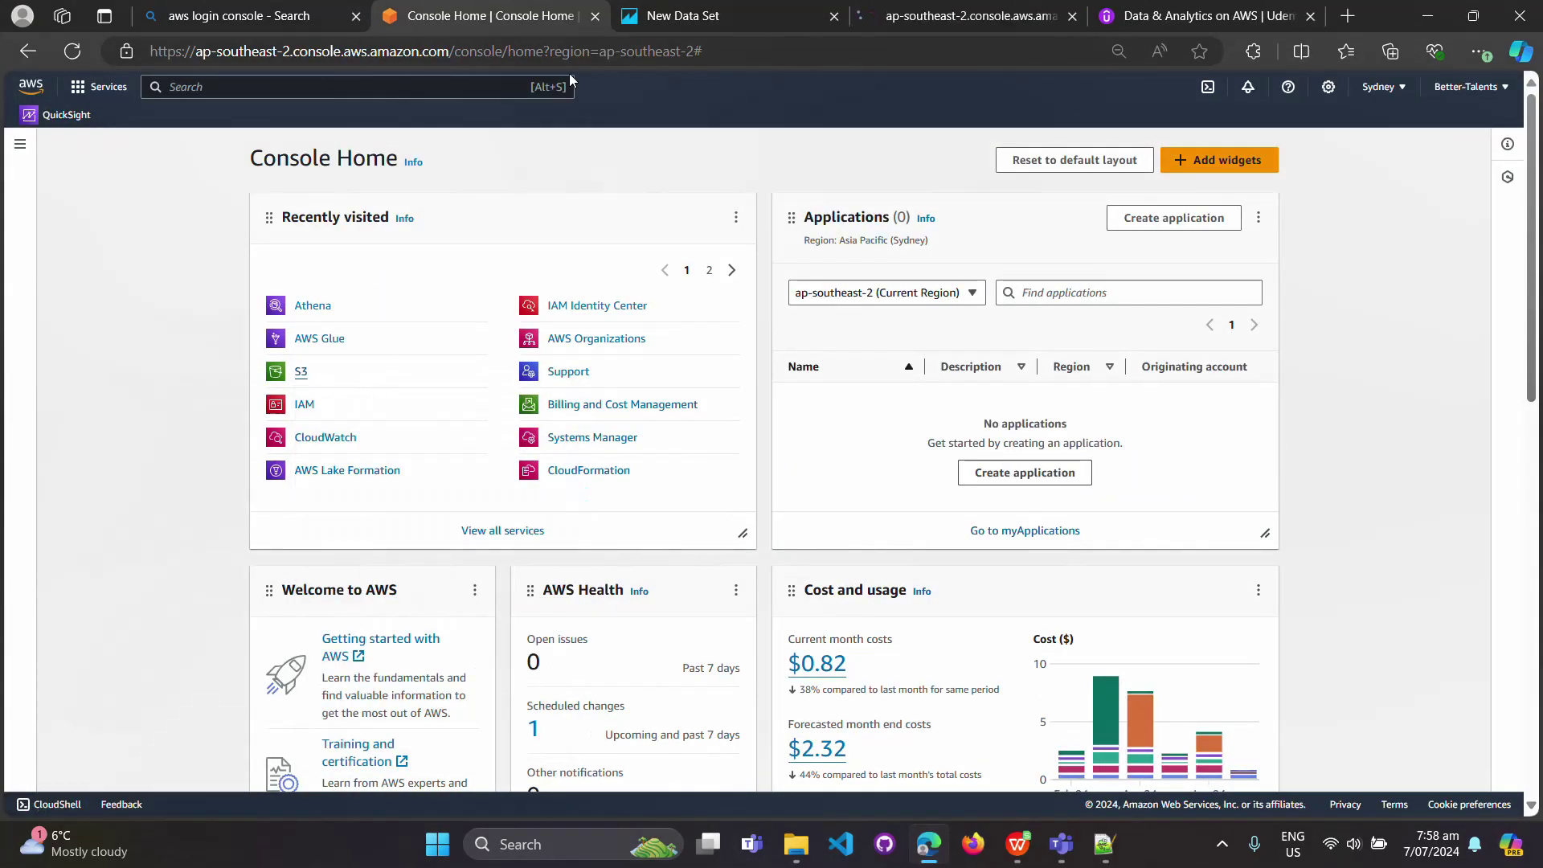
left_click(920, 18)
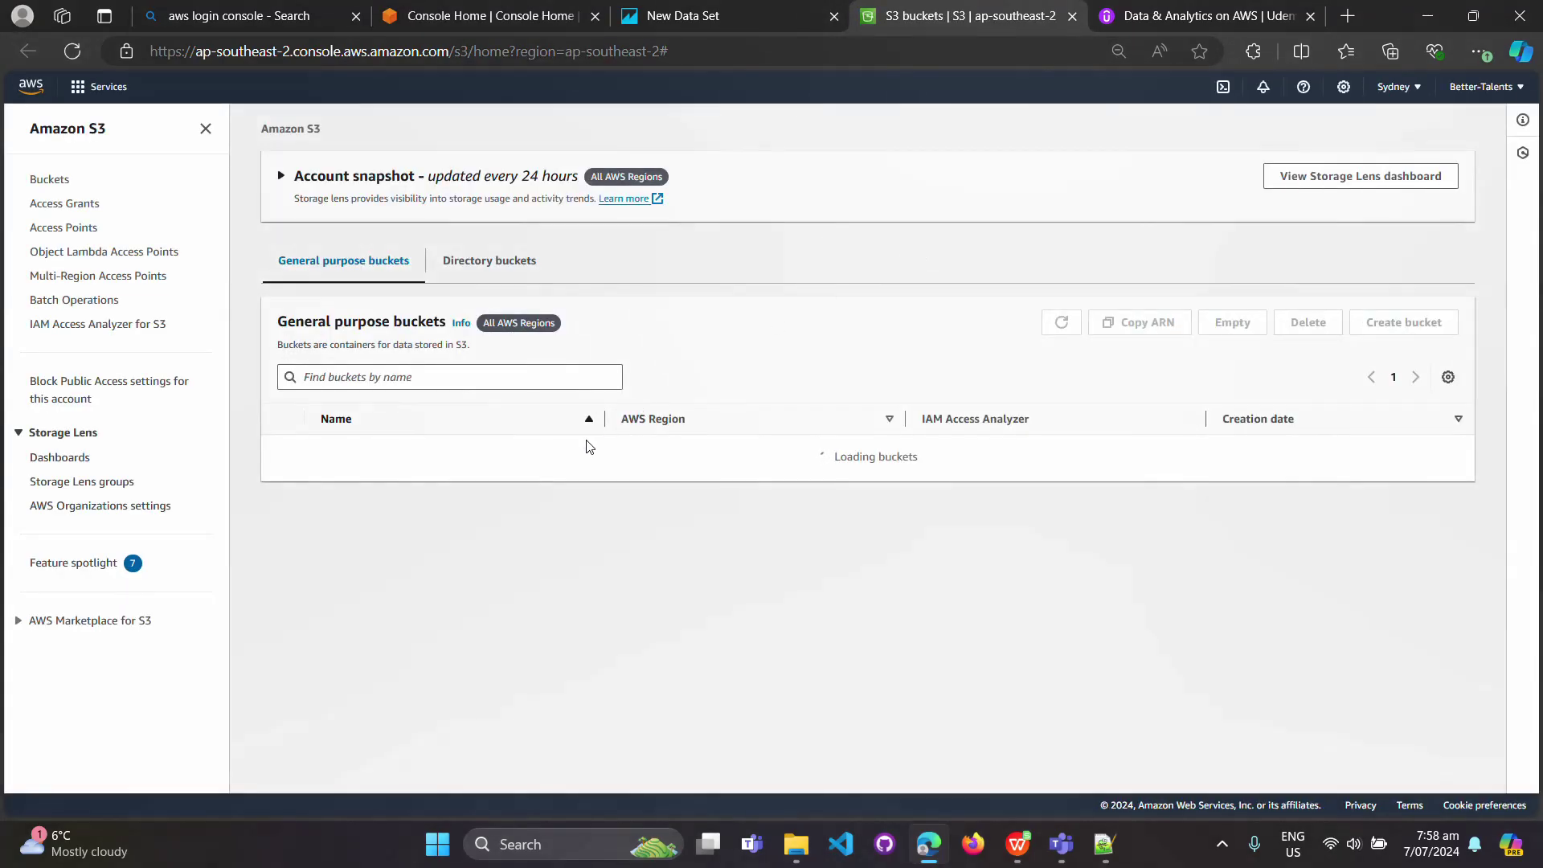
Open the raw-data/YYYY=2024/MM=06 folder of bt-course-bucket-1 to see its stored CSV files
scroll(681, 609, "down", 4)
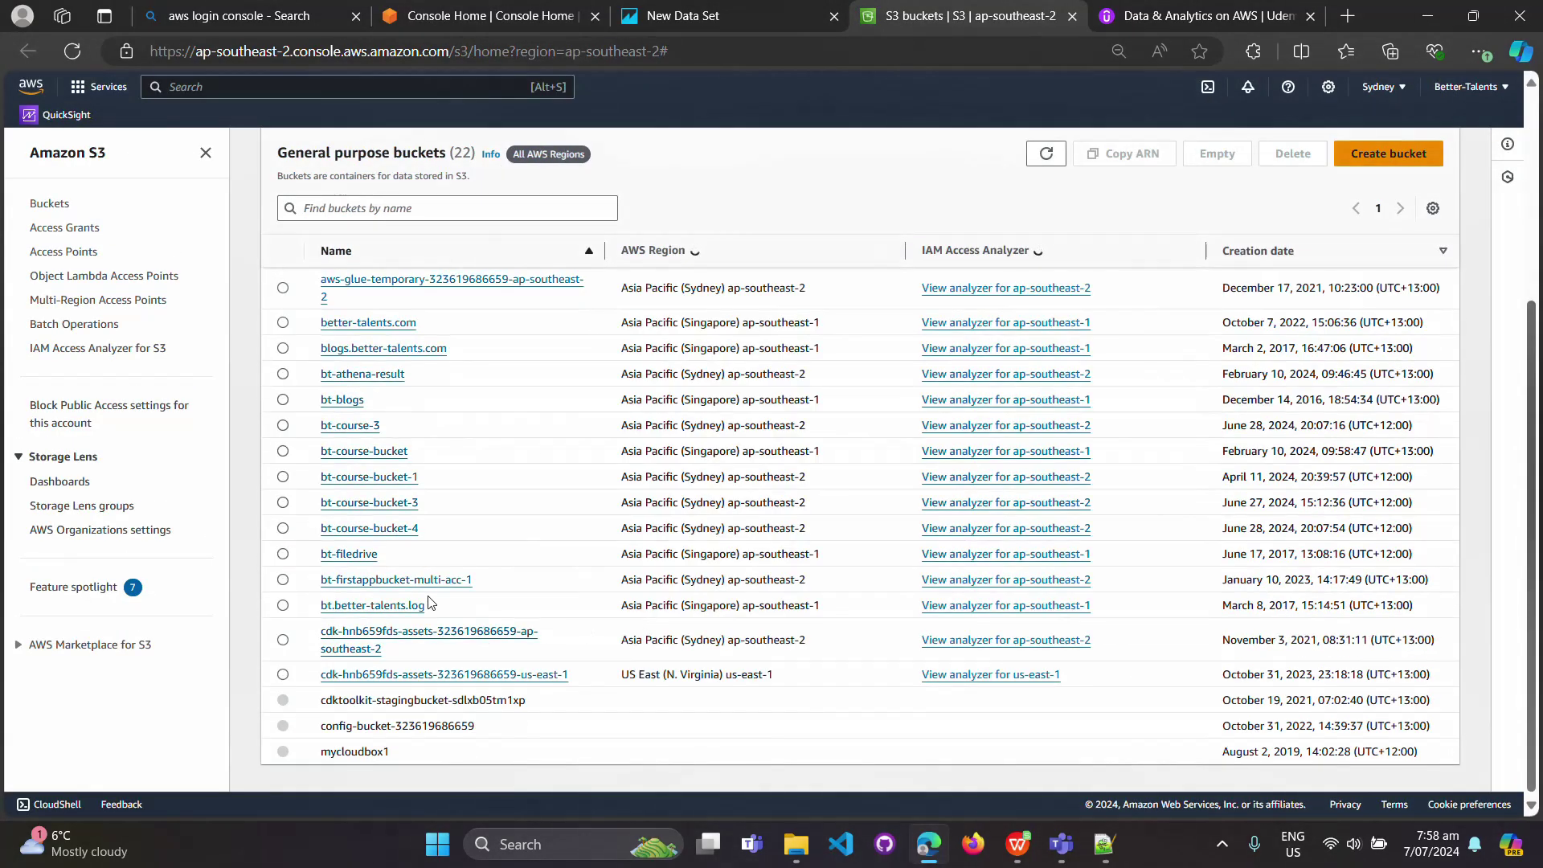
left_click(403, 476)
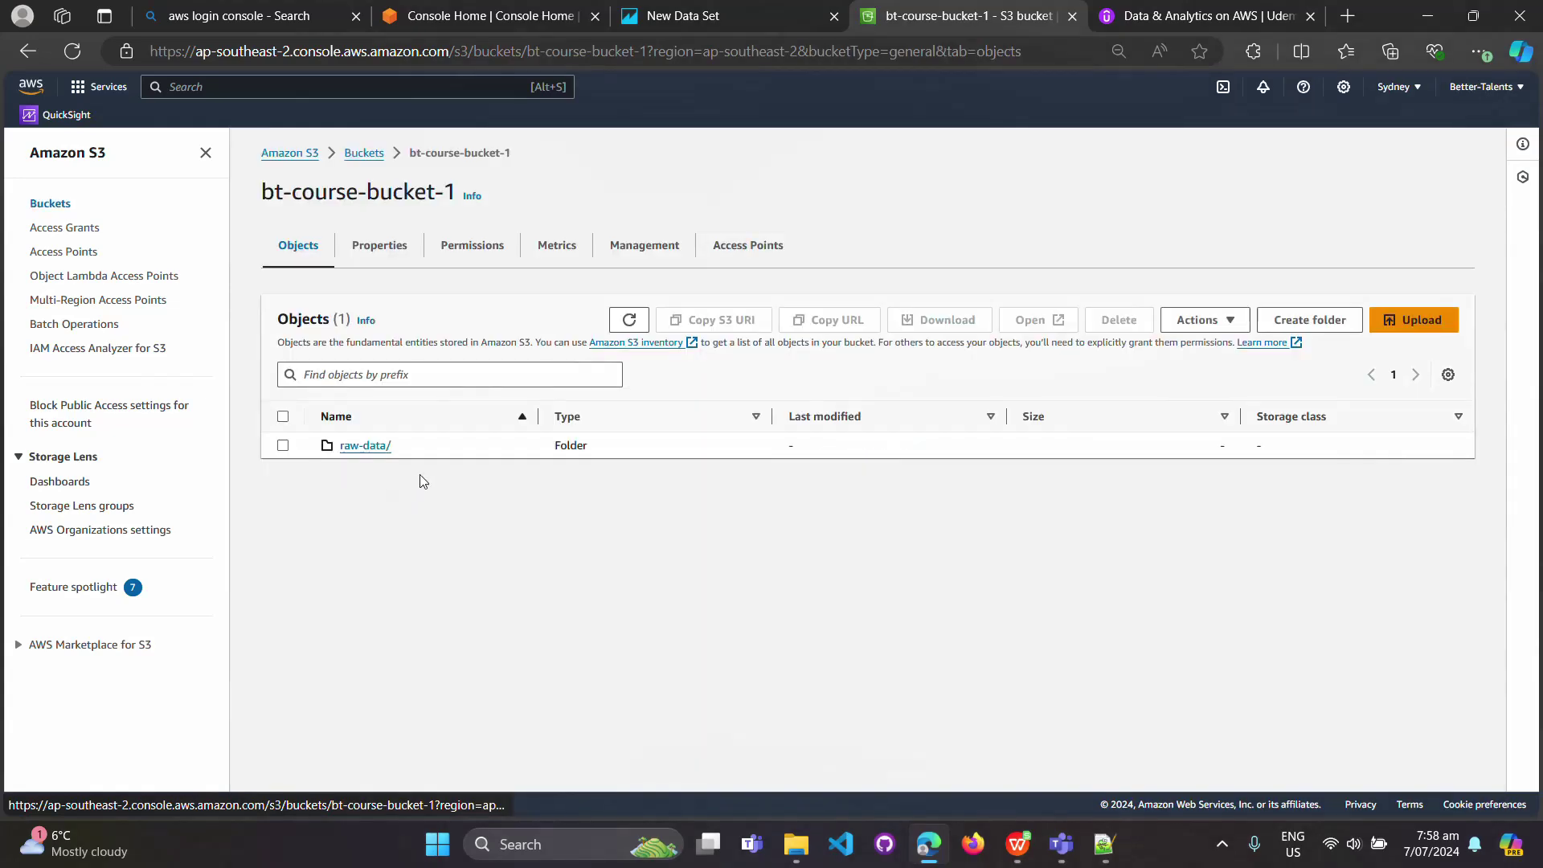
left_click(359, 447)
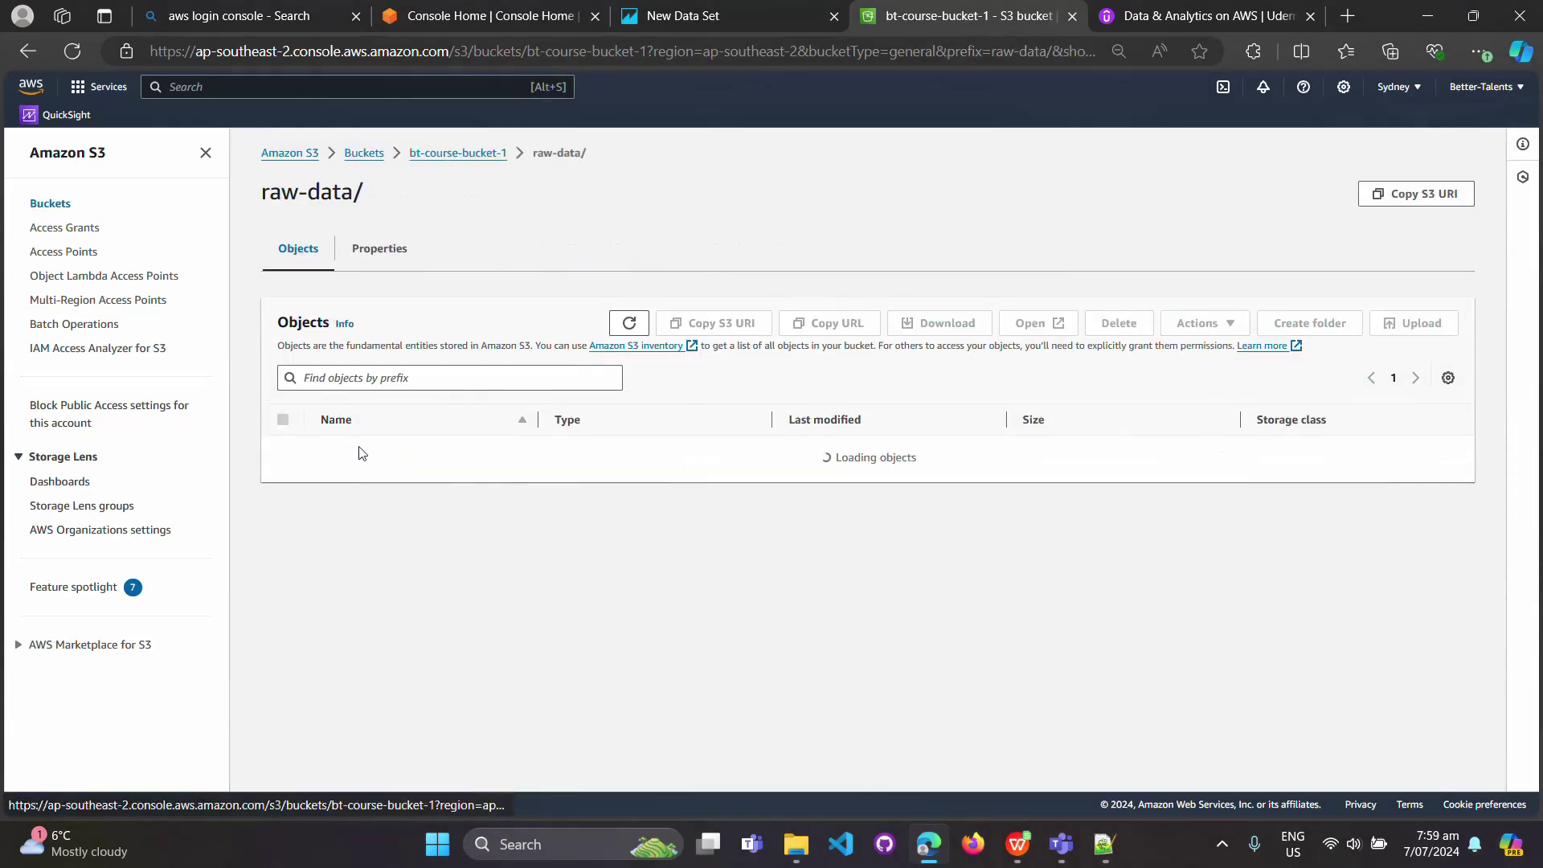
left_click(368, 454)
left_click(363, 449)
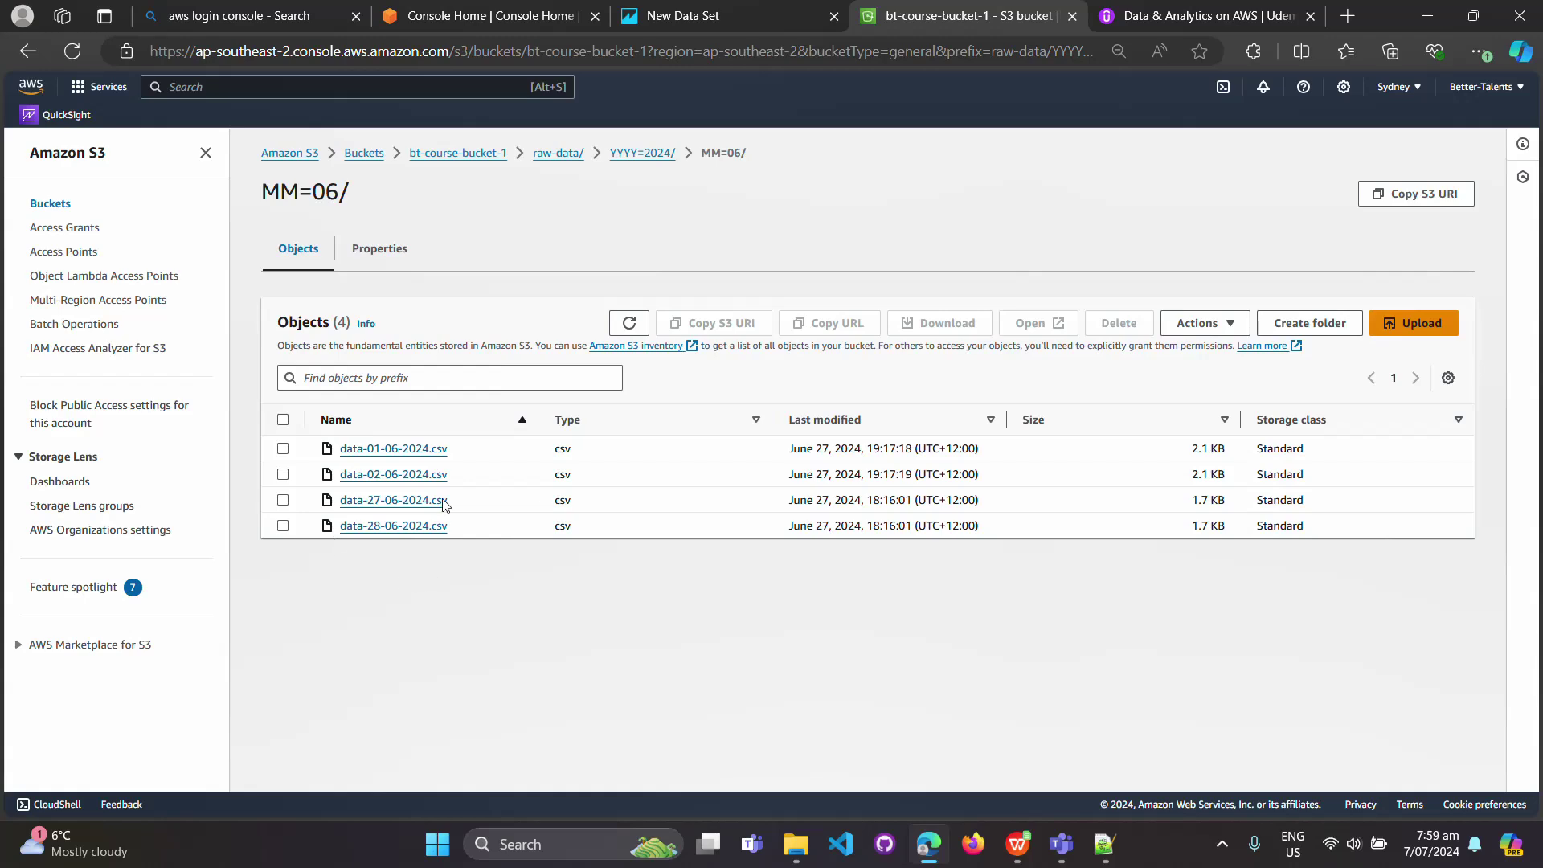
In the manifest's URIs list, change the third line's file name to data-27-06-2024.csv
left_click(1109, 858)
left_click(1106, 845)
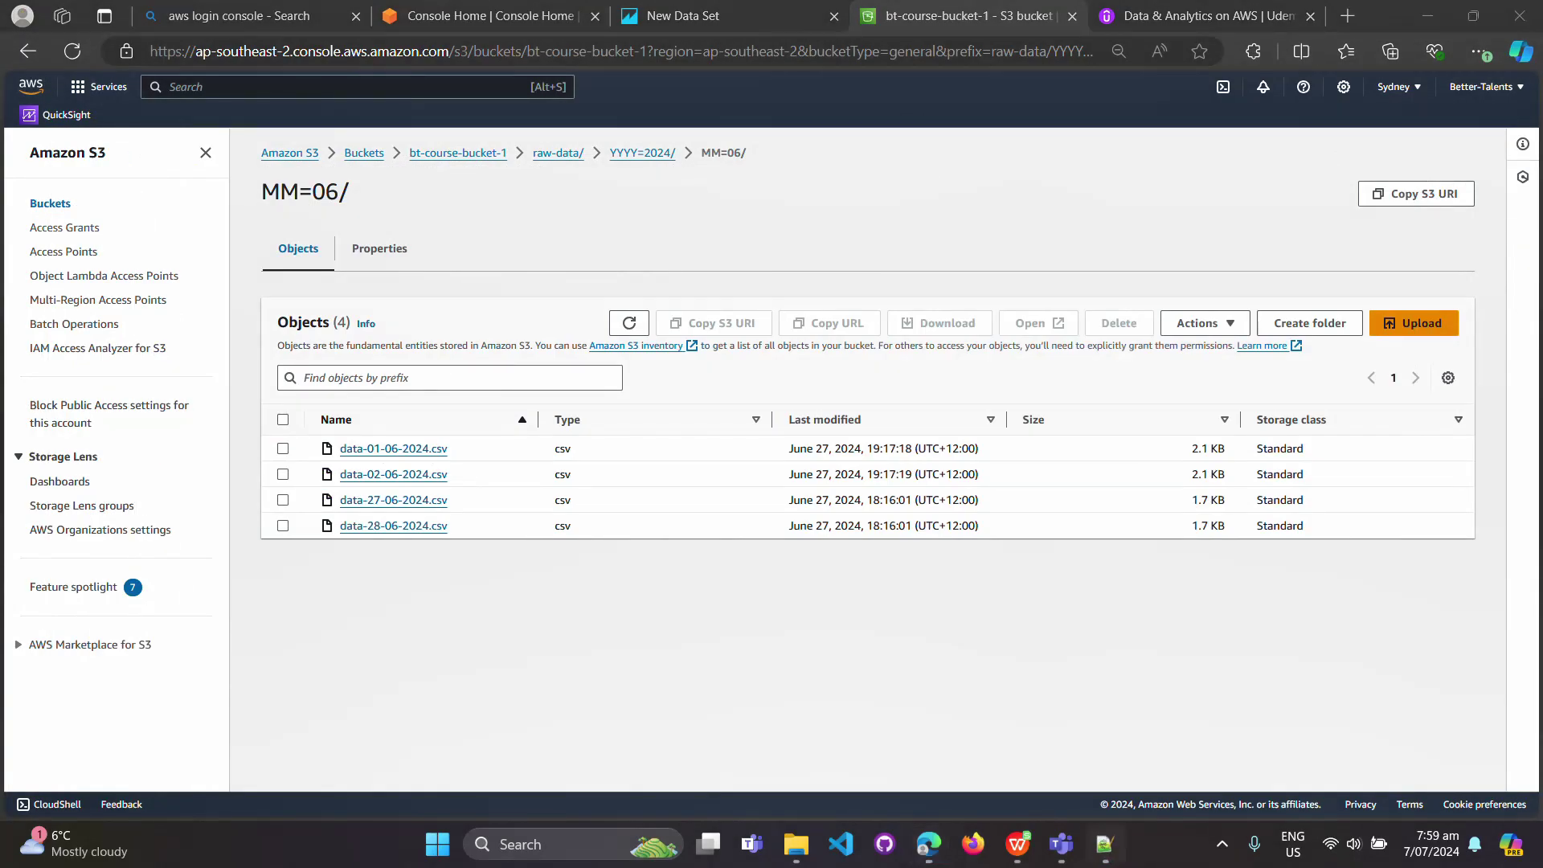
key("alt+Tab")
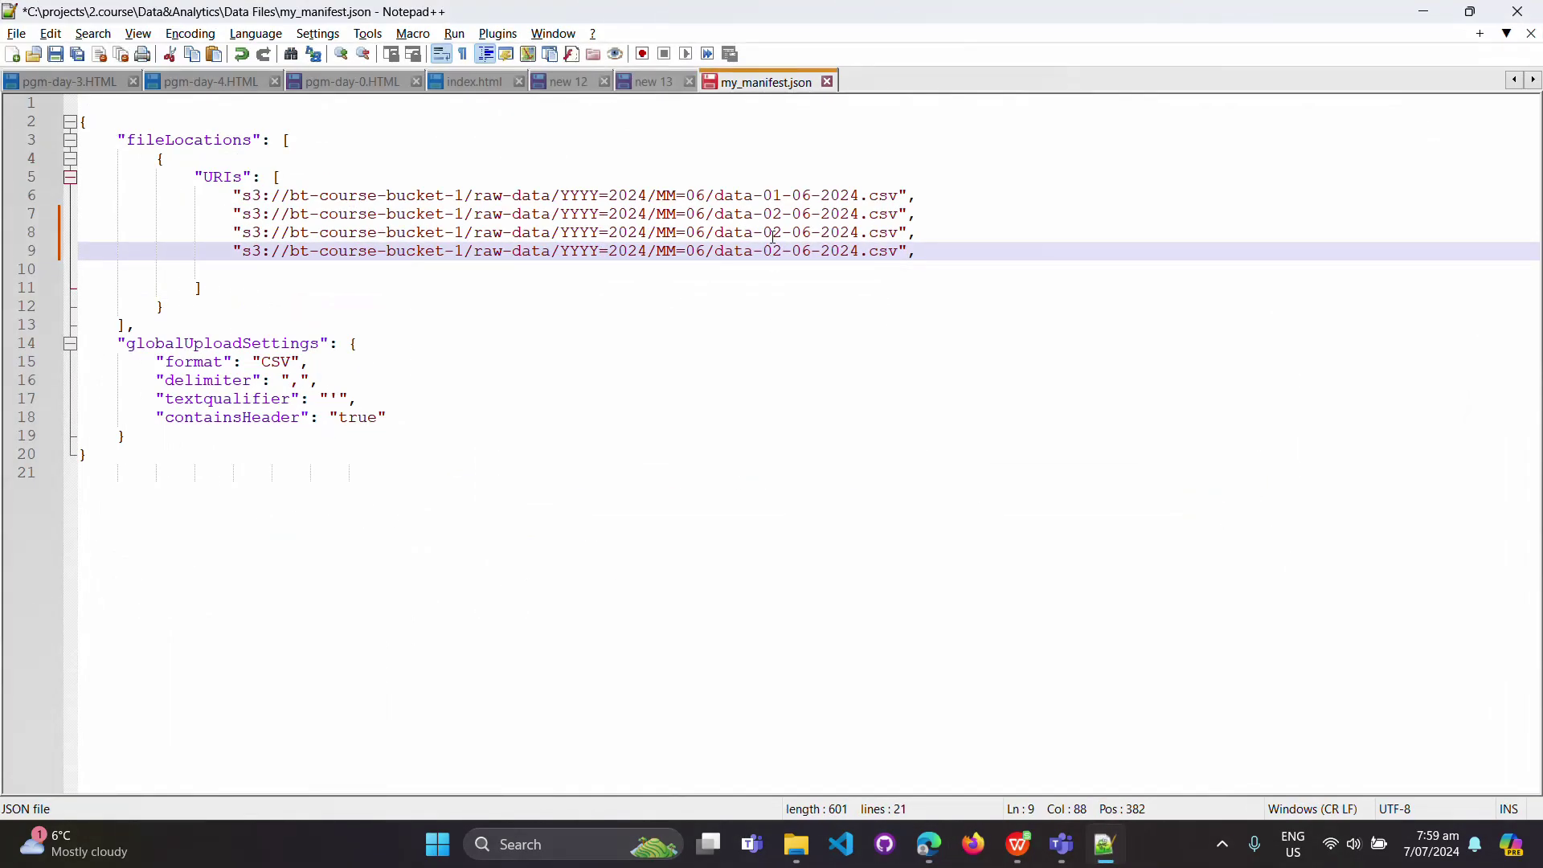
double_click(774, 234)
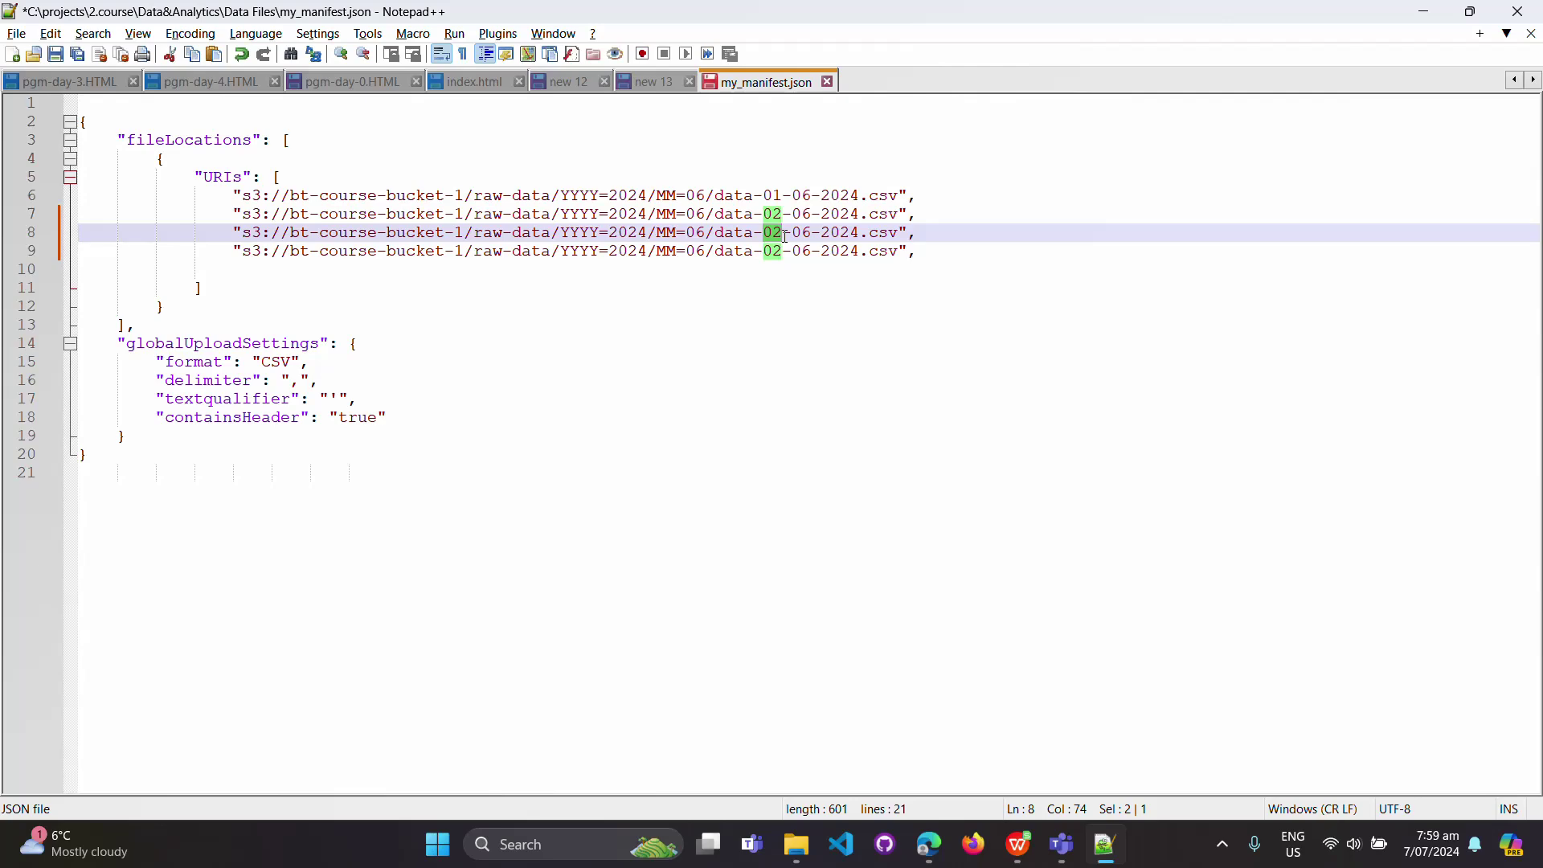
type("27")
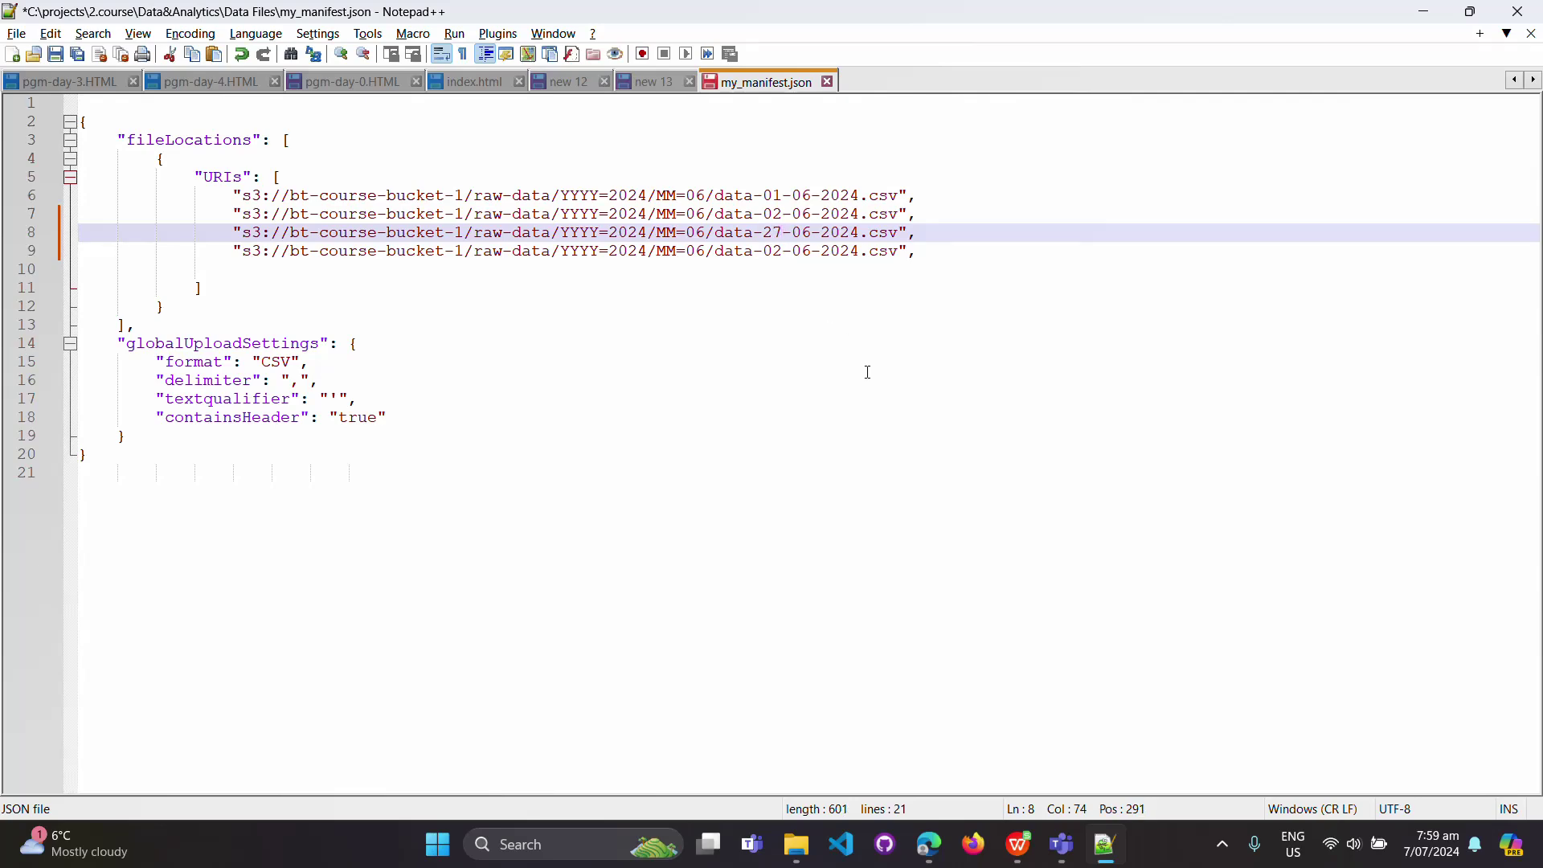
Match the fourth URI line to the last CSV in the S3 folder by renaming it data-28-06-2024.csv, and save the manifest
key("alt+Tab")
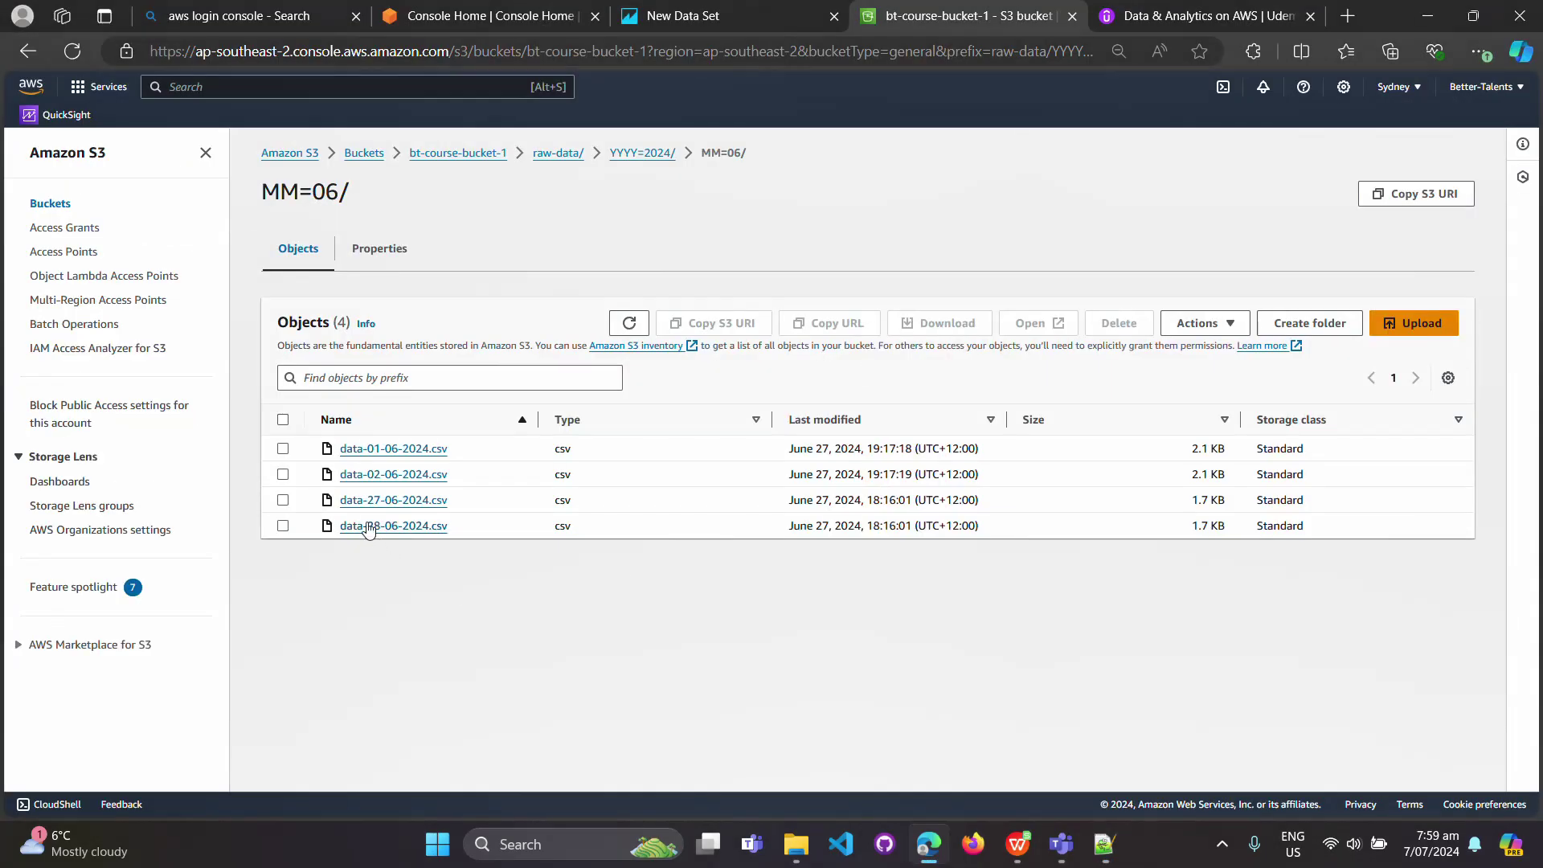
key("alt+Tab")
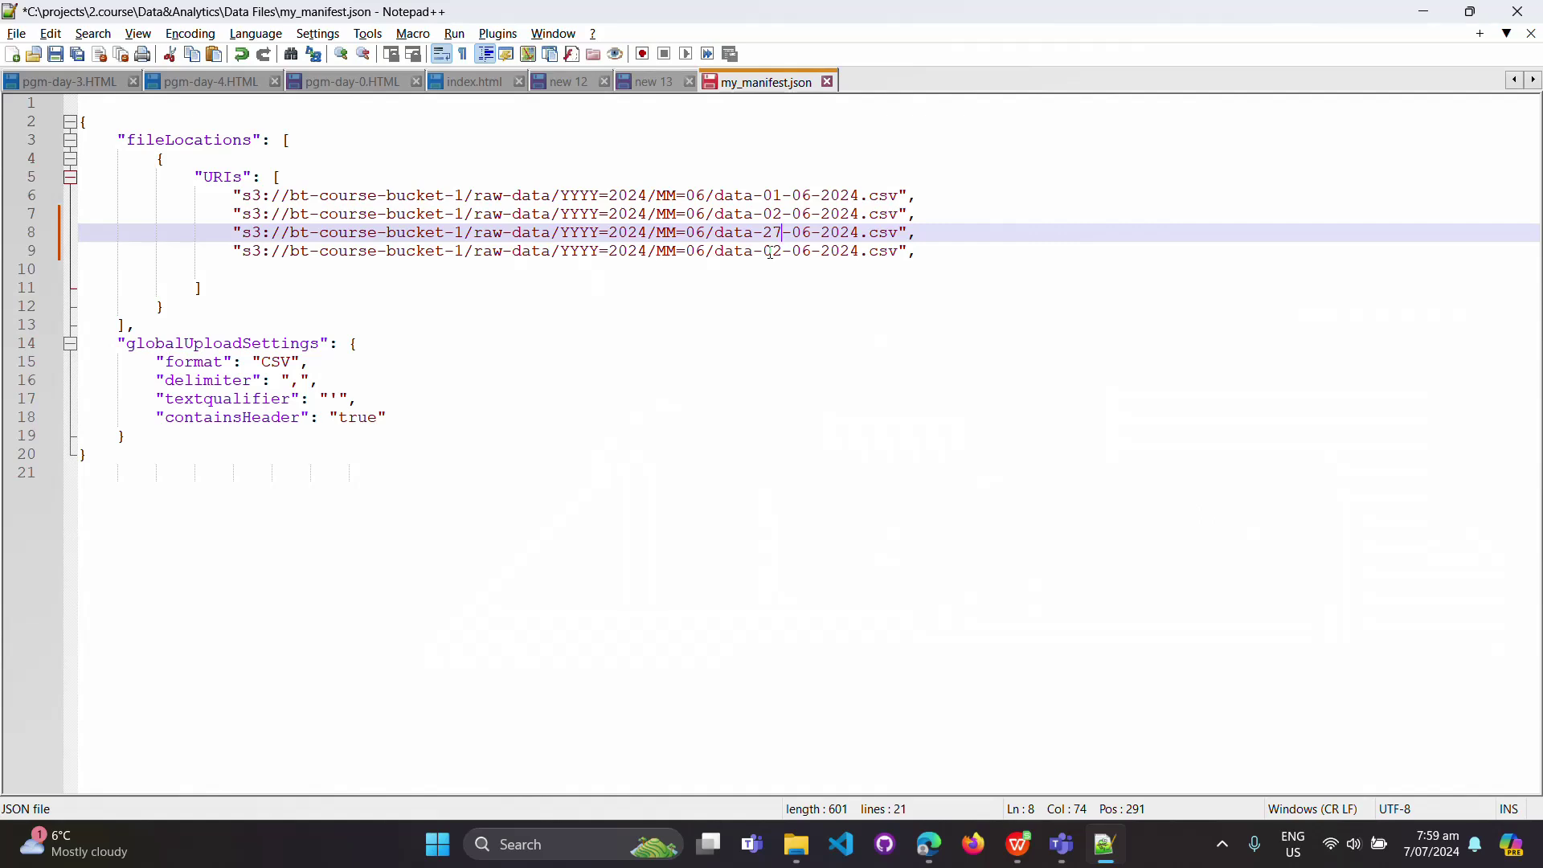
double_click(768, 252)
type("2")
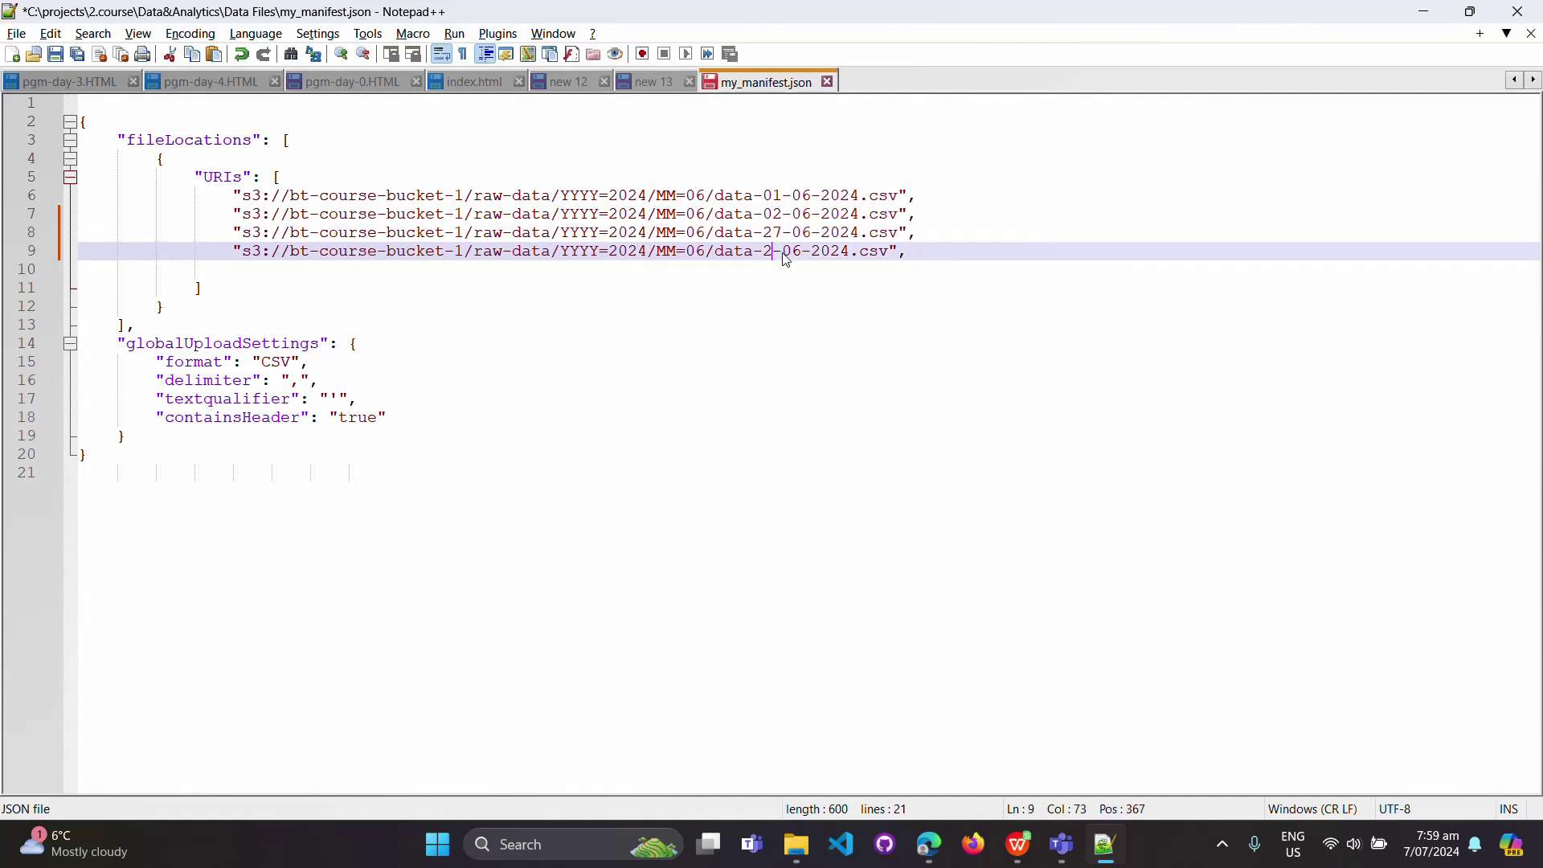
type("8")
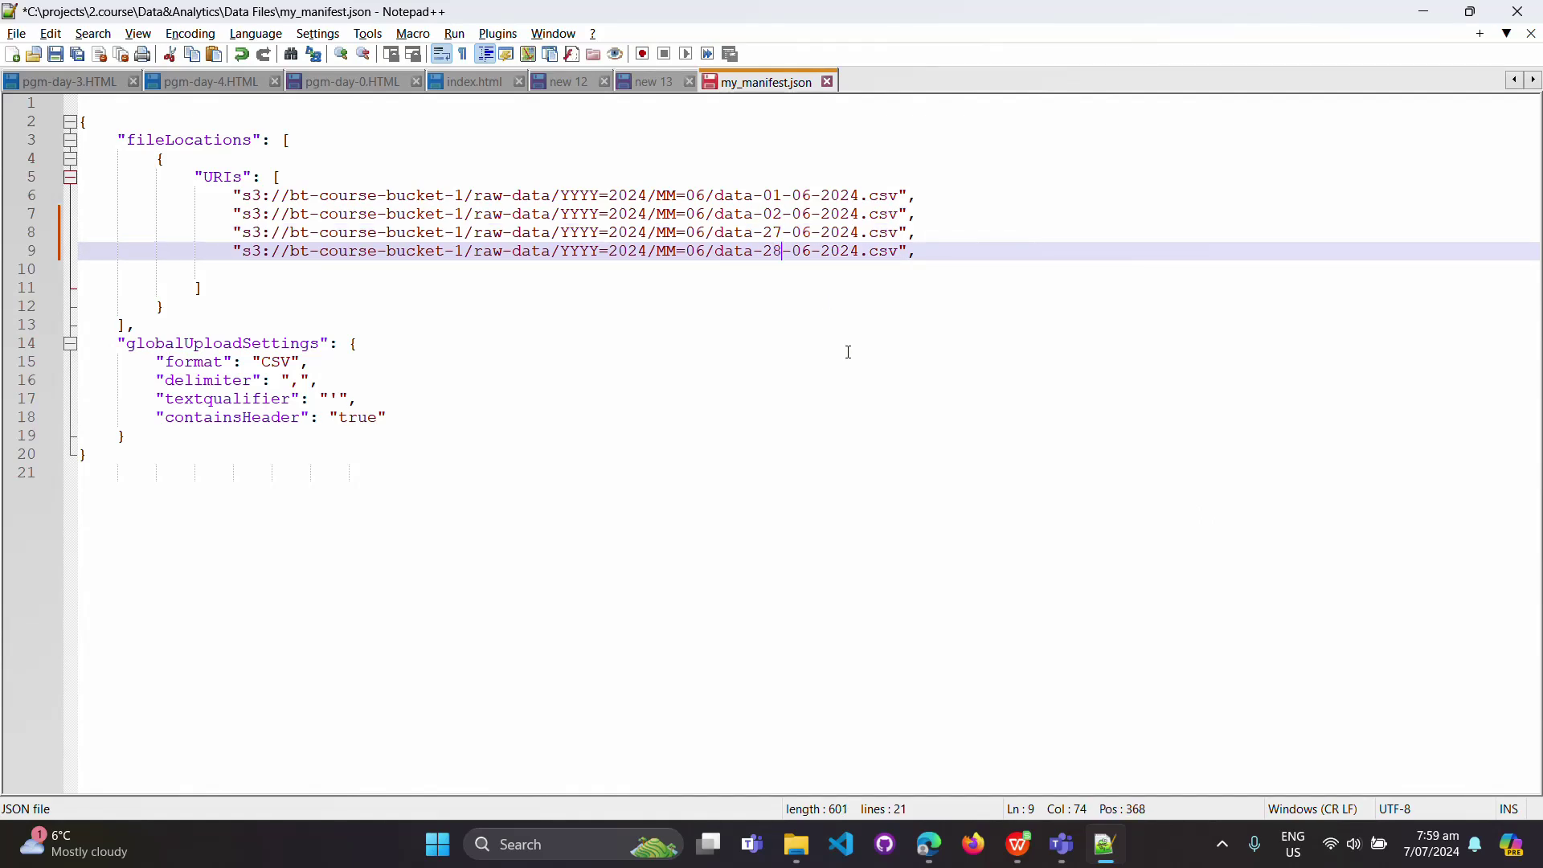
key("ctrl+s")
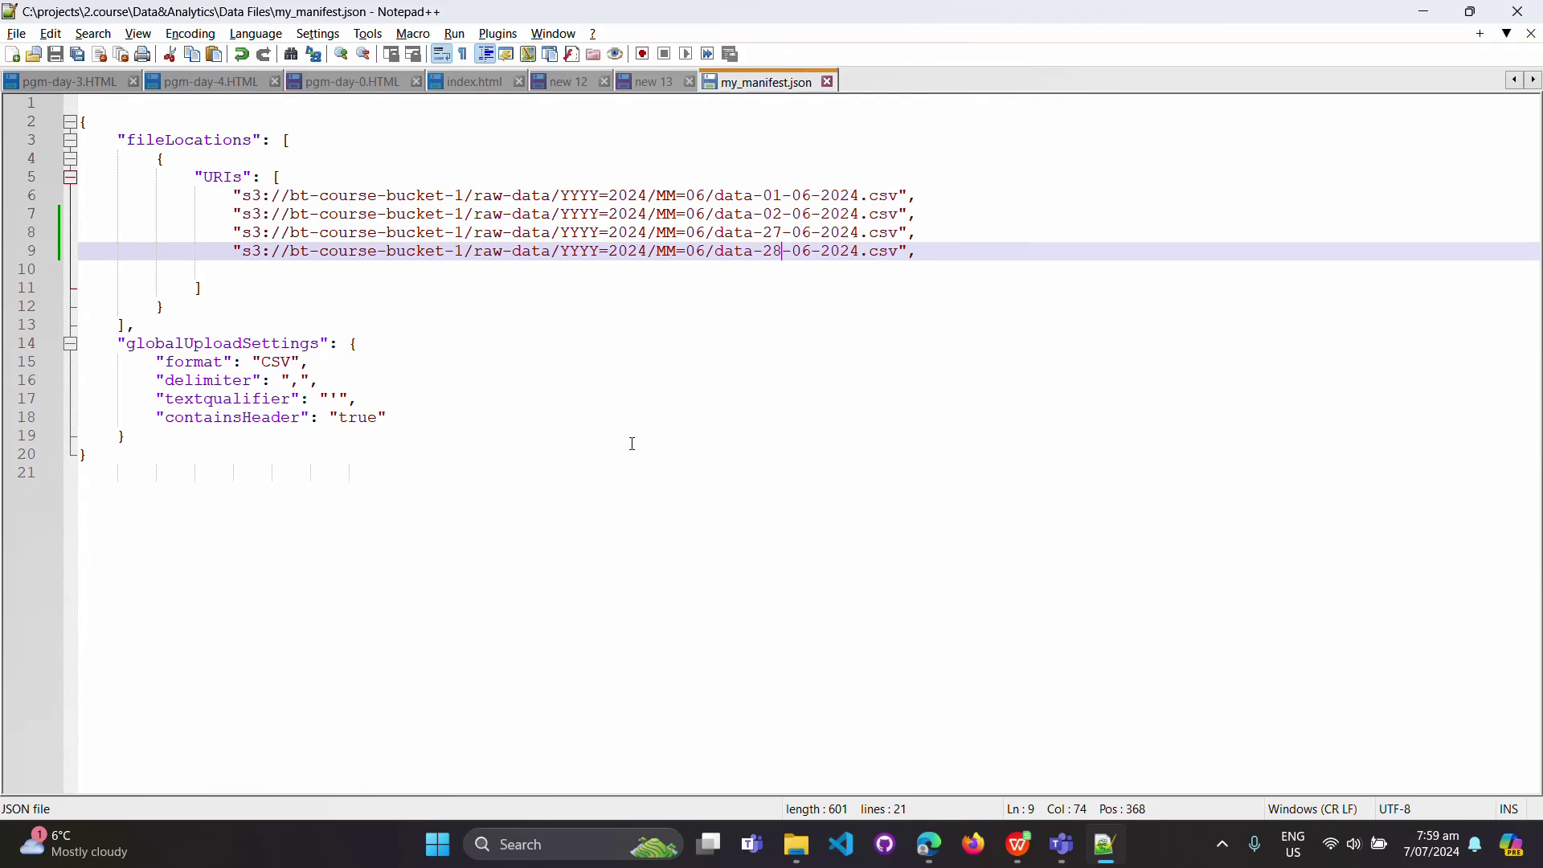
Switch to the data-01-06-2024.csv spreadsheet in WPS Office, widen the Date column slightly and examine the date, time and equipment ID columns
left_click(1020, 845)
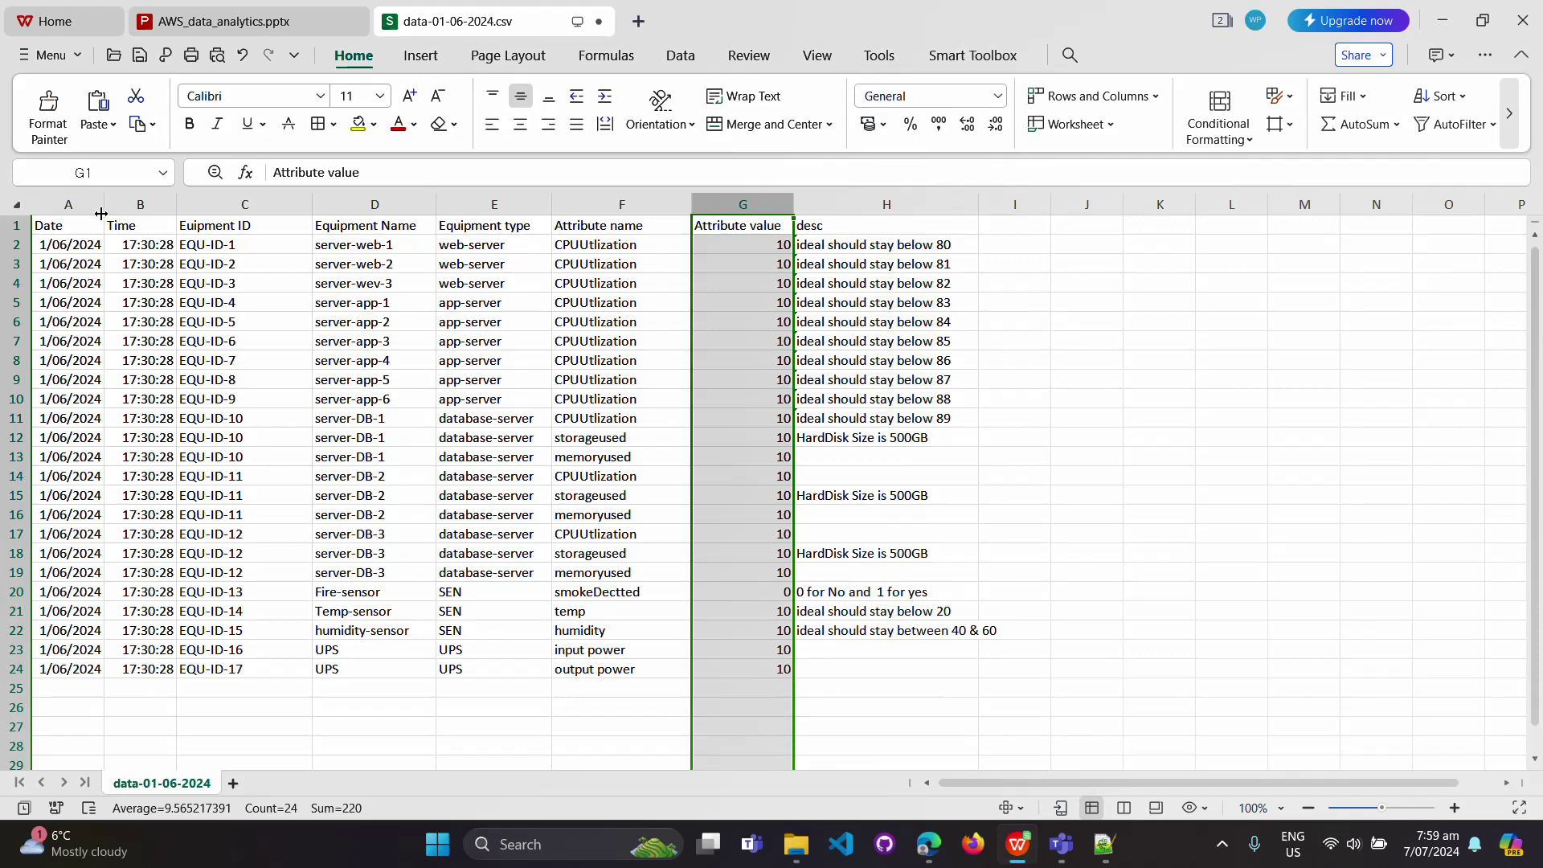
left_click_drag(101, 213, 113, 213)
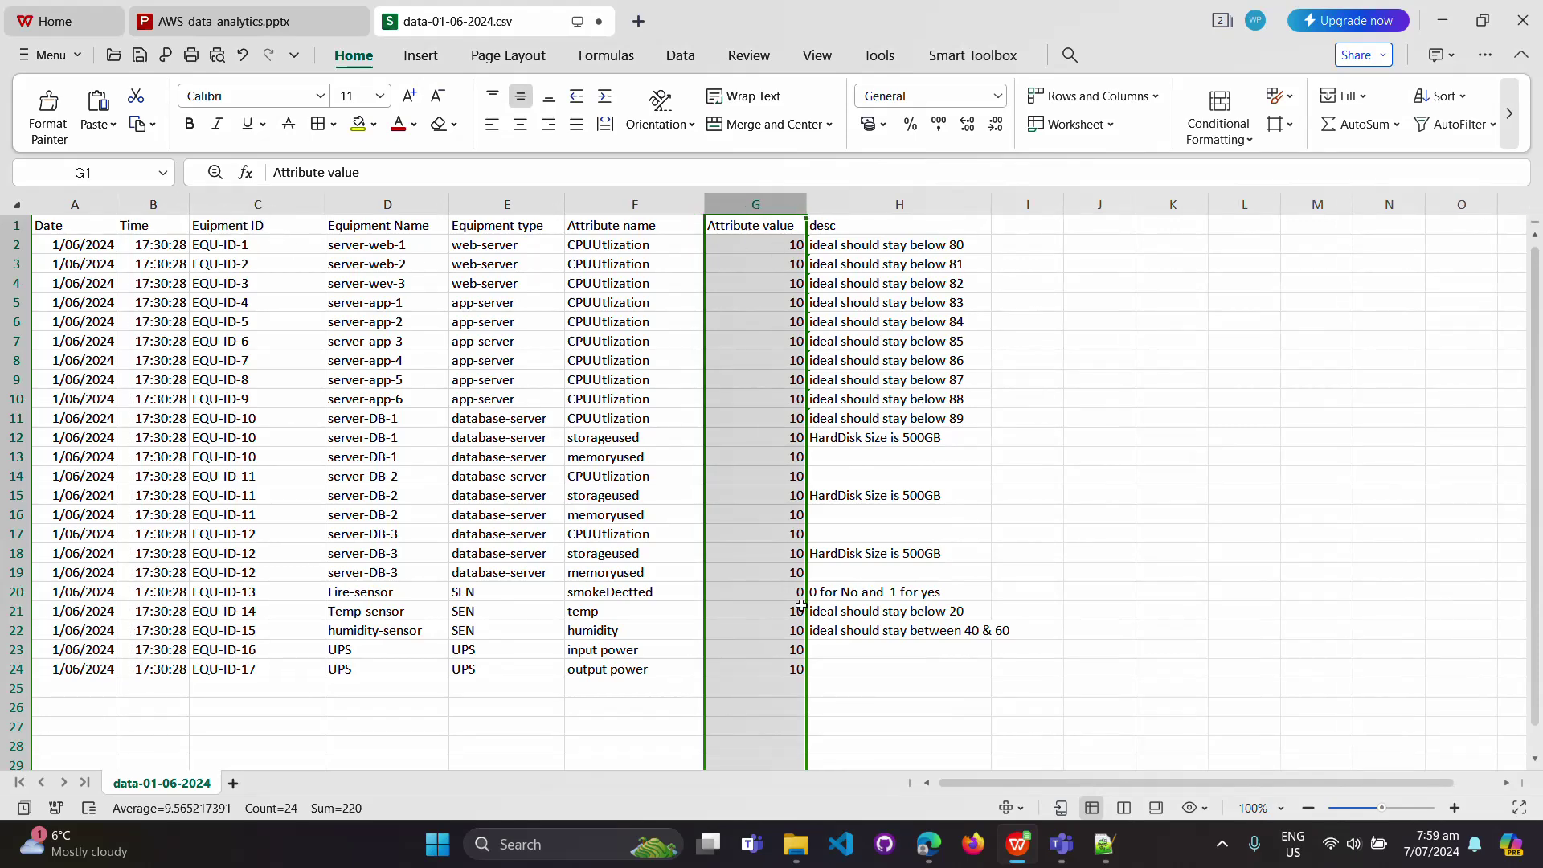
left_click(61, 207)
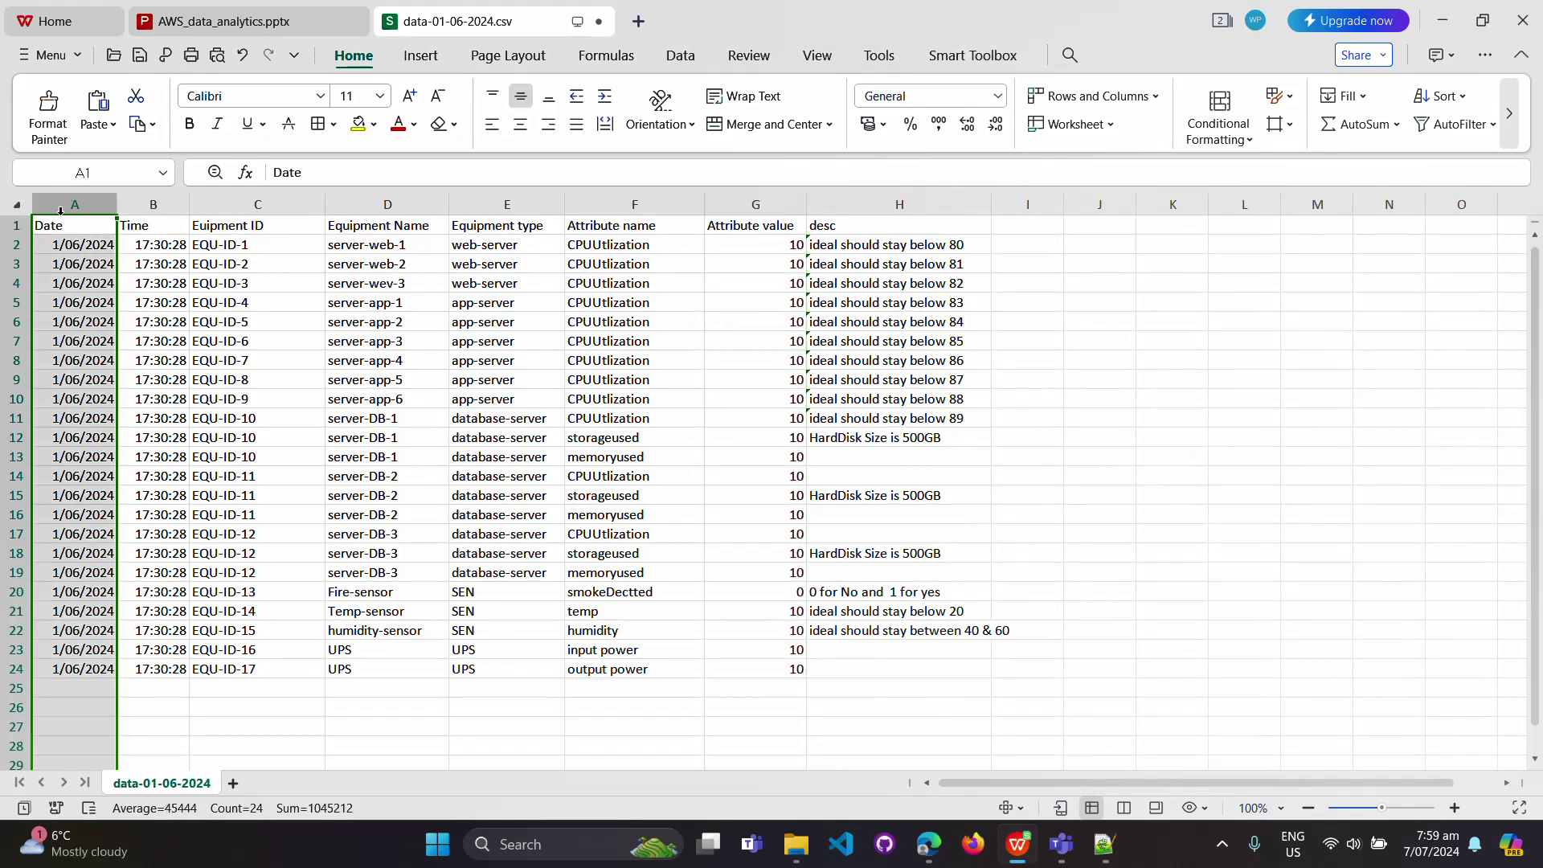
left_click(162, 201)
left_click(277, 204)
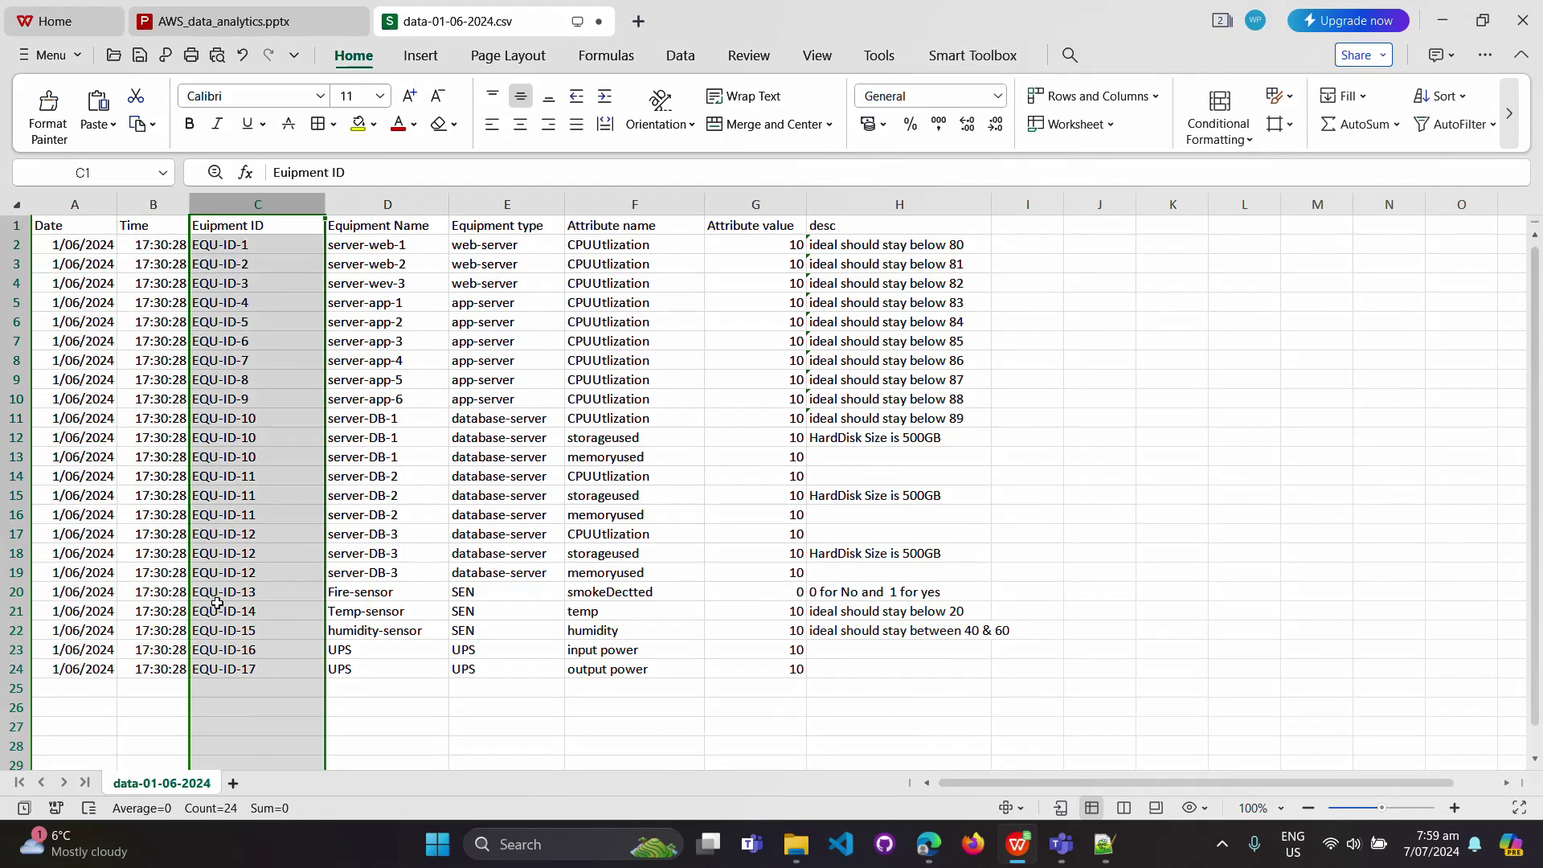
left_click(283, 251)
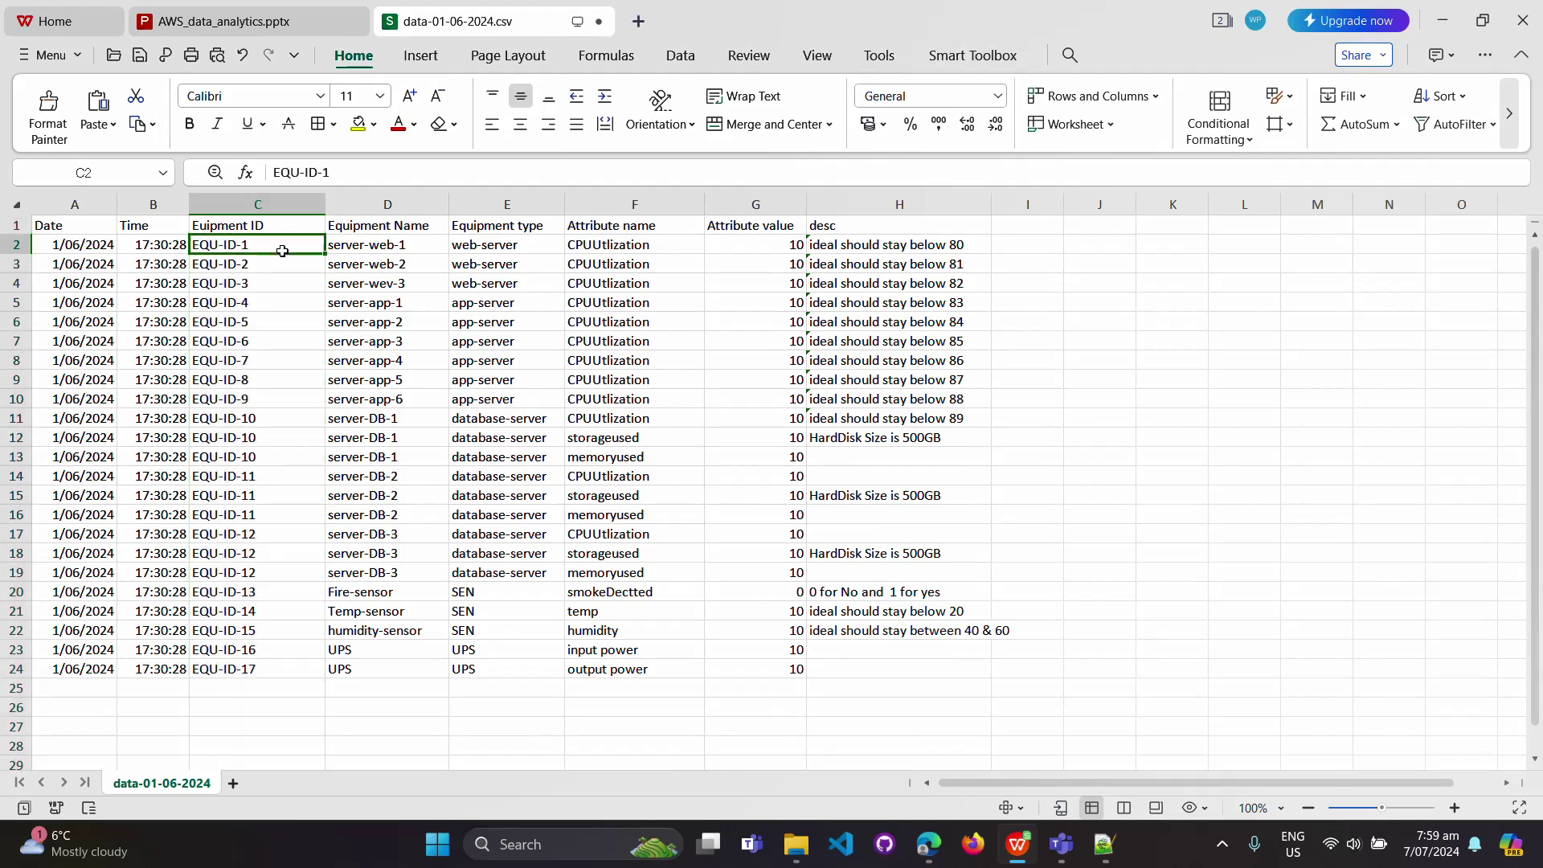
left_click(262, 670)
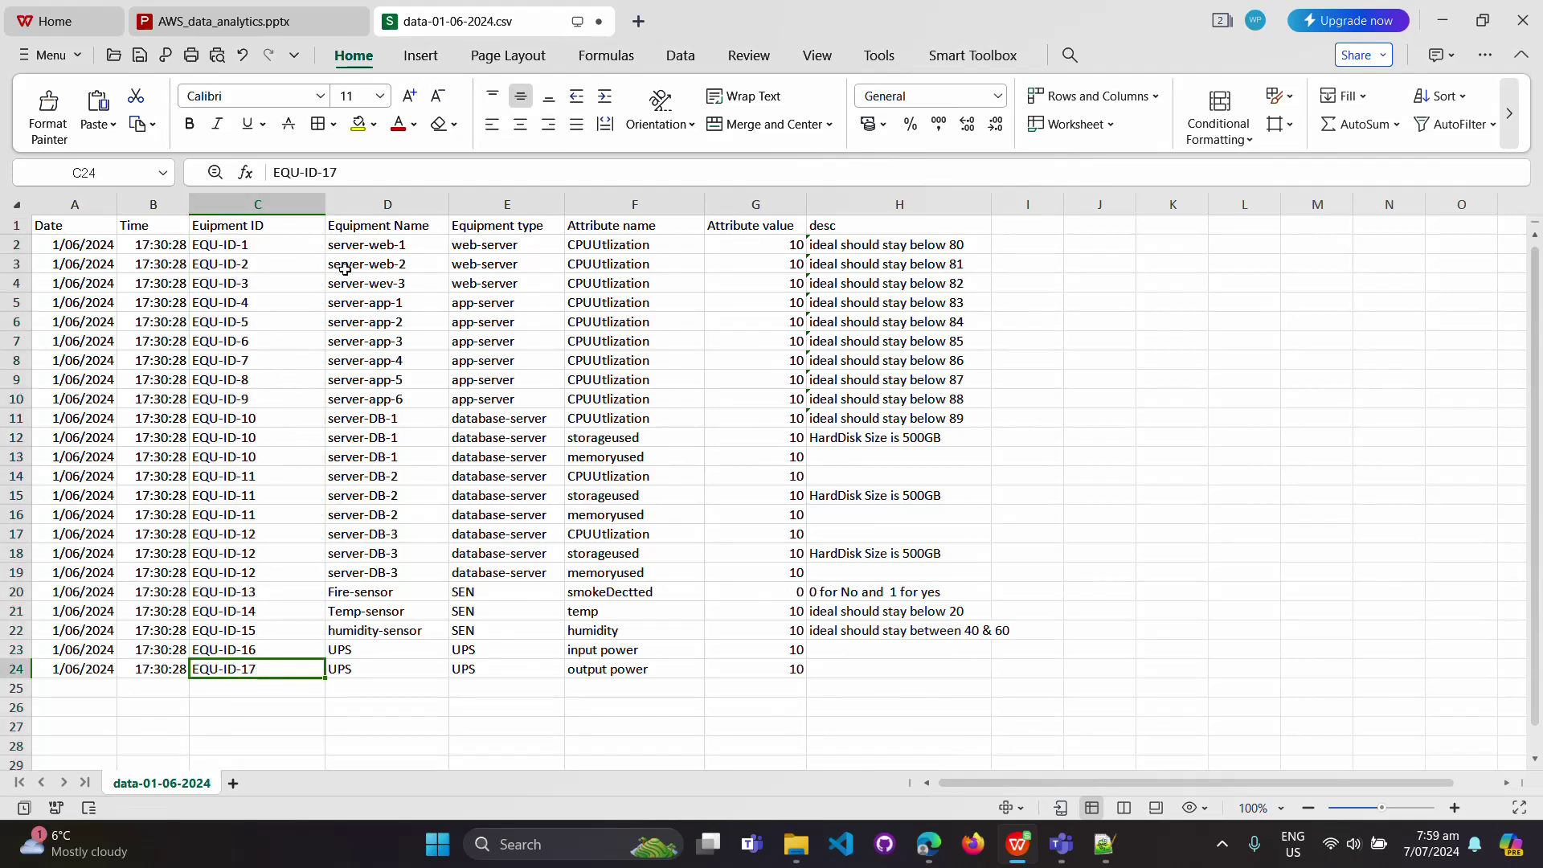
Examine the web, app and database server entries in the Equipment Name column
left_click(375, 202)
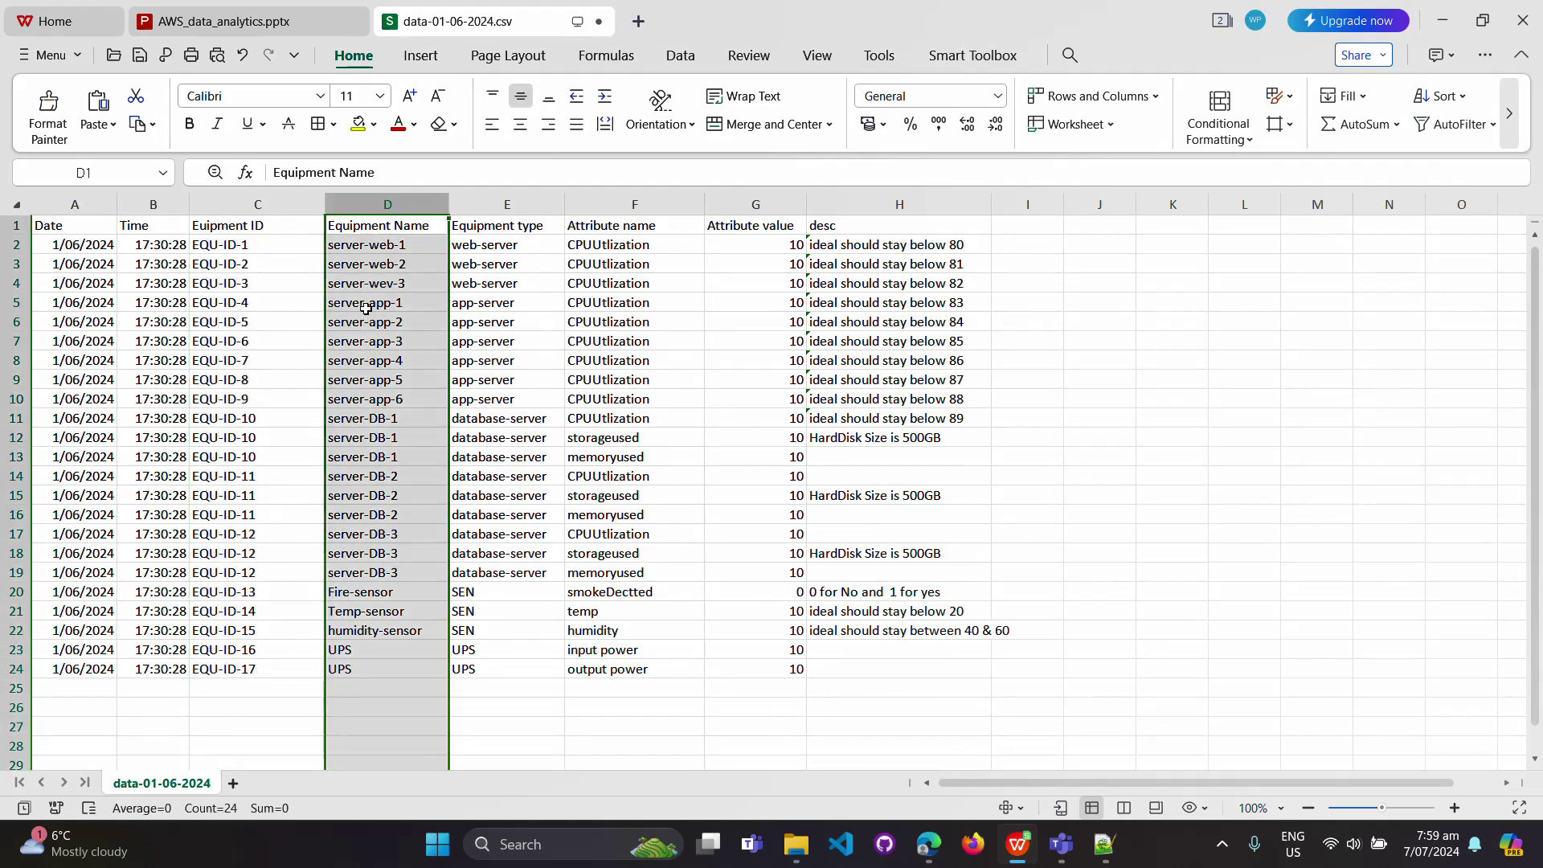
left_click(389, 246)
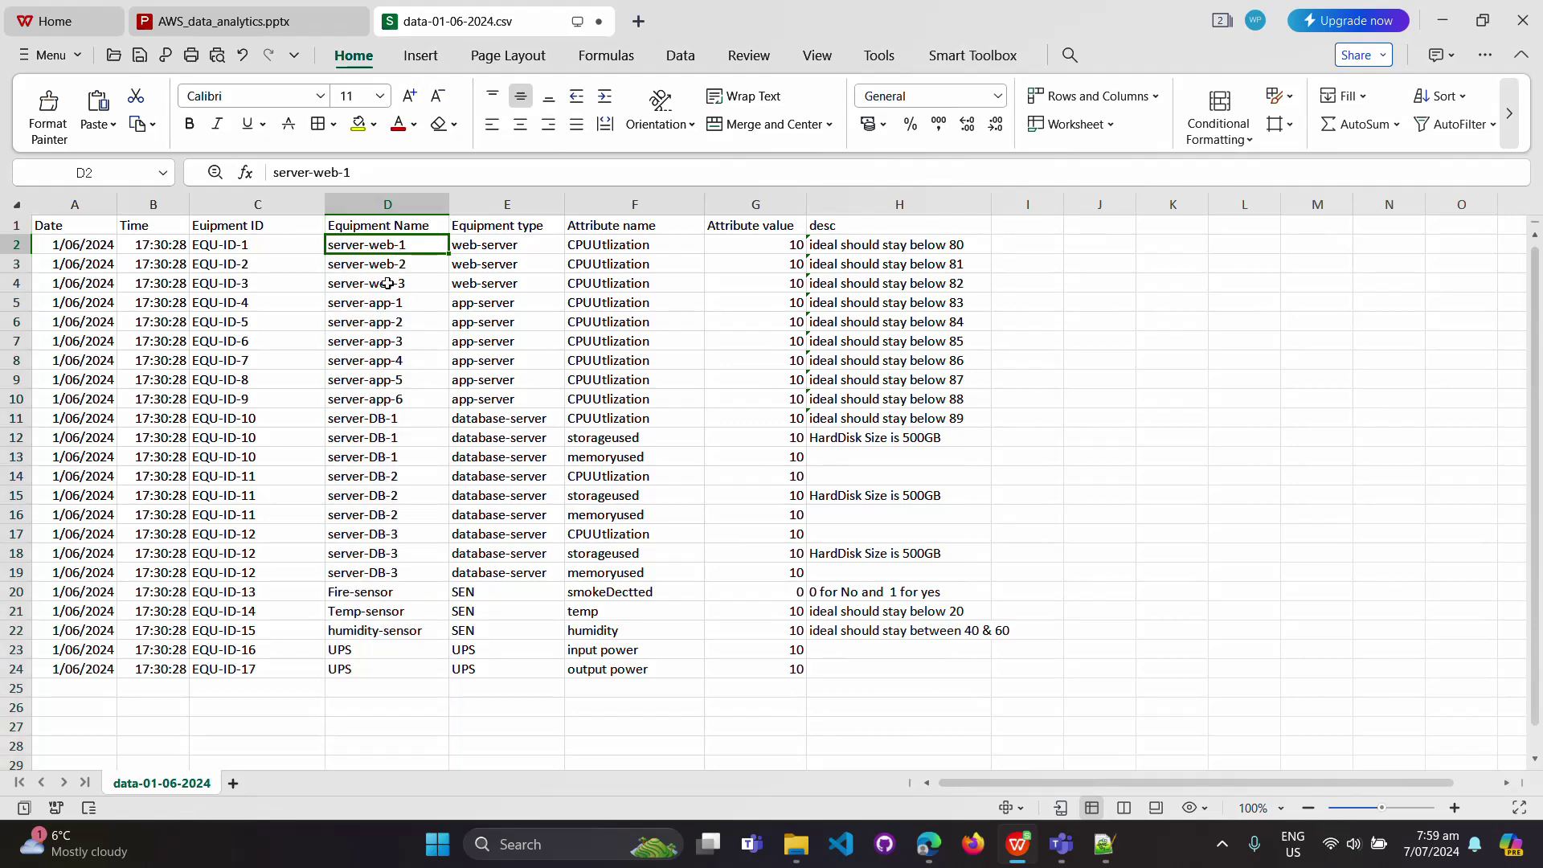
left_click_drag(388, 267, 409, 580)
left_click(418, 375)
left_click(403, 477)
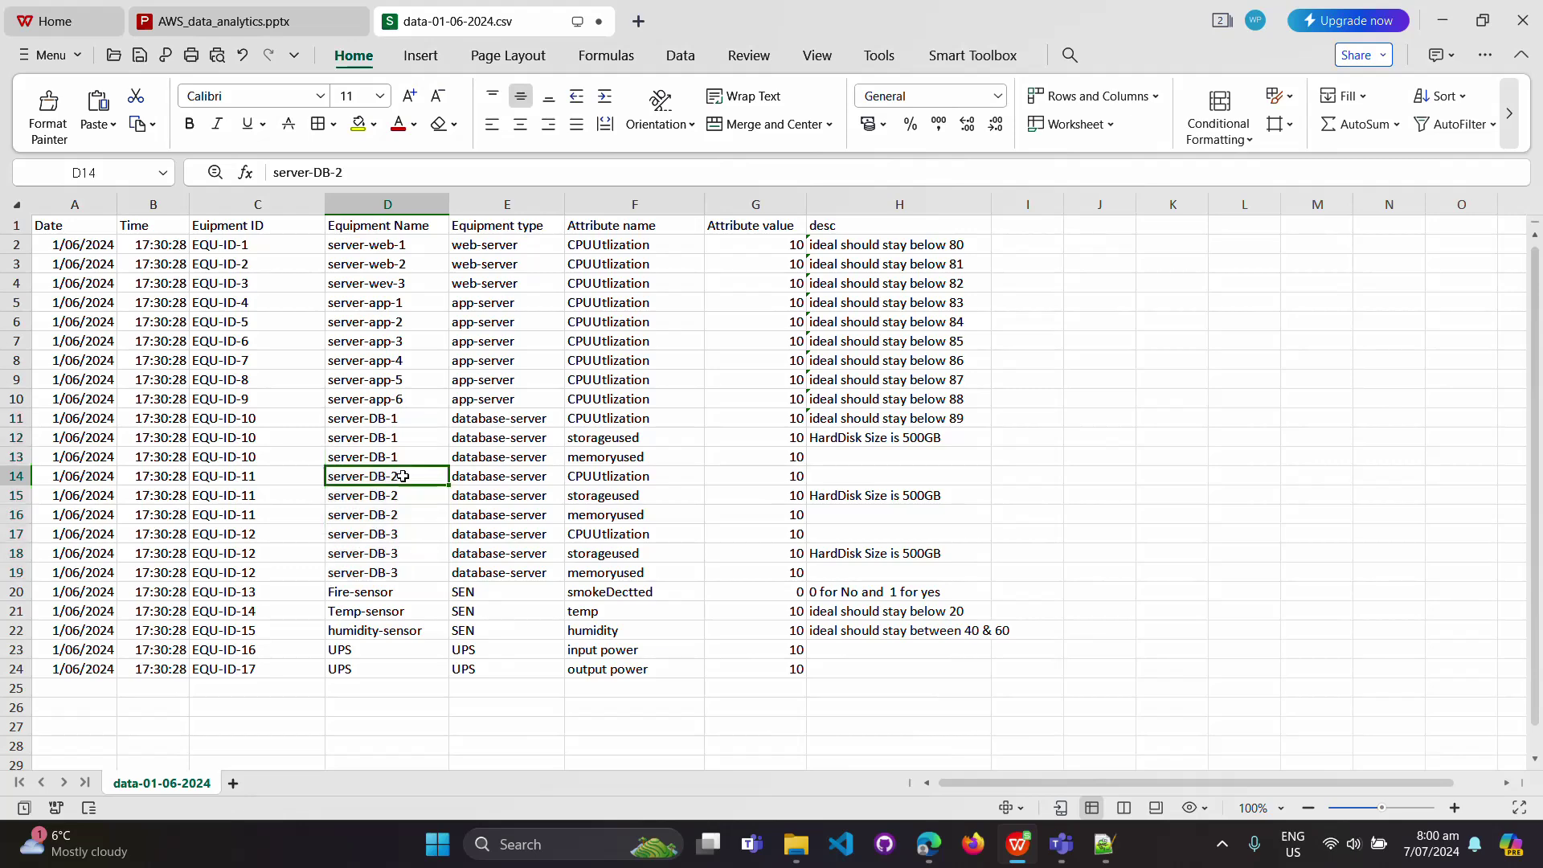
left_click_drag(403, 416, 390, 577)
Examine the fire, temperature and humidity sensor entries and the UPS entries in the Equipment Name column
left_click(386, 595)
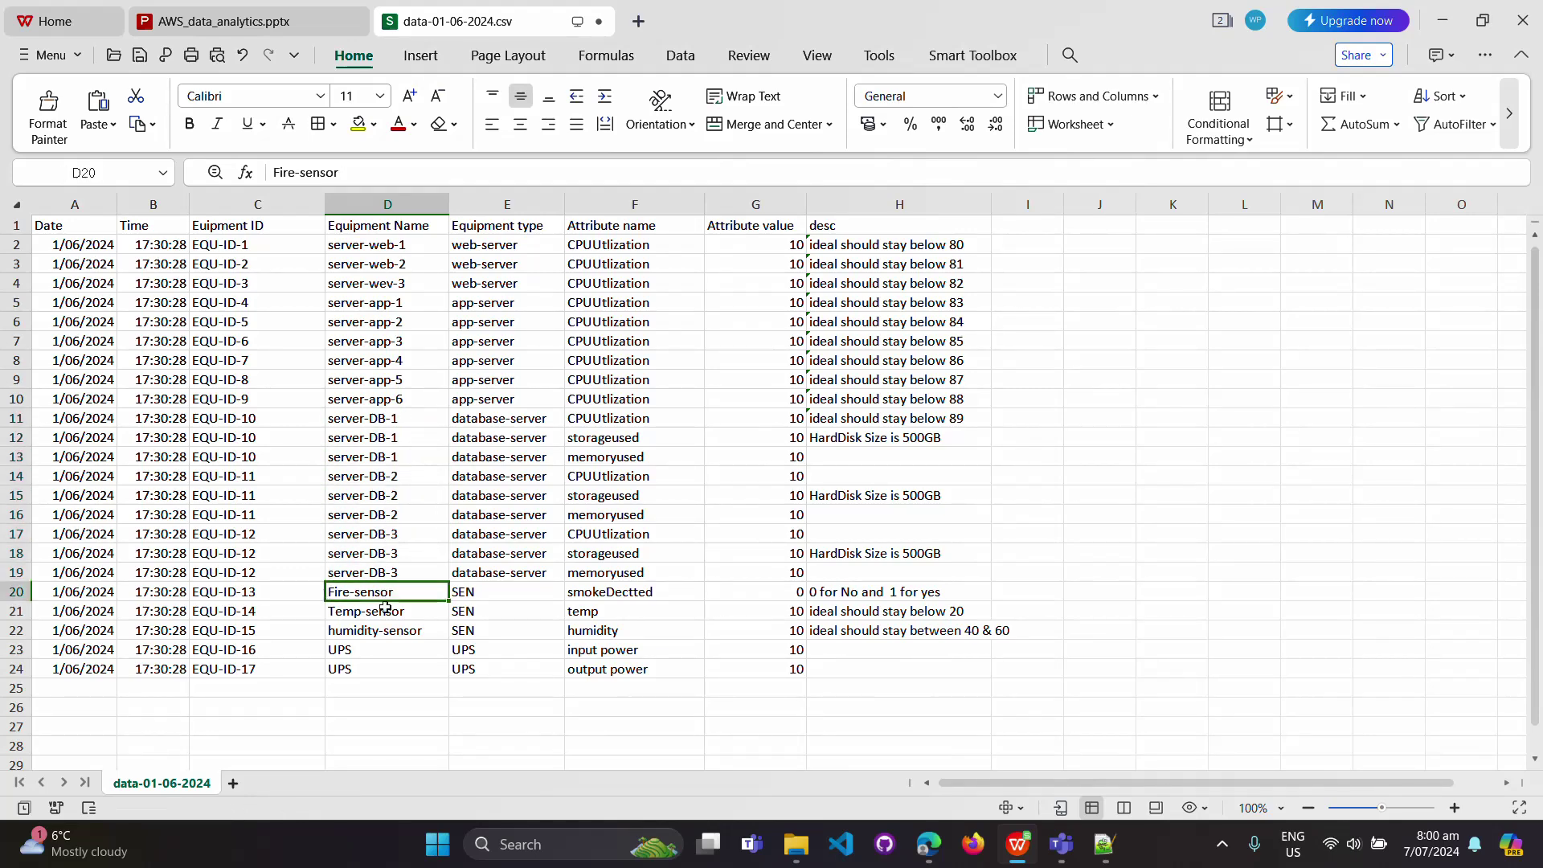
left_click(403, 615)
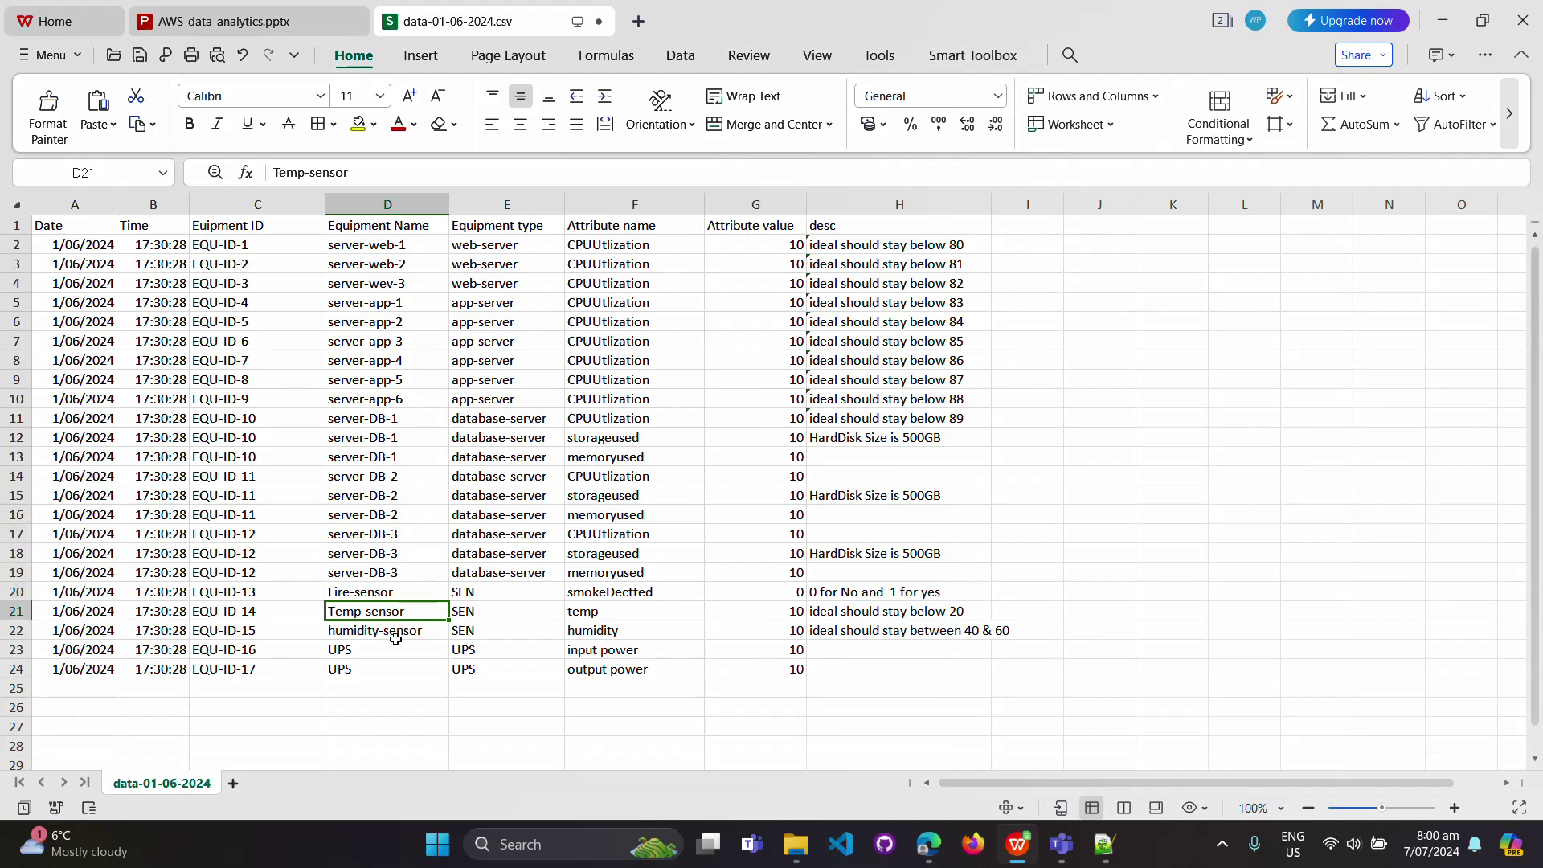
left_click(395, 644)
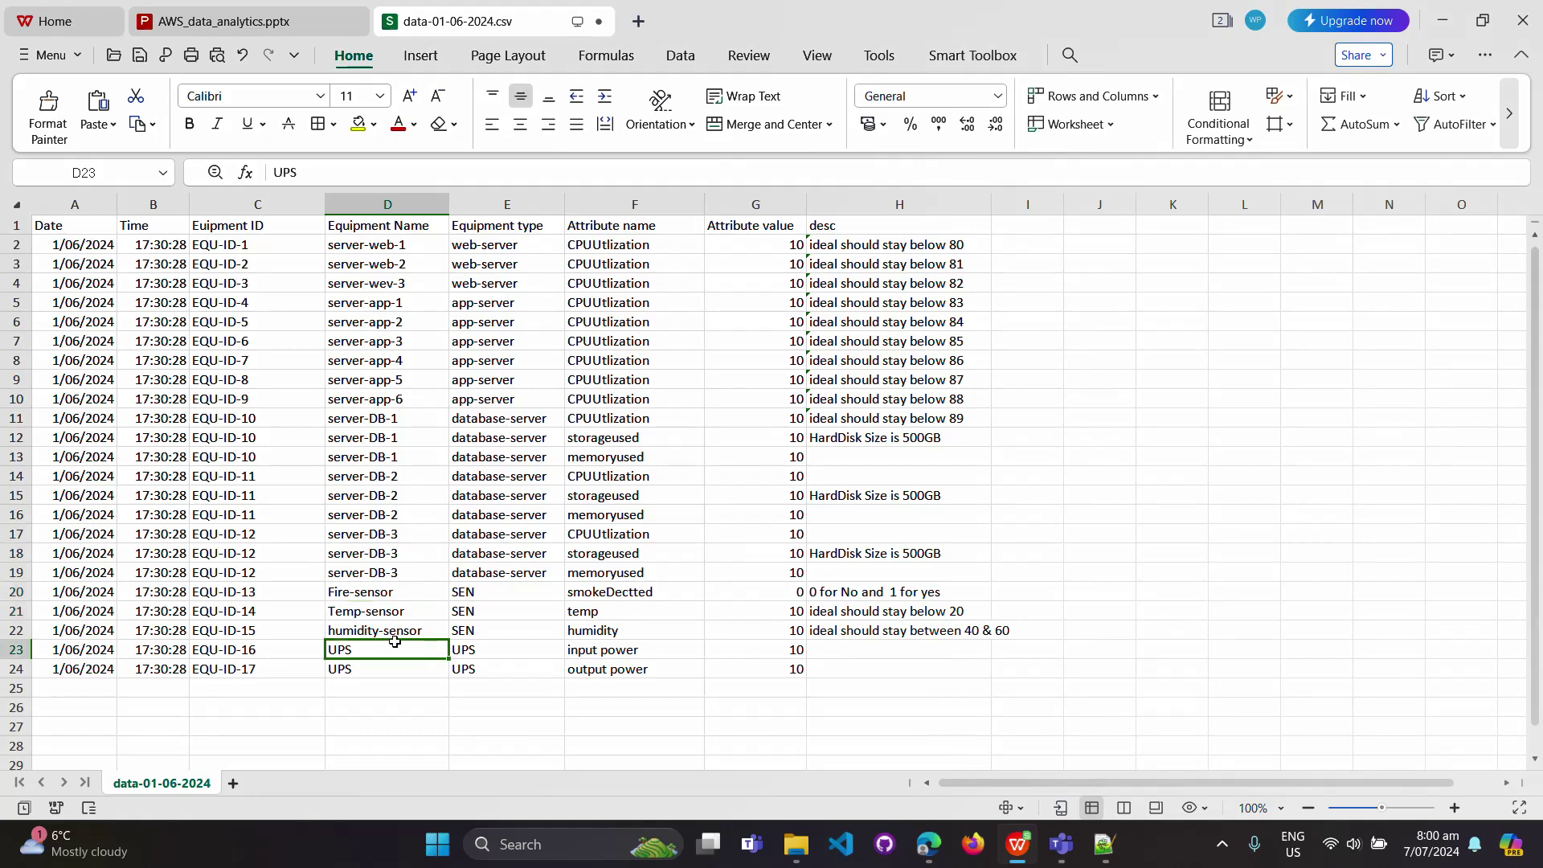
left_click(367, 685)
key("Up")
key("Up")
key("Down")
key("Down")
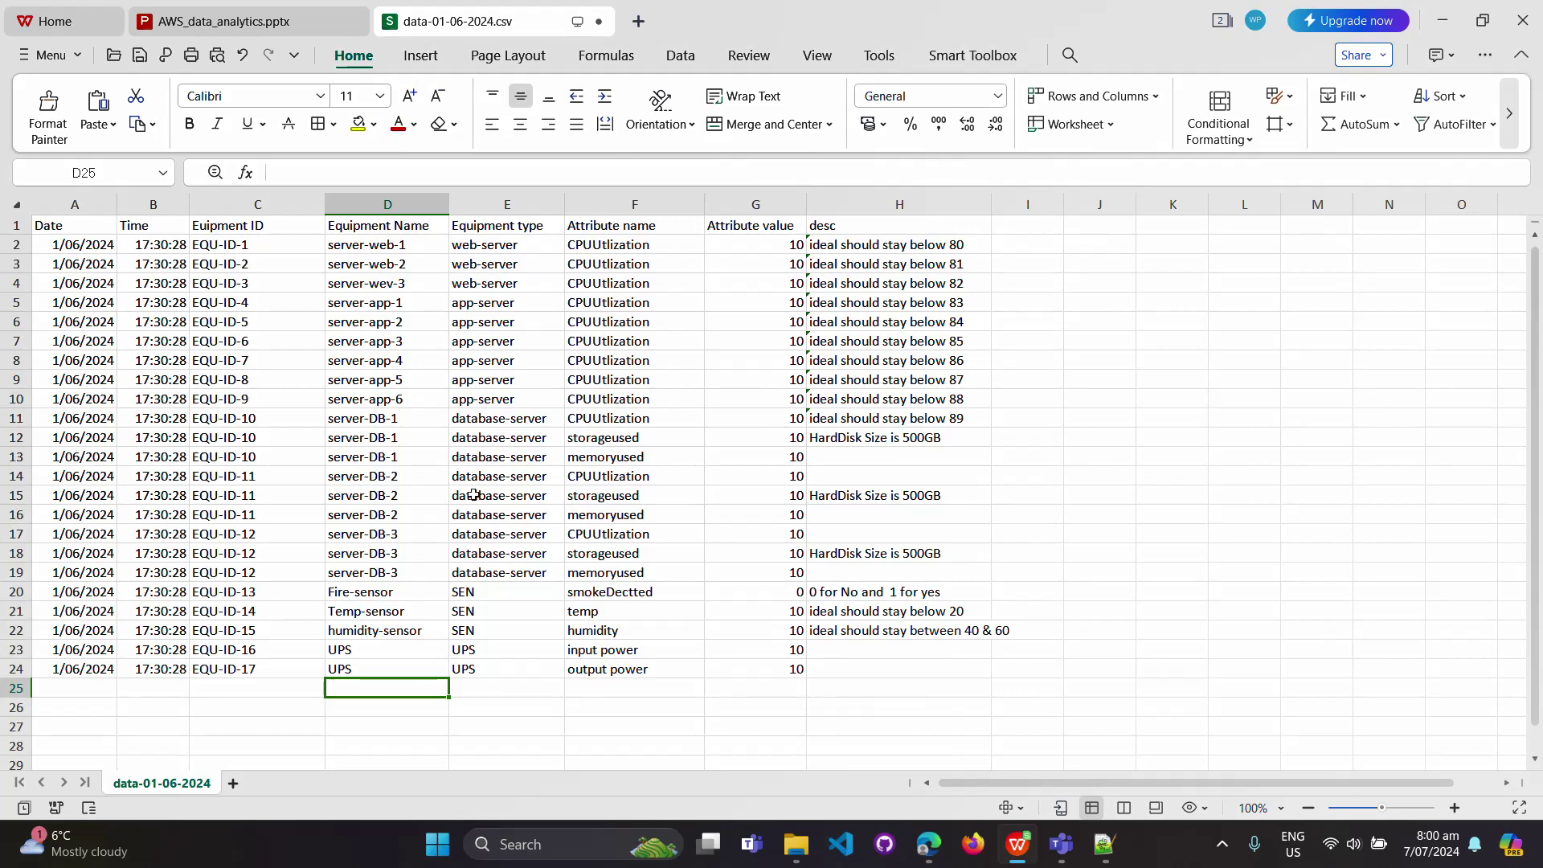
Examine the Equipment type column for the server, sensor (SEN) and UPS rows
left_click_drag(513, 238, 496, 598)
left_click(507, 463)
left_click(492, 627)
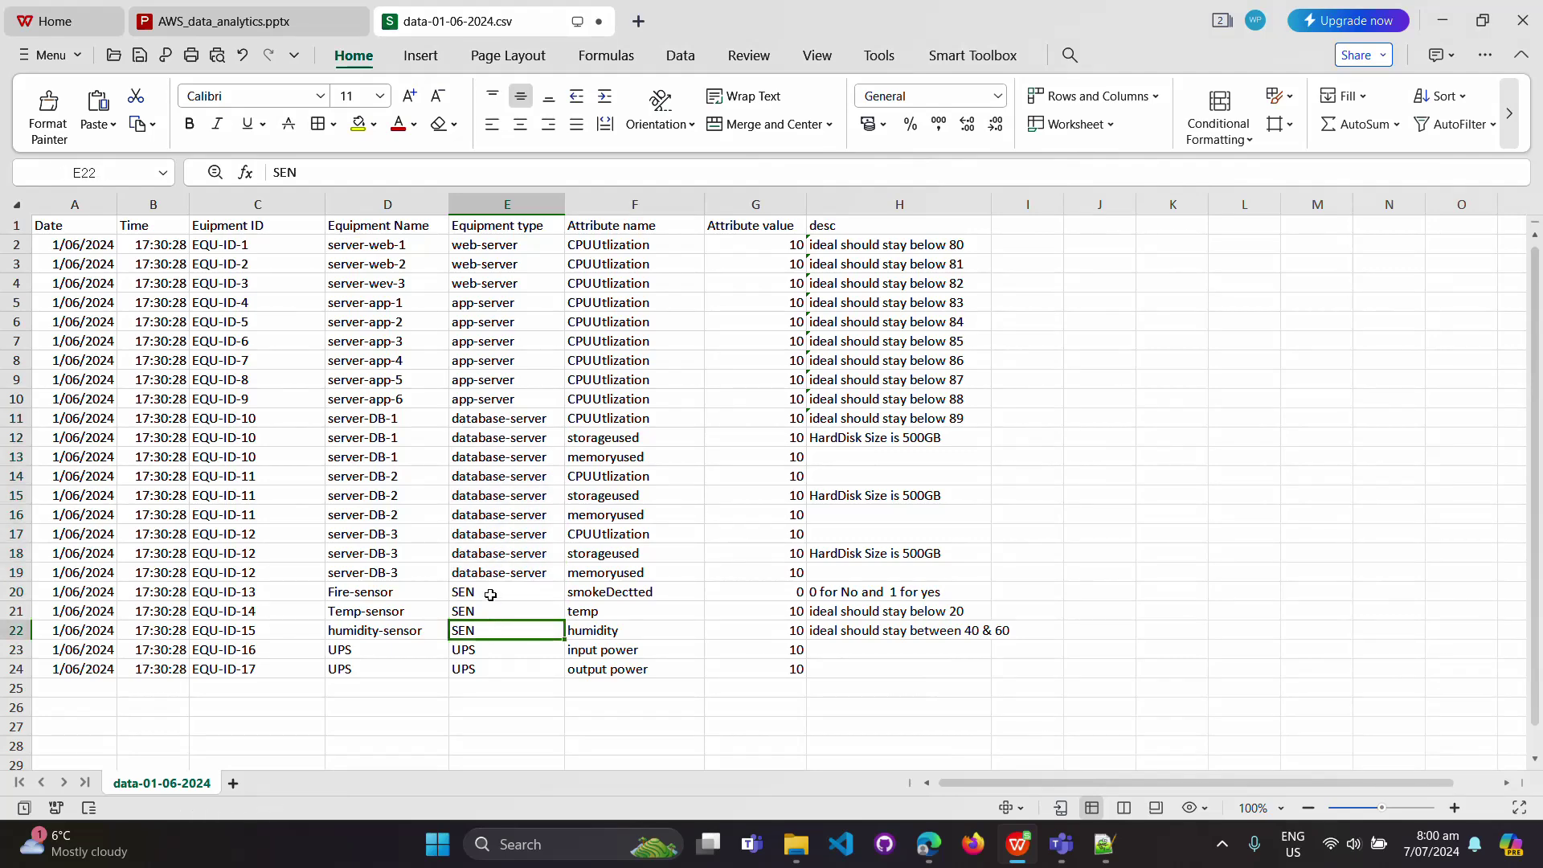
left_click_drag(475, 595, 480, 674)
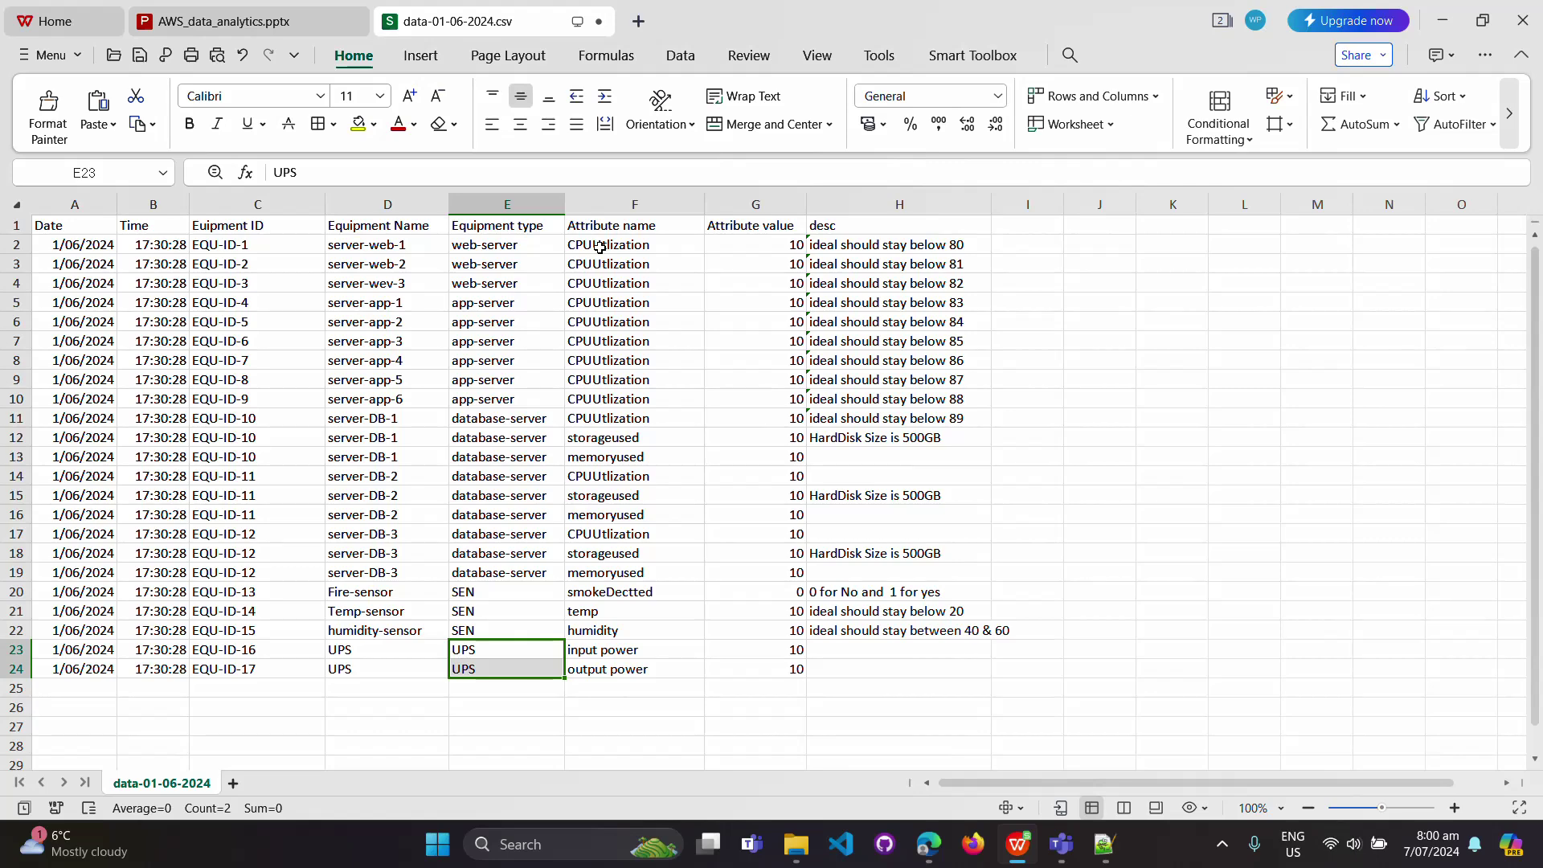
Examine the CPU utilization attributes, and the values and descriptions of server-DB-1's storageused and memoryused rows
left_click_drag(600, 246, 657, 440)
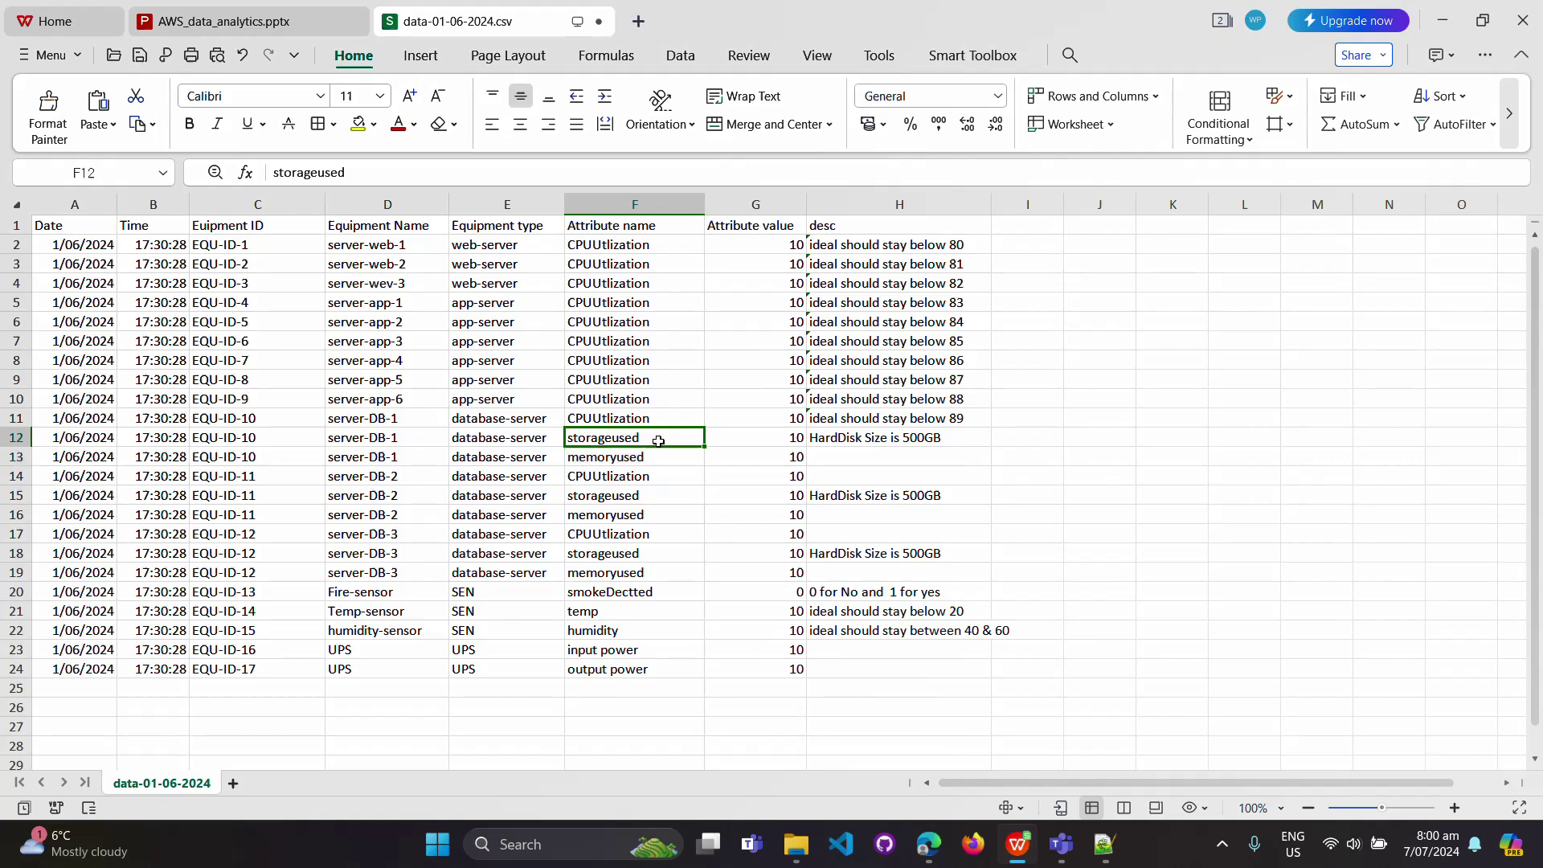
left_click(942, 438)
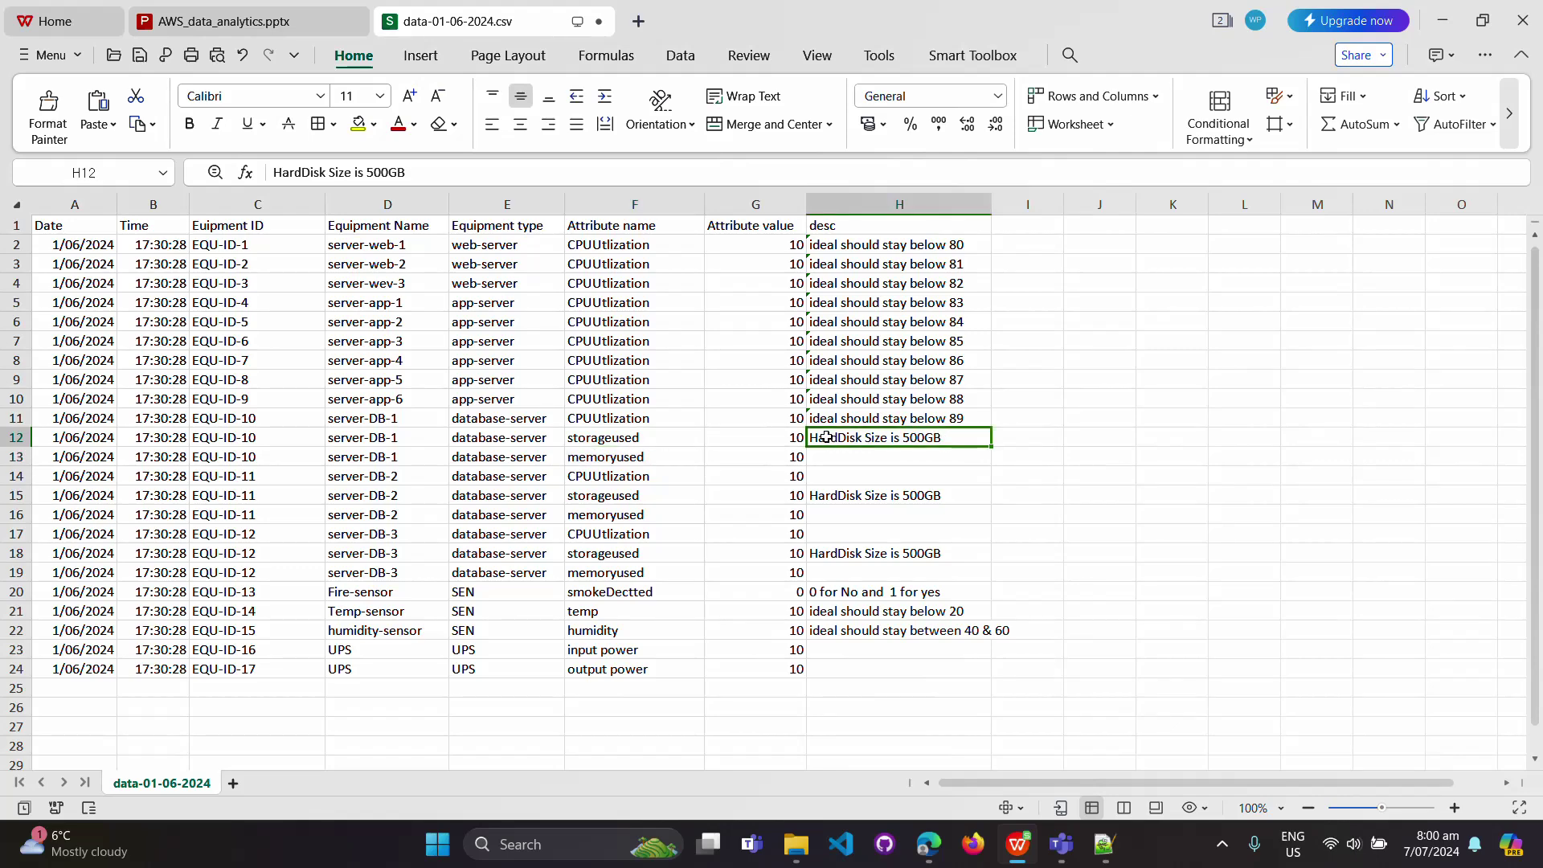
left_click_drag(827, 437, 794, 450)
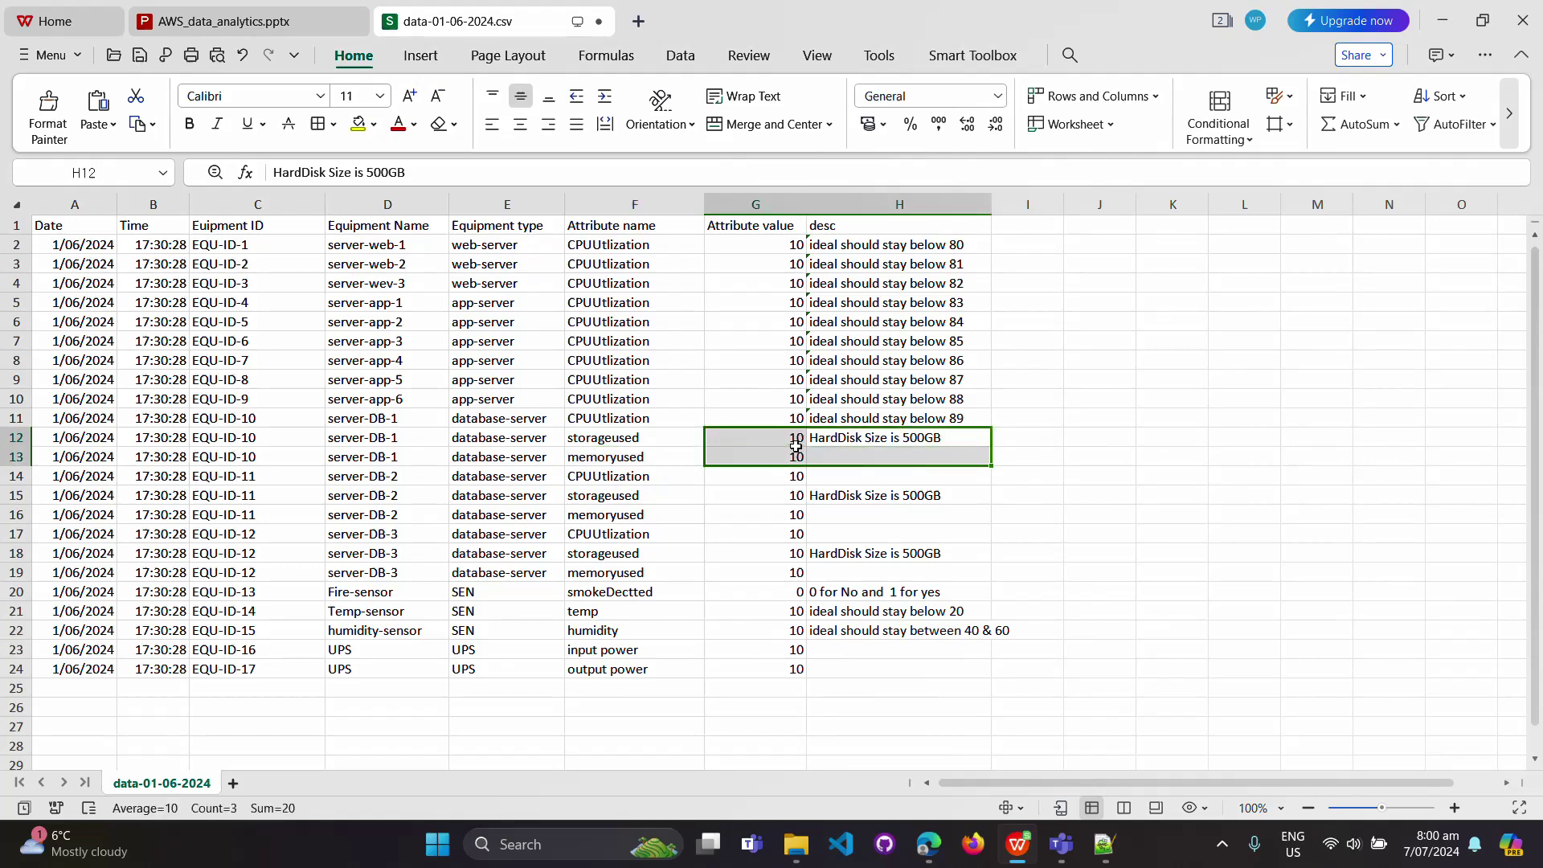
left_click(678, 443)
left_click(765, 440)
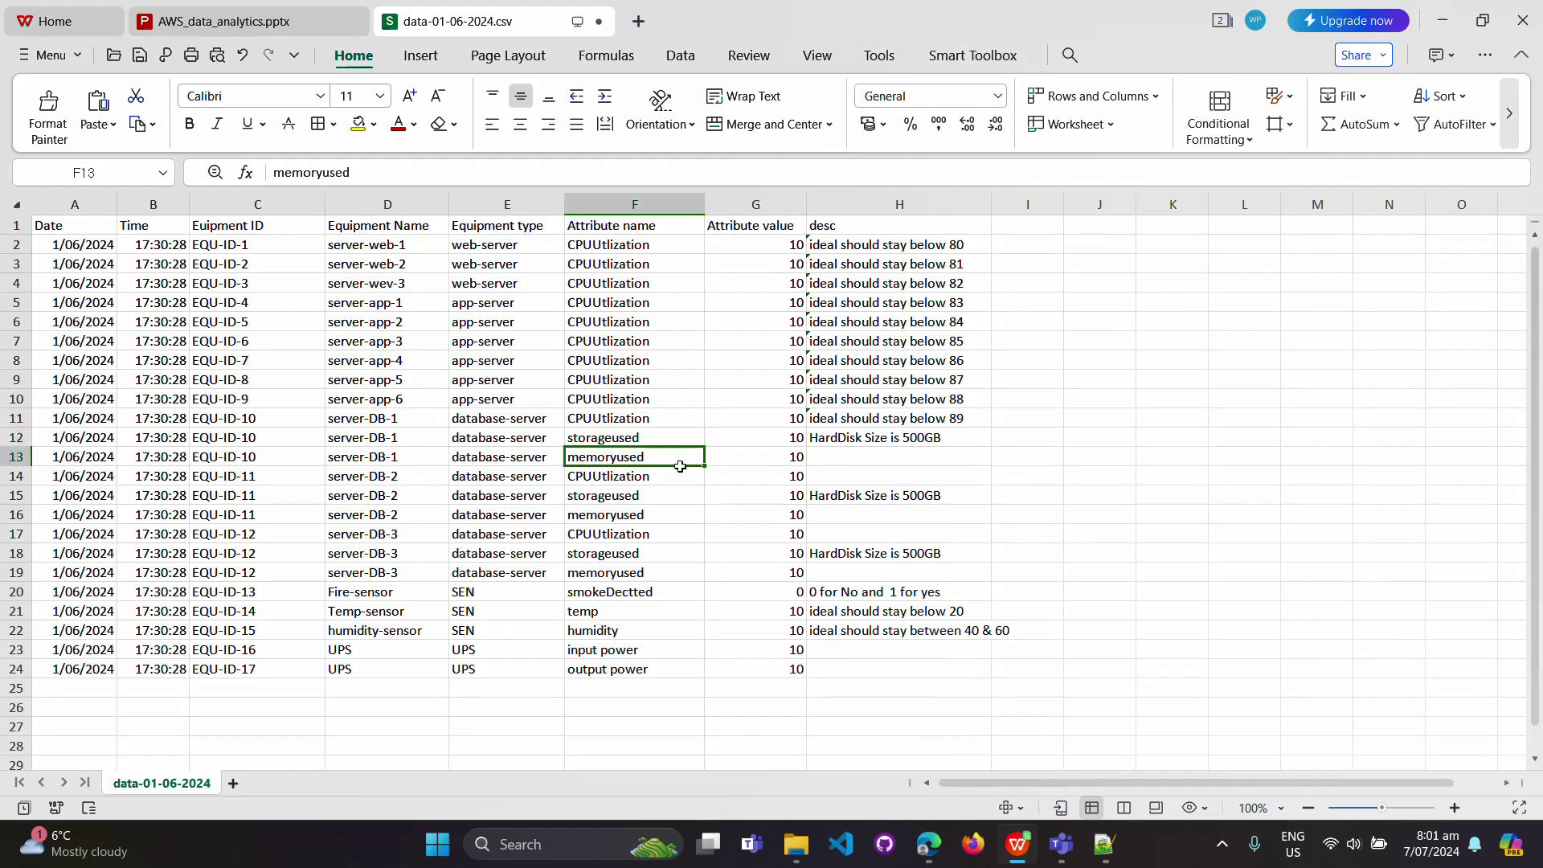
left_click(611, 456)
left_click(795, 457)
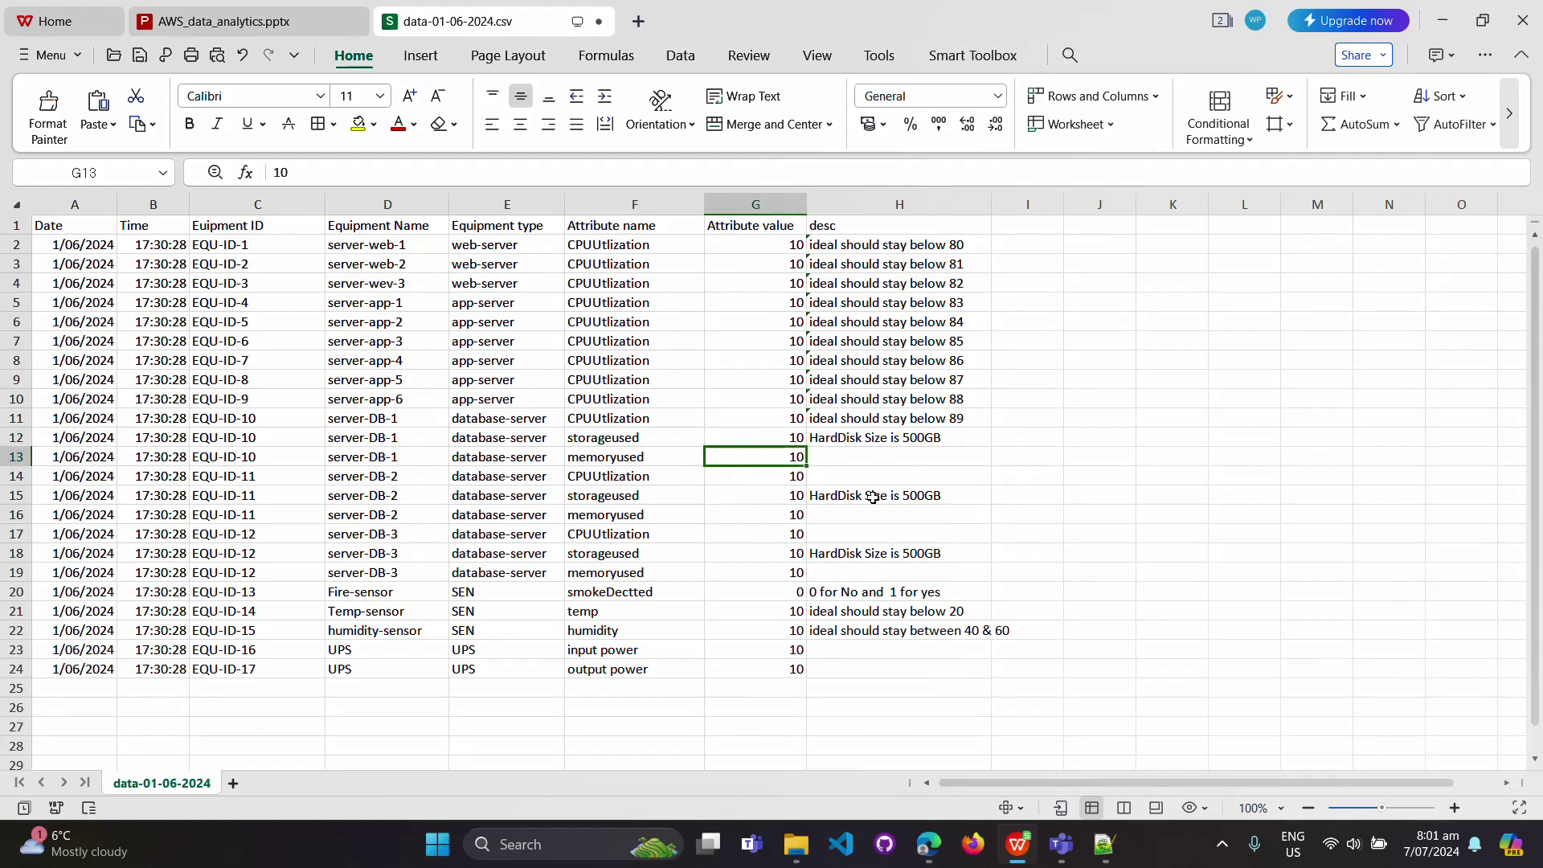
double_click(857, 459)
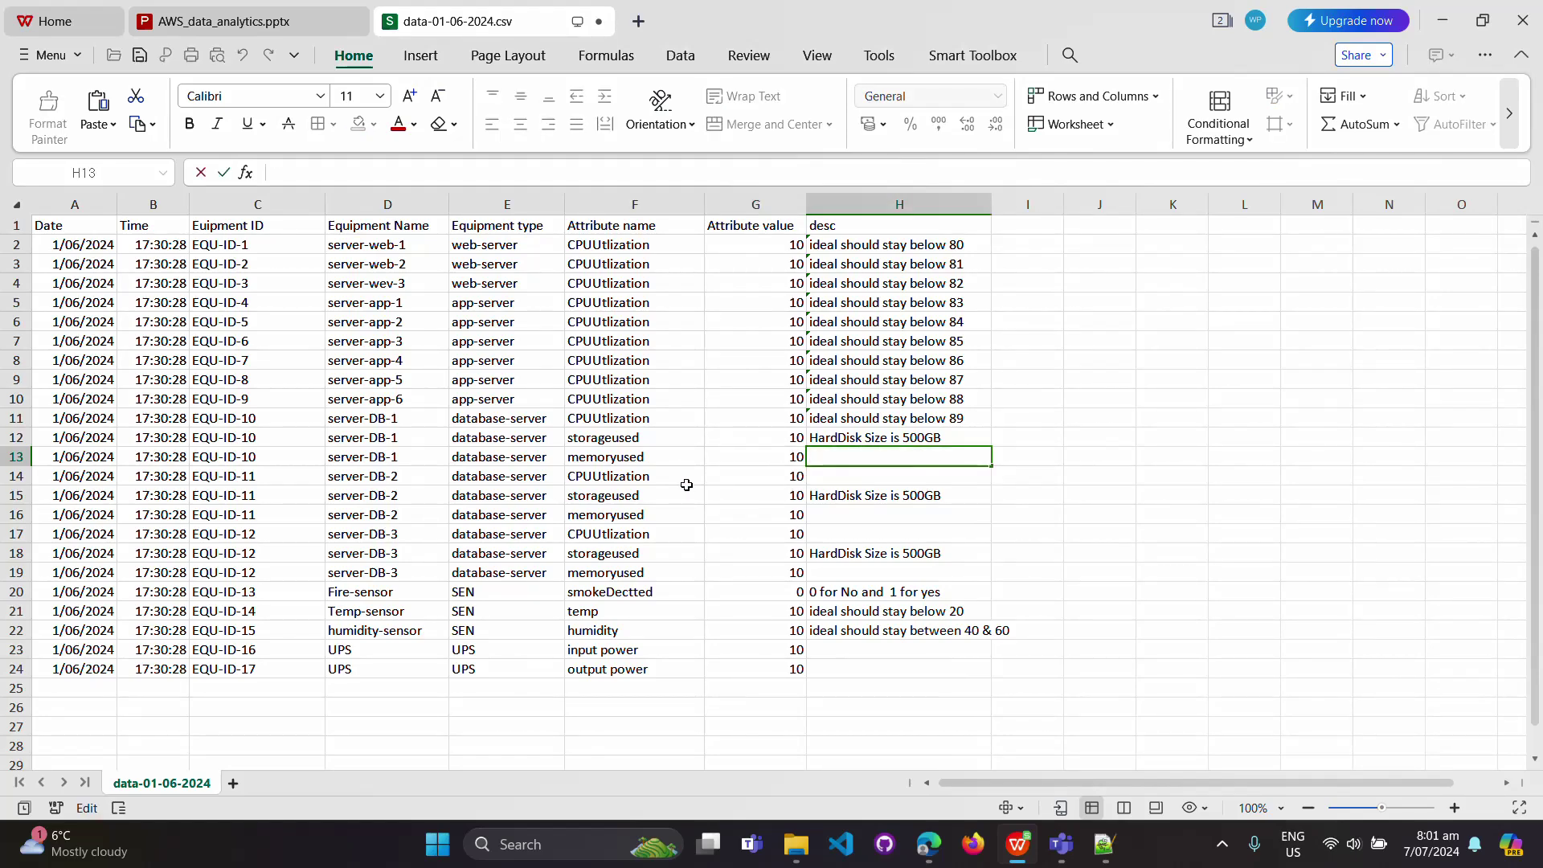
Examine the attribute names, values and descriptions of the remaining database server rows and the Fire-sensor's smoke detection row
left_click(687, 483)
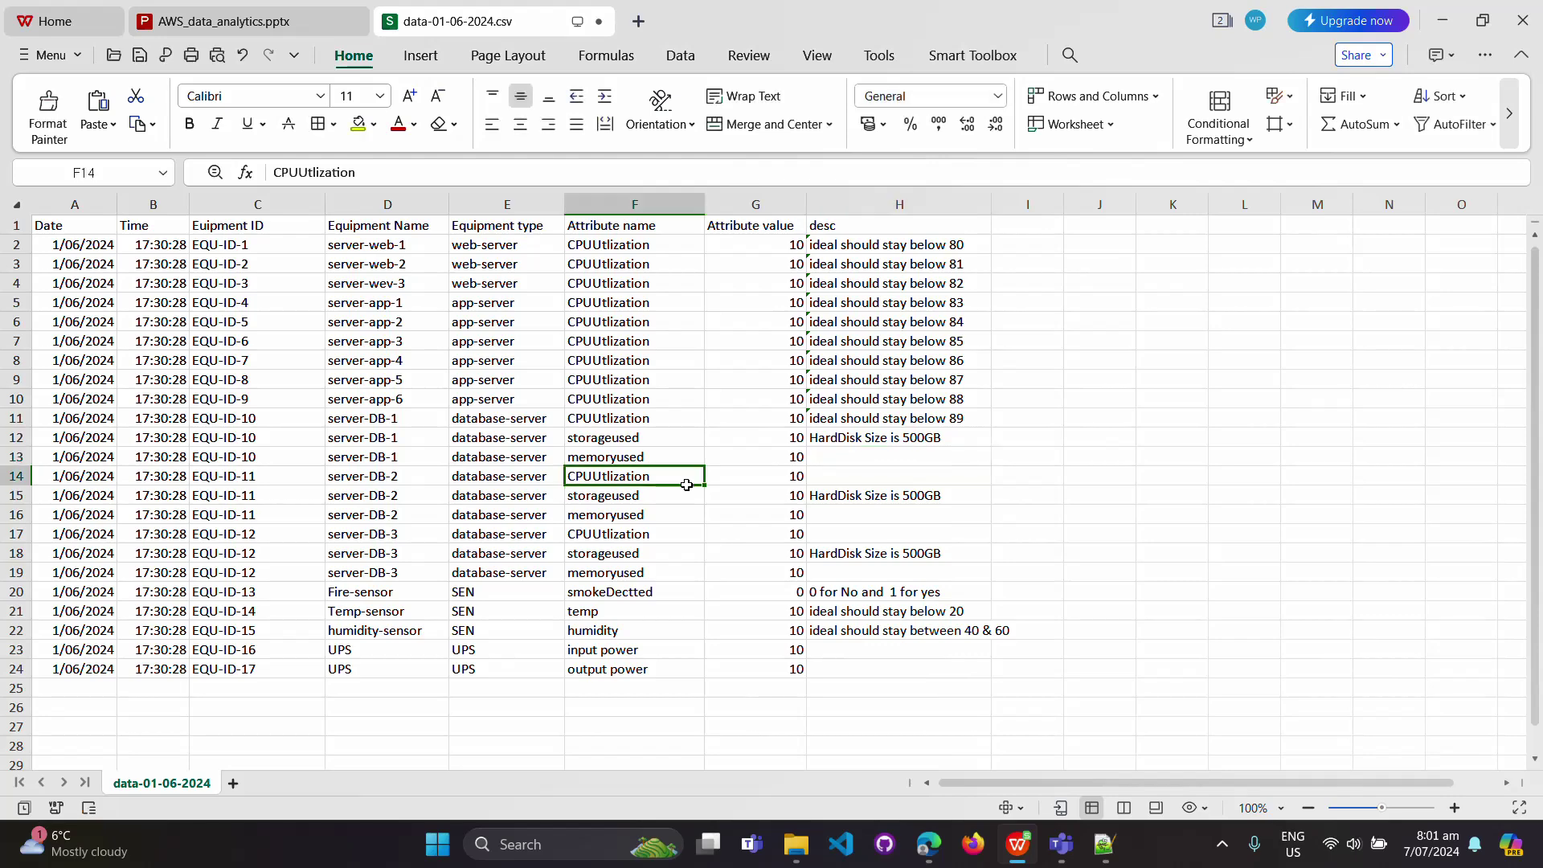
key("ctrl+Down")
left_click(790, 463)
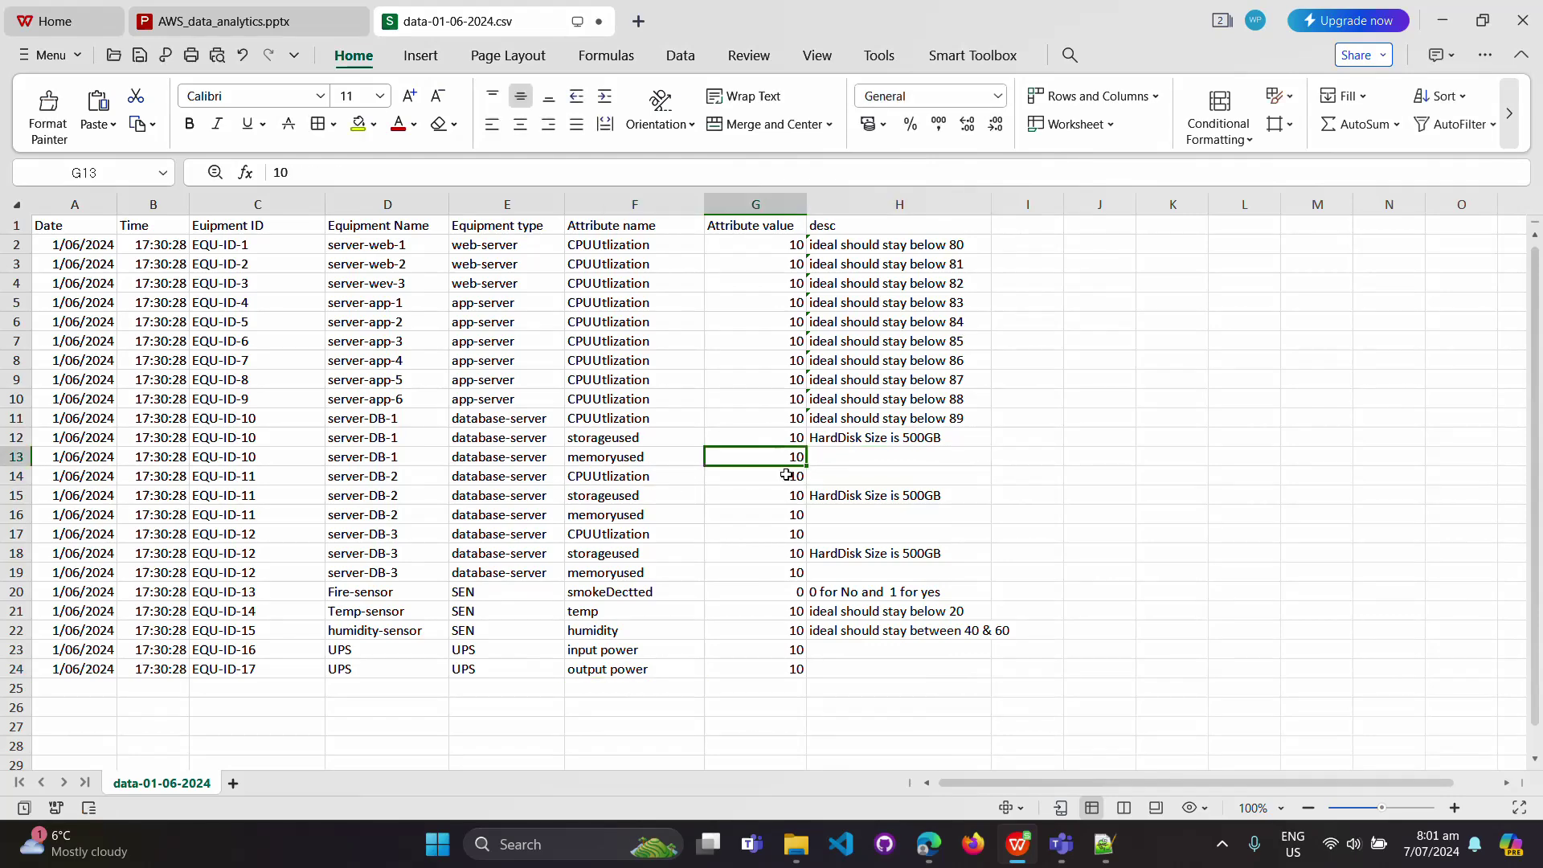
left_click(715, 480)
left_click(856, 484)
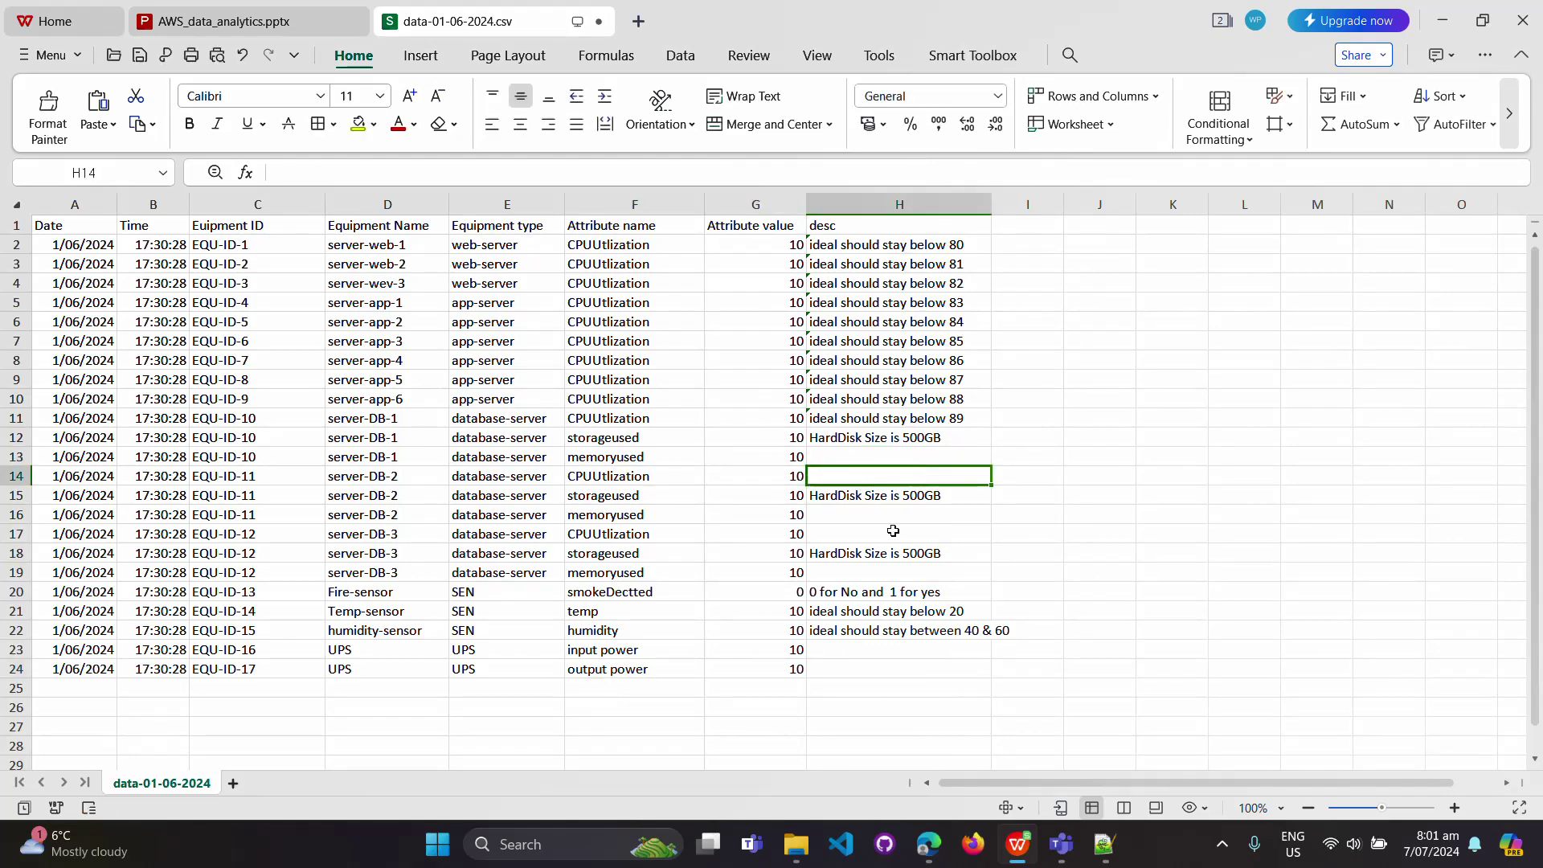
left_click(638, 478)
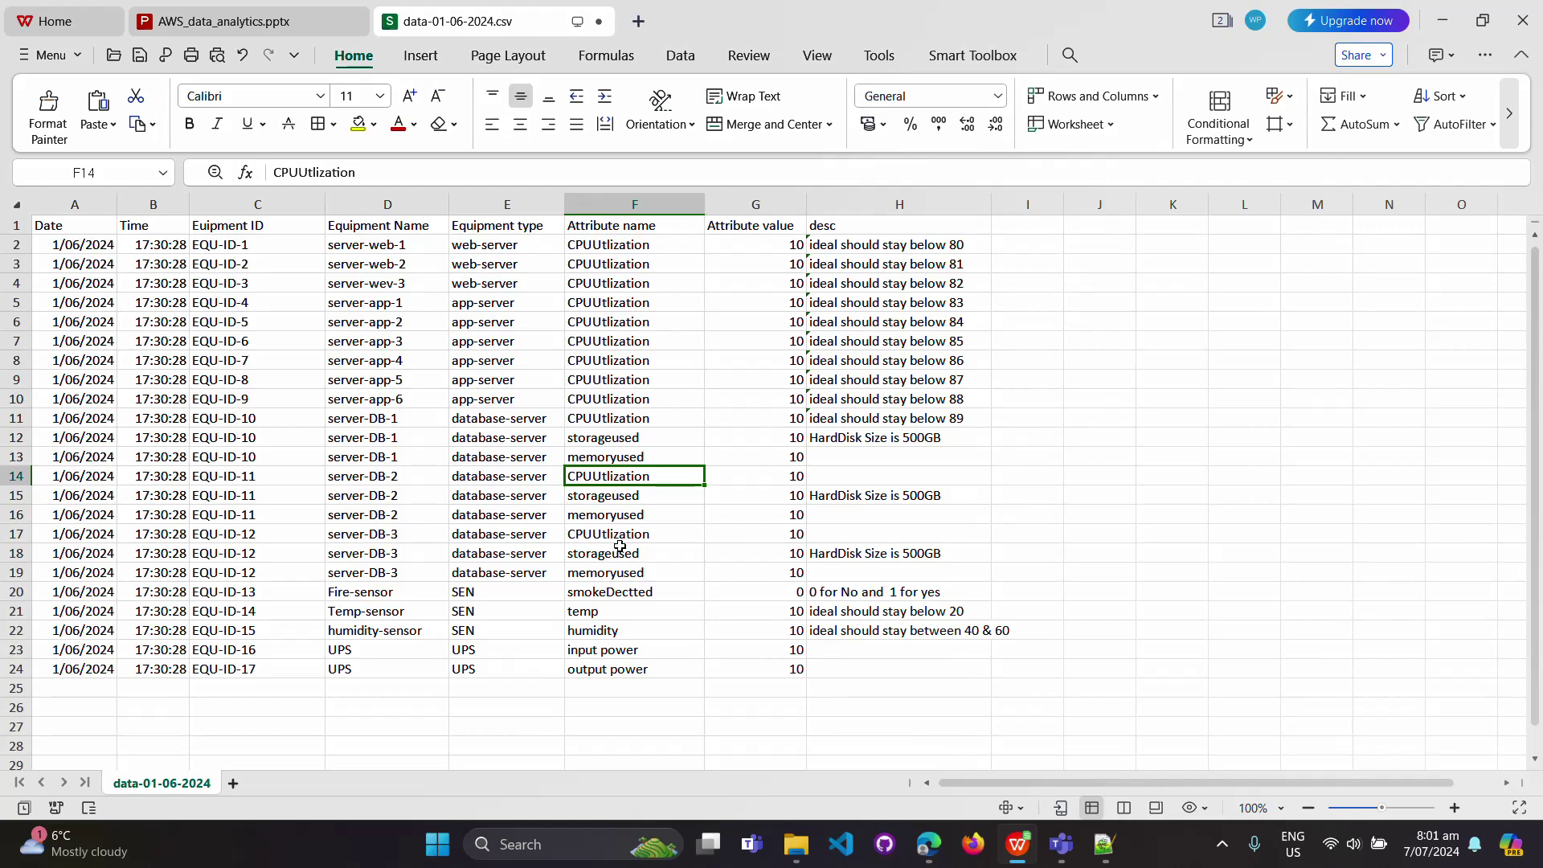
left_click_drag(606, 514, 892, 572)
left_click(629, 591)
left_click(819, 592)
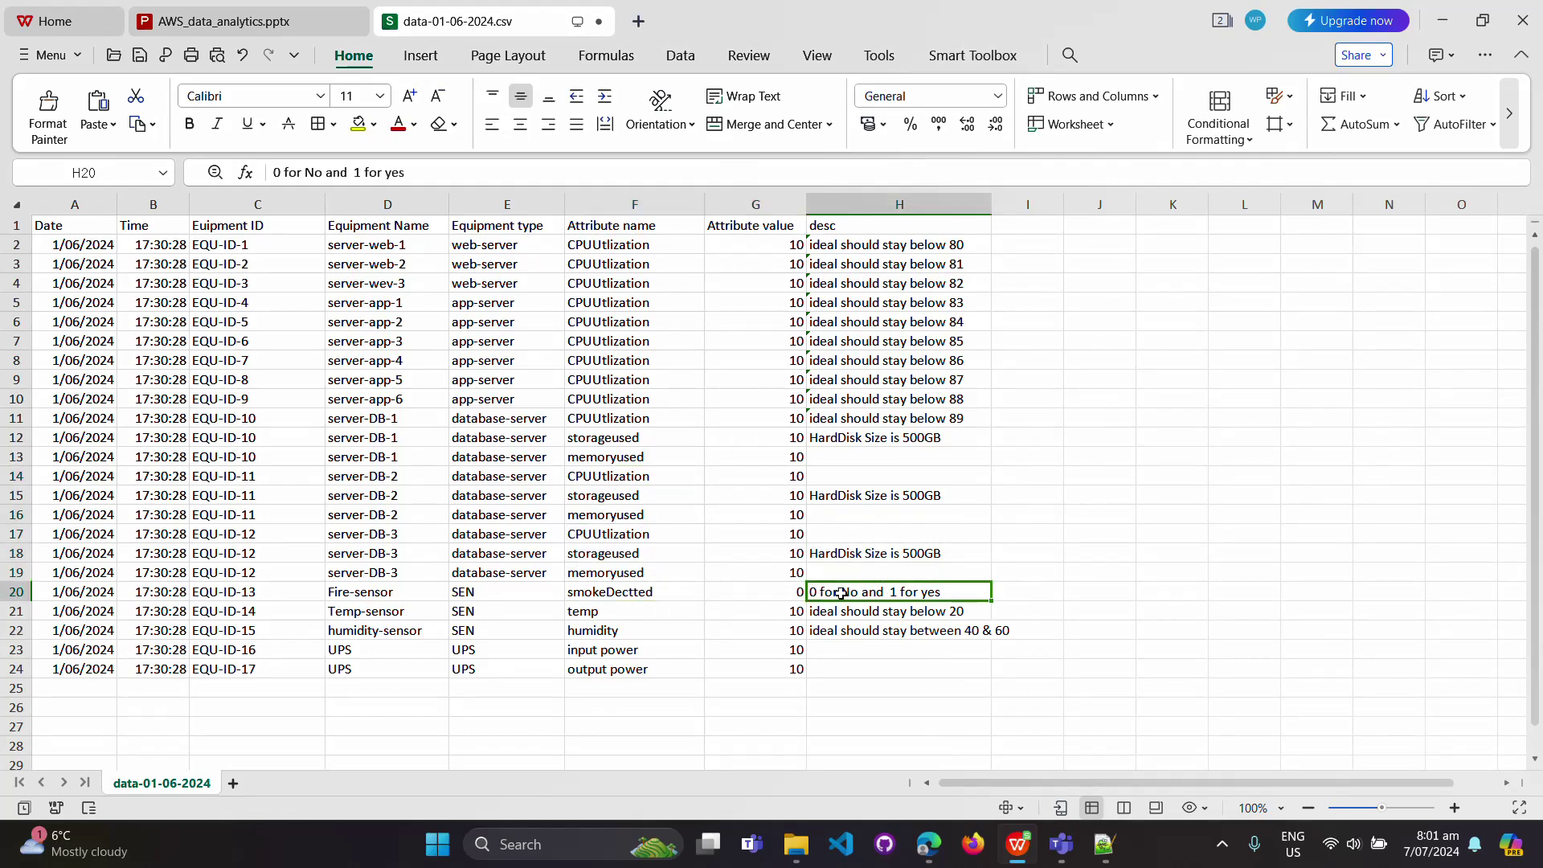
Examine the attribute names, values and descriptions of the Temp-sensor and humidity-sensor rows
left_click(594, 614)
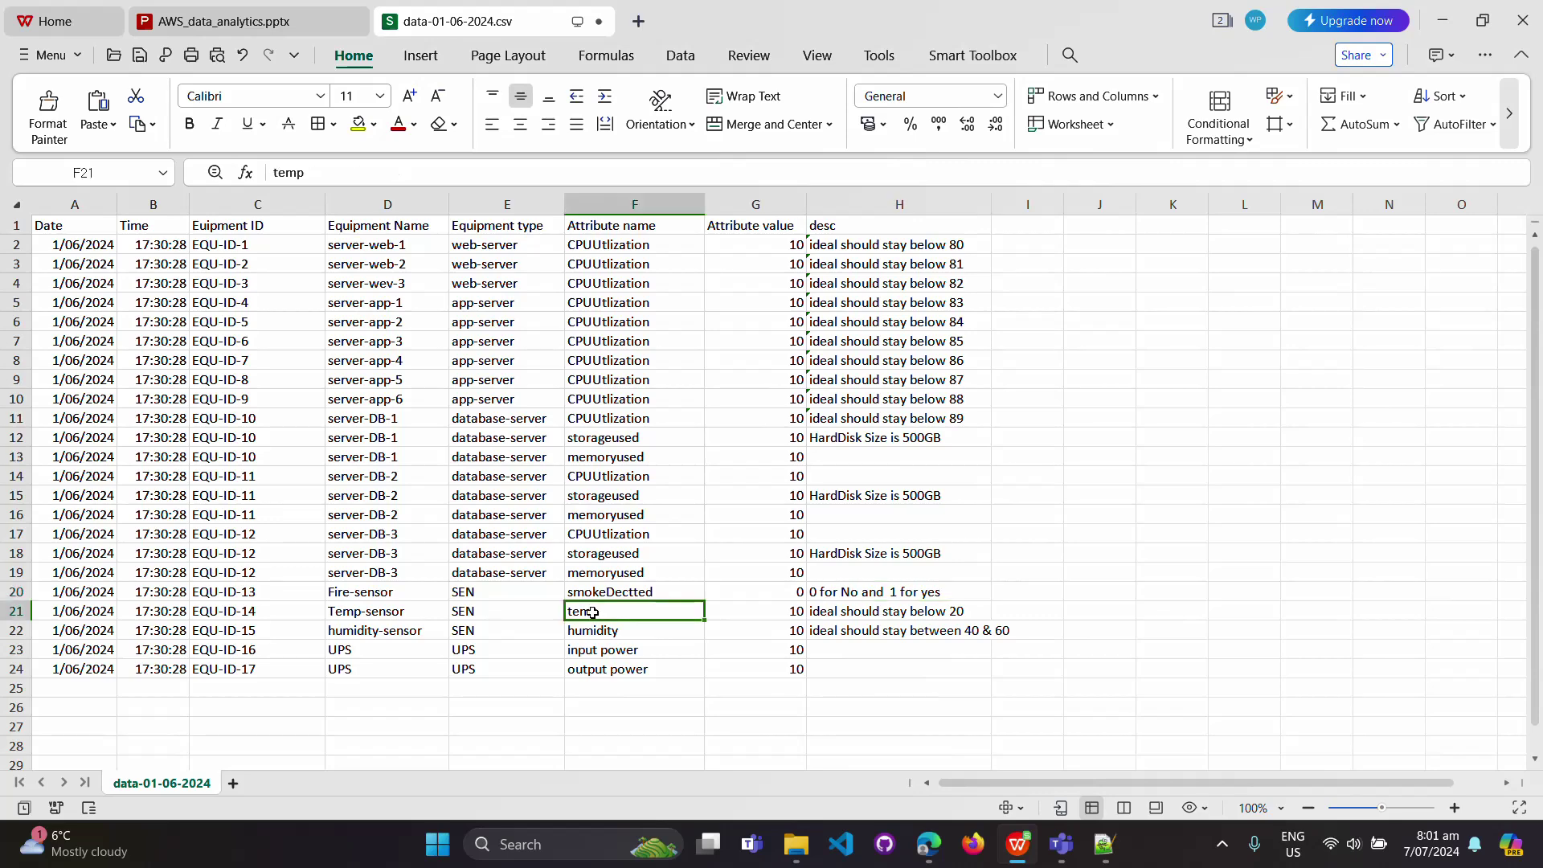
left_click(846, 615)
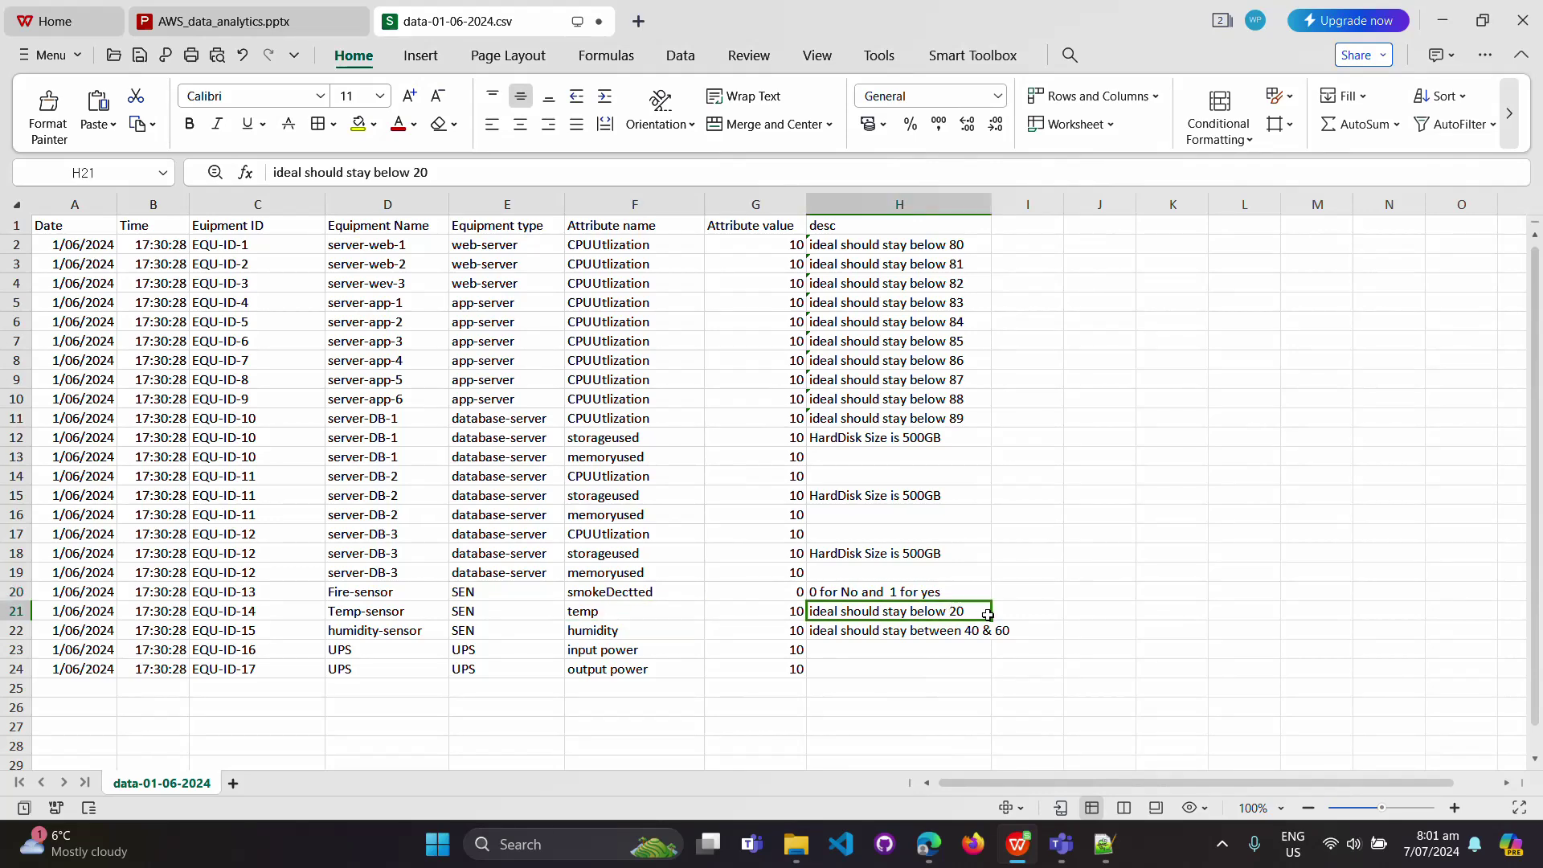
left_click(626, 635)
left_click(783, 635)
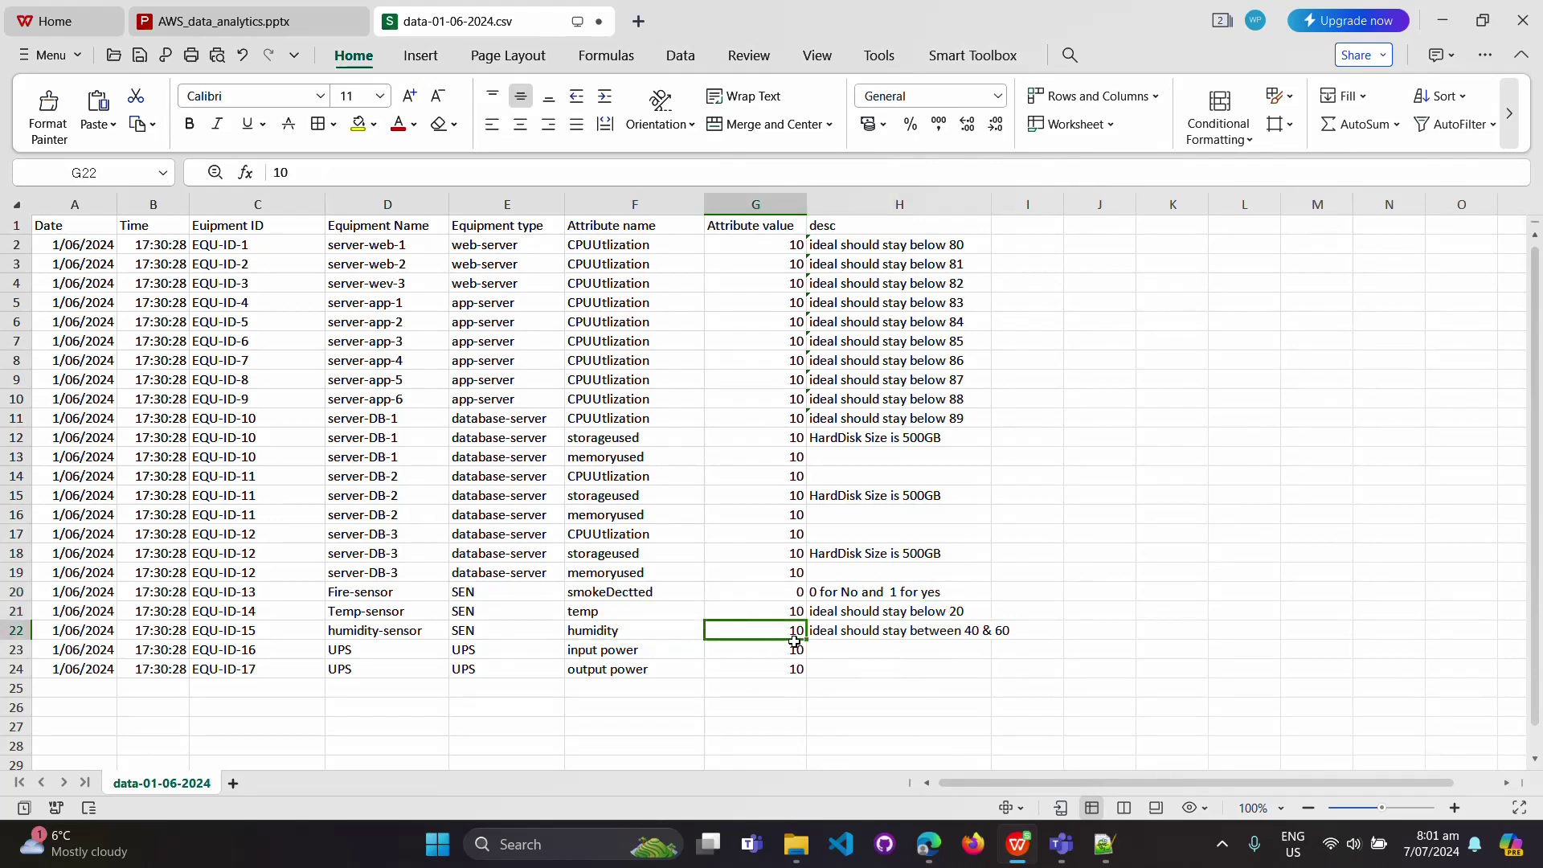
left_click(892, 632)
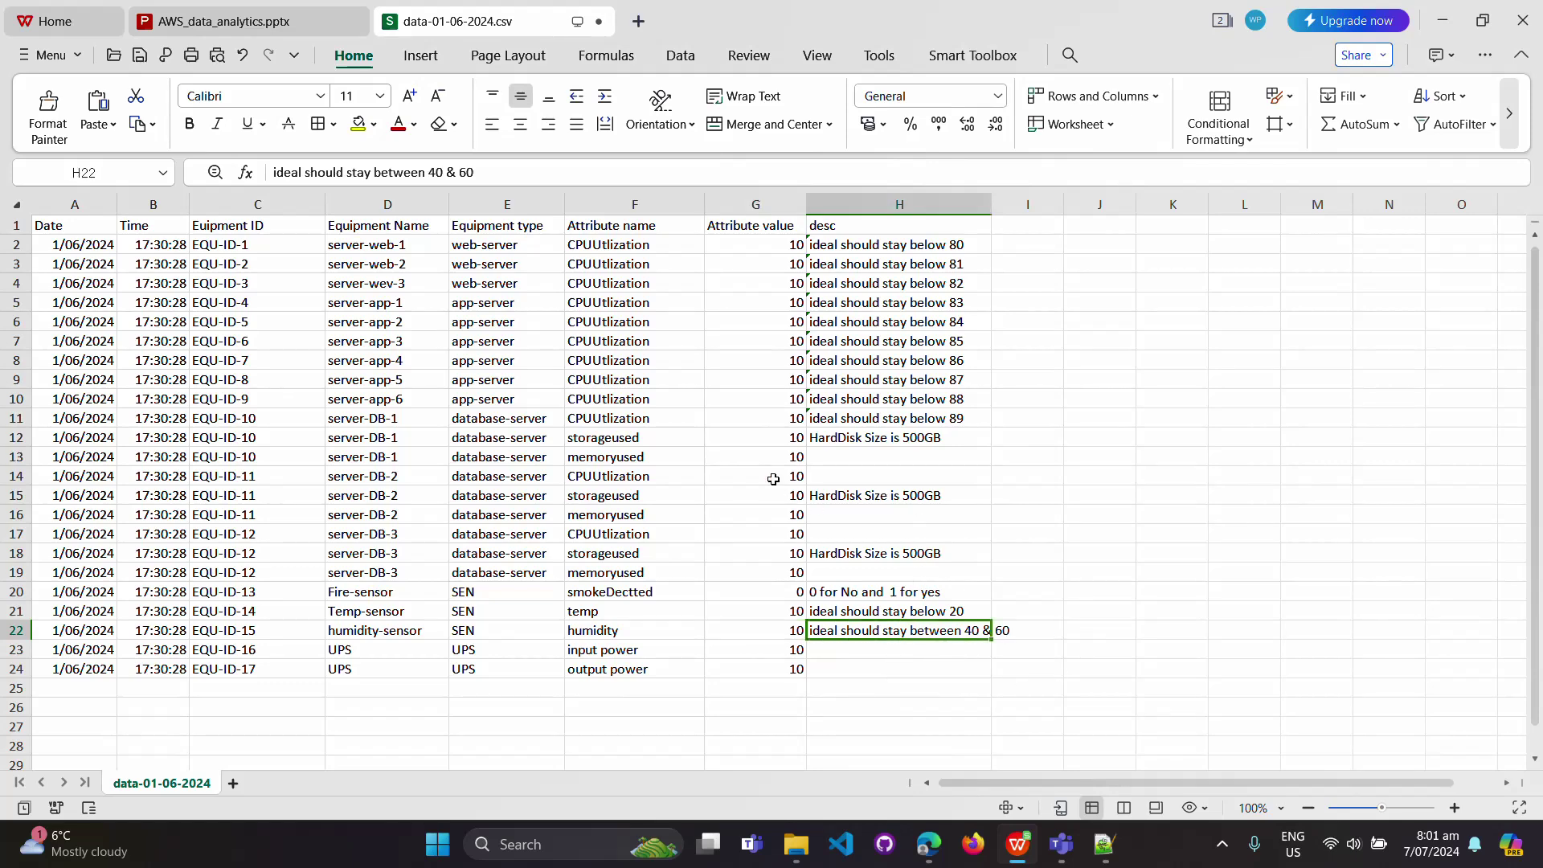
Enter the description "max memory size is 16 GB" for server-DB-1's memoryused row
left_click(845, 463)
double_click(834, 462)
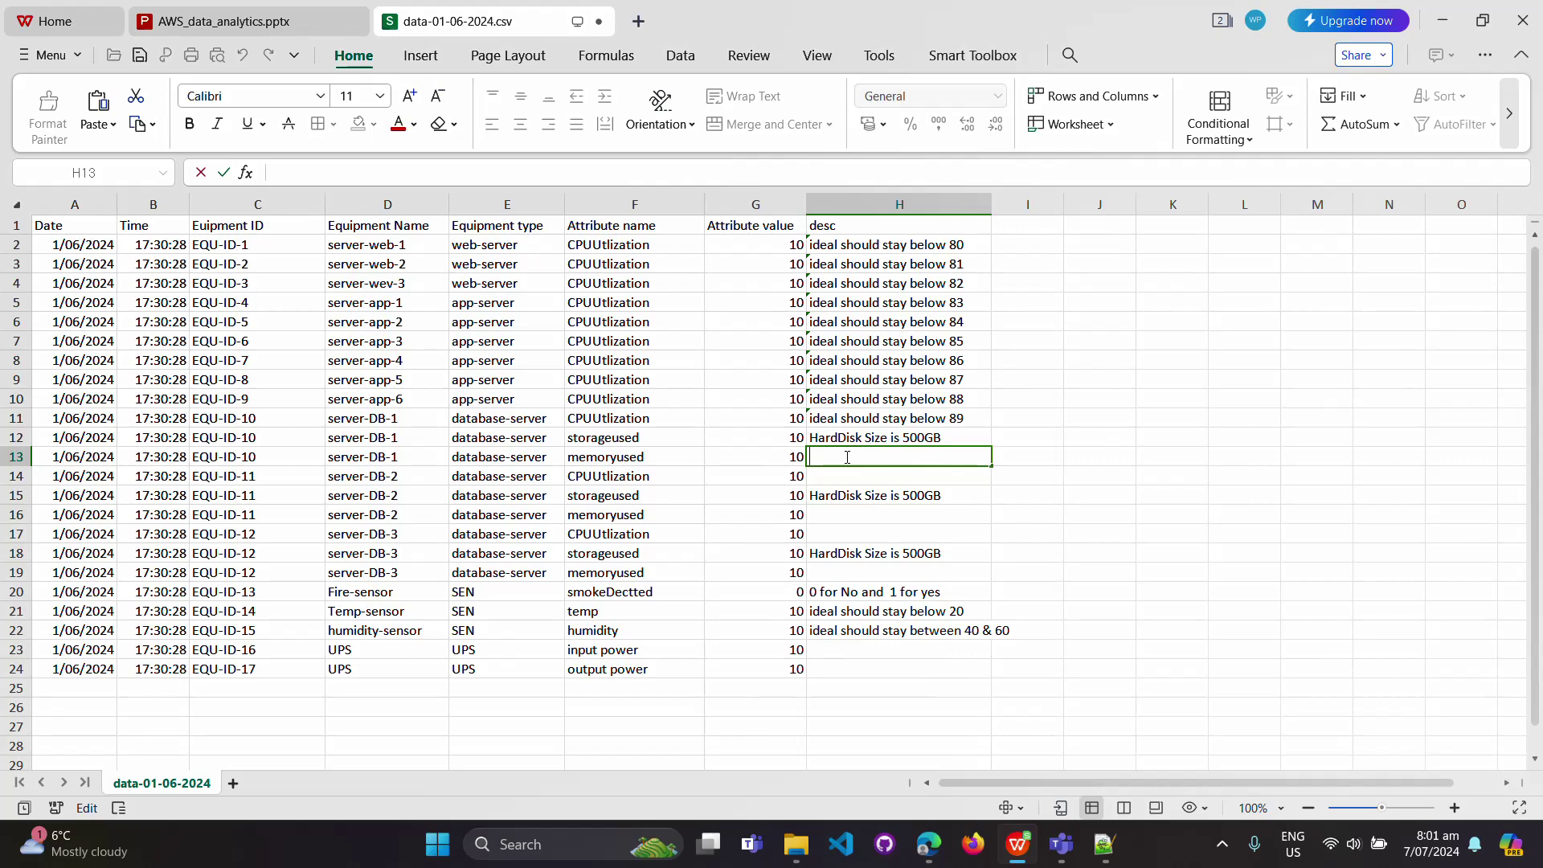
type("max memo")
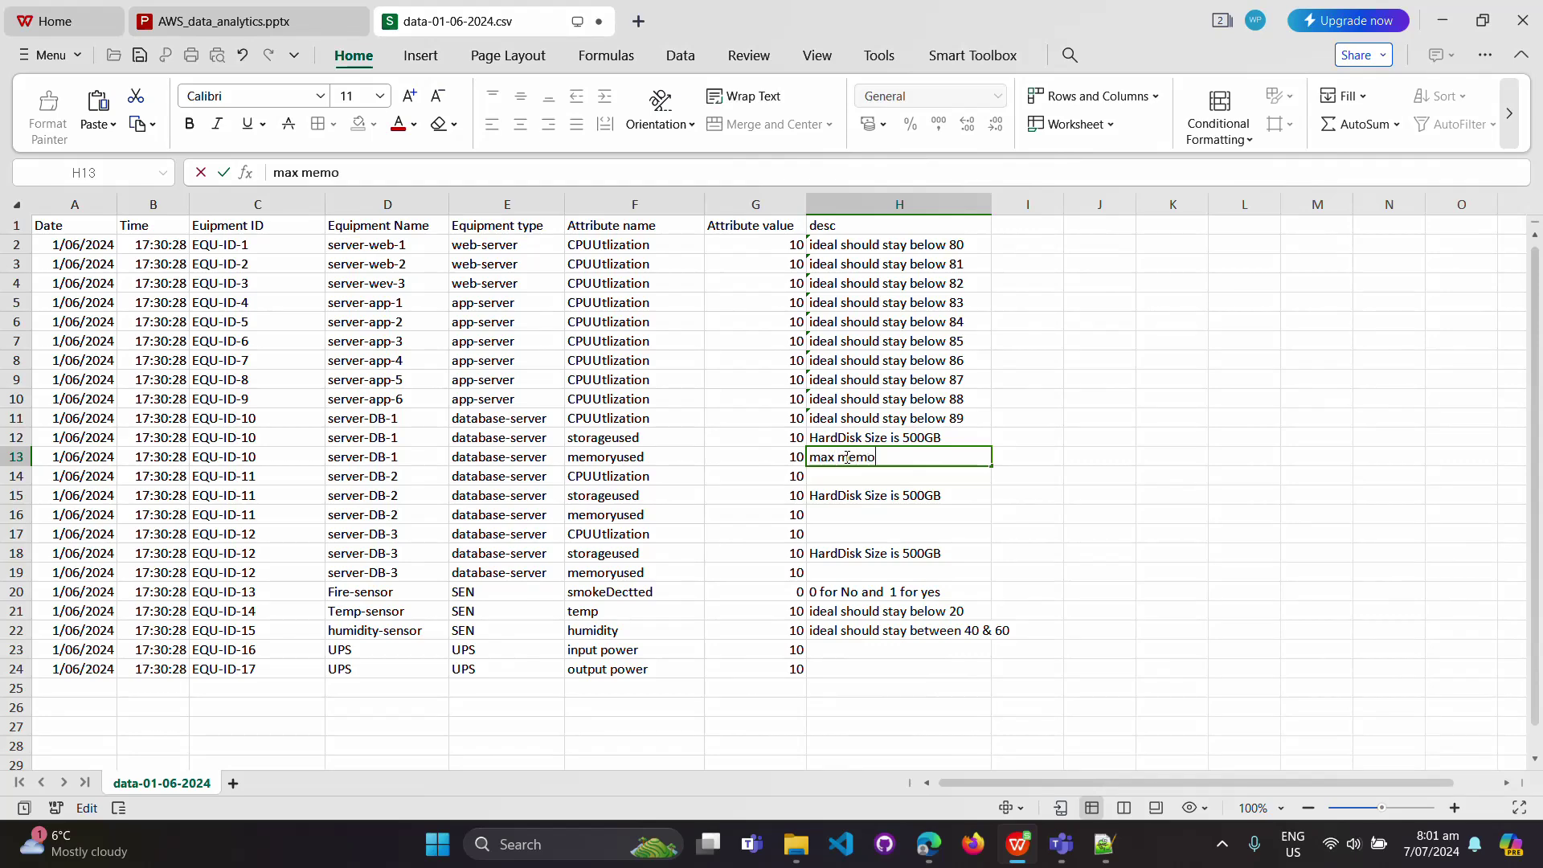
type("ry s")
type("ize is 16 GB")
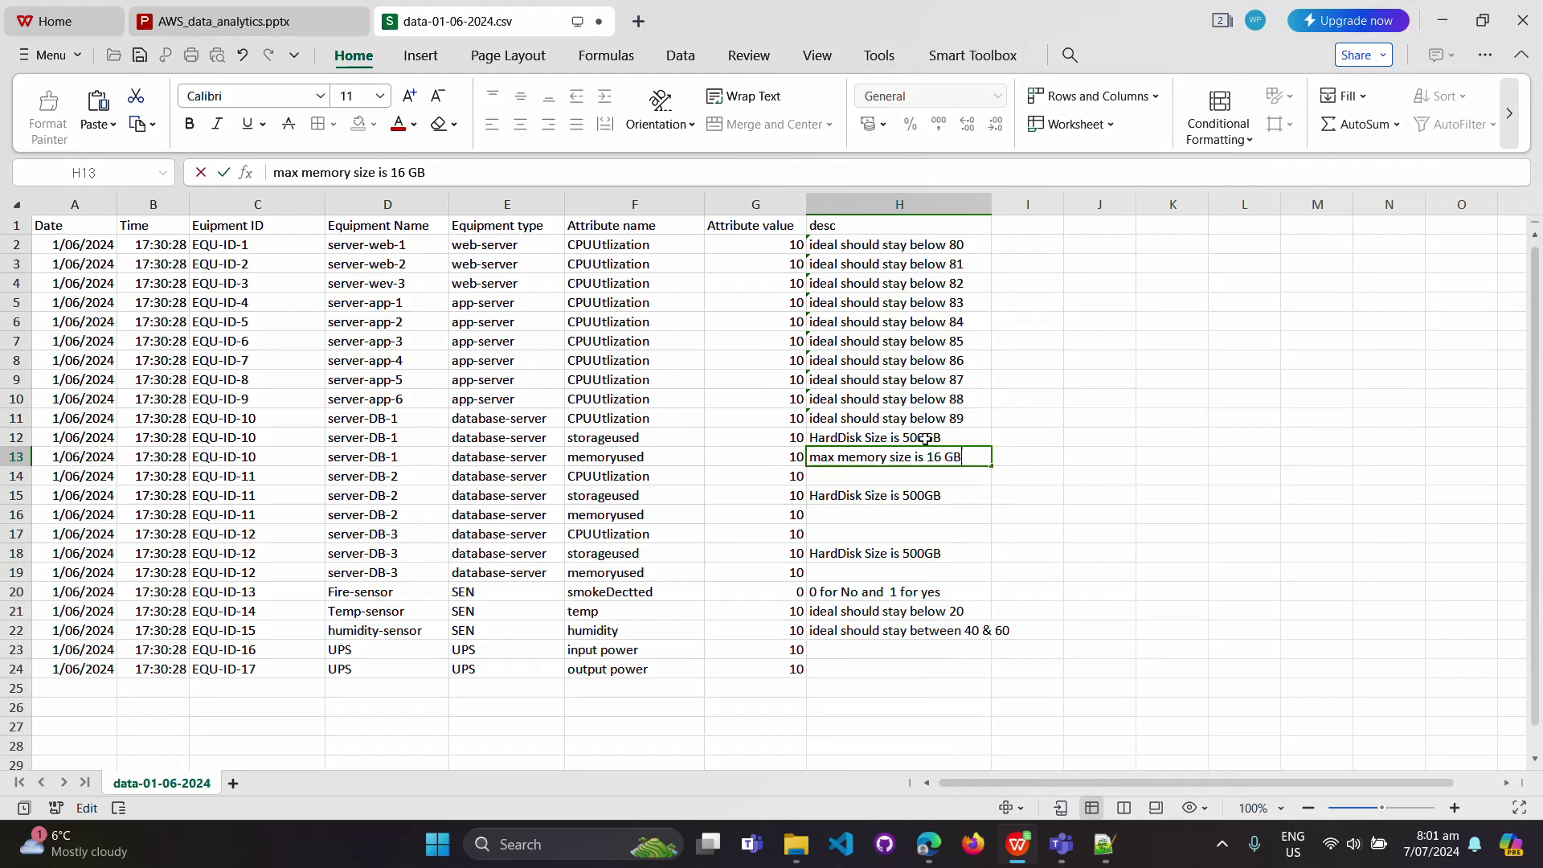
left_click(975, 475)
left_click(932, 462)
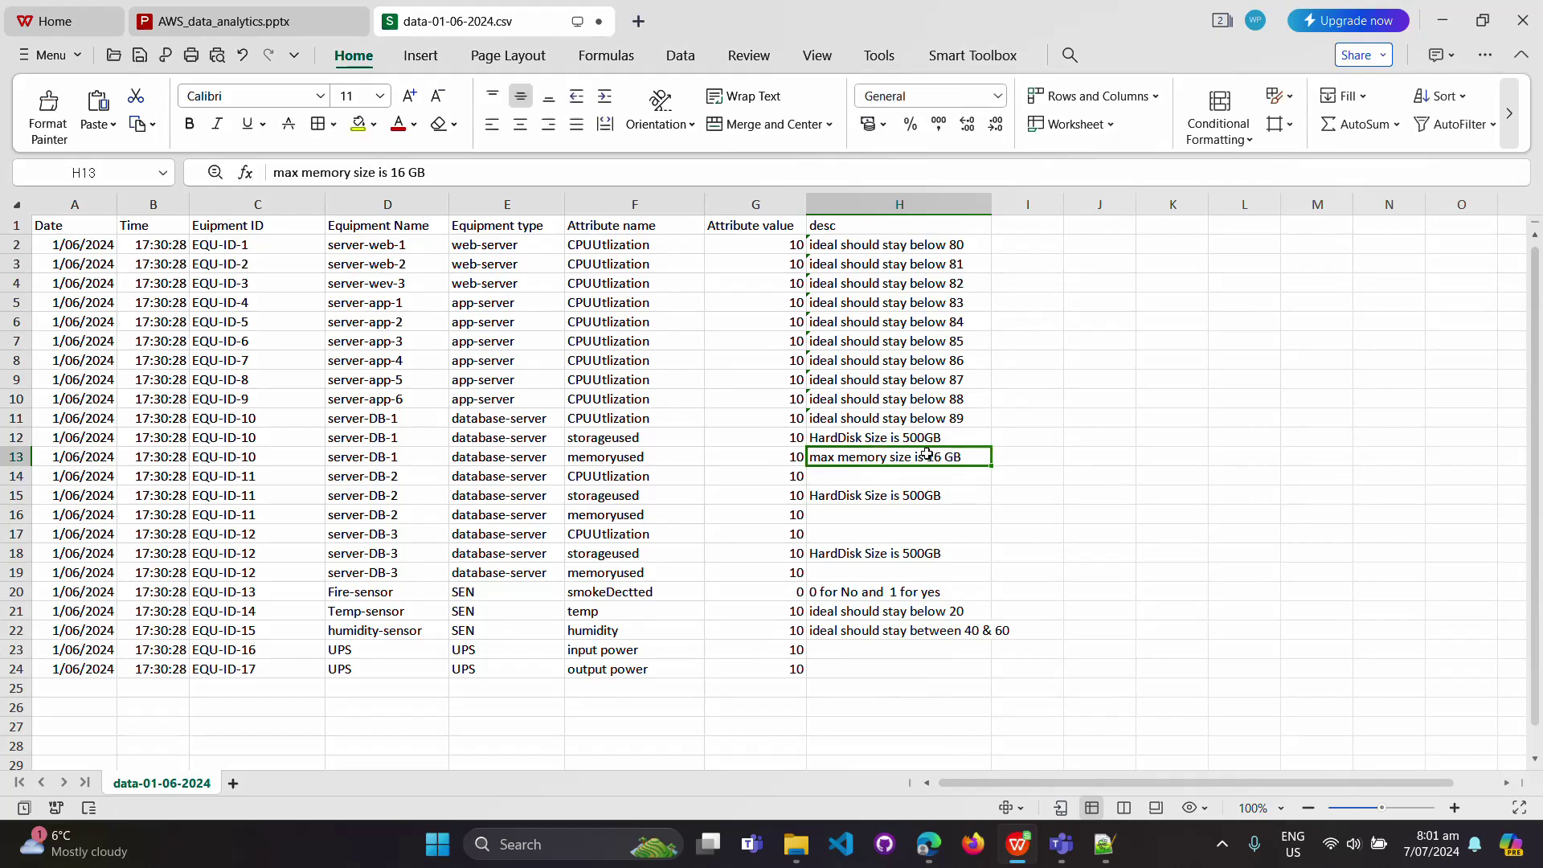
left_click(140, 55)
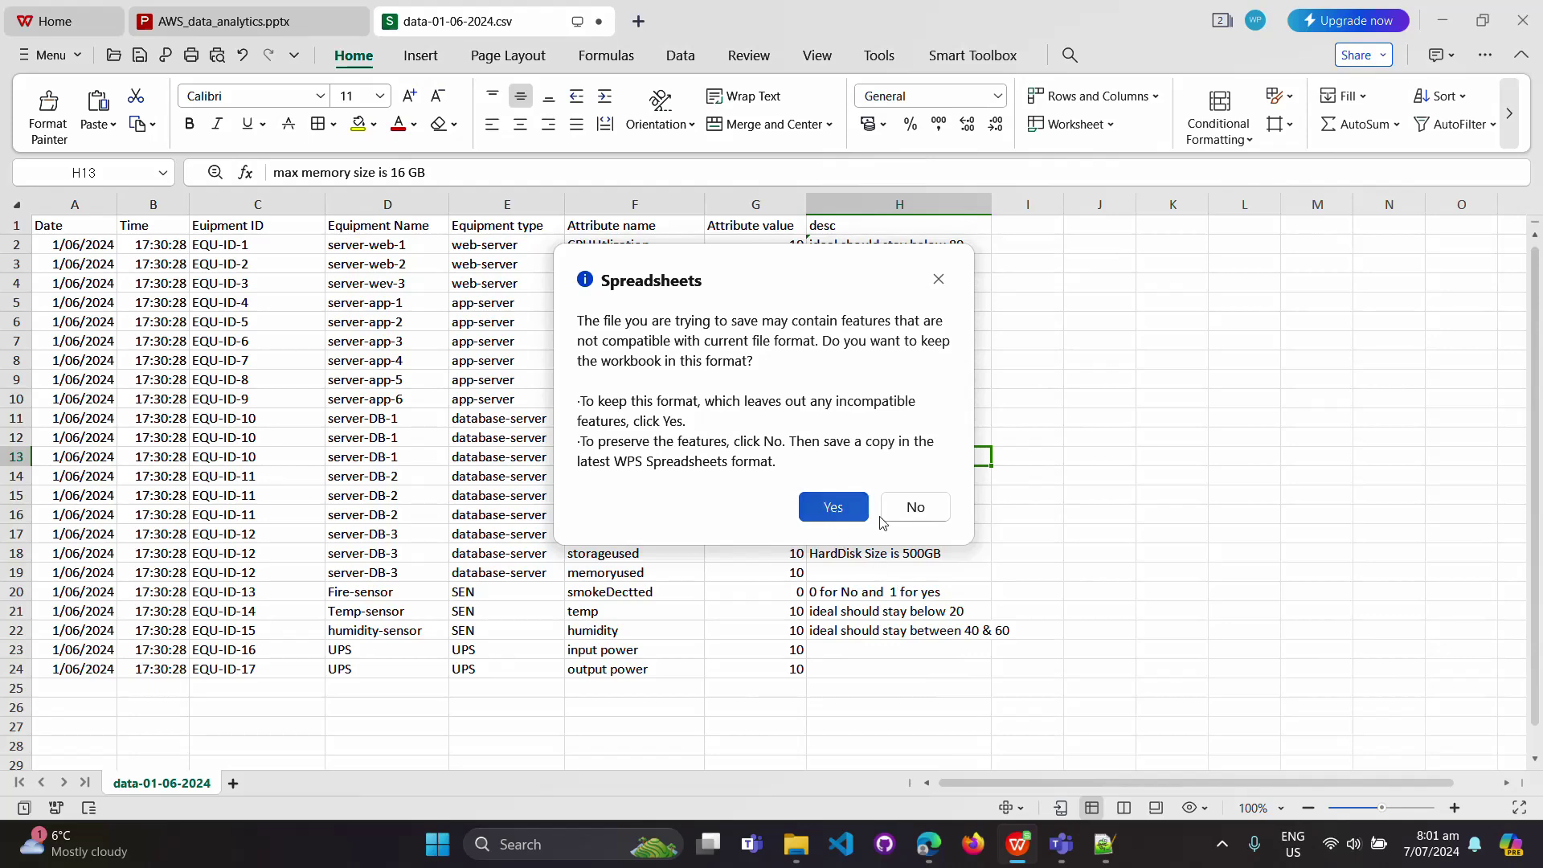
left_click(919, 513)
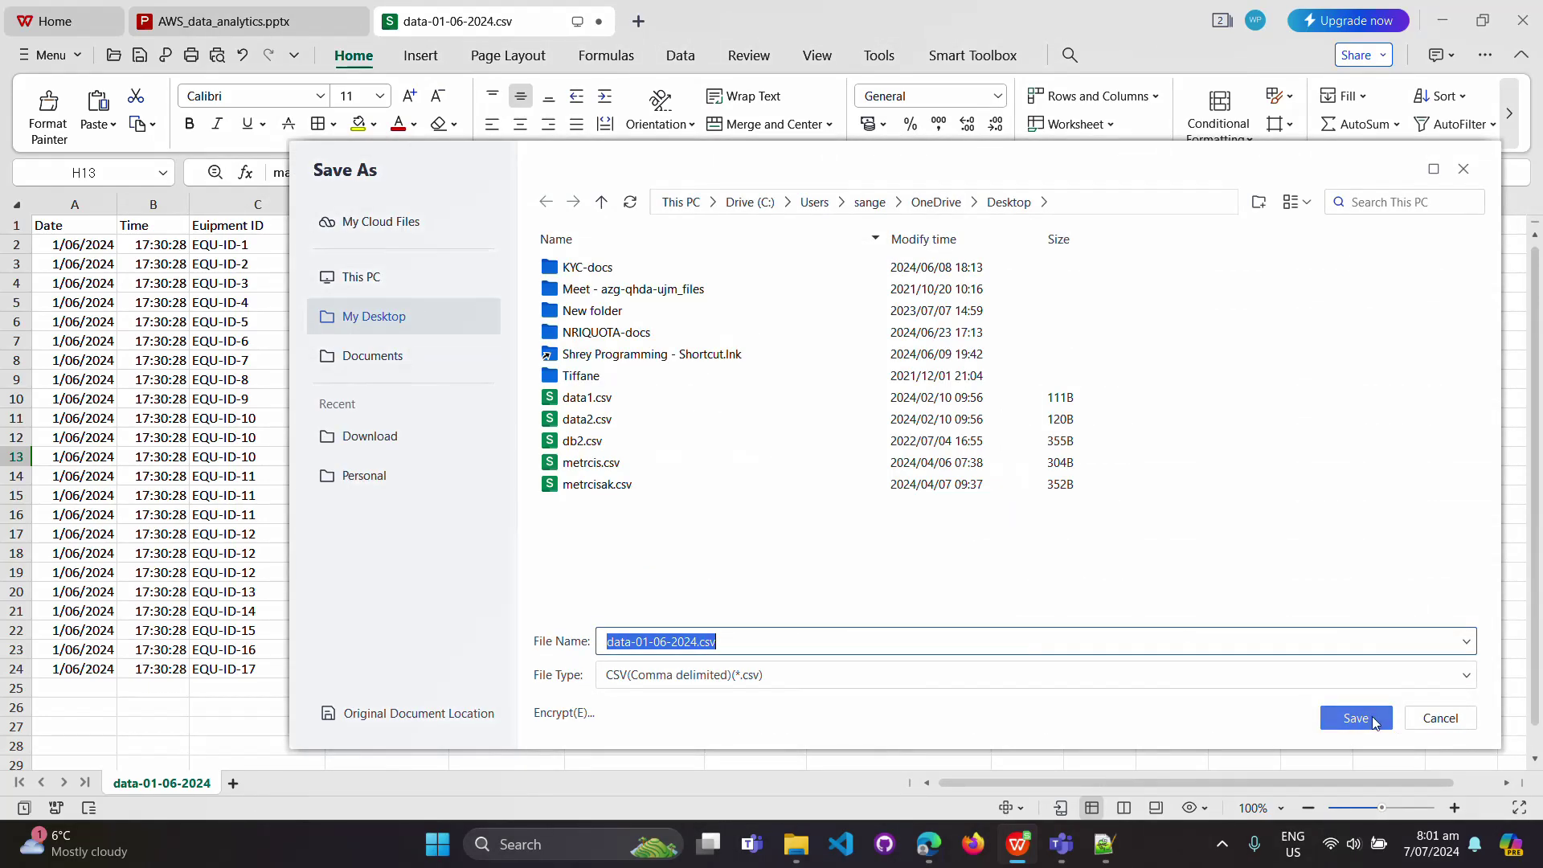
left_click(1443, 727)
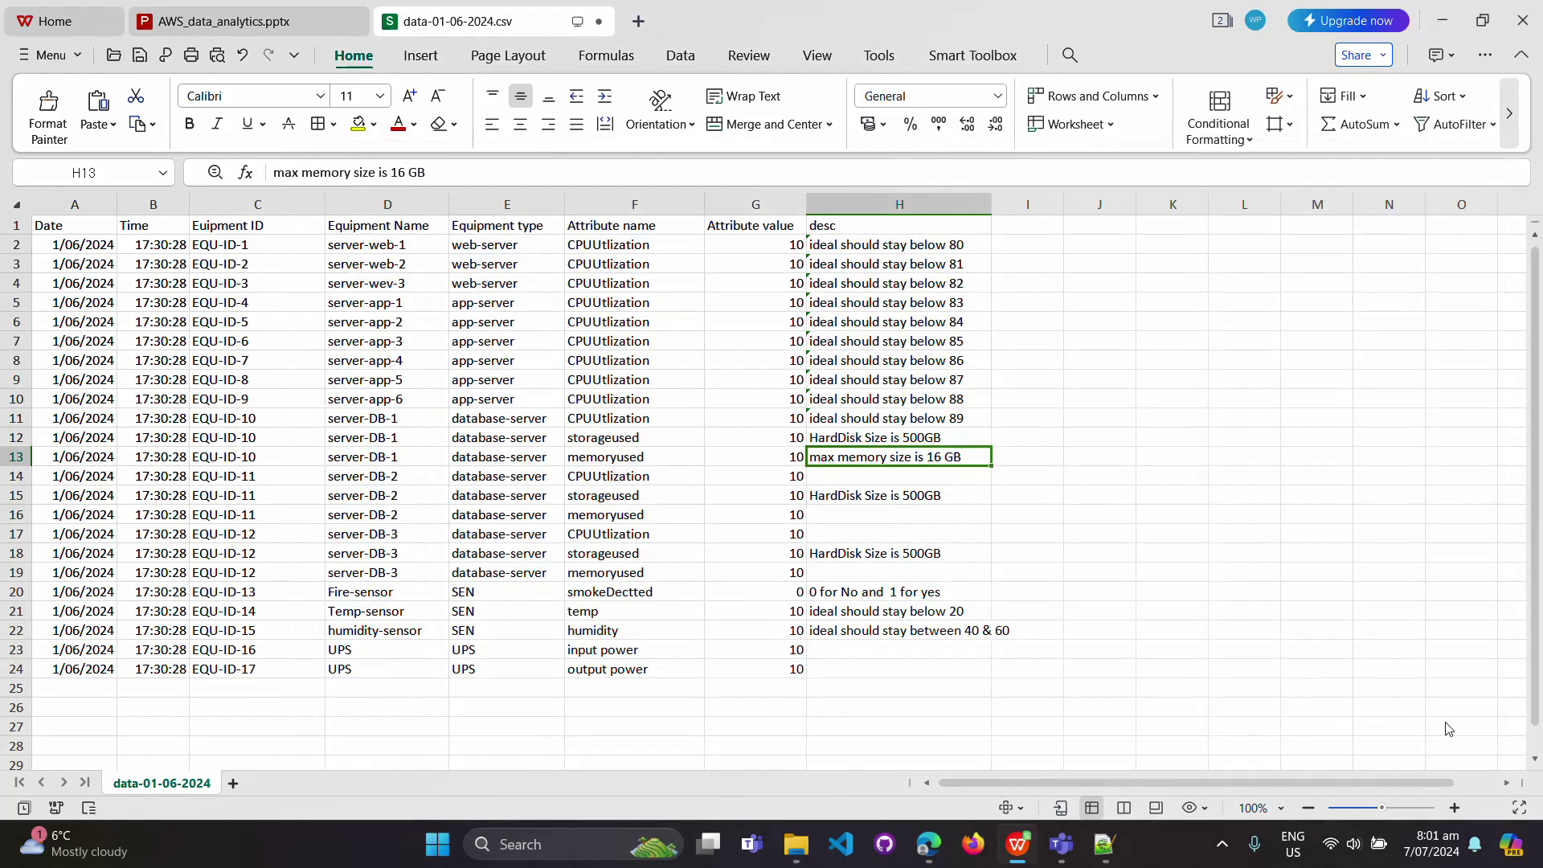
left_click(139, 55)
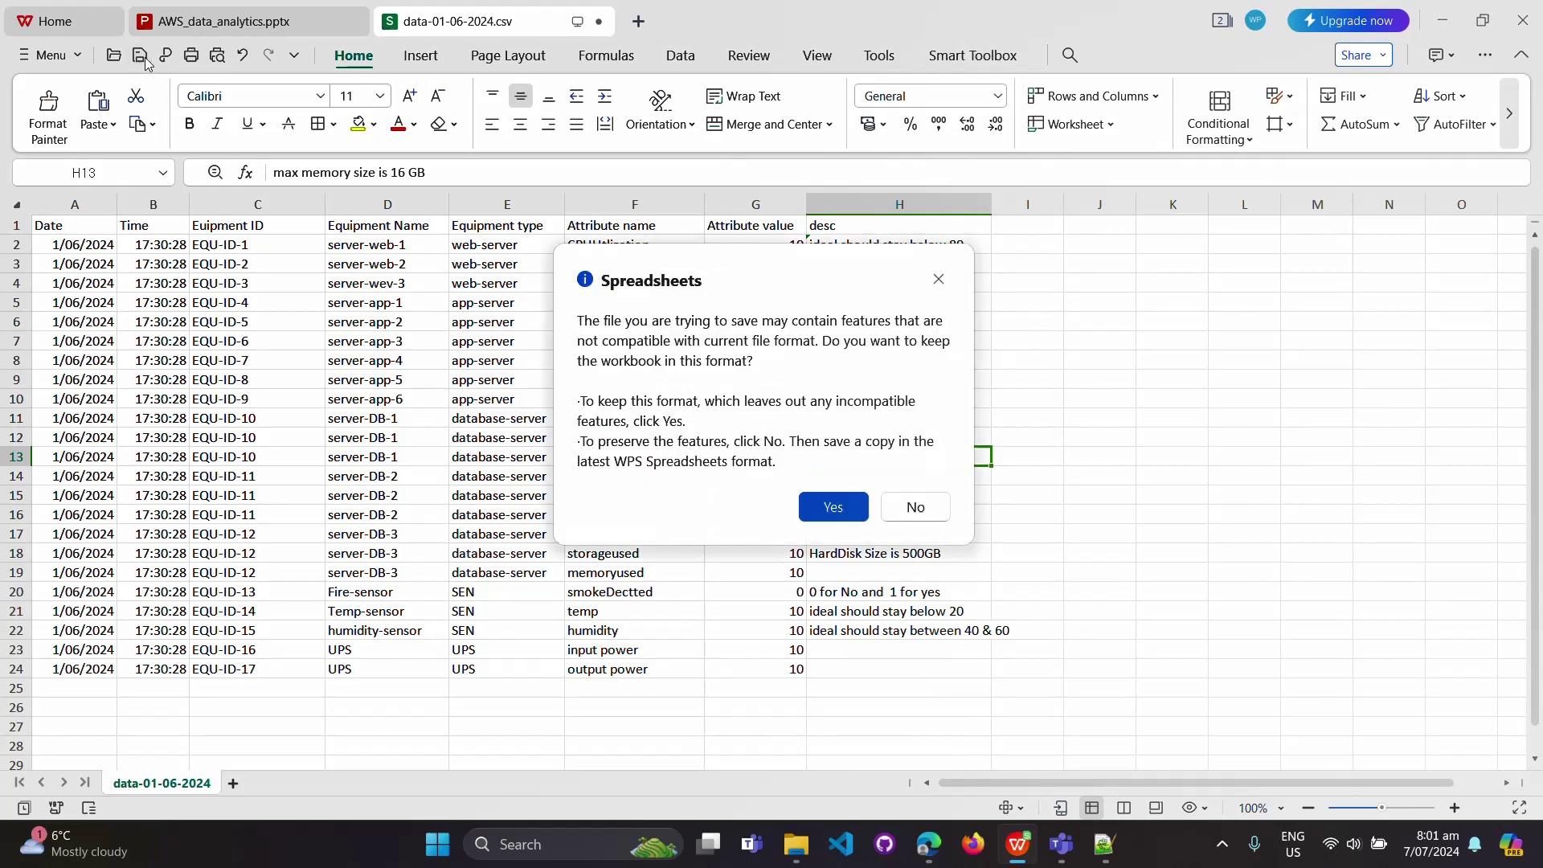
left_click(922, 519)
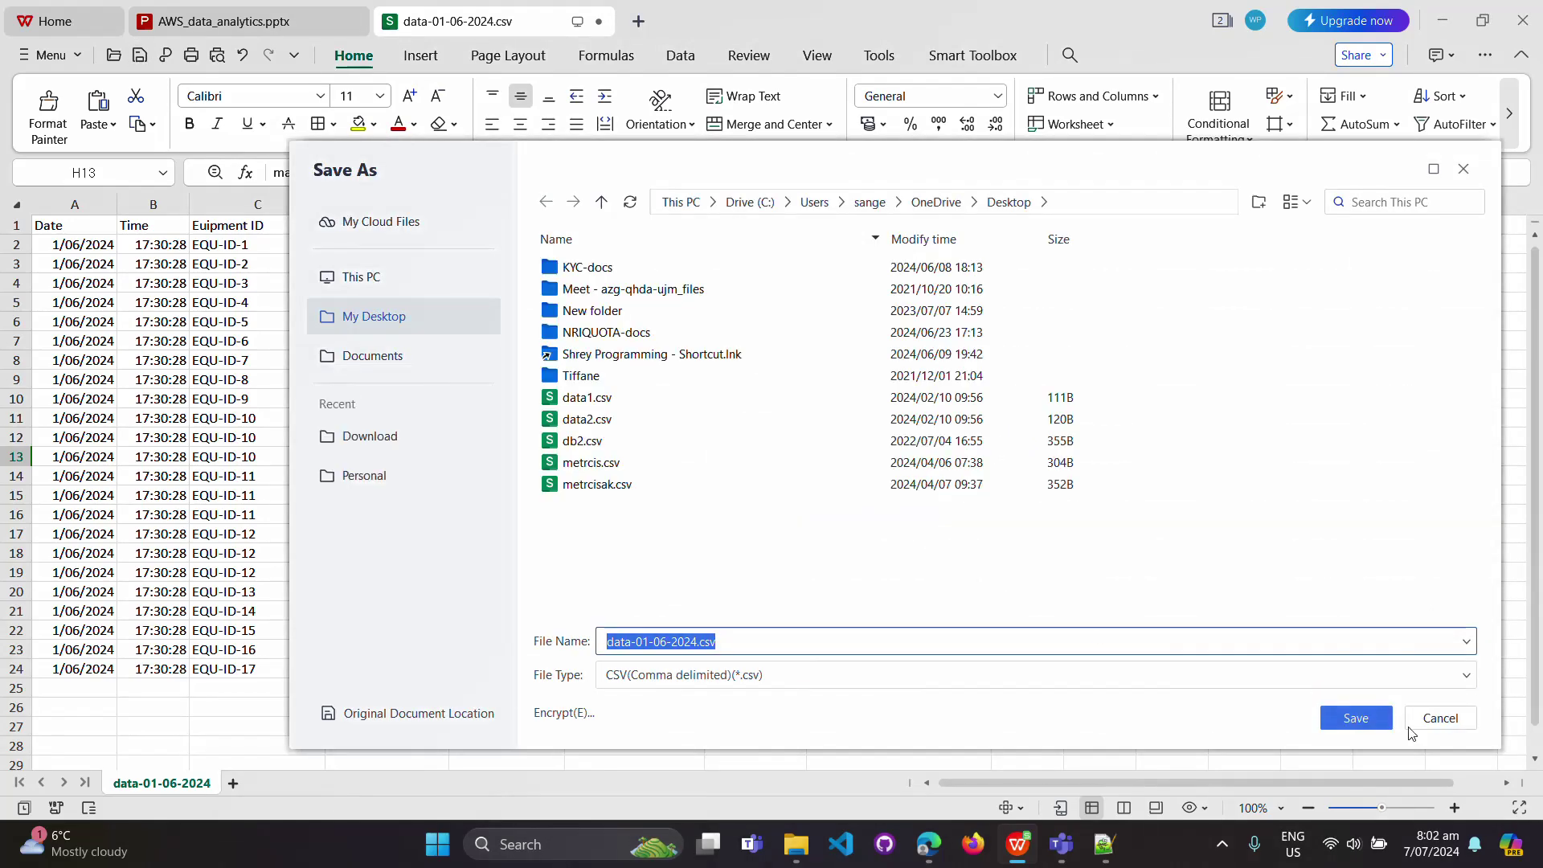
left_click(1441, 725)
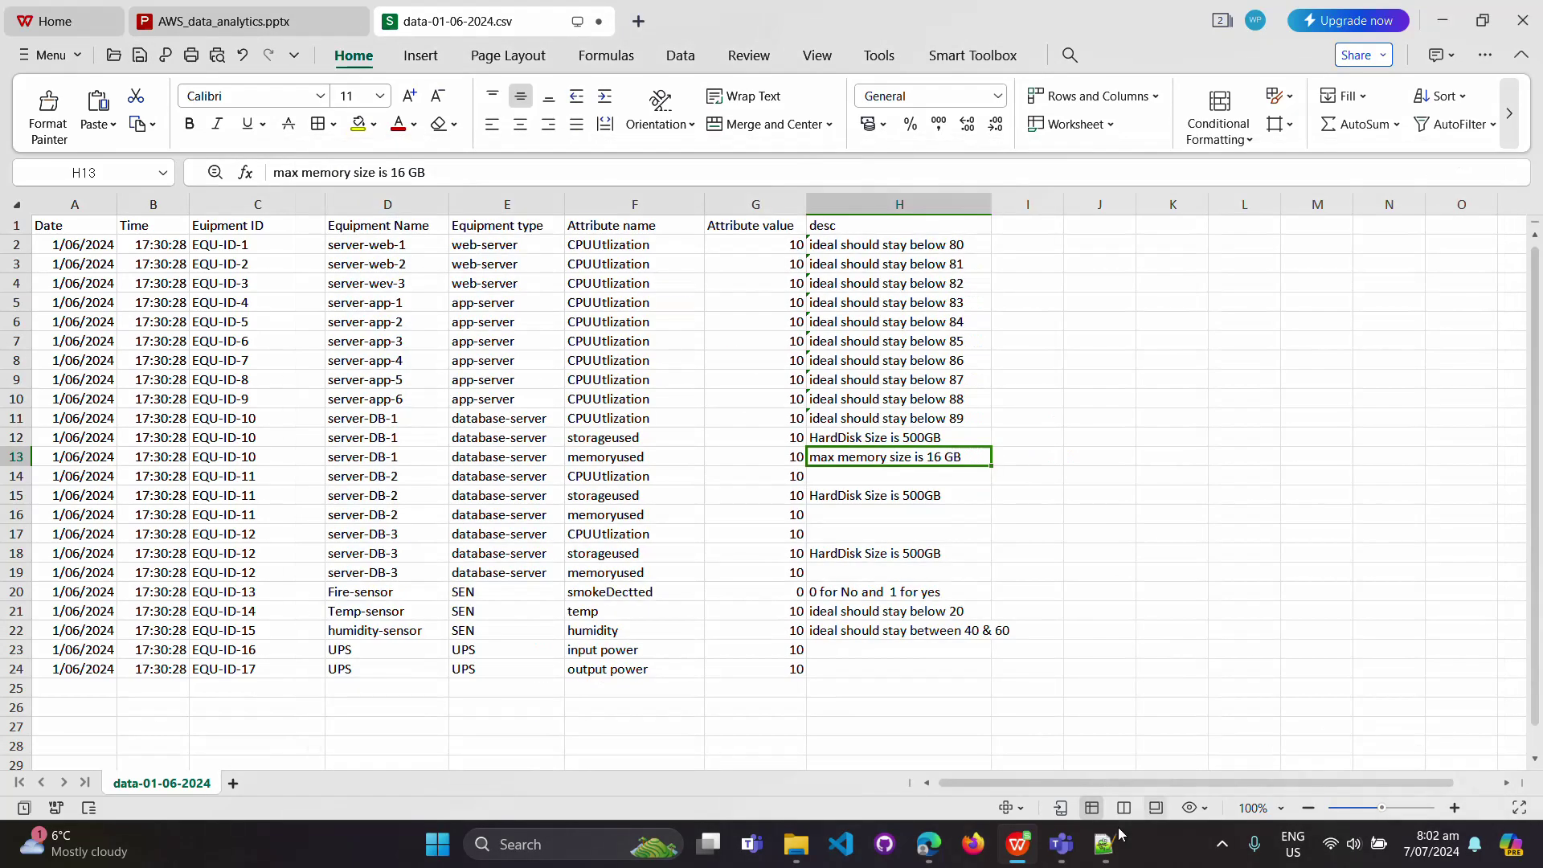
Switch to QuickSight's new dataset page in the browser and start an S3 data source that takes an uploaded manifest file
left_click(933, 850)
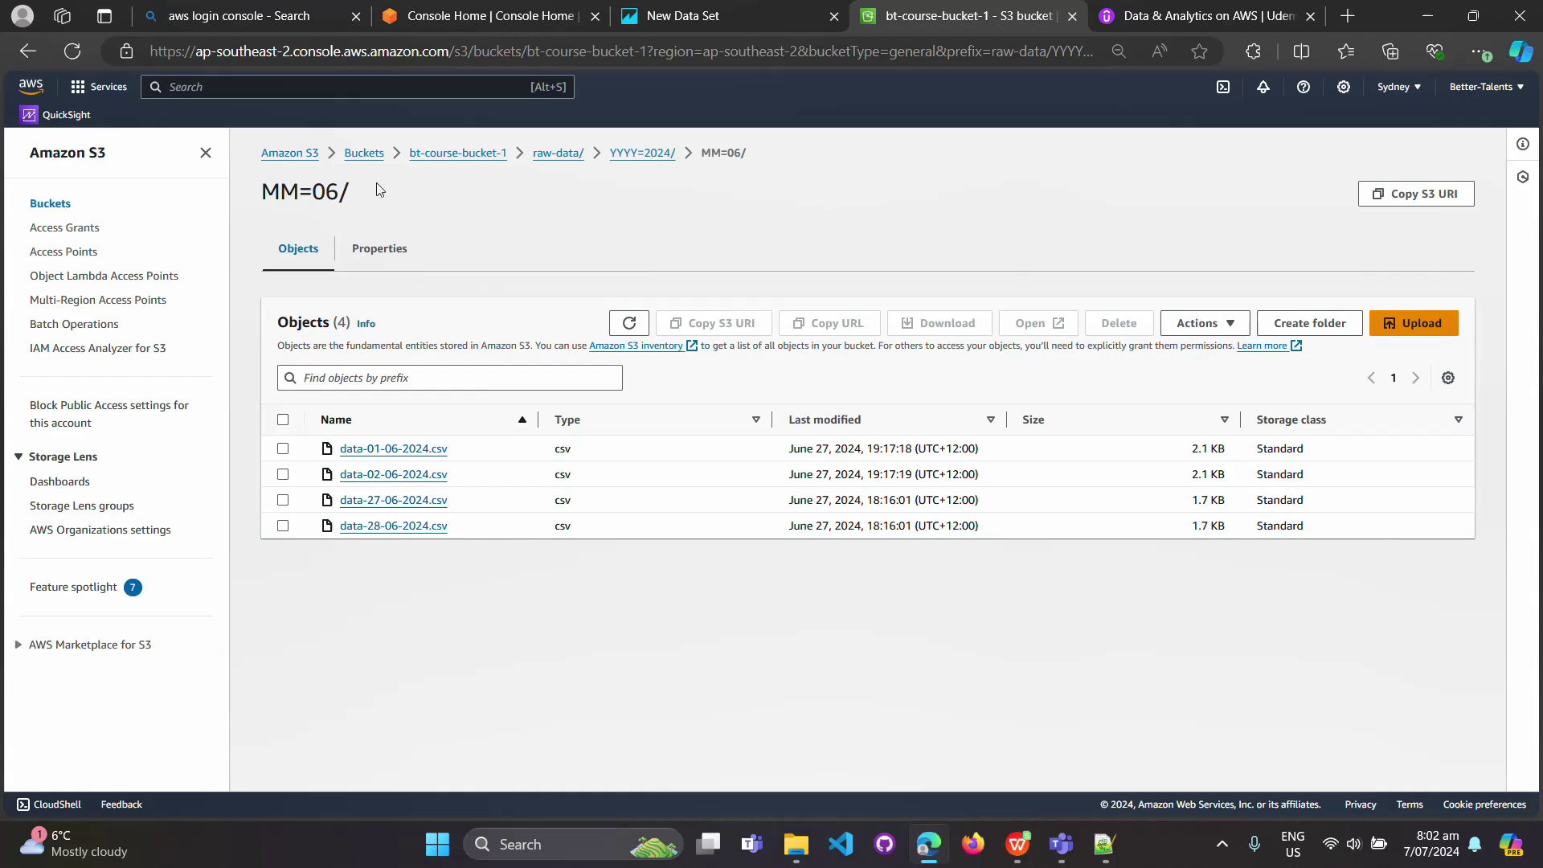
left_click(691, 17)
left_click(1161, 363)
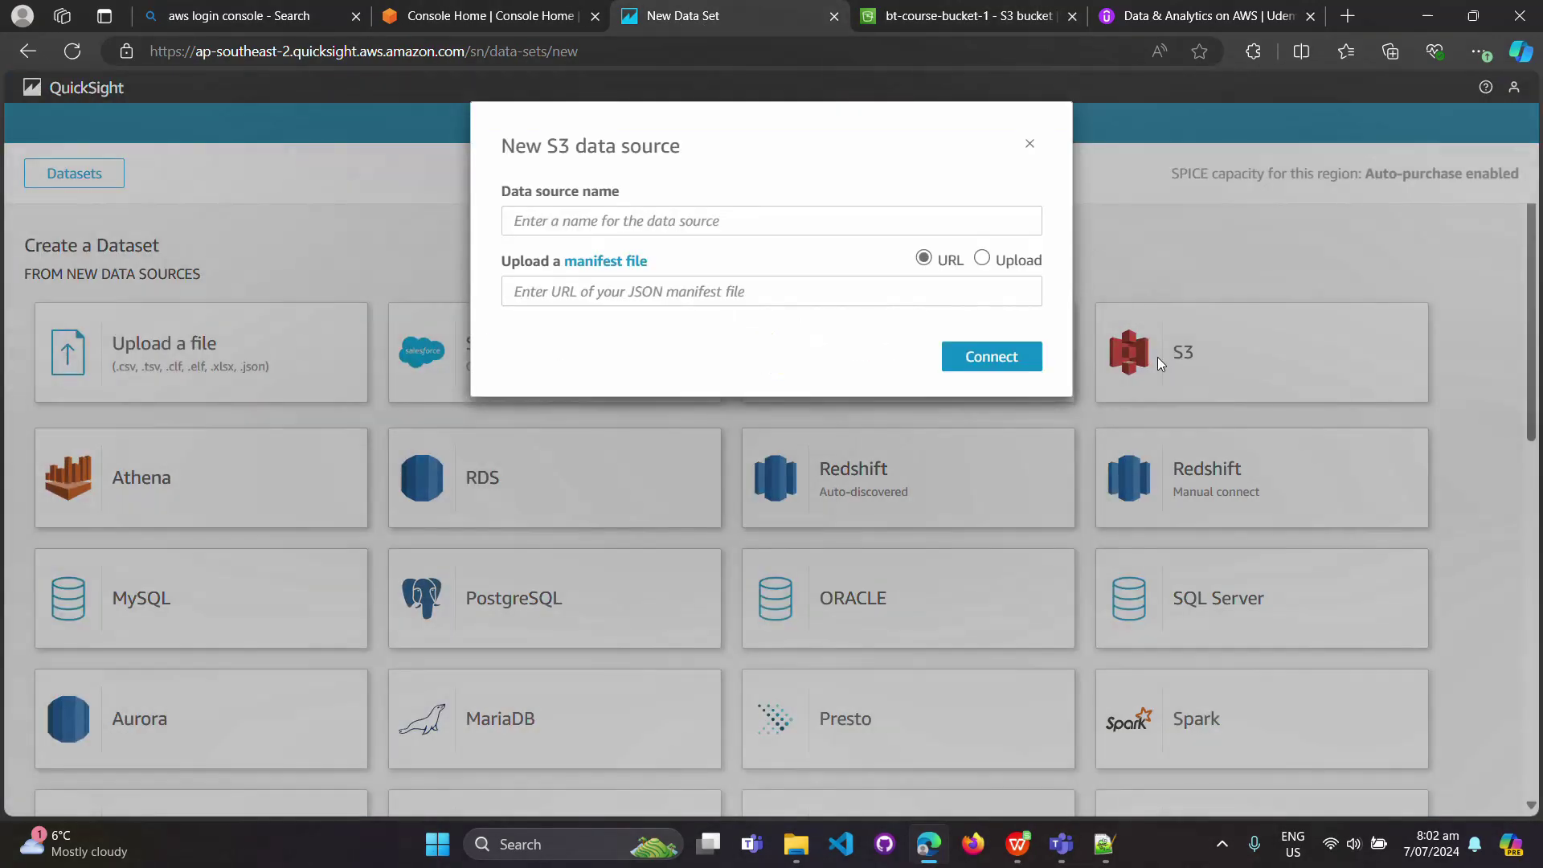
left_click(982, 259)
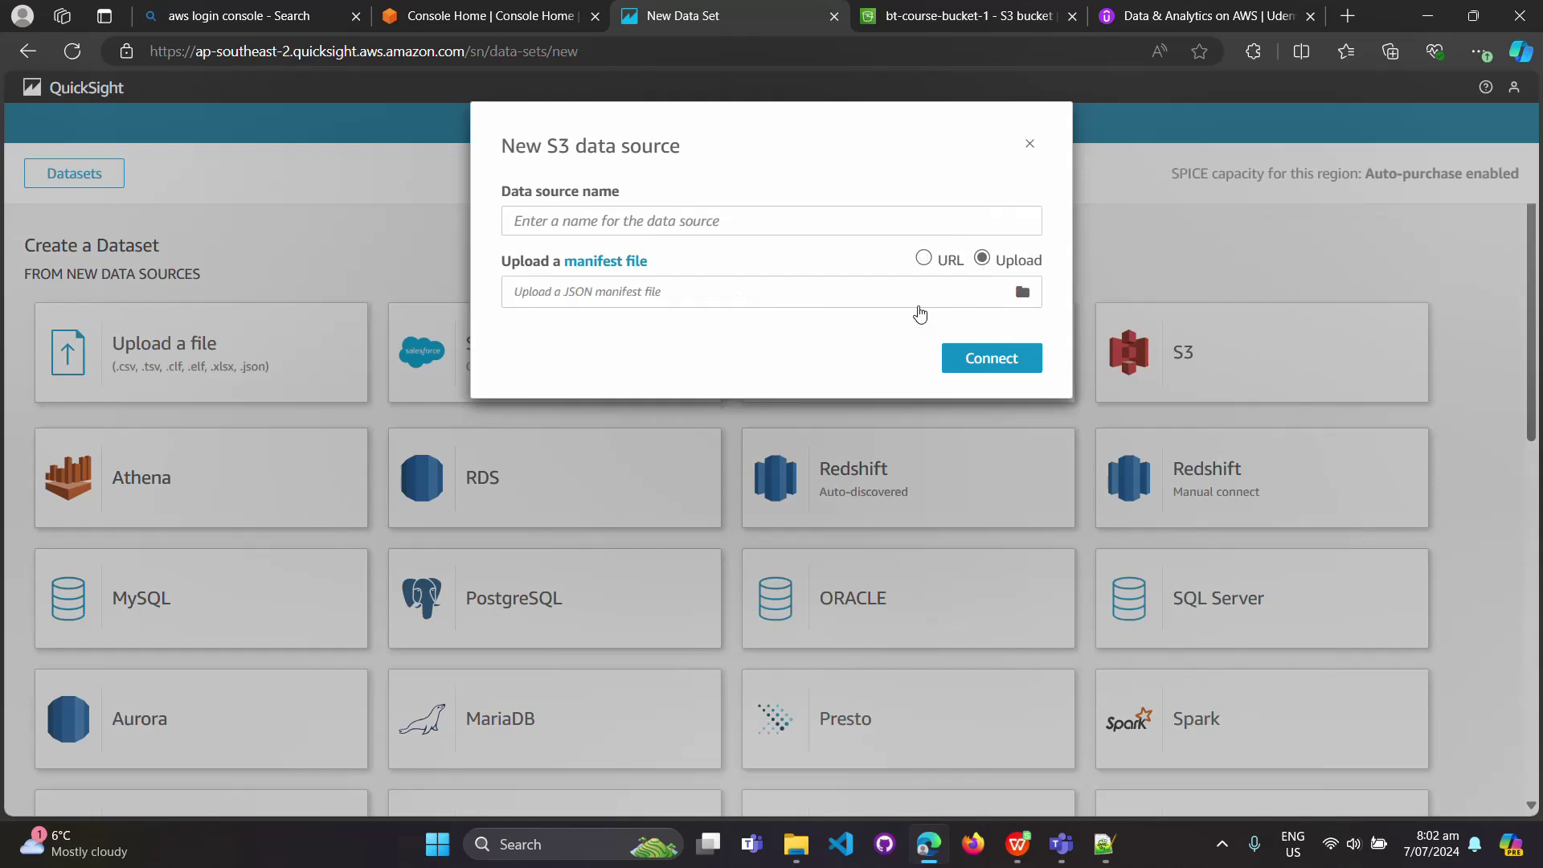
Supply my_manifest.json from the Data&Analytics\Data Files folder as the manifest and connect the data source under the name s3-rawdata-2024-07
left_click(1021, 291)
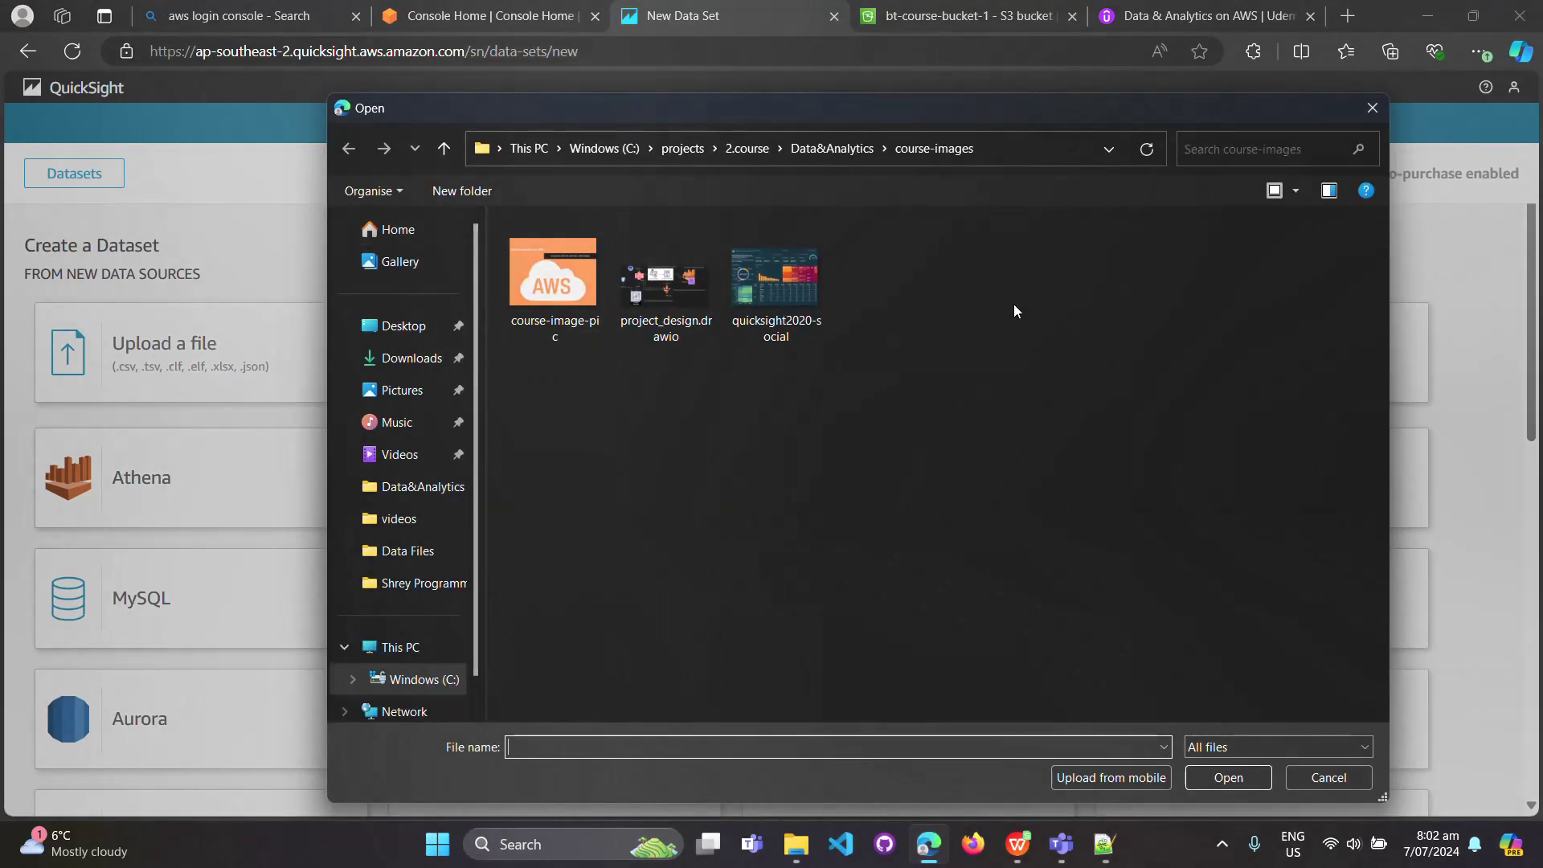
left_click(759, 148)
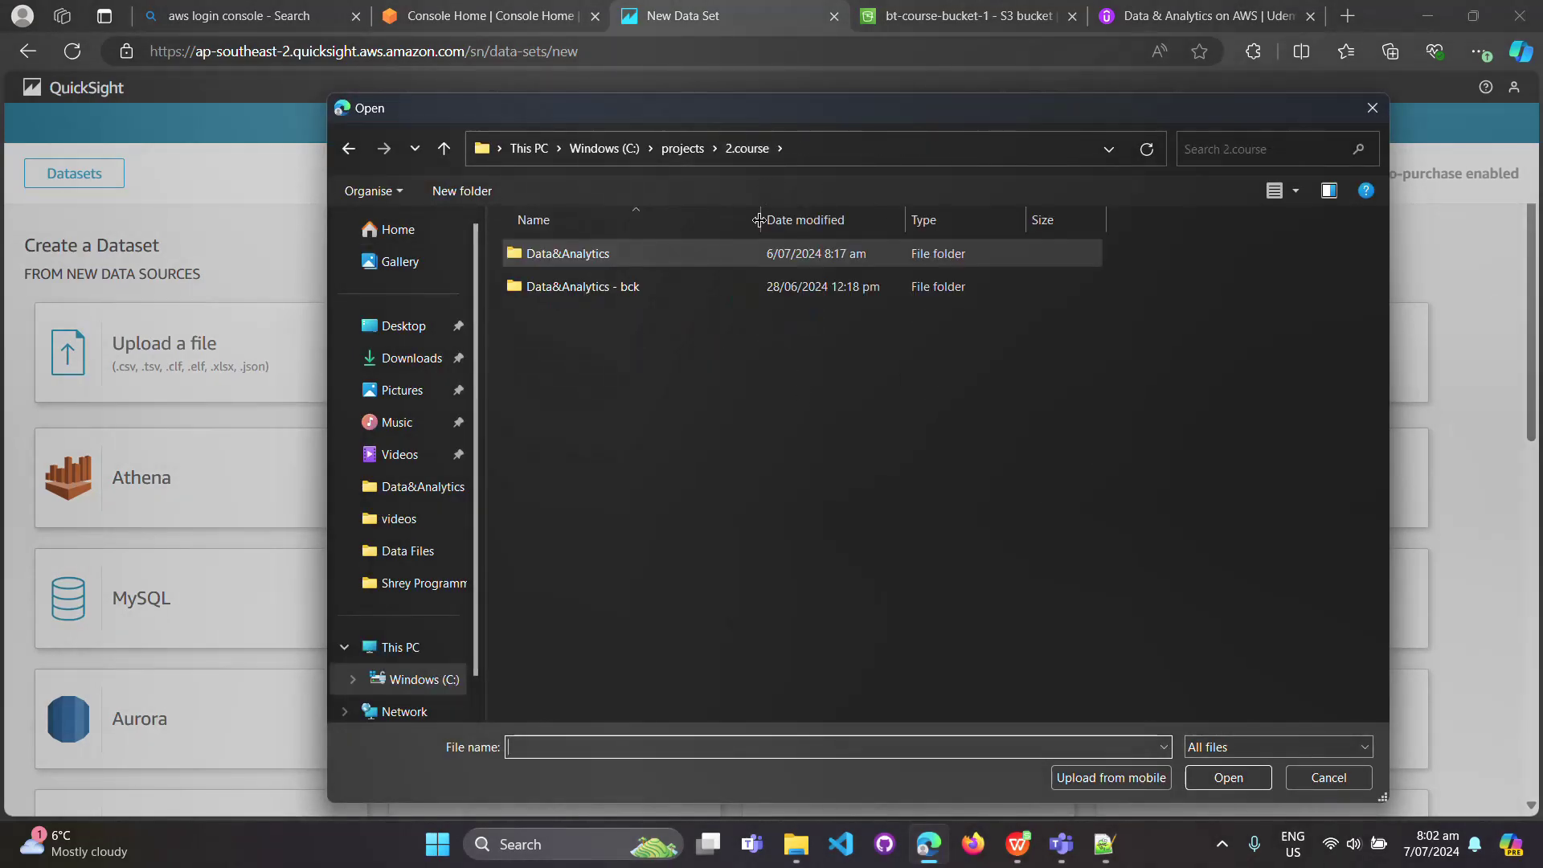
double_click(672, 254)
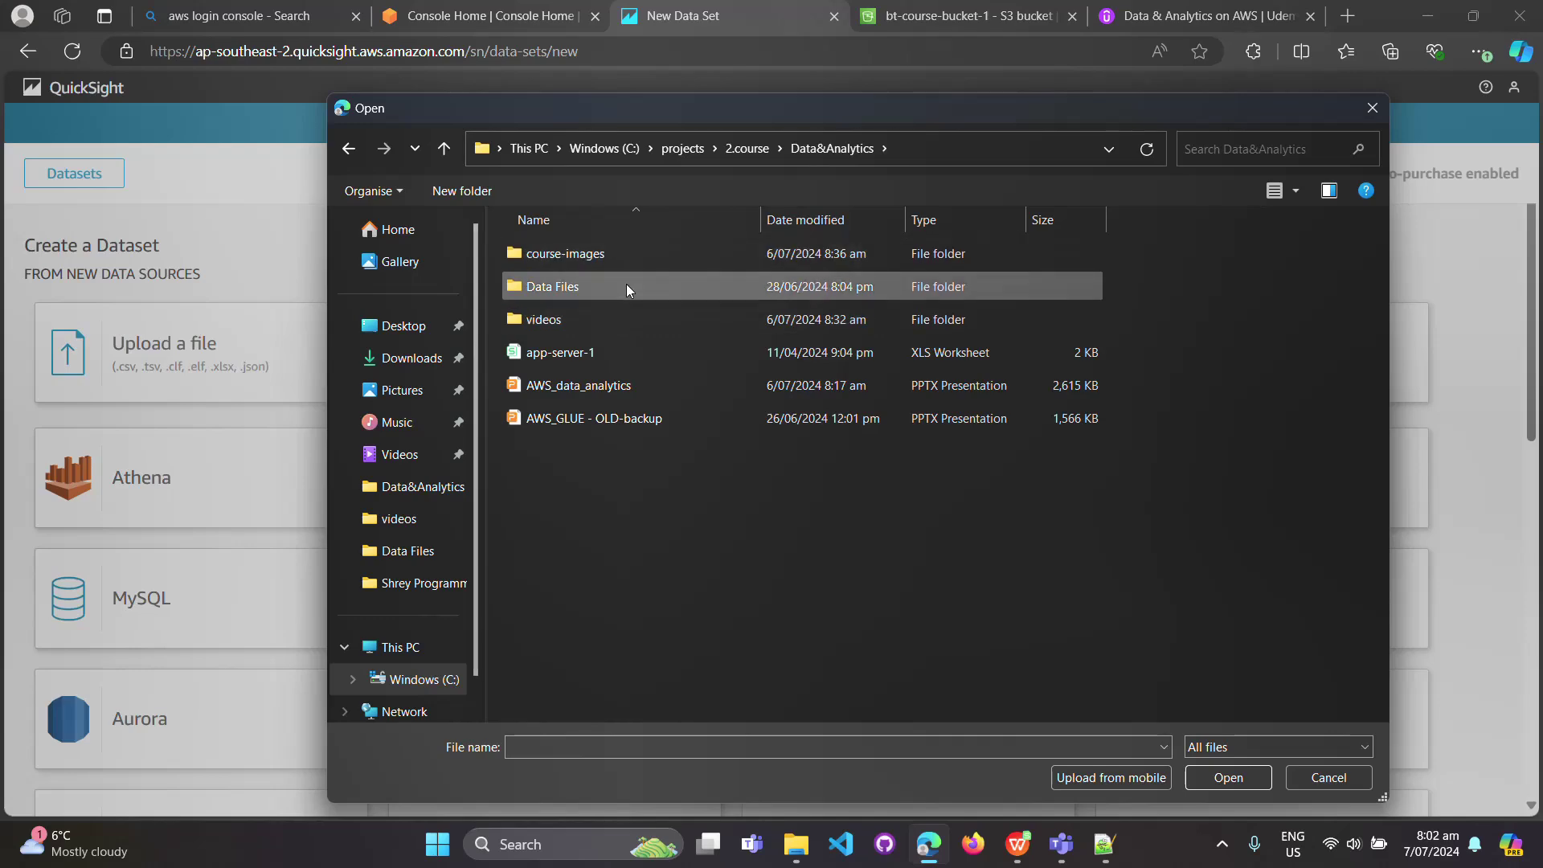
double_click(619, 296)
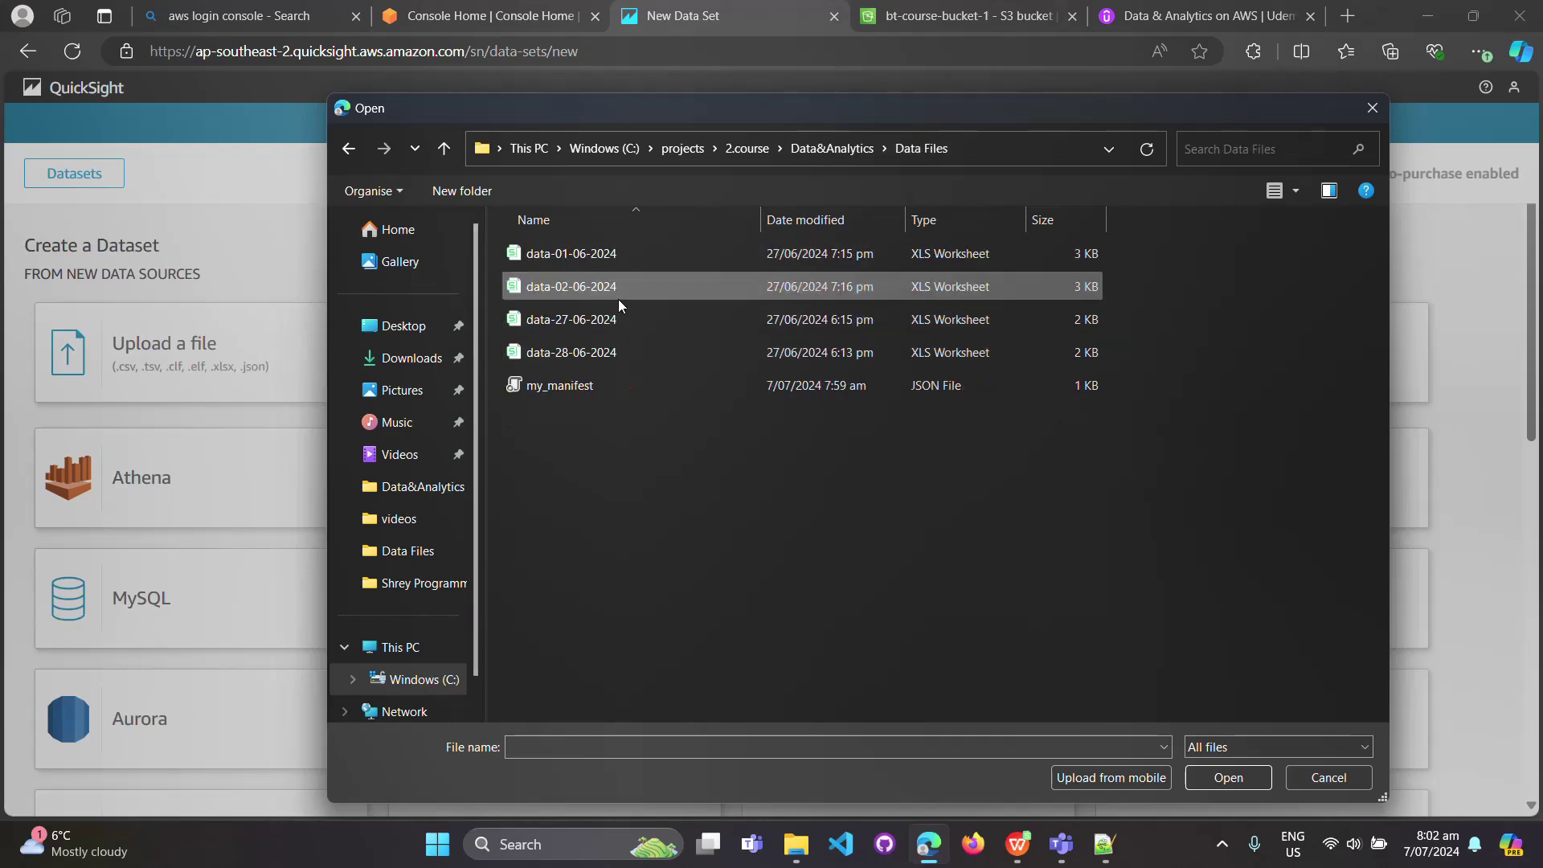
left_click(604, 398)
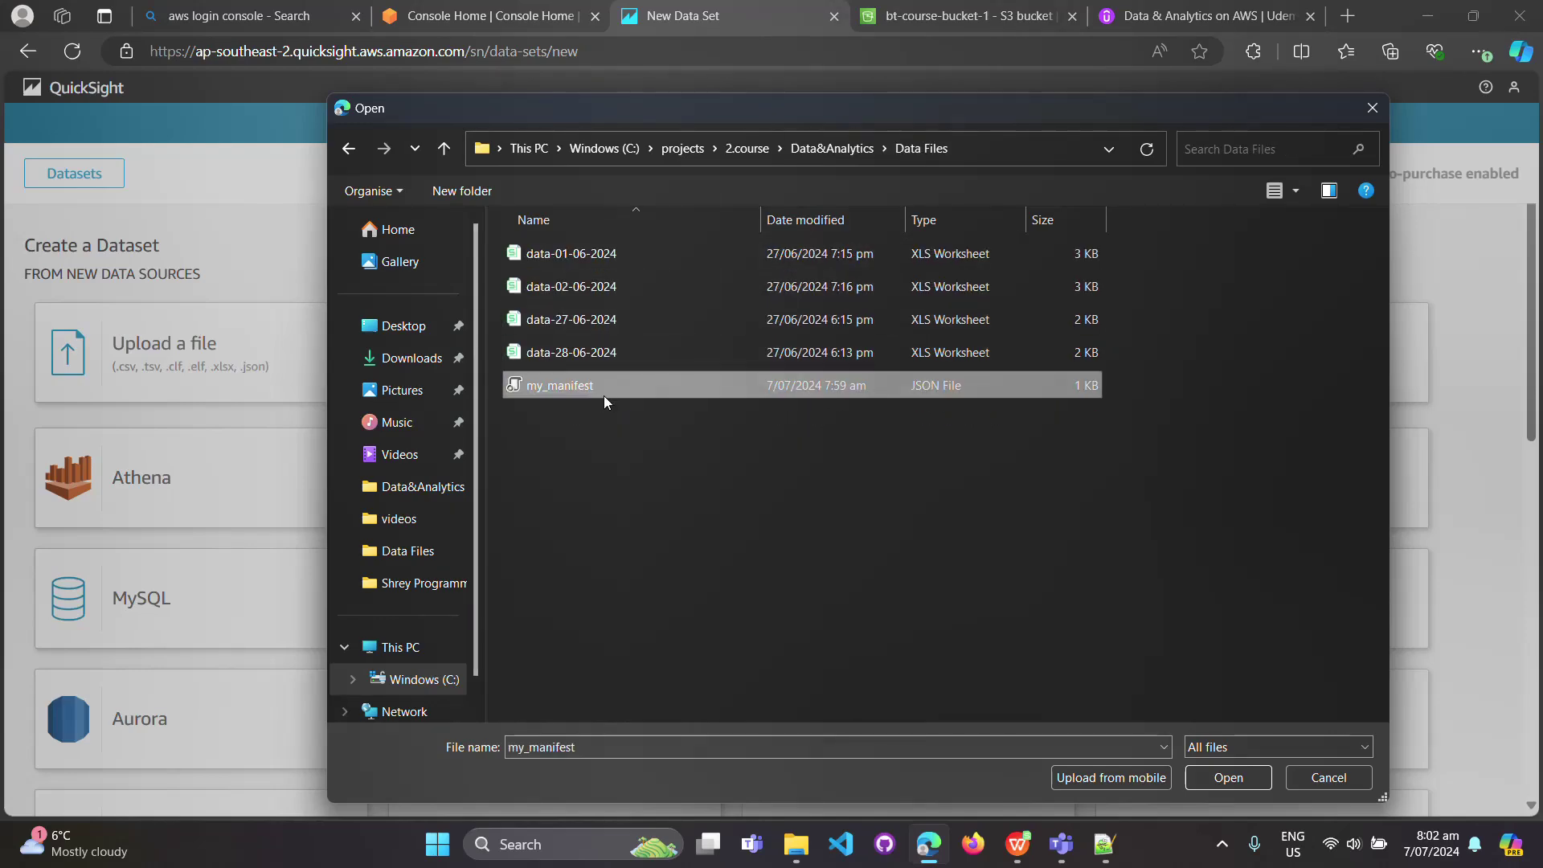
left_click(1218, 783)
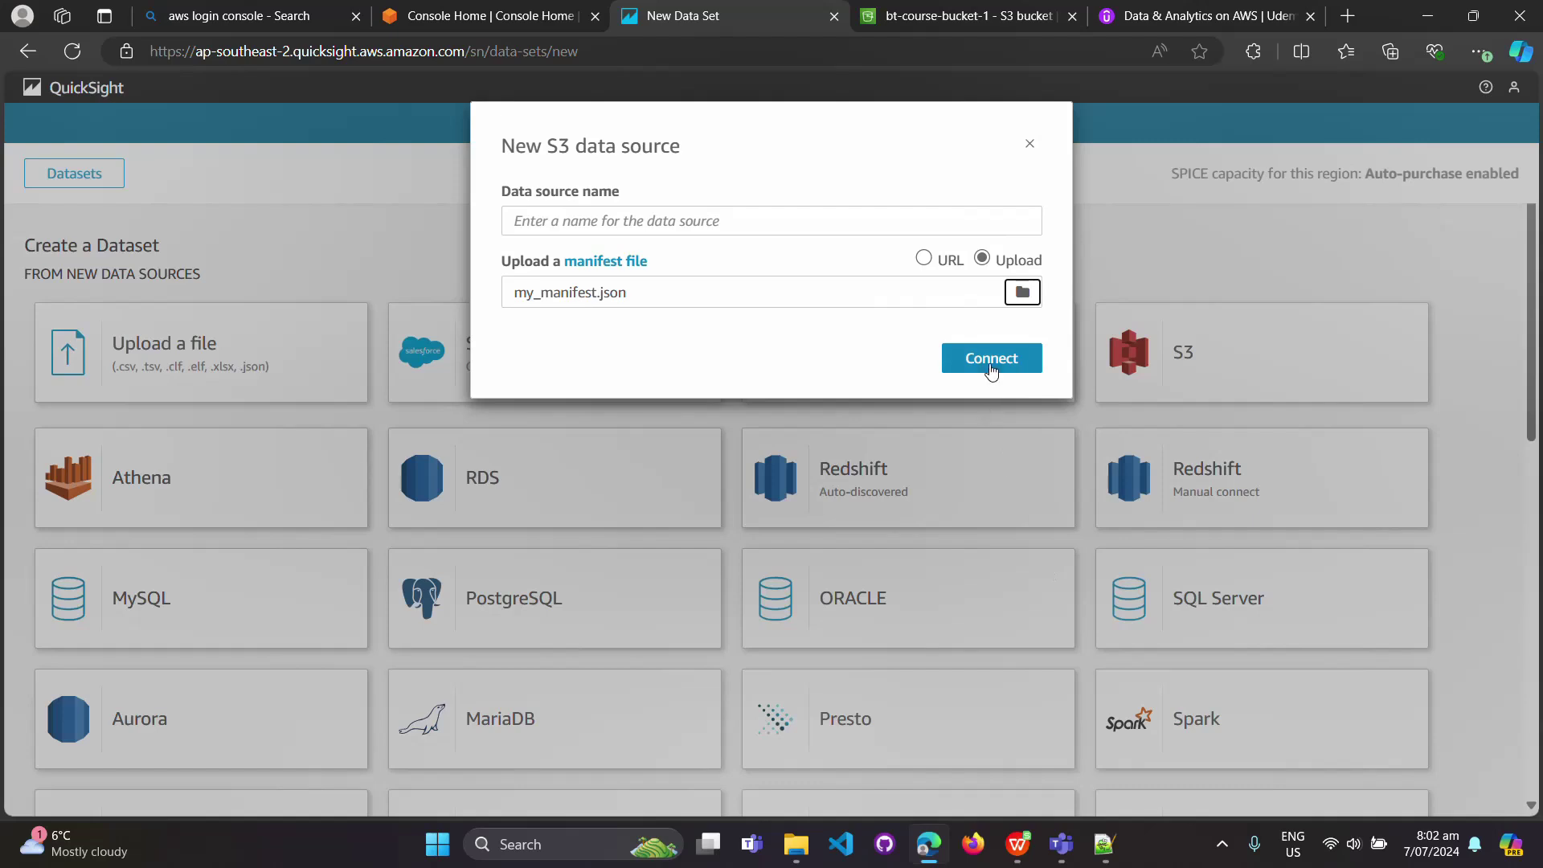
left_click(991, 366)
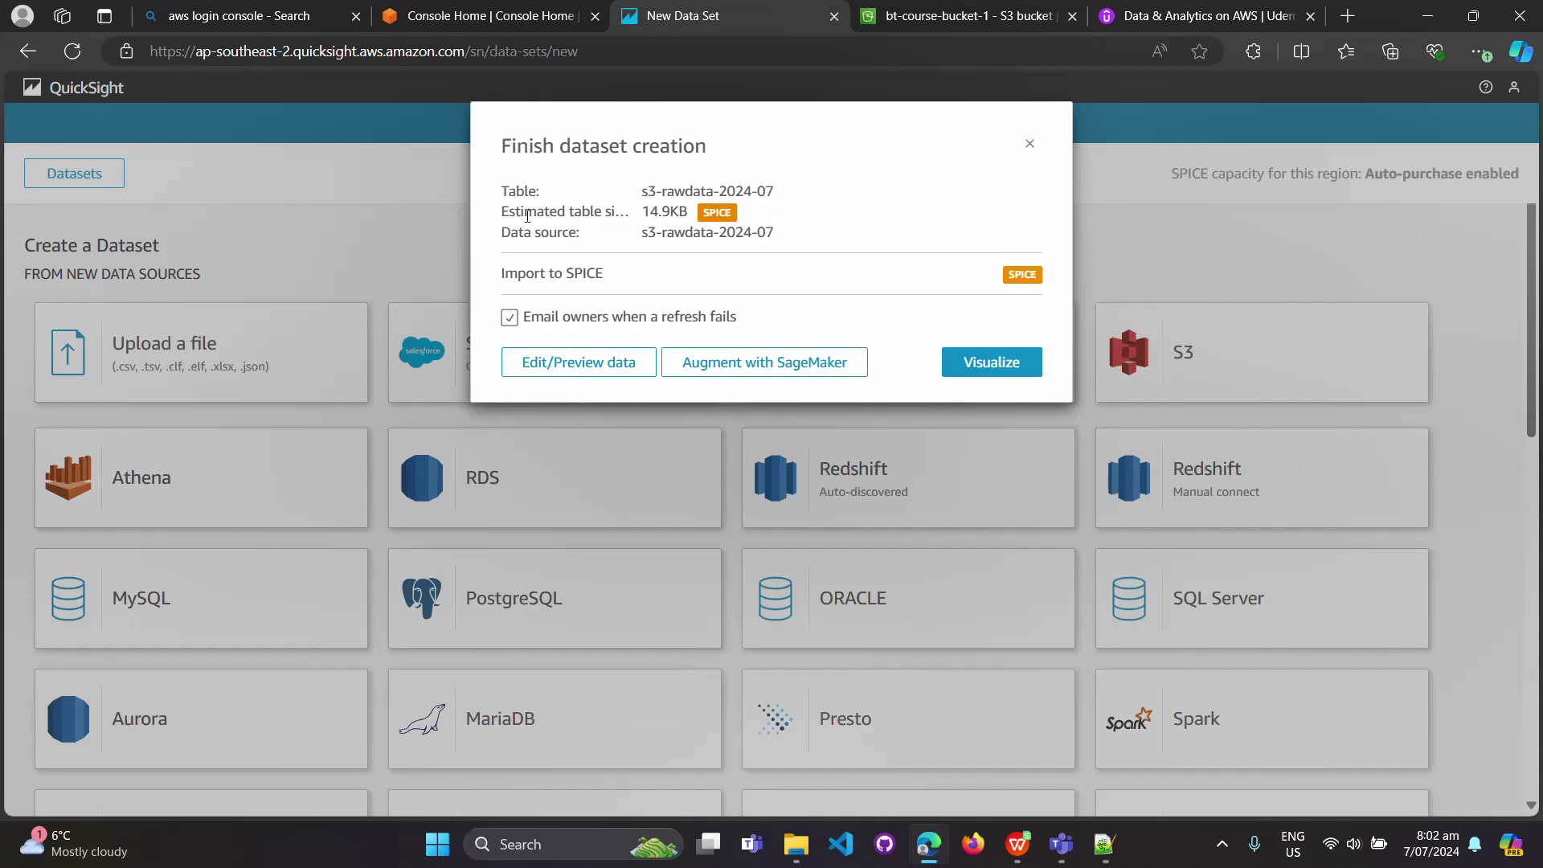
Finish creating the s3-rawdata-2024-07 dataset by visualizing it, and dismiss the new sheet setup
left_click_drag(637, 198, 799, 200)
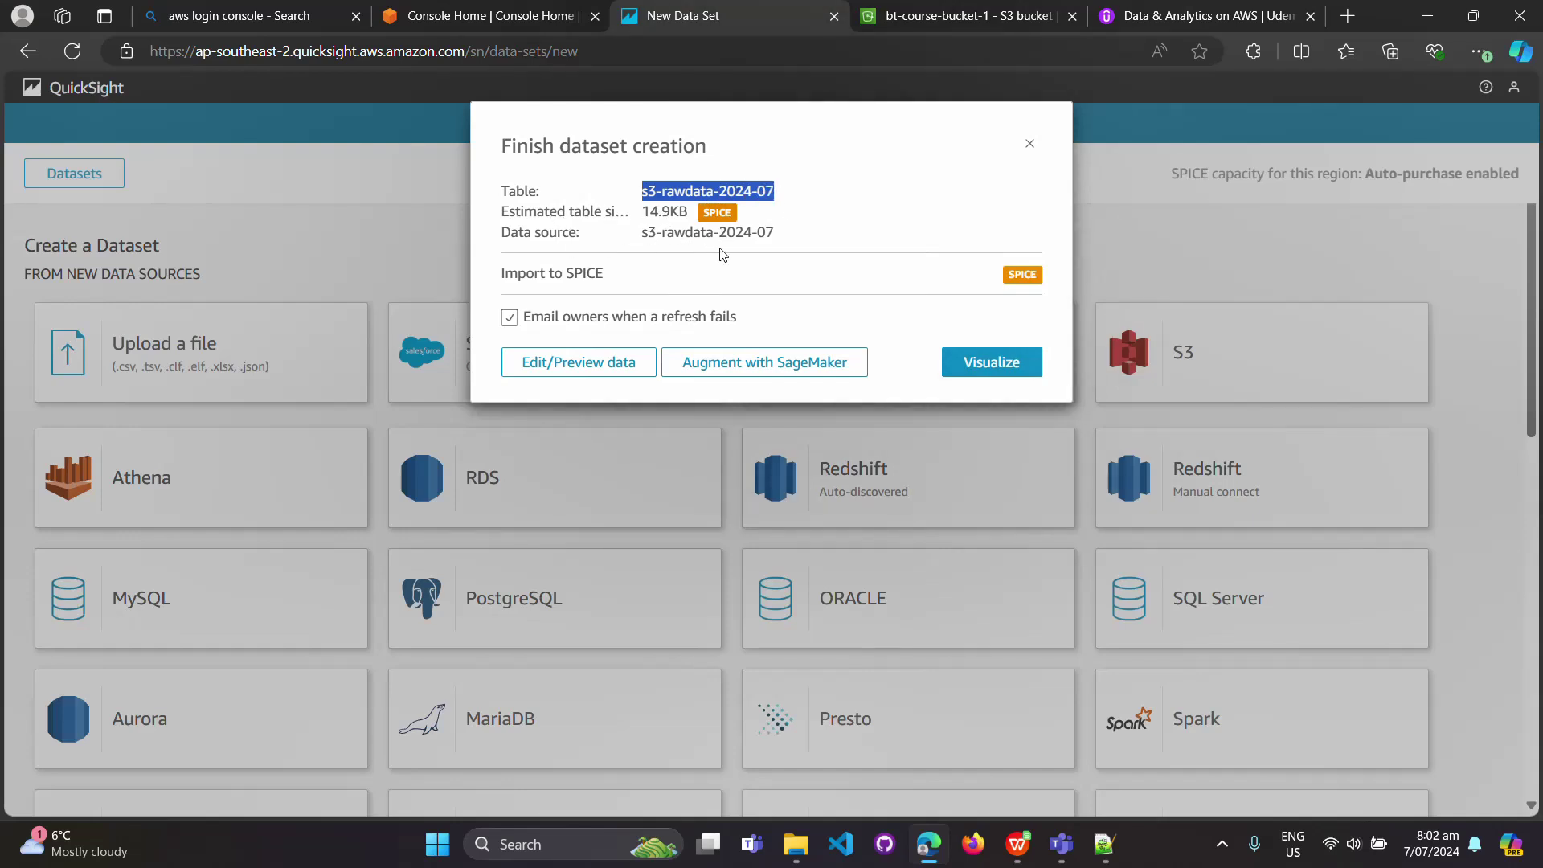
left_click(983, 365)
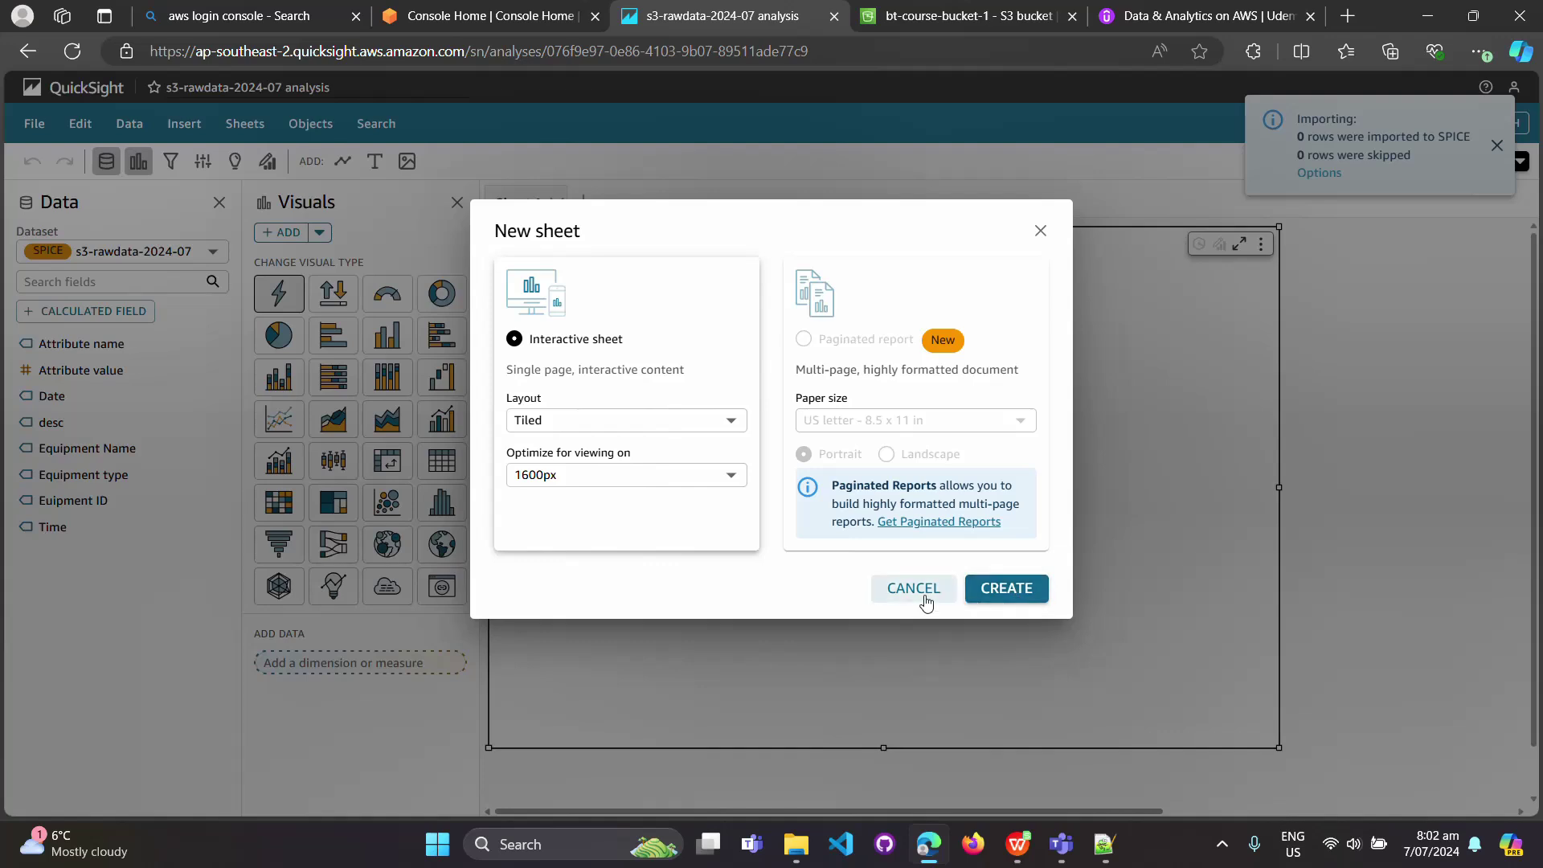
left_click(916, 590)
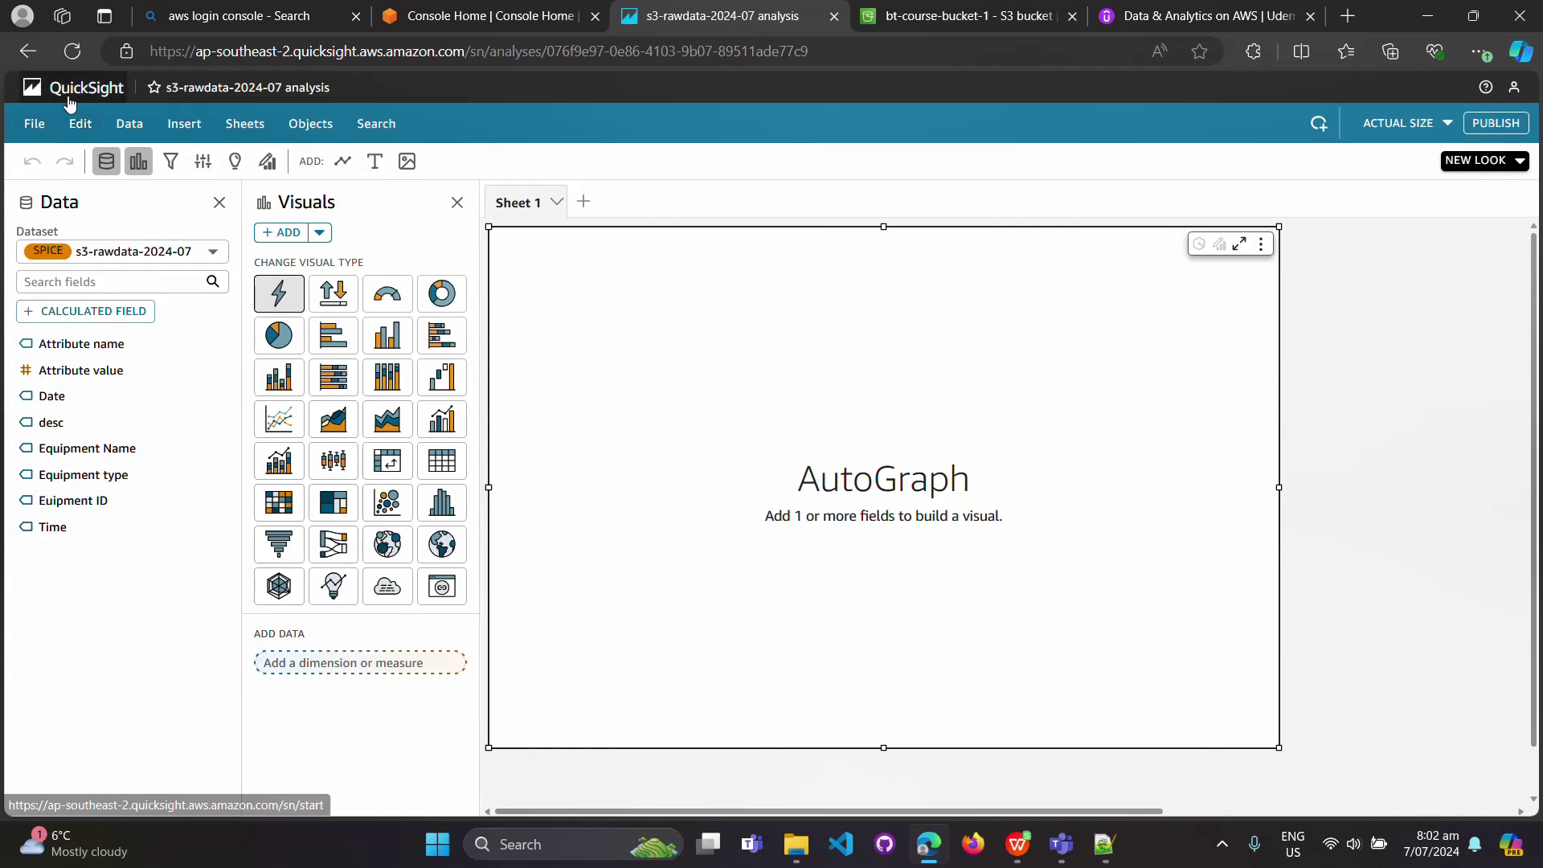
Return to the QuickSight home page and check the last modified time of s3-rawdata-2024-07 in the datasets list
left_click(32, 93)
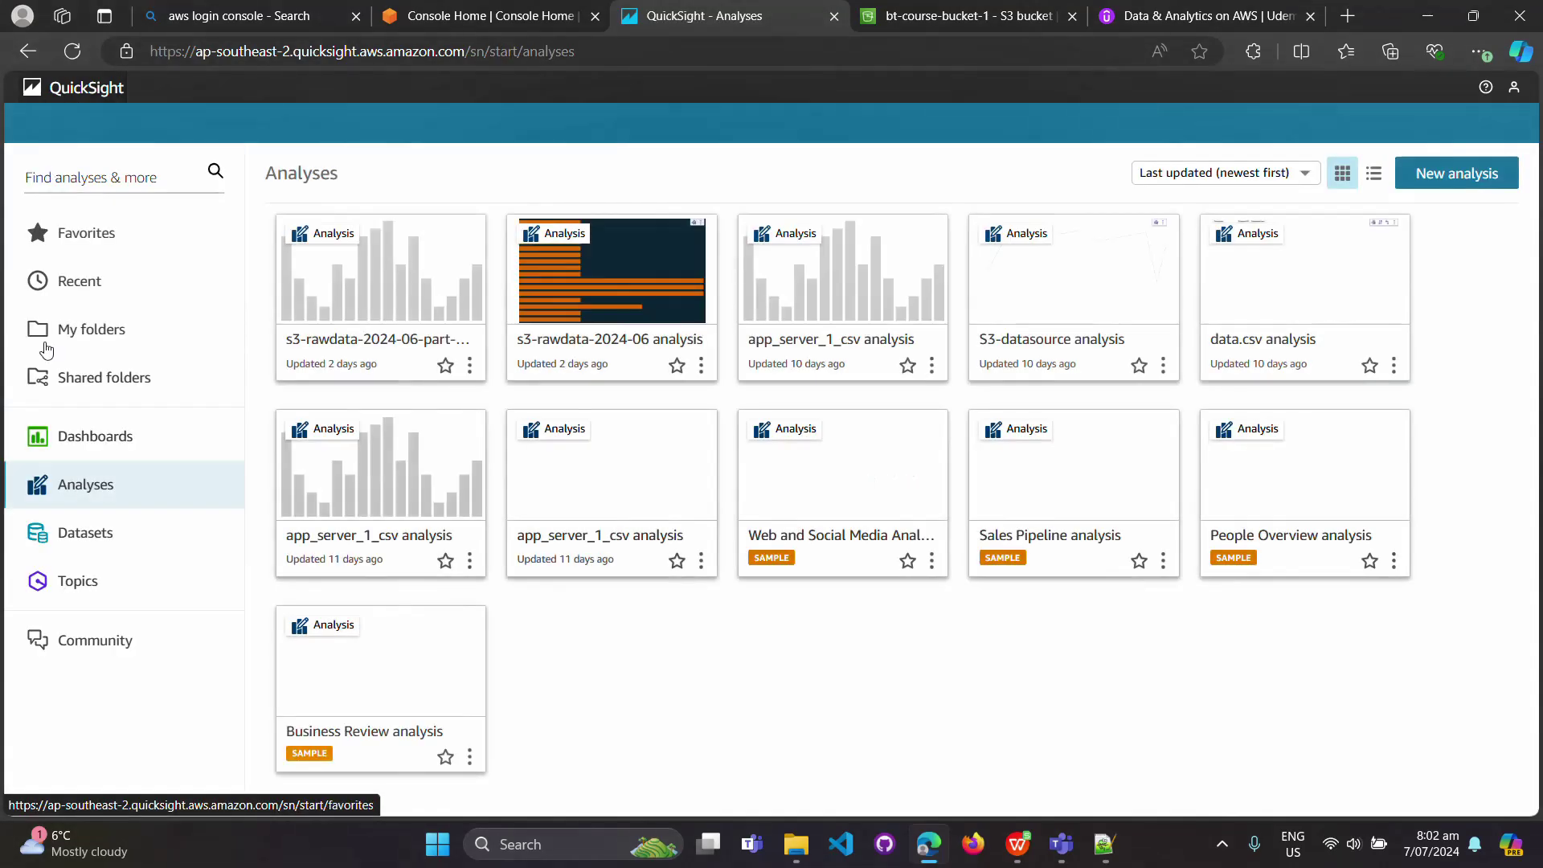
left_click(95, 536)
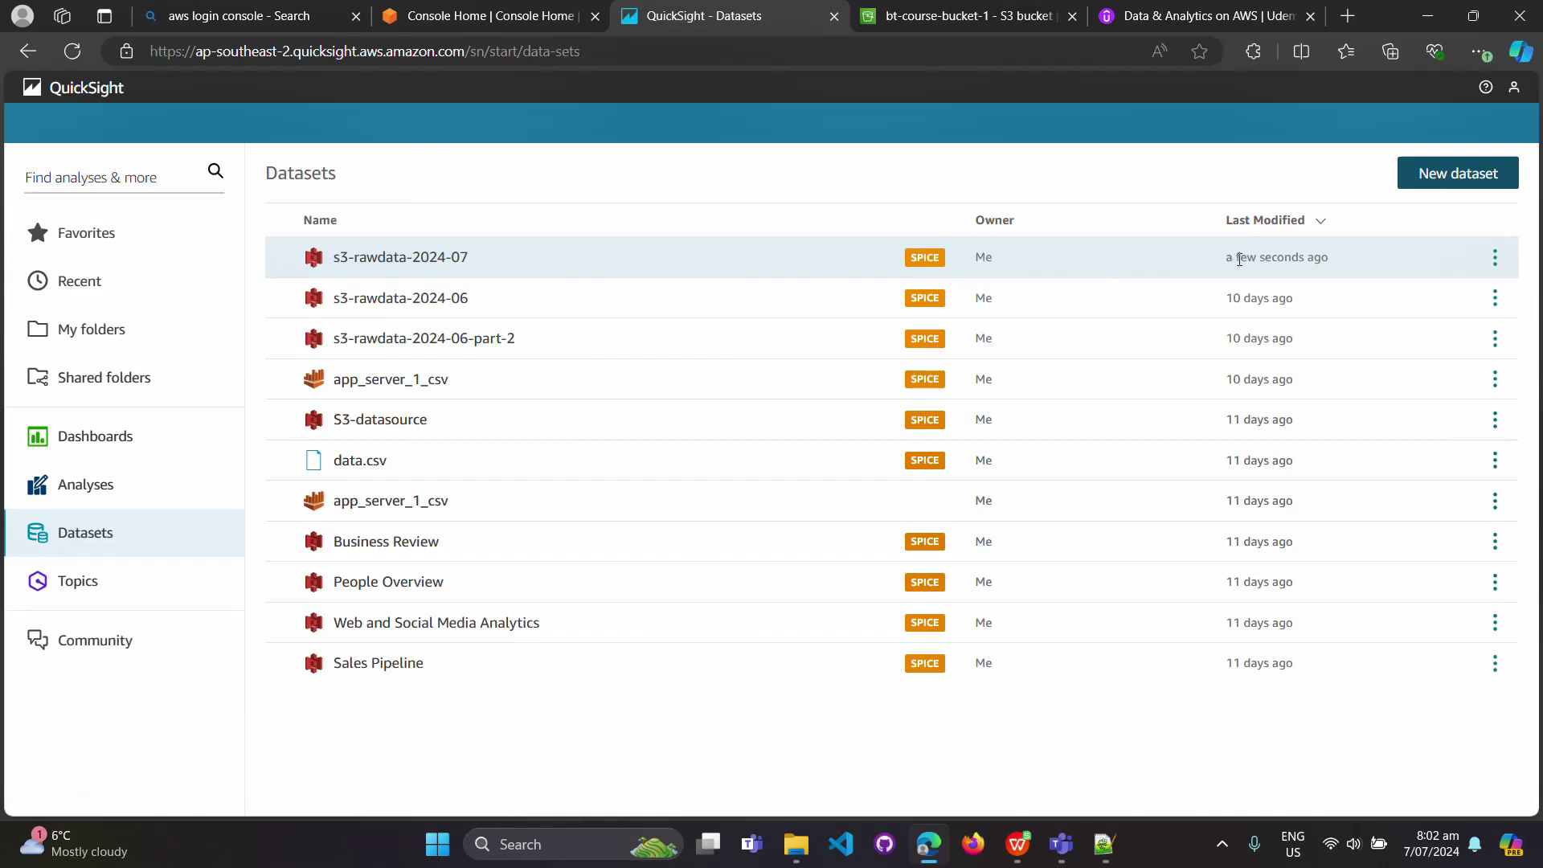
left_click_drag(1223, 262, 1344, 266)
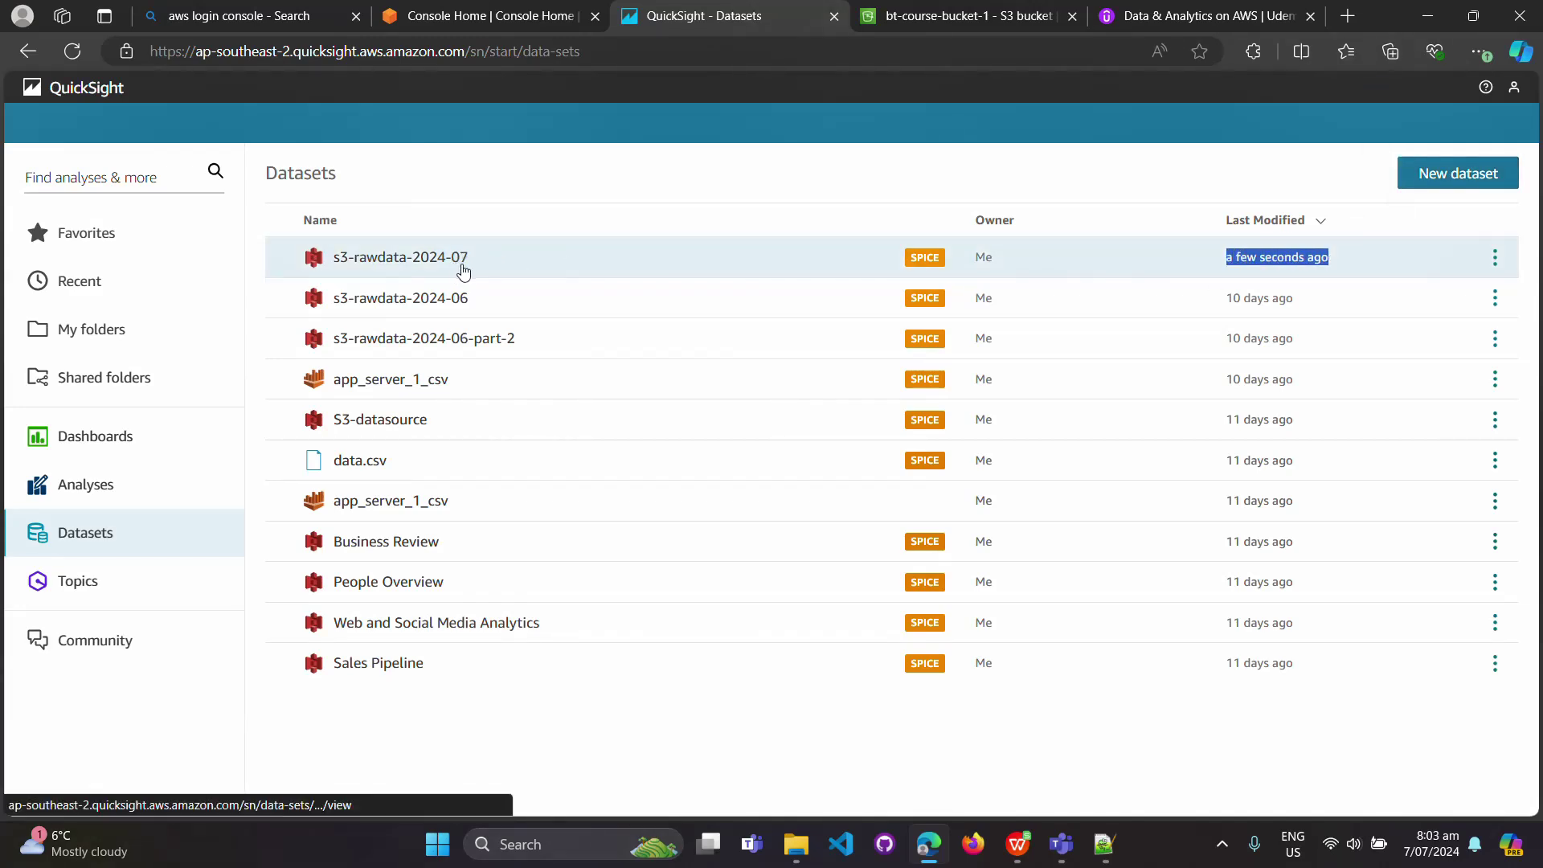
Create a new analysis from the s3-rawdata-2024-07 dataset with an interactive sheet, Tiled layout, optimized for 1600px
left_click(107, 498)
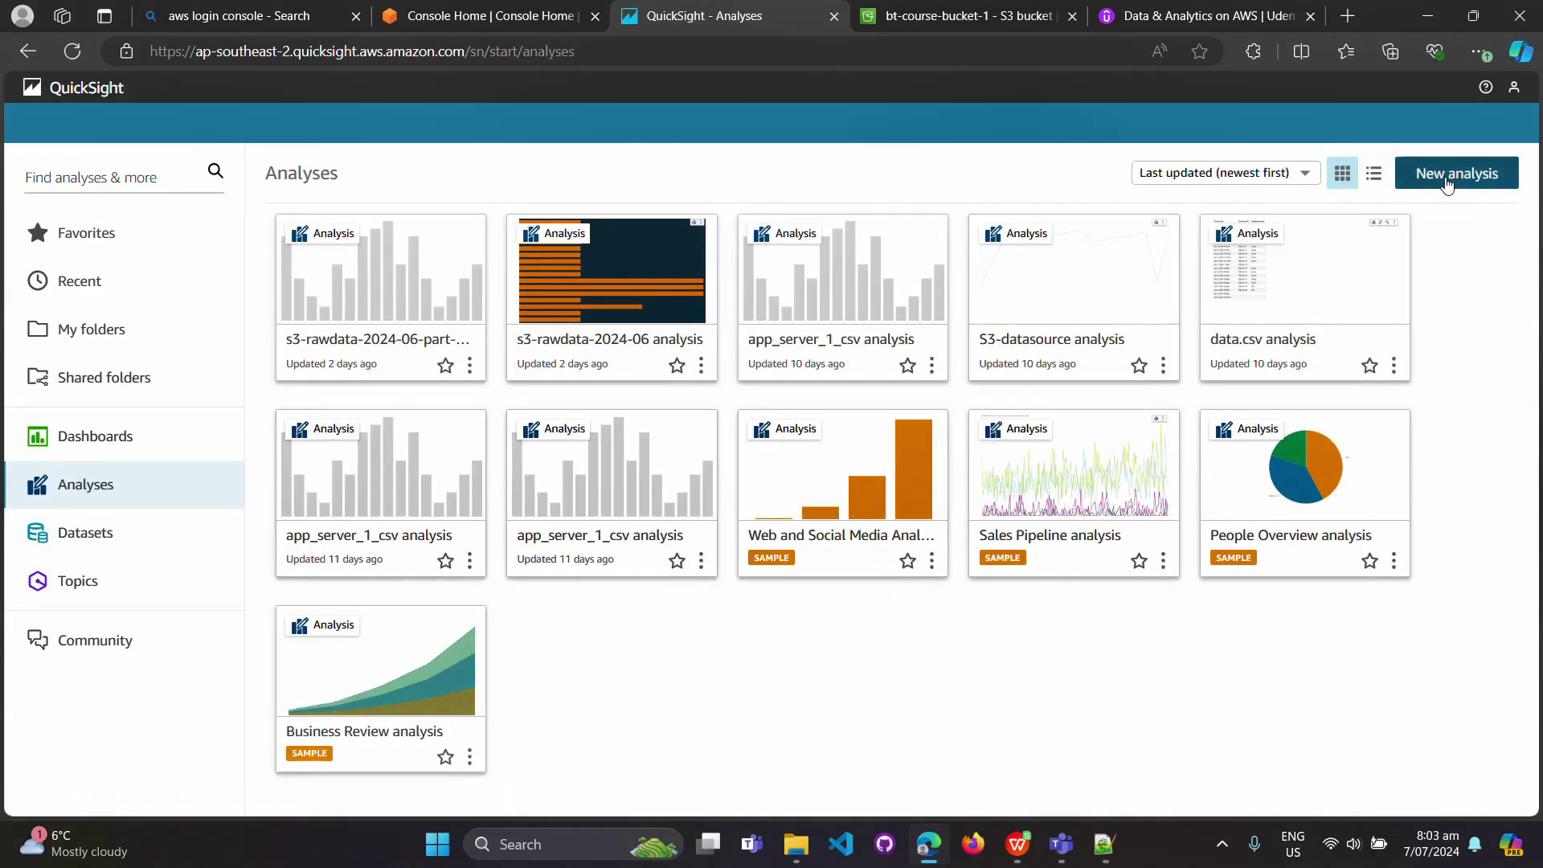
left_click(1447, 180)
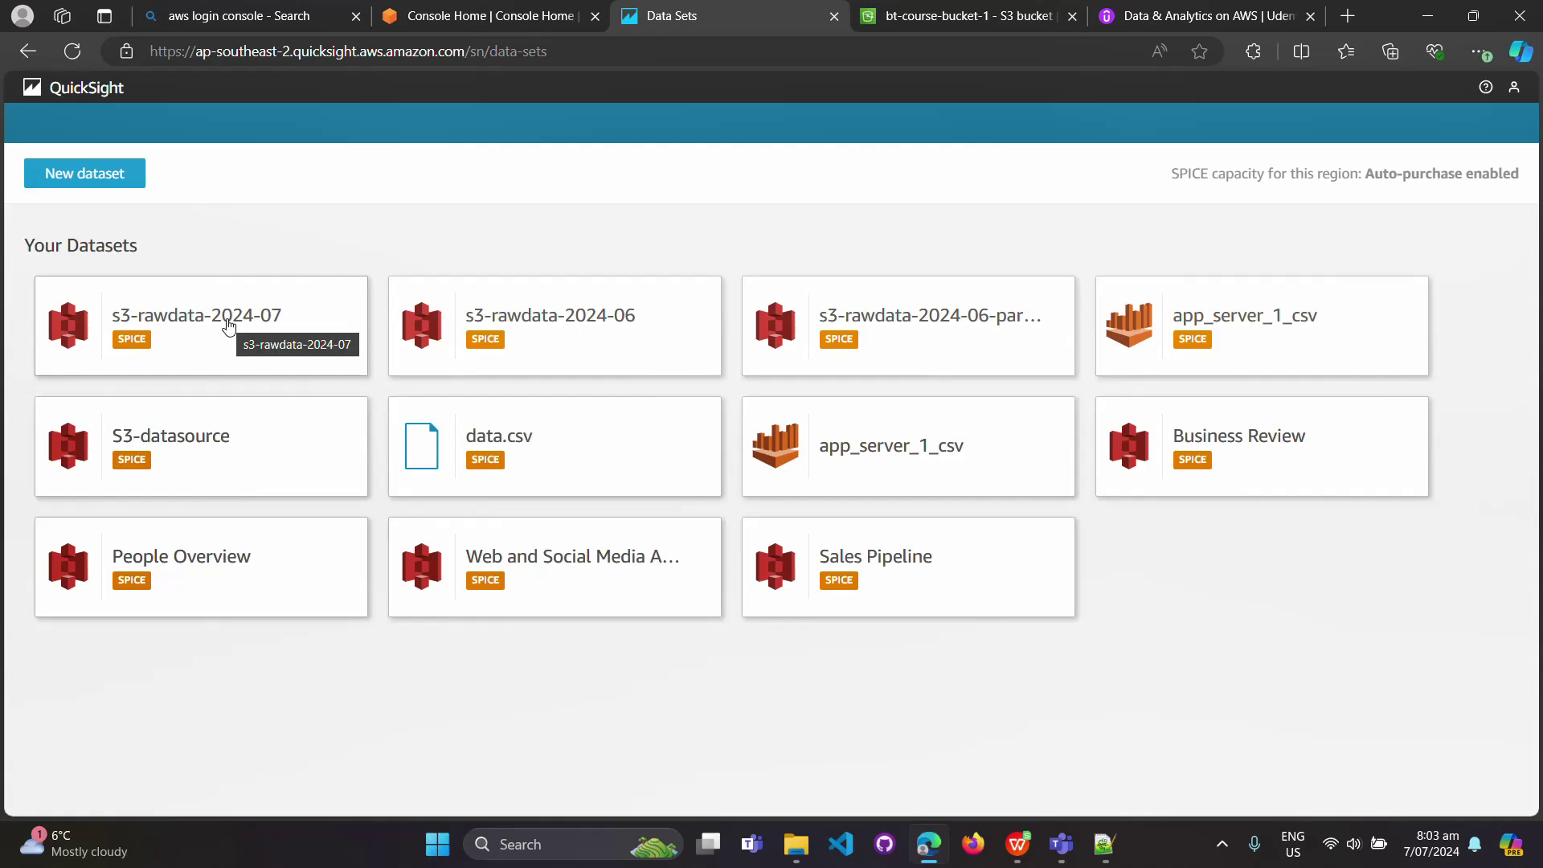
left_click(228, 331)
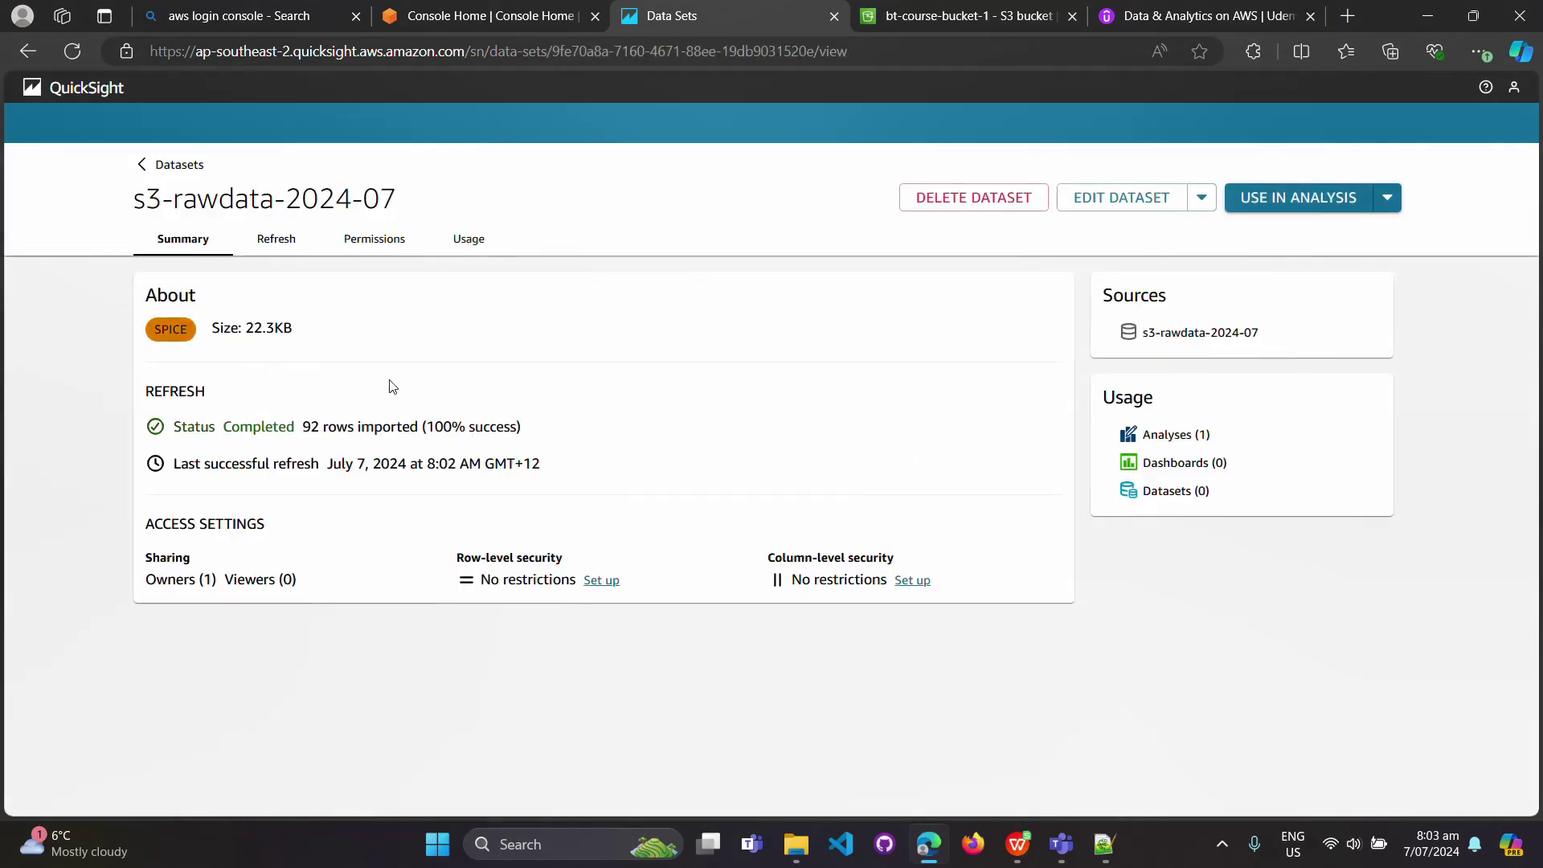
left_click(1286, 211)
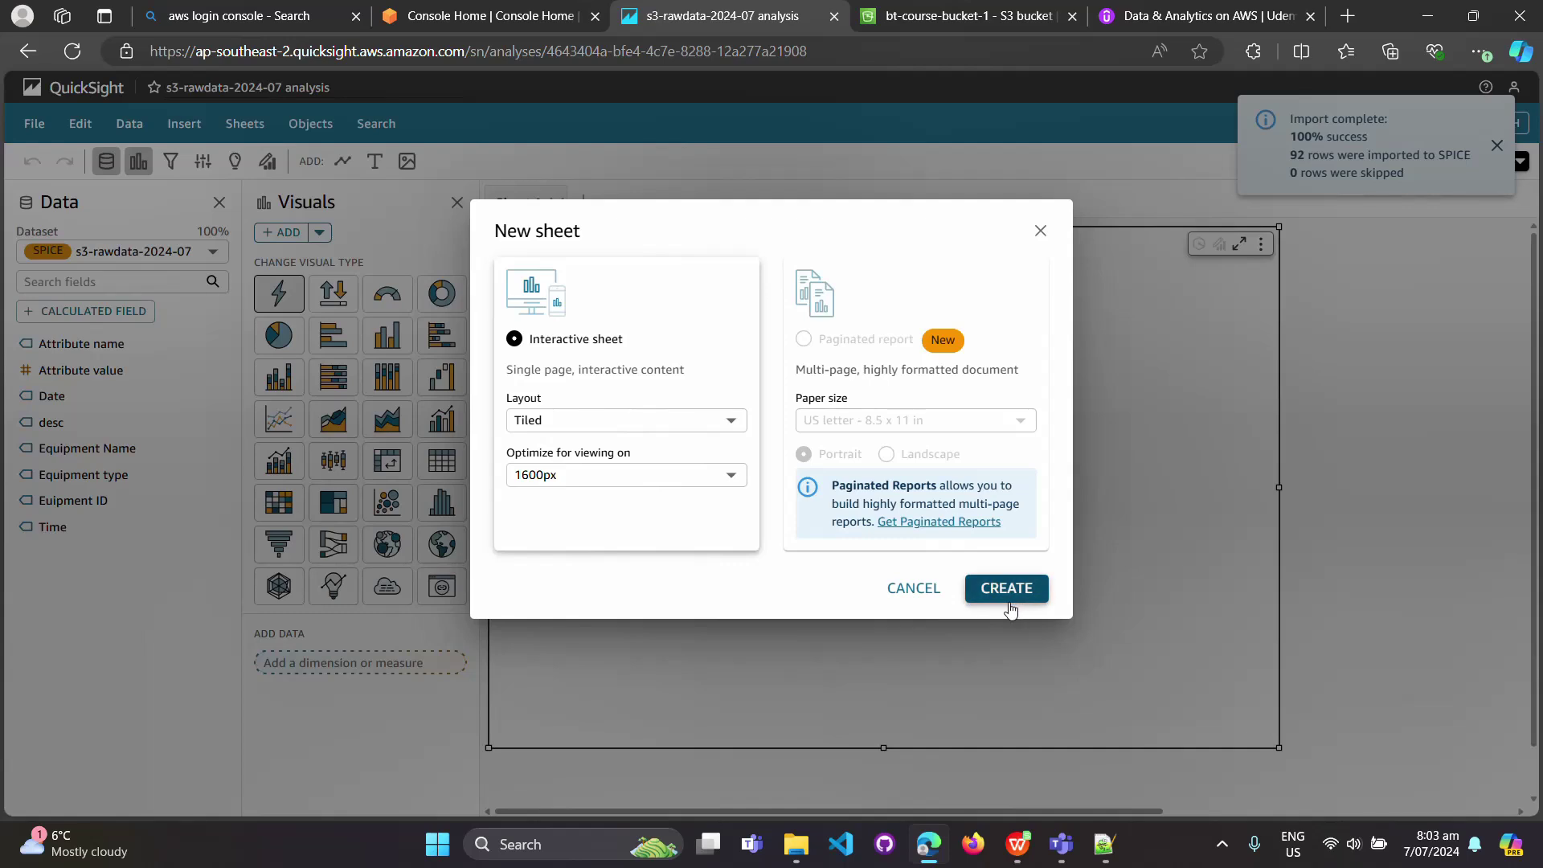
left_click(1007, 589)
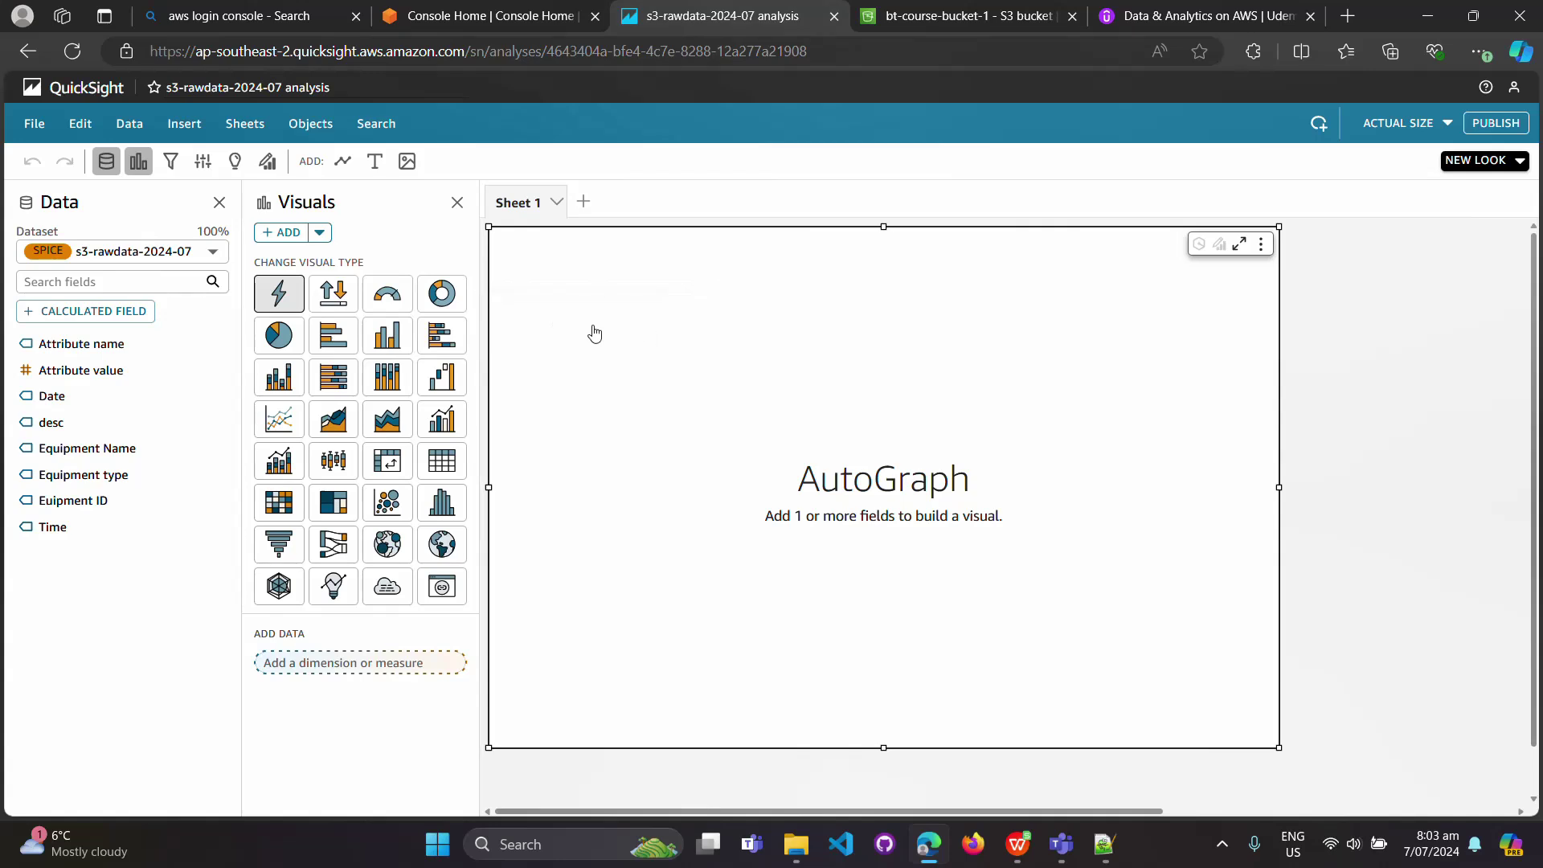
Change the blank visual to a donut chart and insert another blank visual on the sheet
left_click(448, 301)
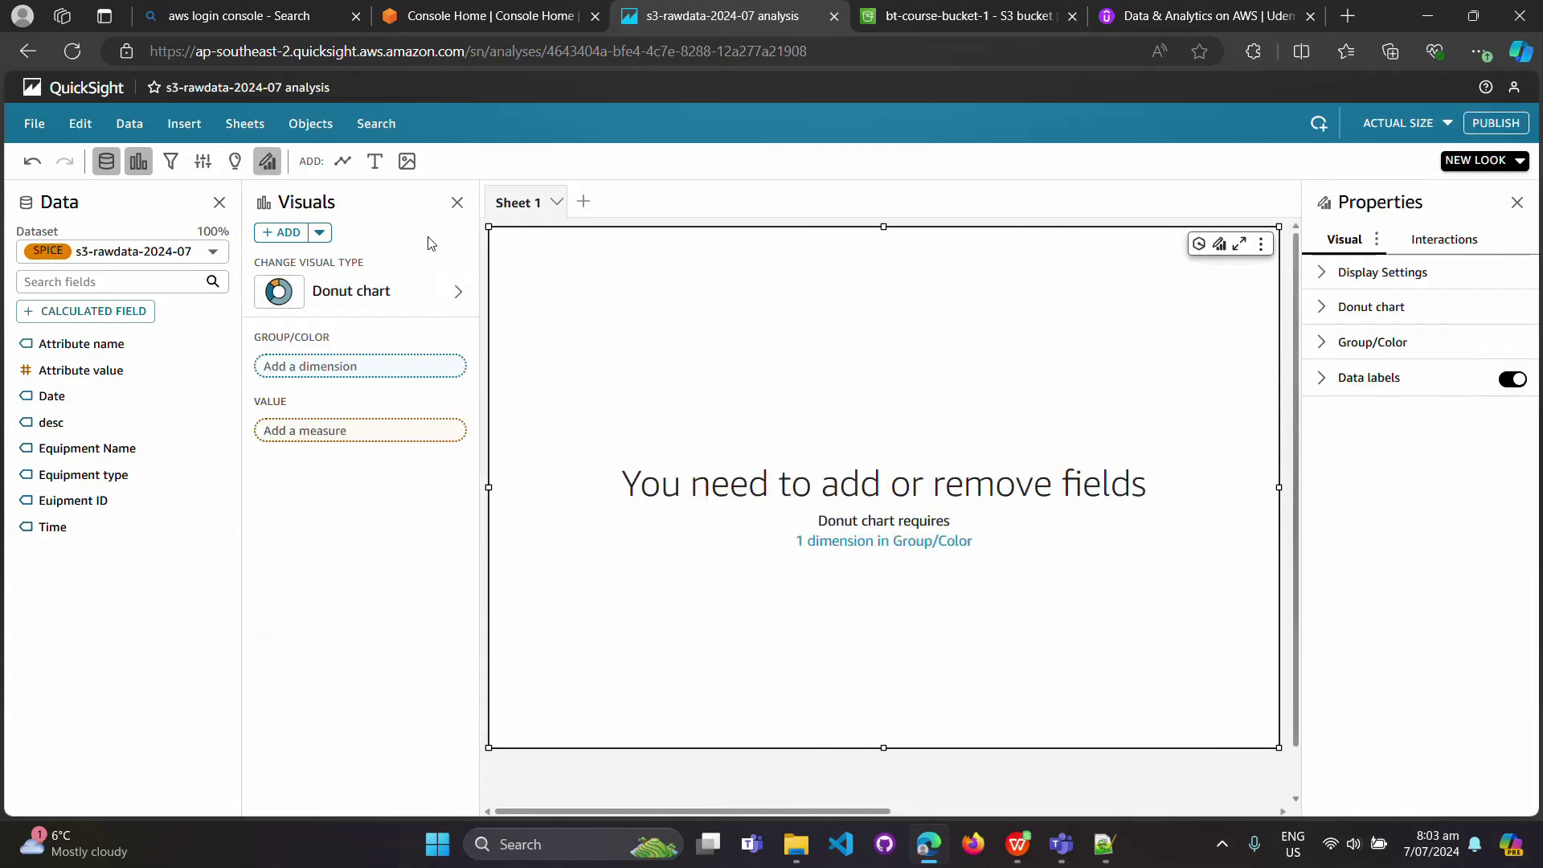
left_click(457, 204)
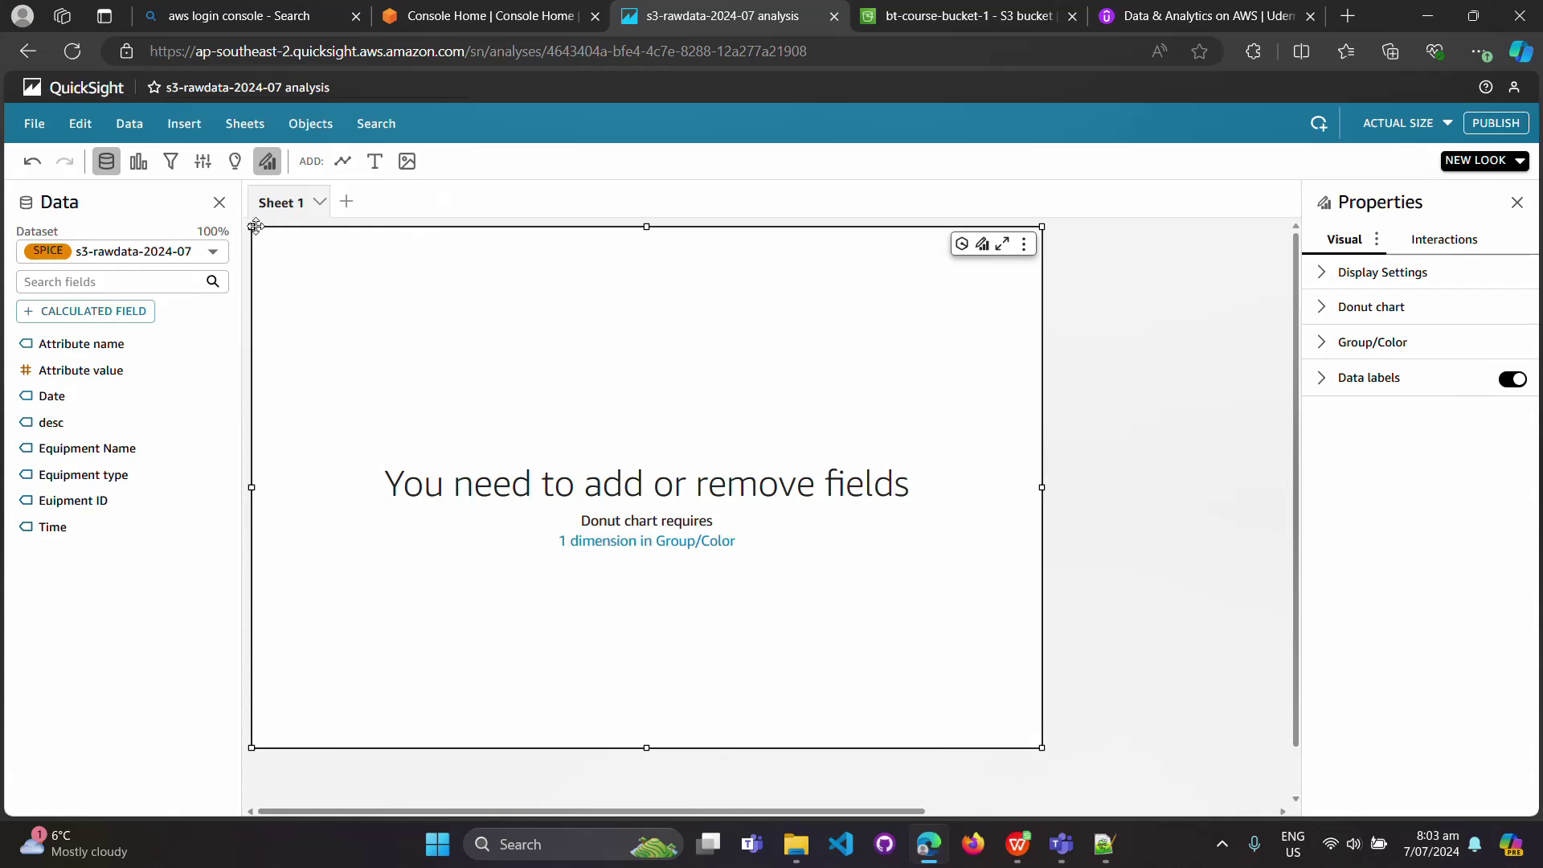
left_click(169, 127)
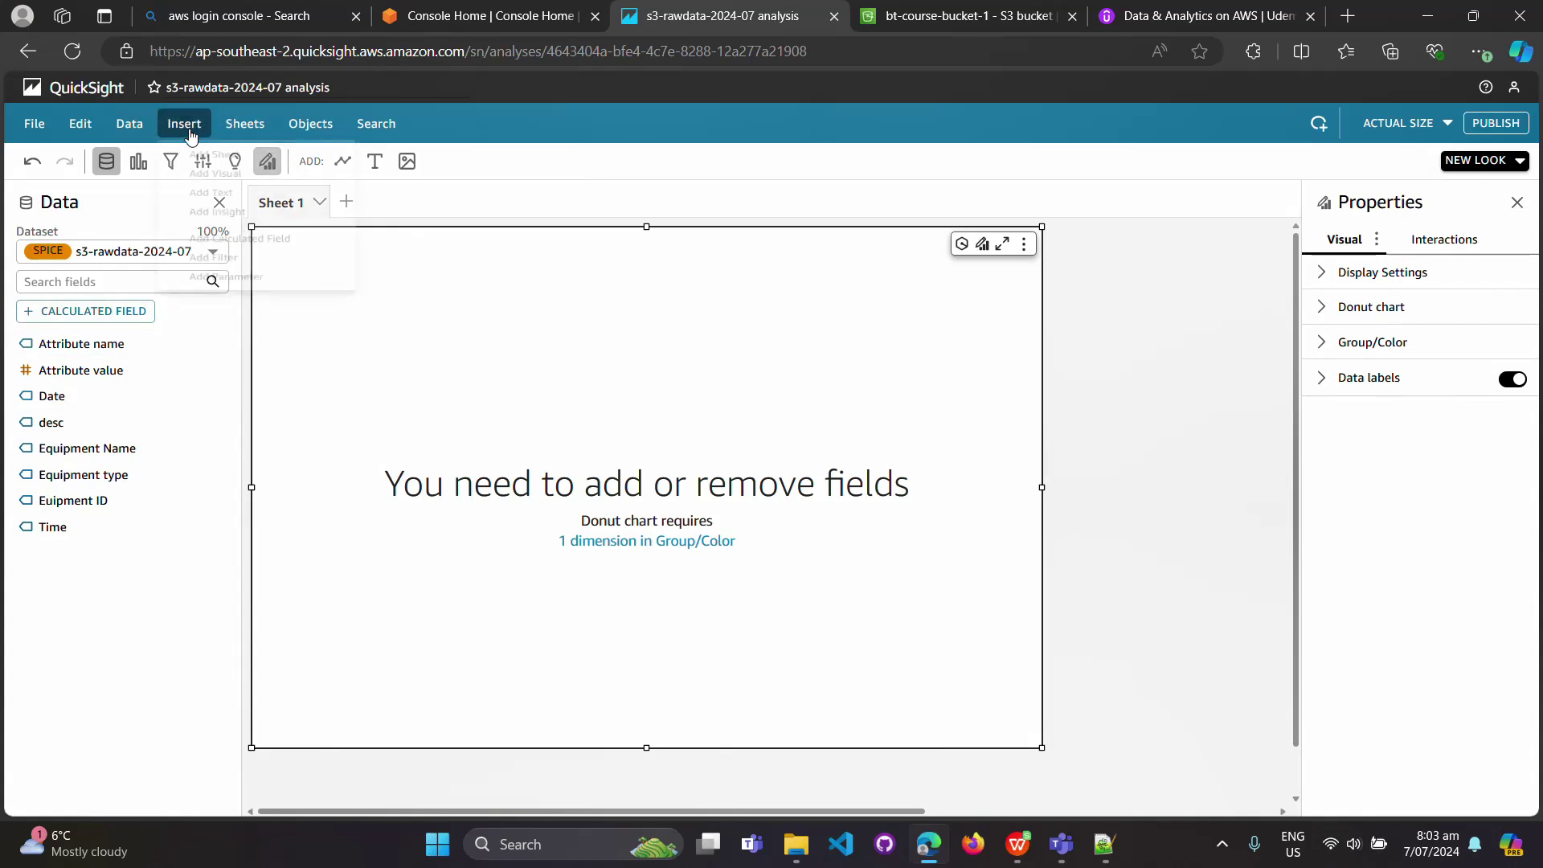
left_click(222, 183)
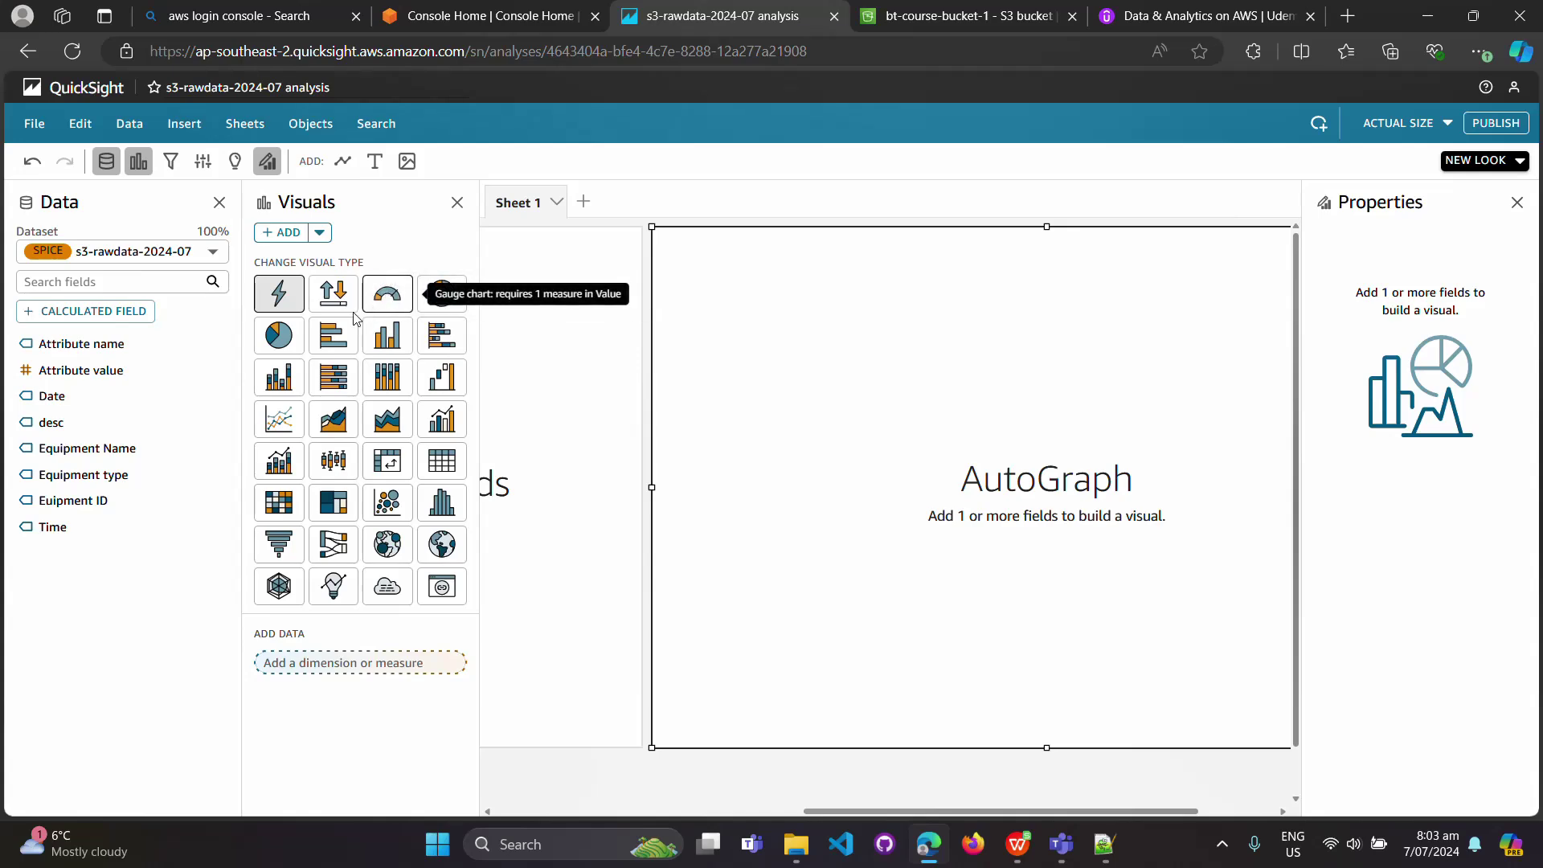
Add a new donut chart visual and group it by the Equipment type field
left_click(320, 233)
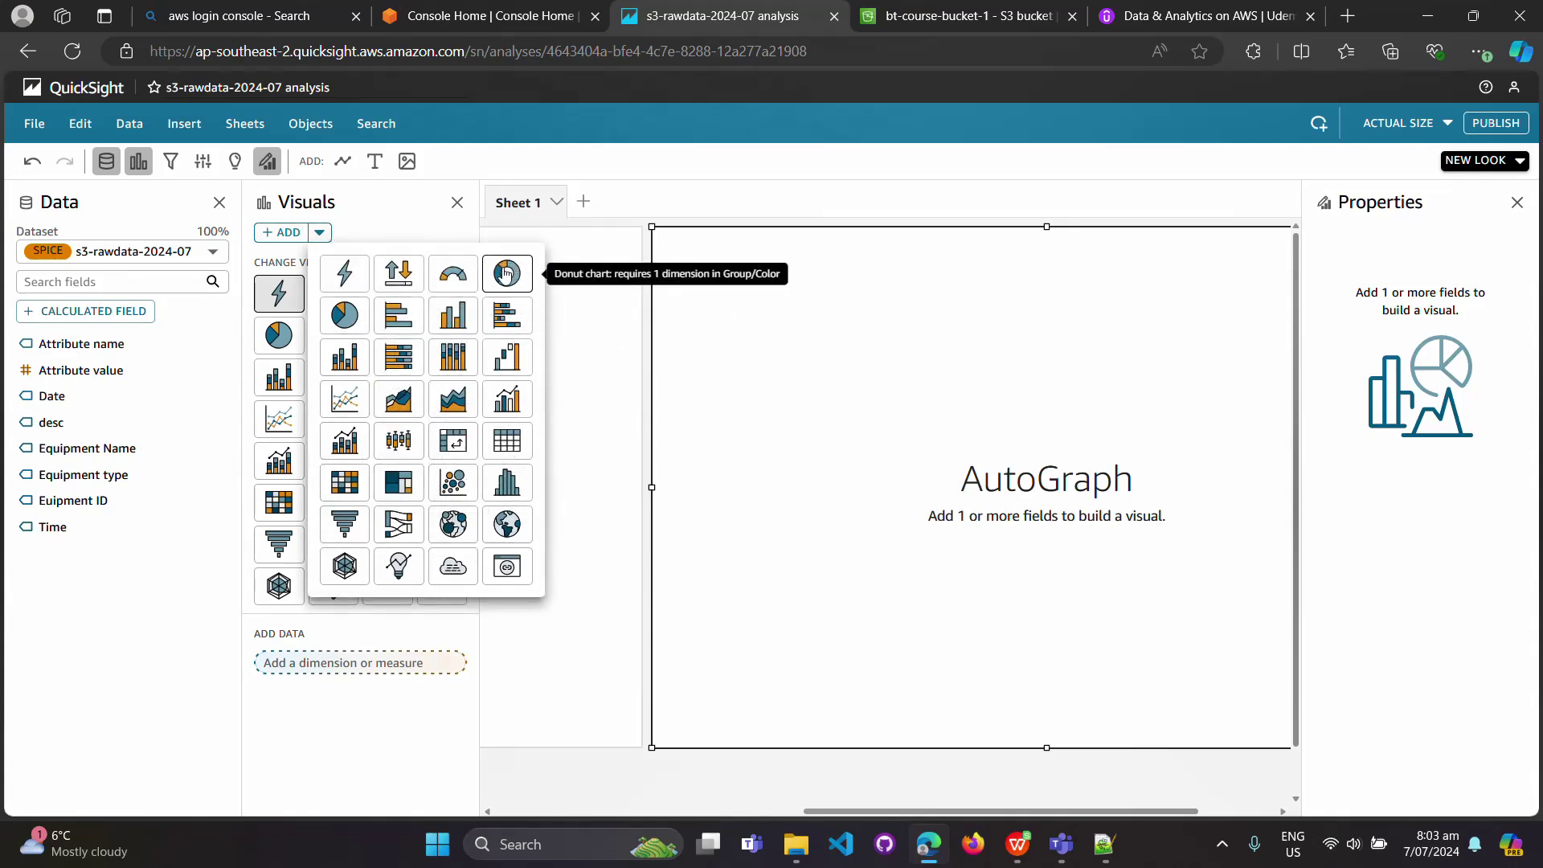
left_click(507, 274)
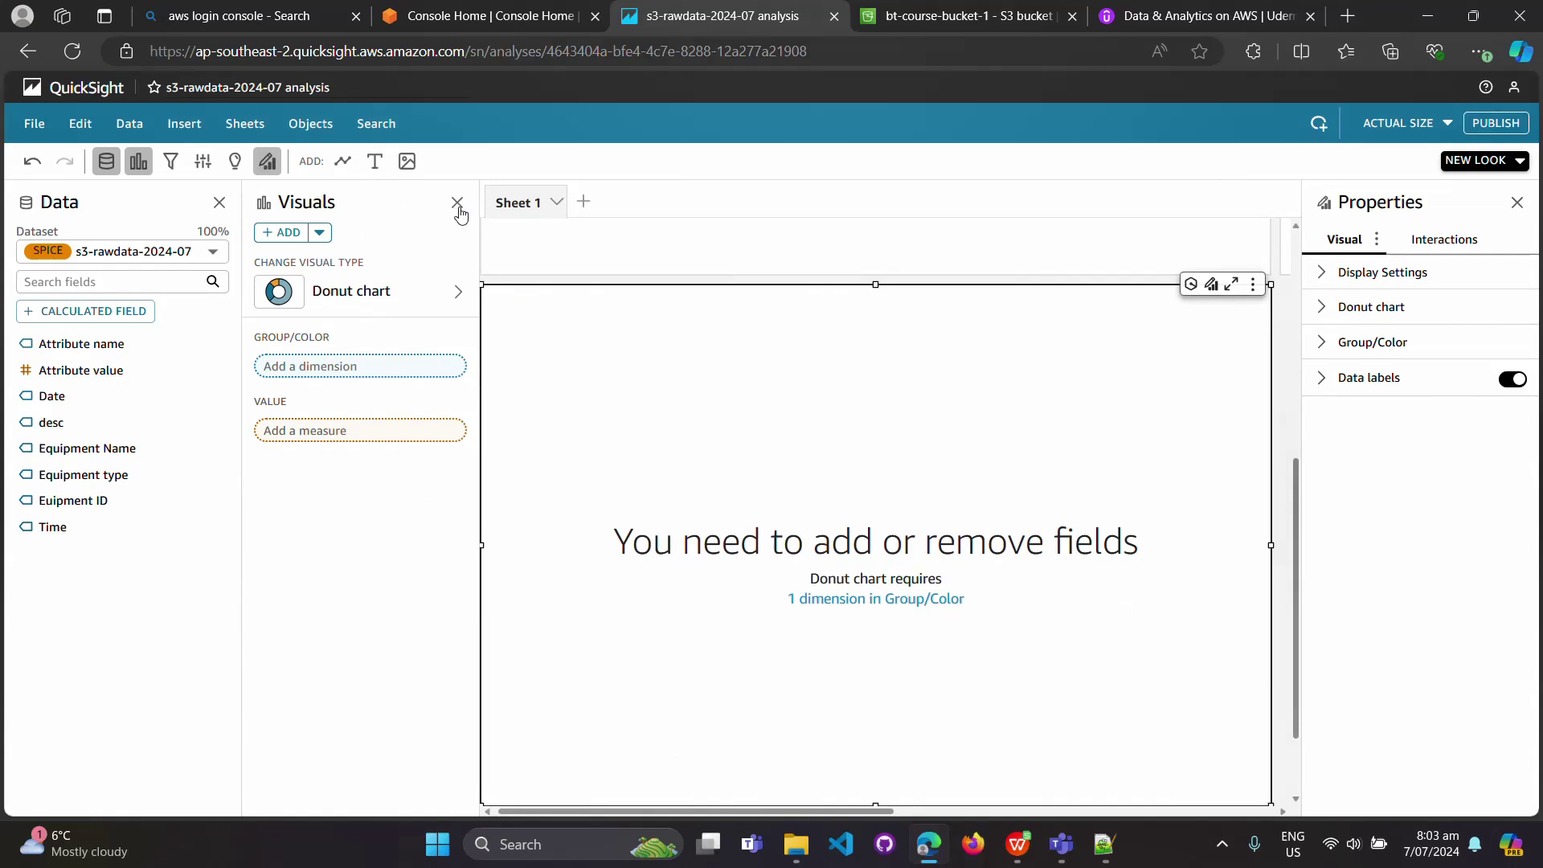
left_click(322, 236)
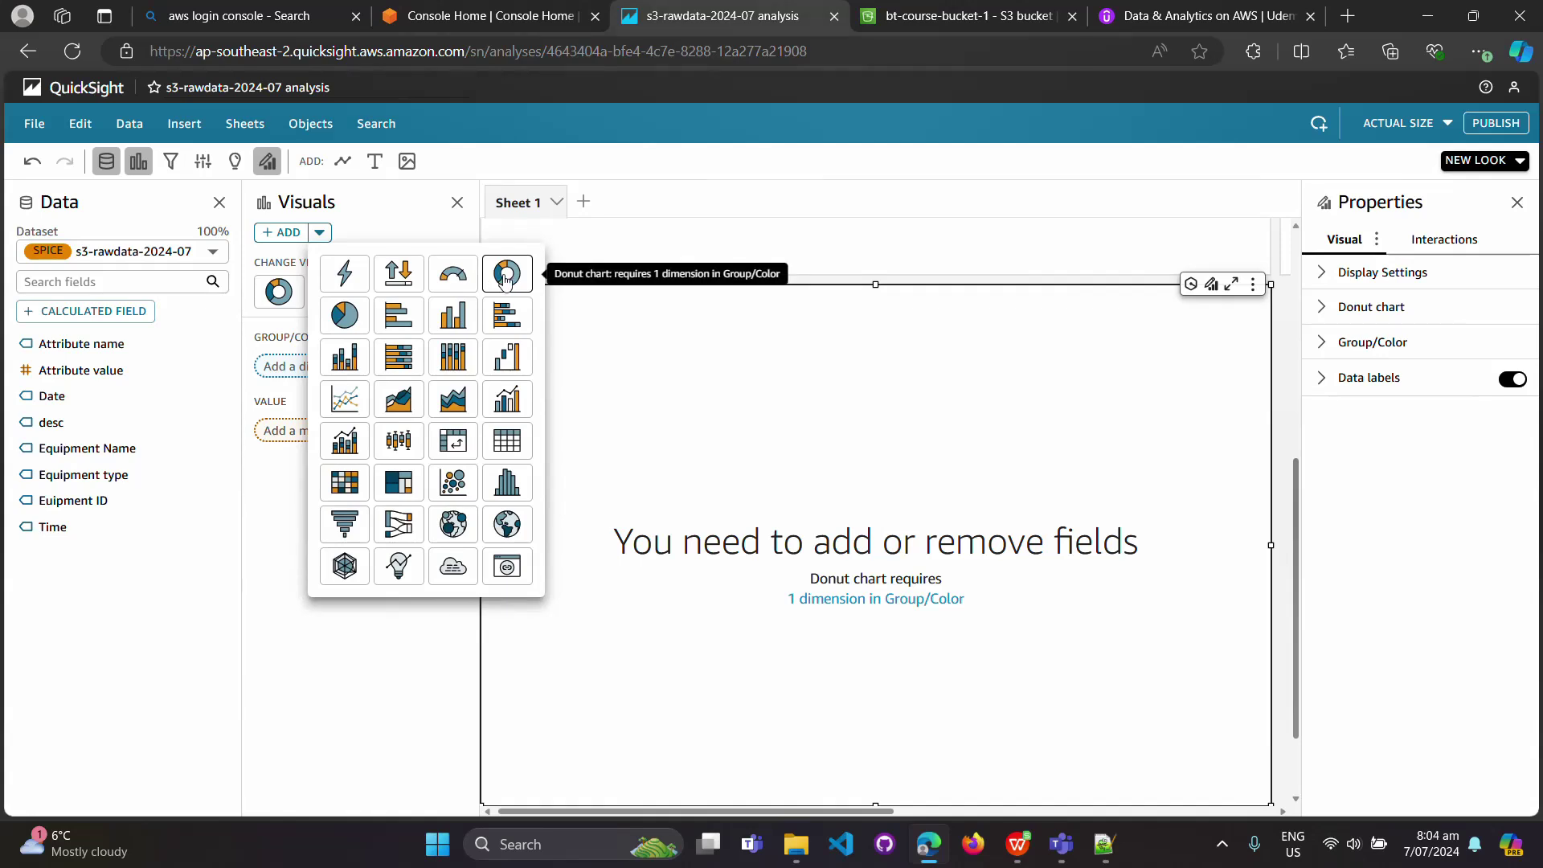
left_click(776, 409)
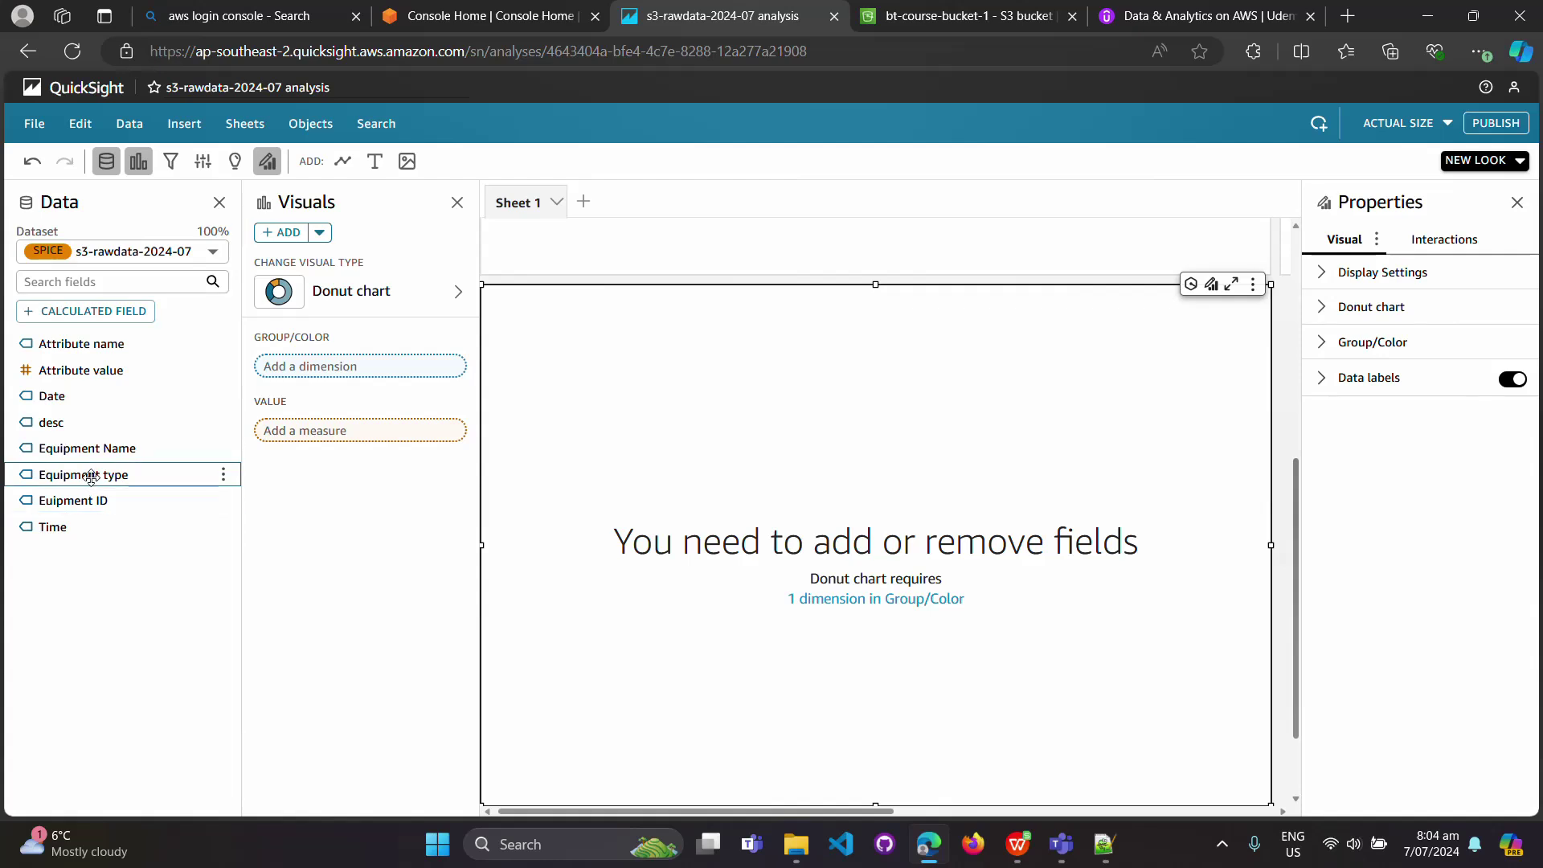
left_click_drag(90, 475, 359, 371)
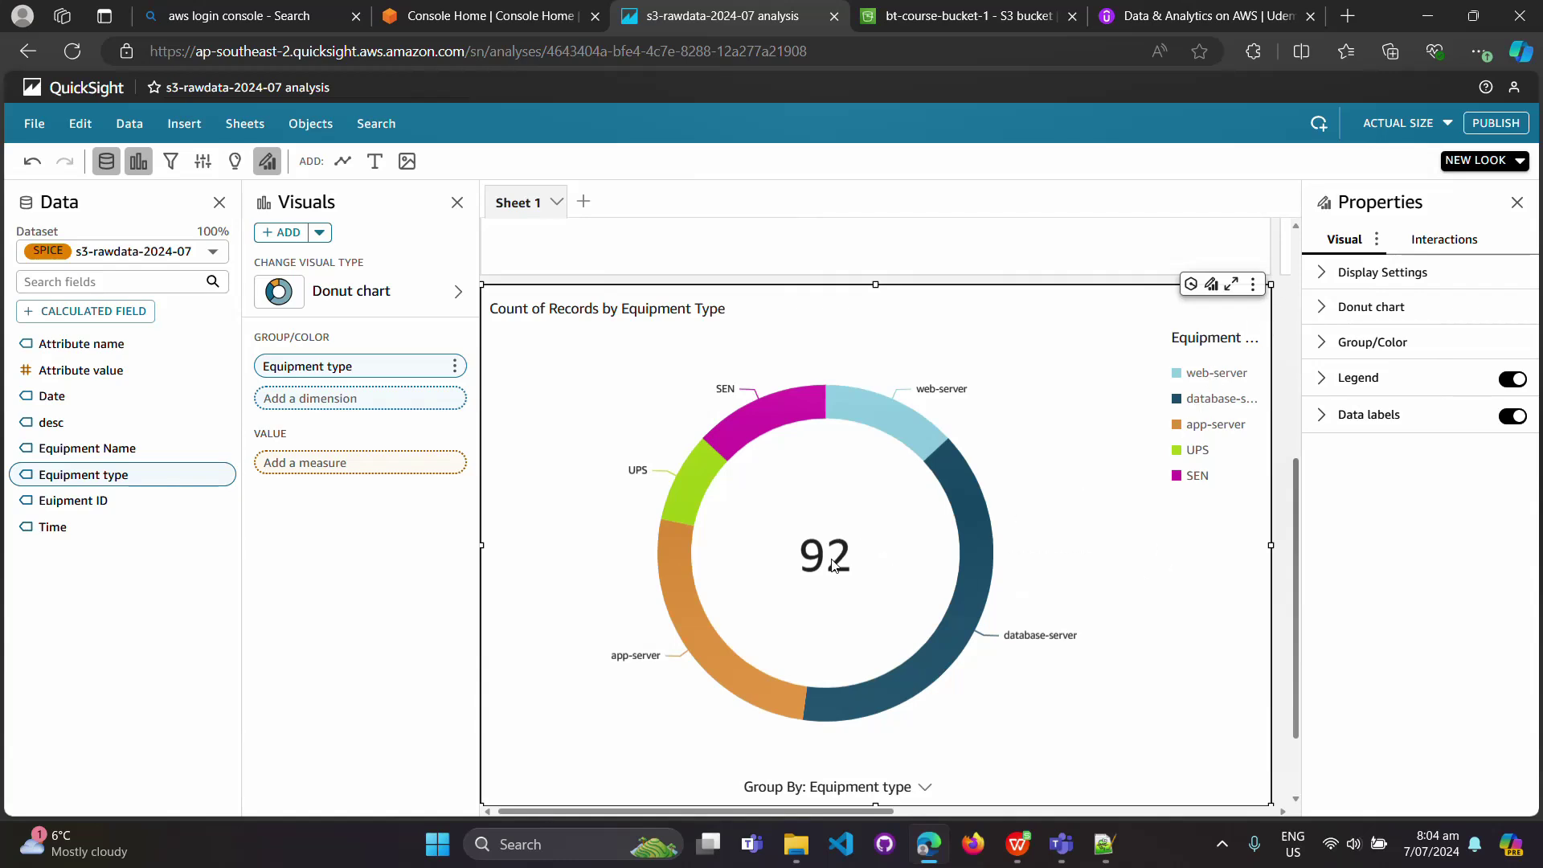
Examine the donut chart's record count and percentage for each equipment type
mouse_move(830, 814)
left_mouse_down()
mouse_move(945, 802)
mouse_move(825, 808)
left_mouse_up()
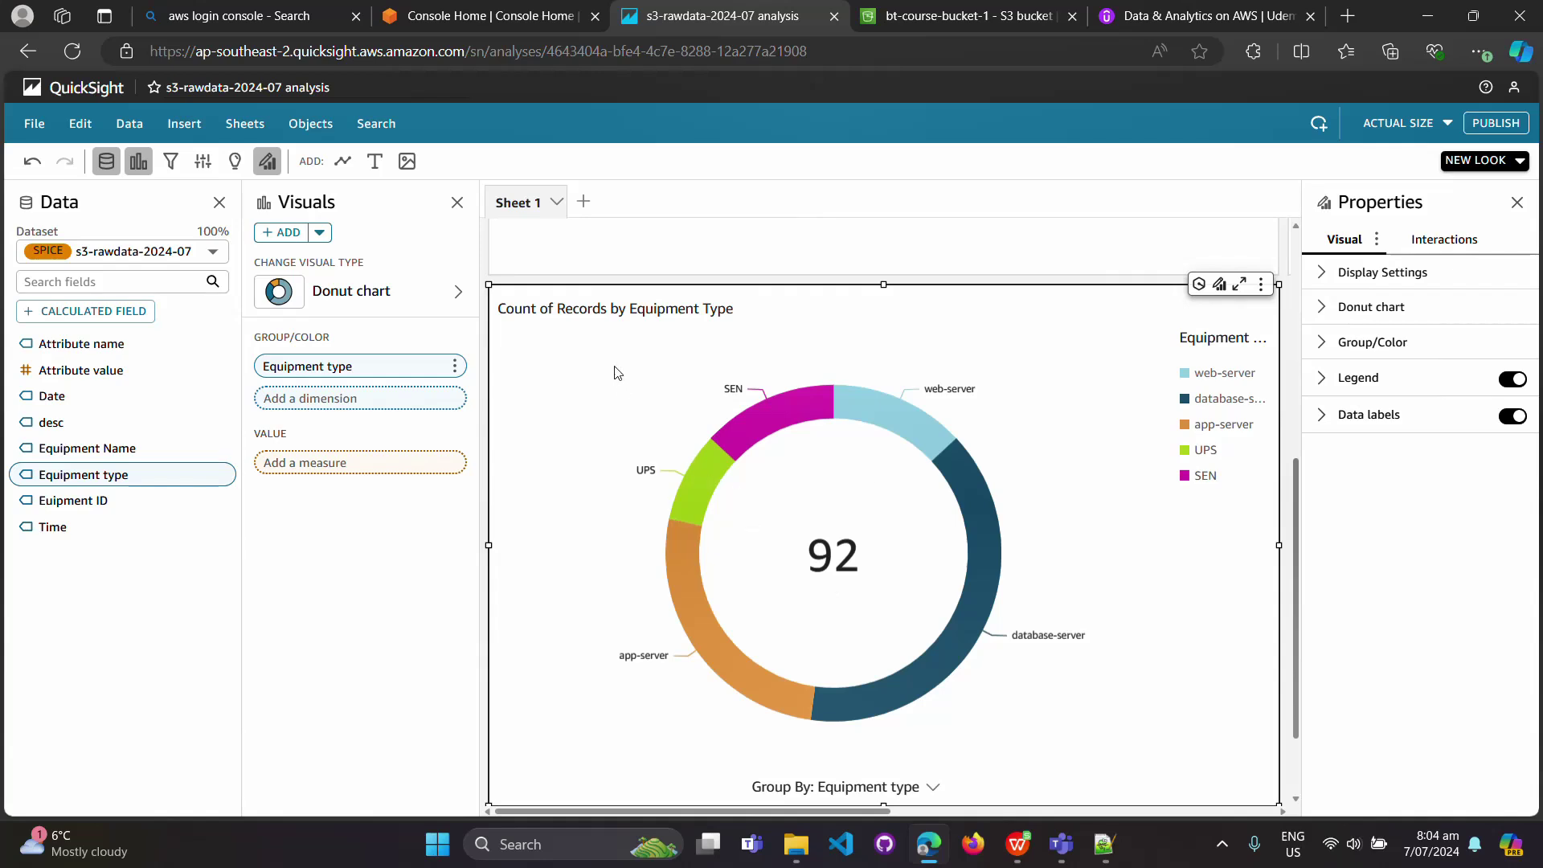
mouse_move(748, 419)
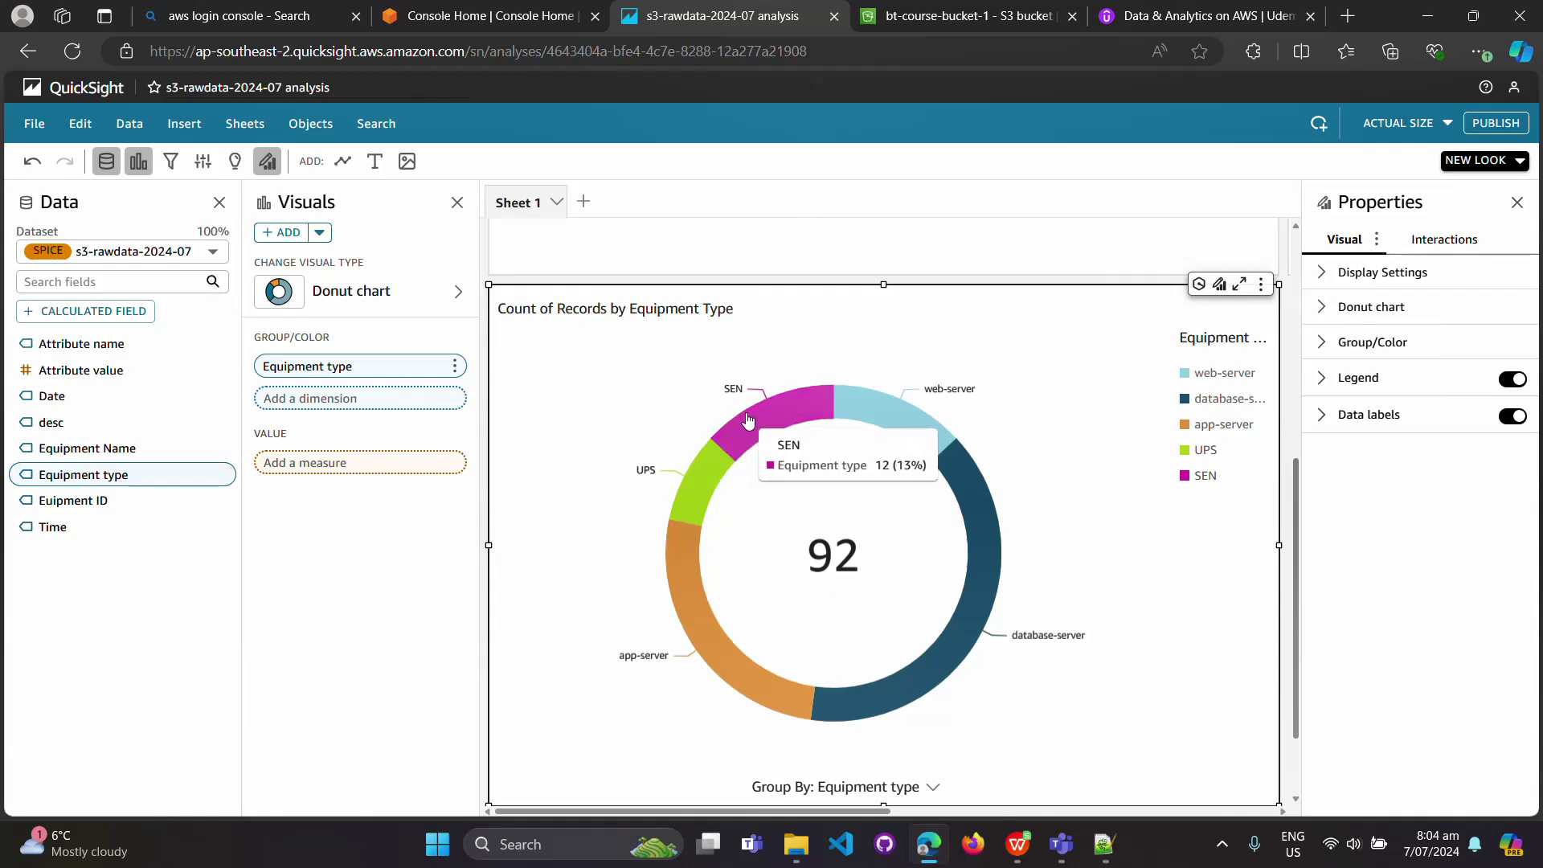
mouse_move(702, 483)
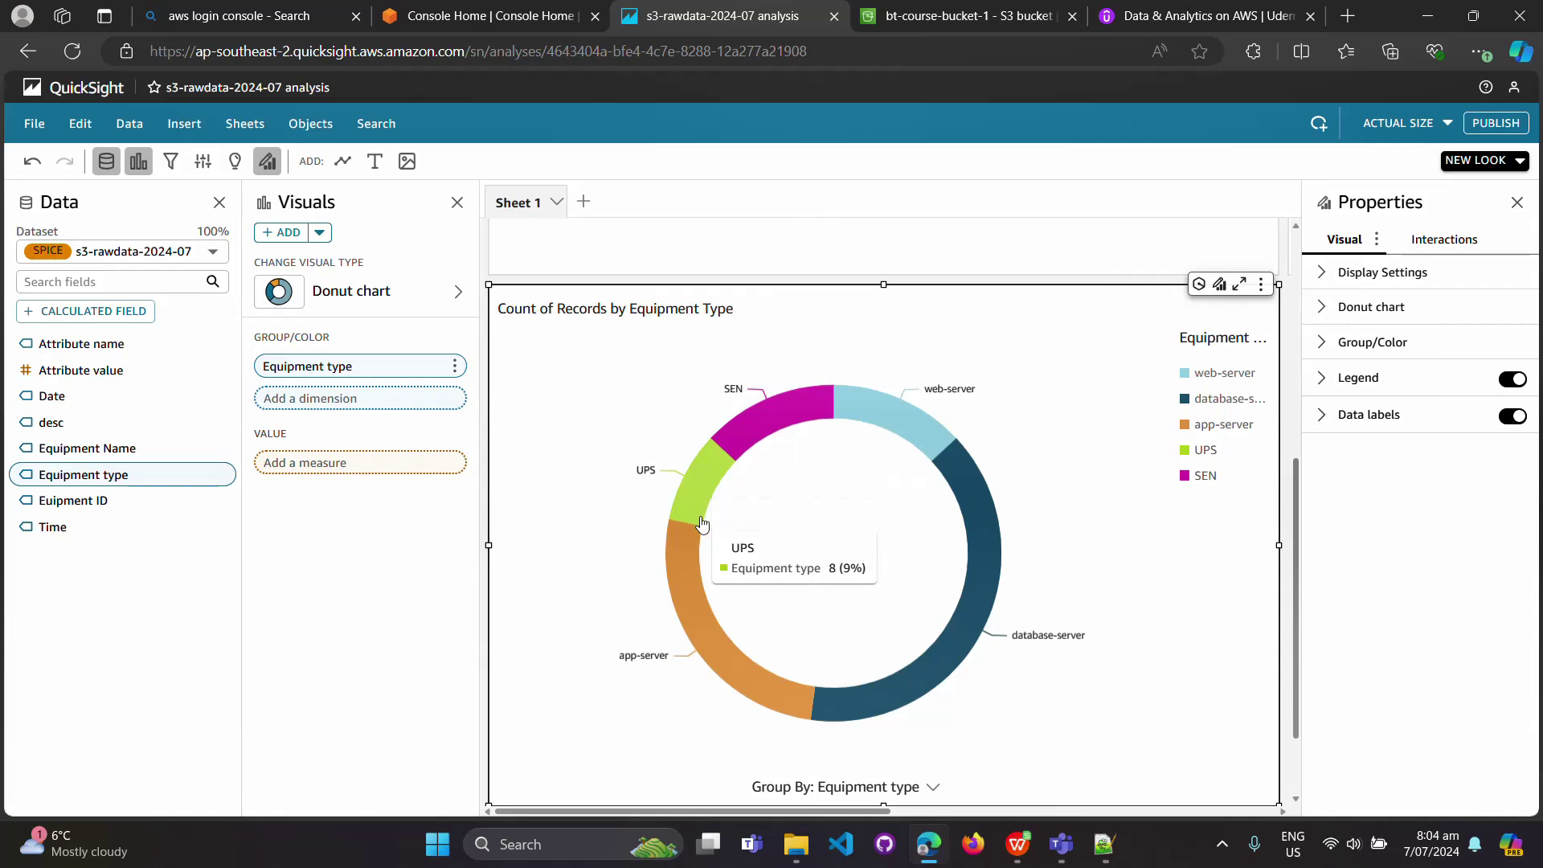
mouse_move(682, 594)
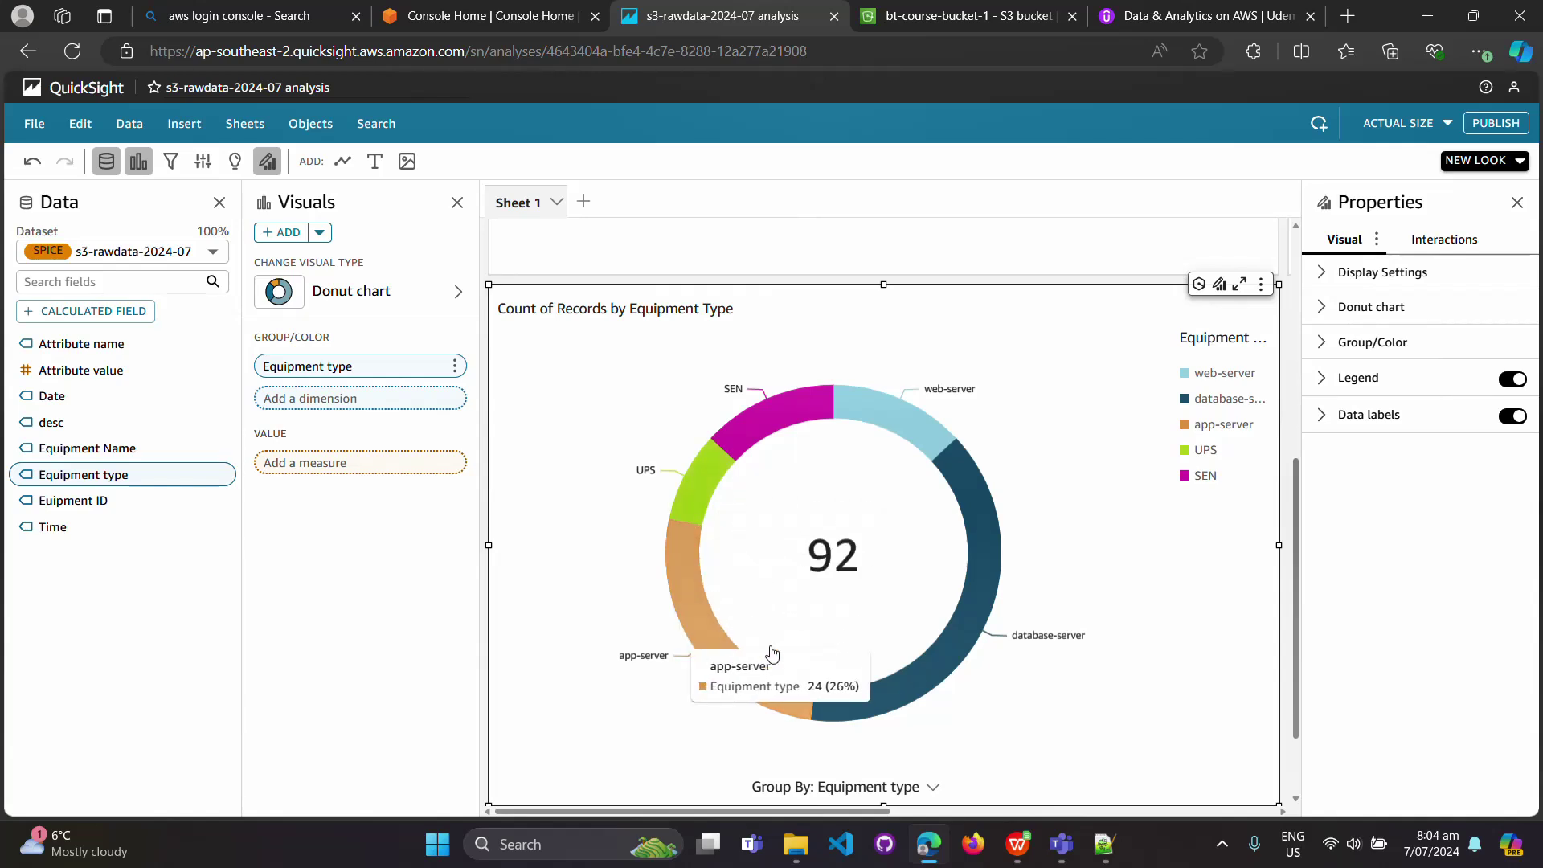
mouse_move(888, 687)
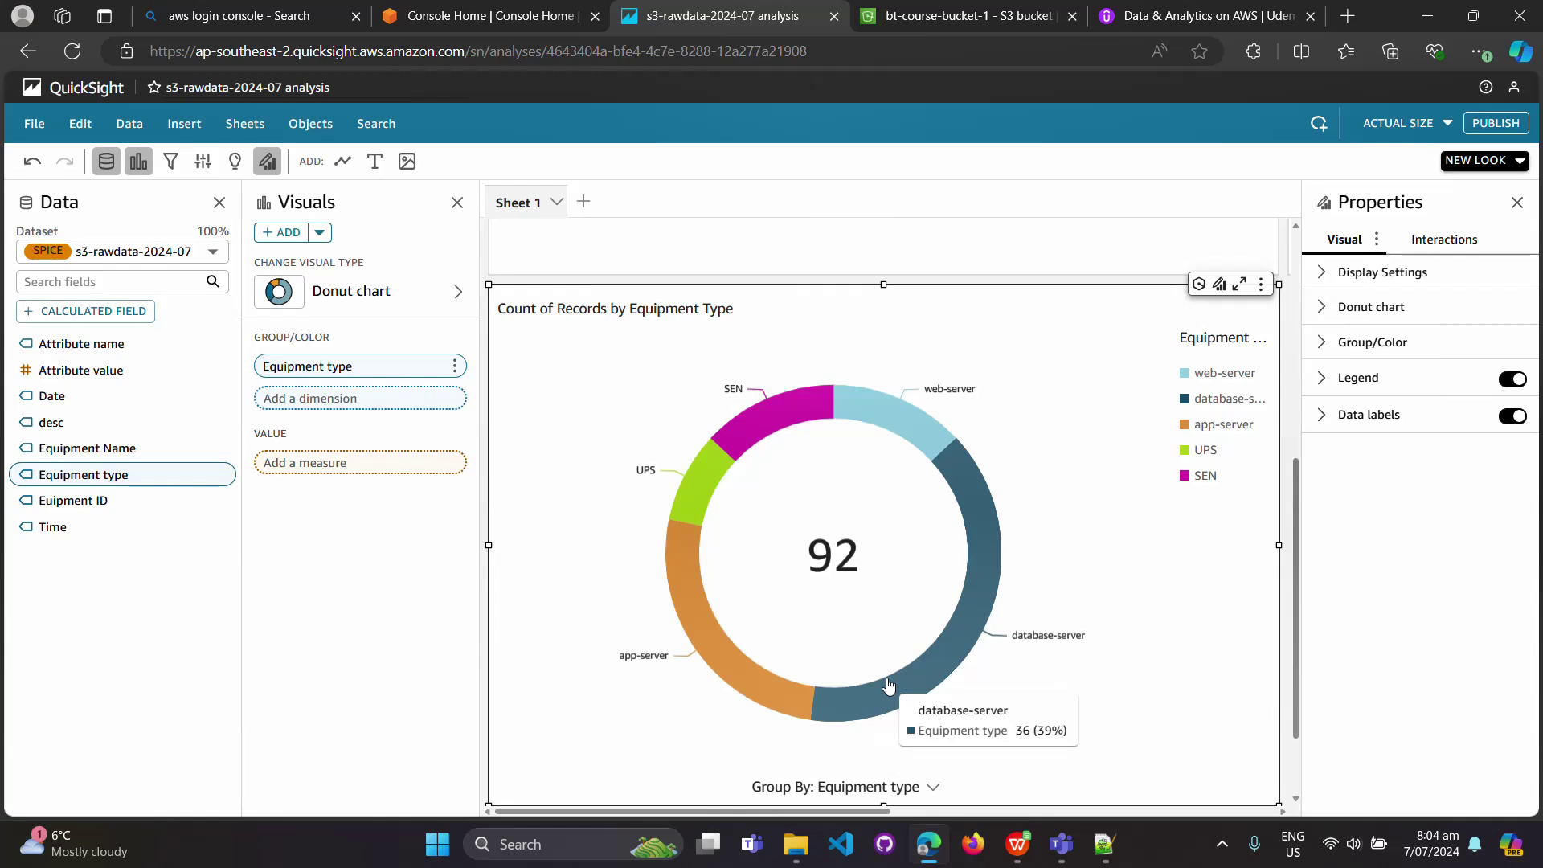
mouse_move(916, 410)
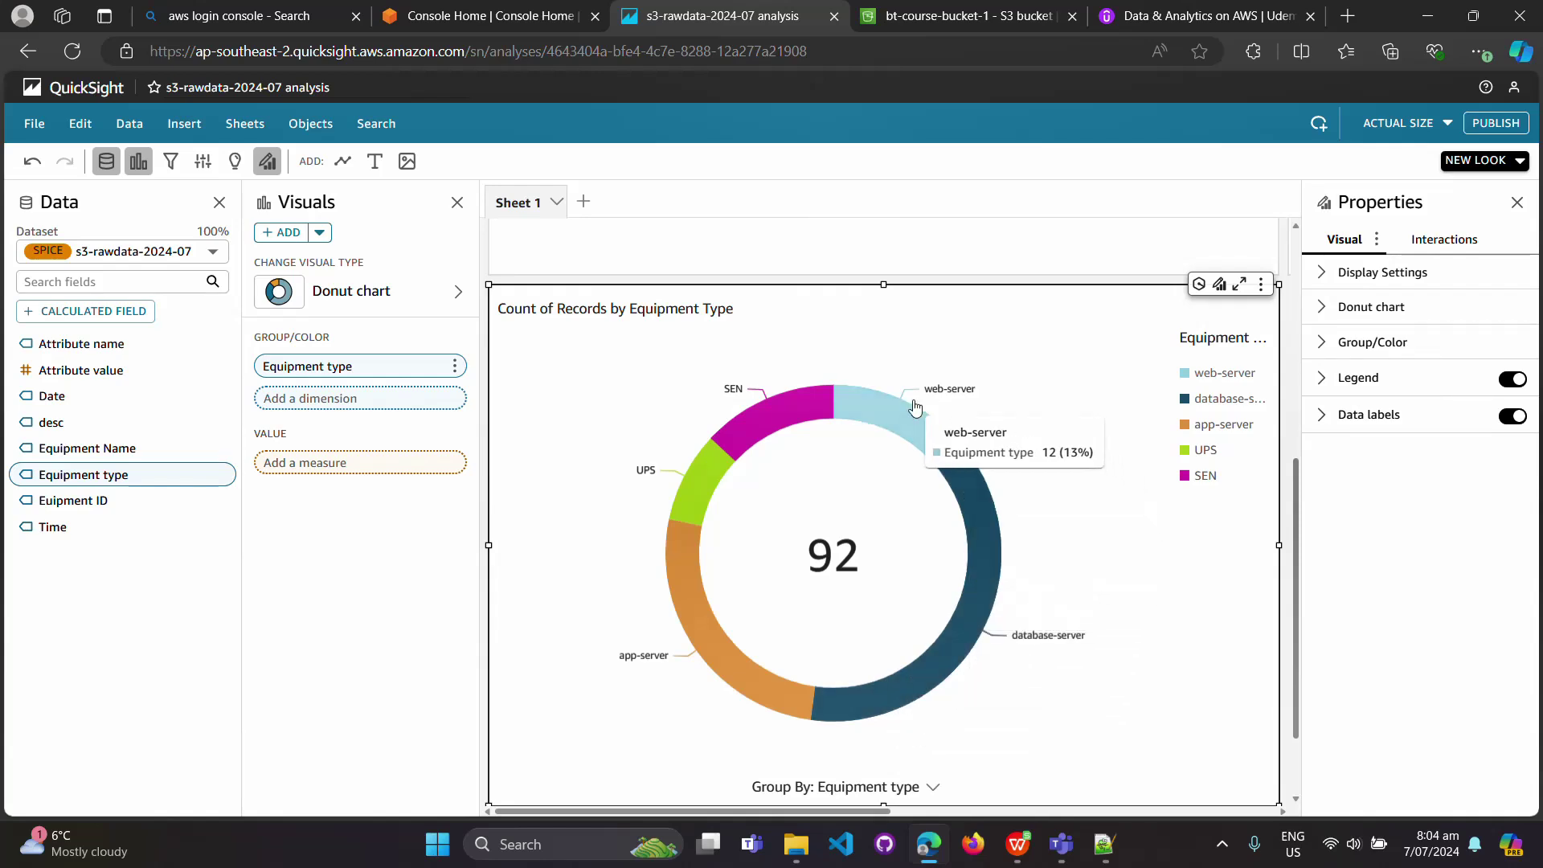
scroll(1126, 458, "down", 3)
scroll(1117, 466, "up", 8)
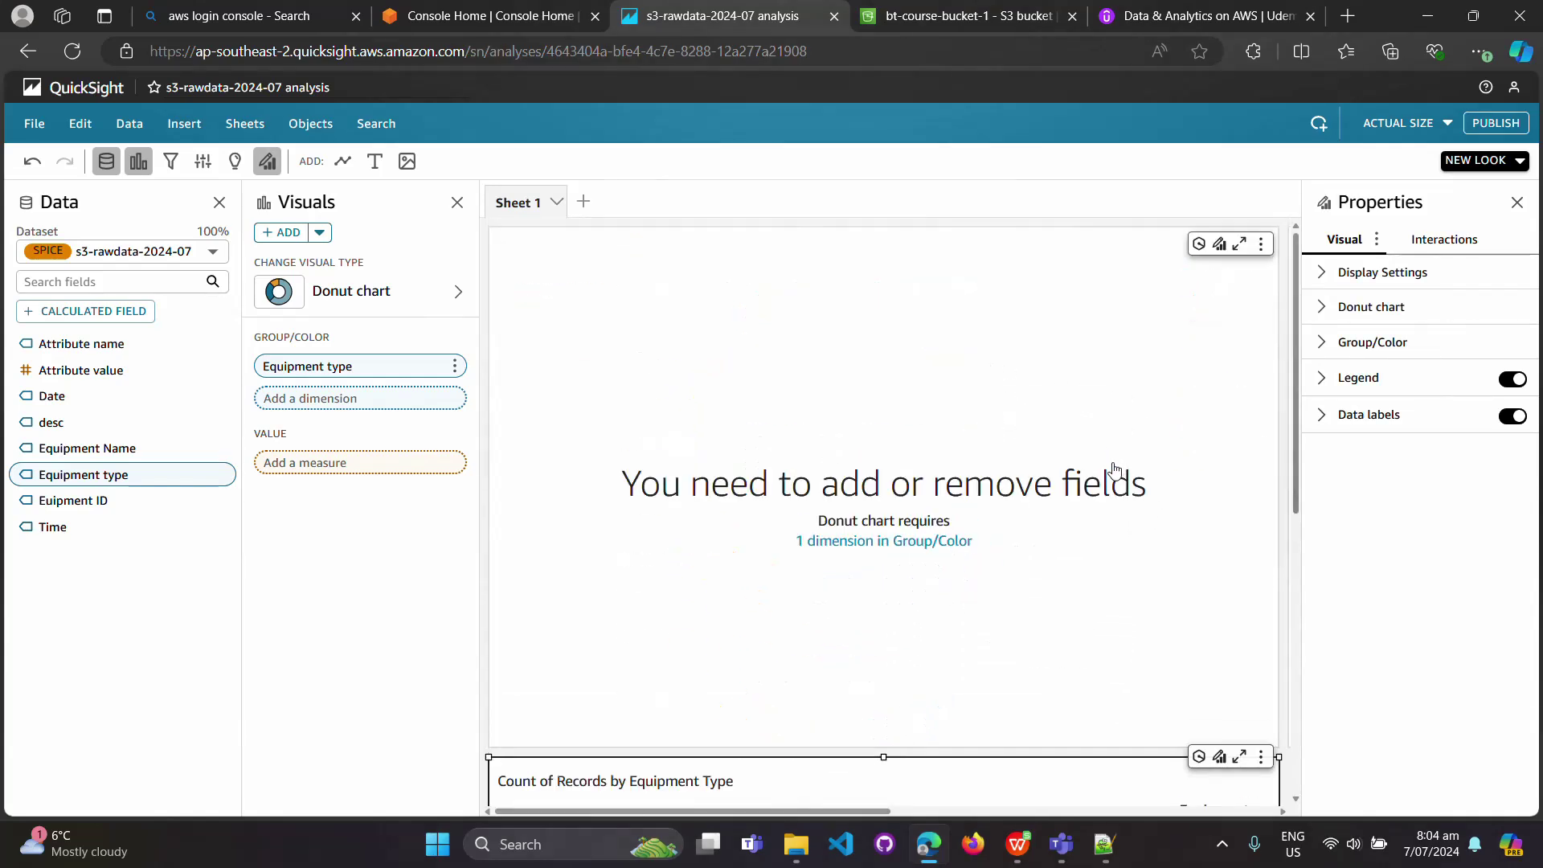
scroll(1115, 469, "down", 6)
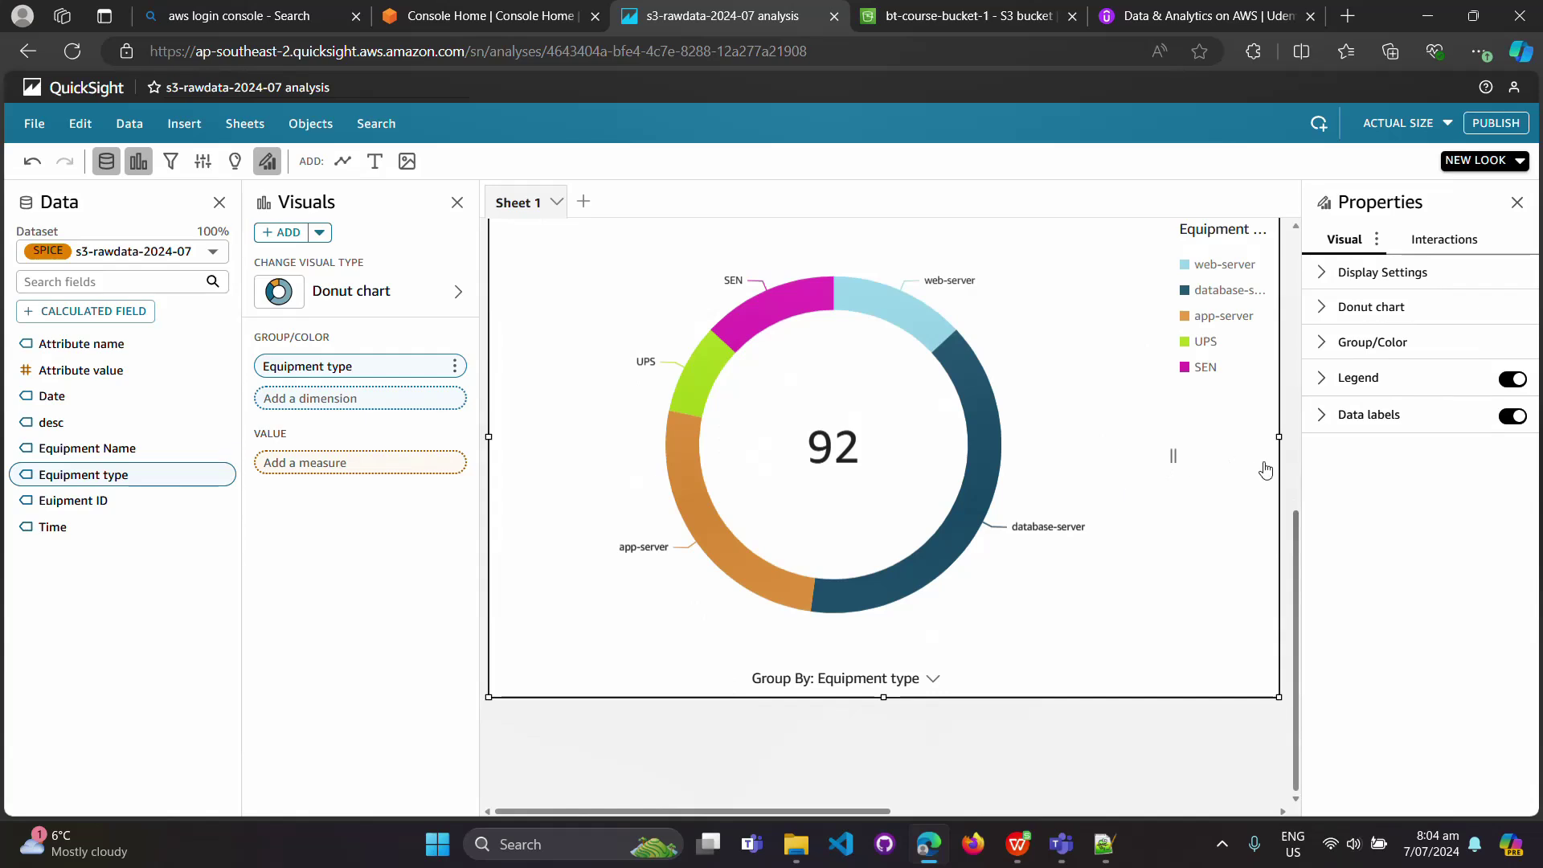
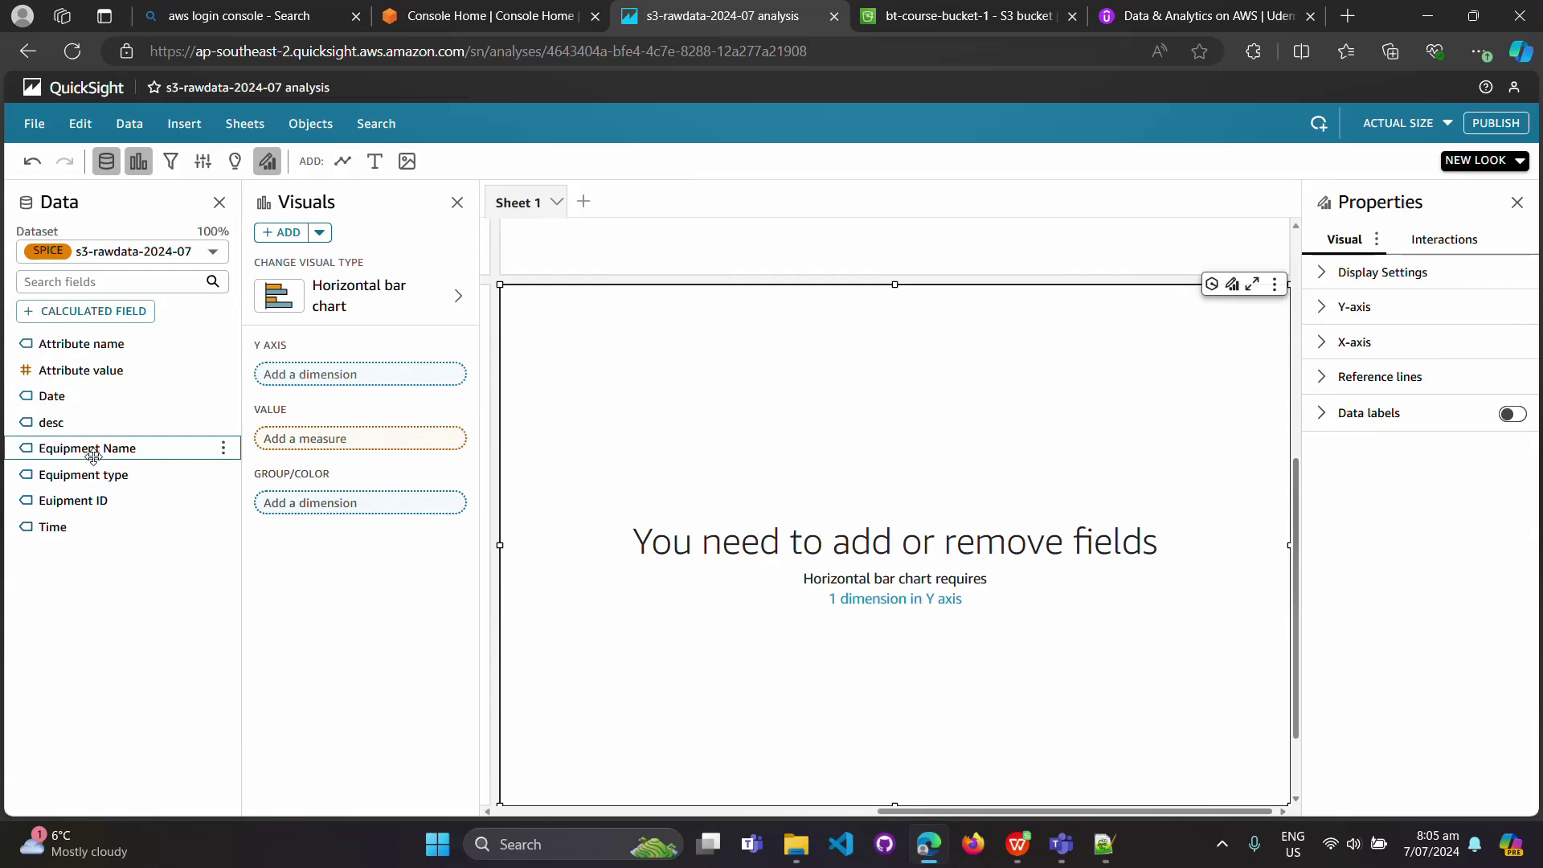
Assign the Equipment type field to the Y axis of the horizontal bar chart
left_click_drag(88, 477, 353, 389)
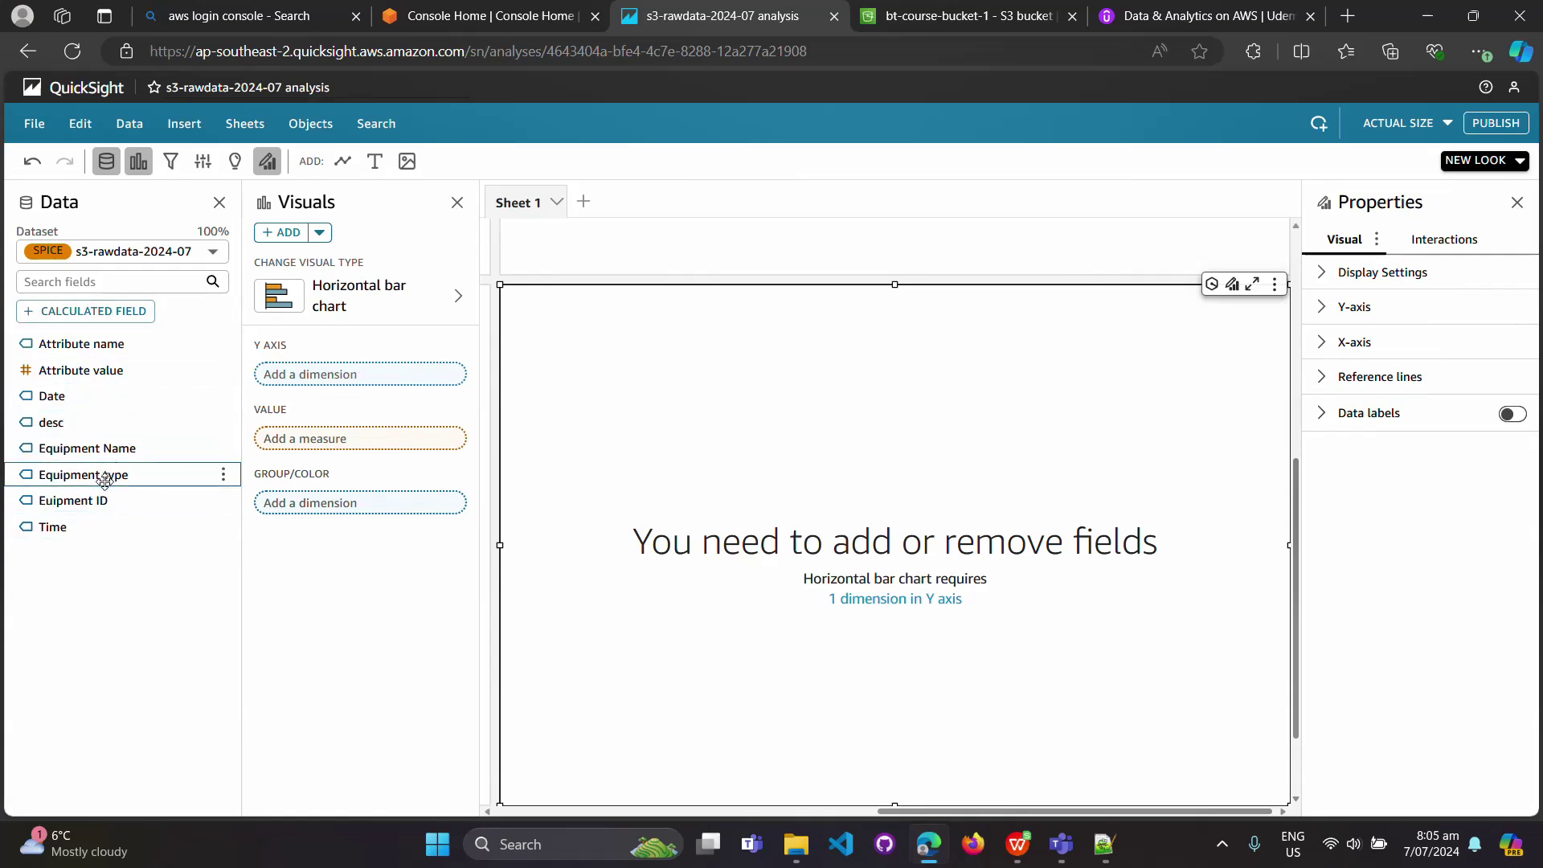
left_click_drag(103, 478, 349, 378)
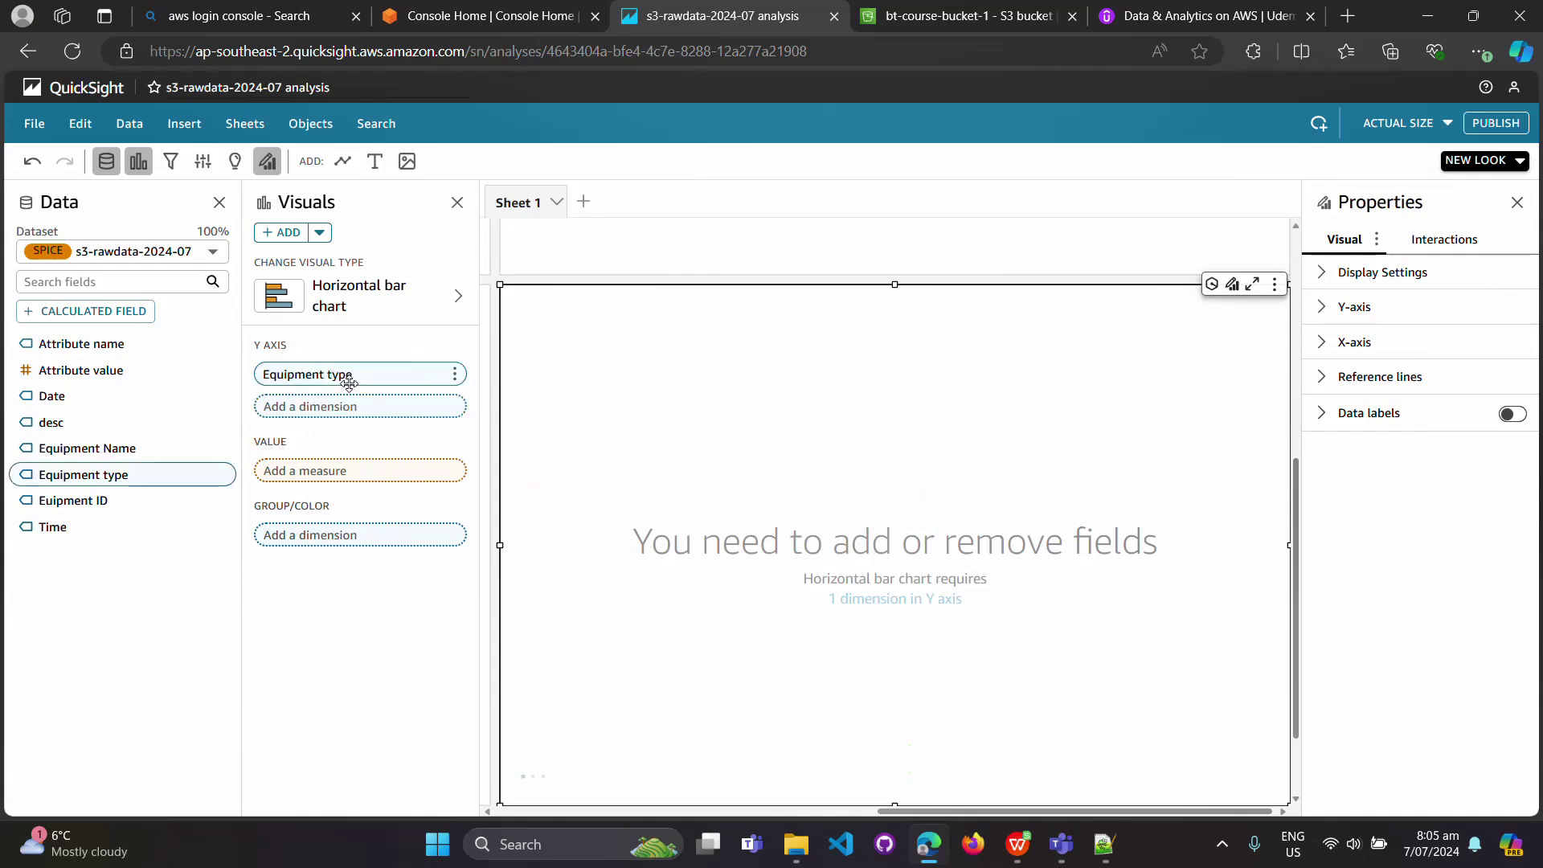
scroll(1165, 369, "down", 2)
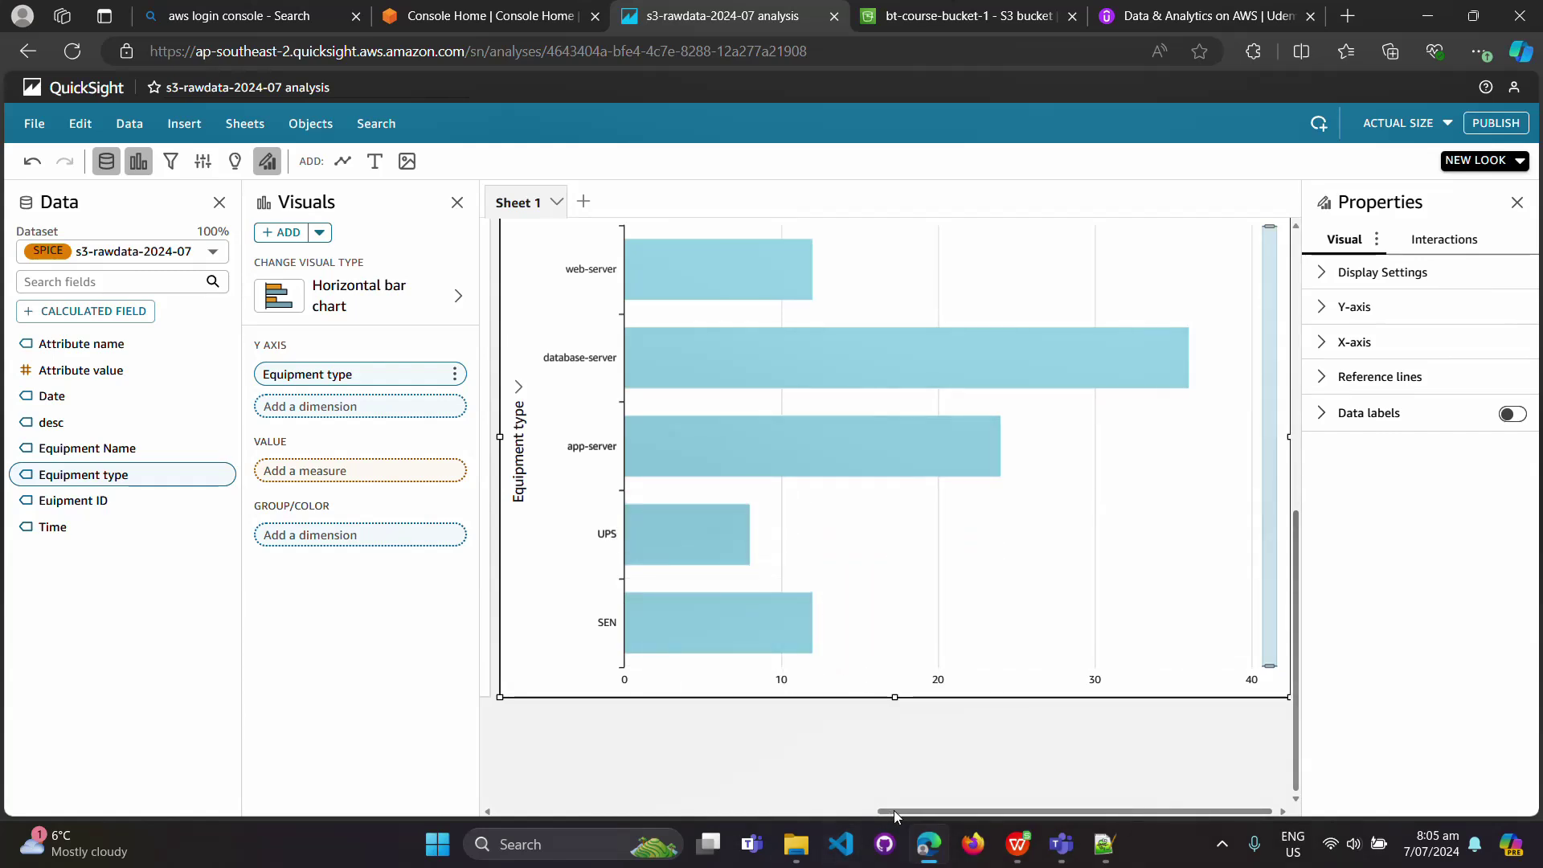
Delete the two empty visuals, the donut chart without fields and the AutoGraph, from Sheet 1
left_click_drag(893, 810, 850, 751)
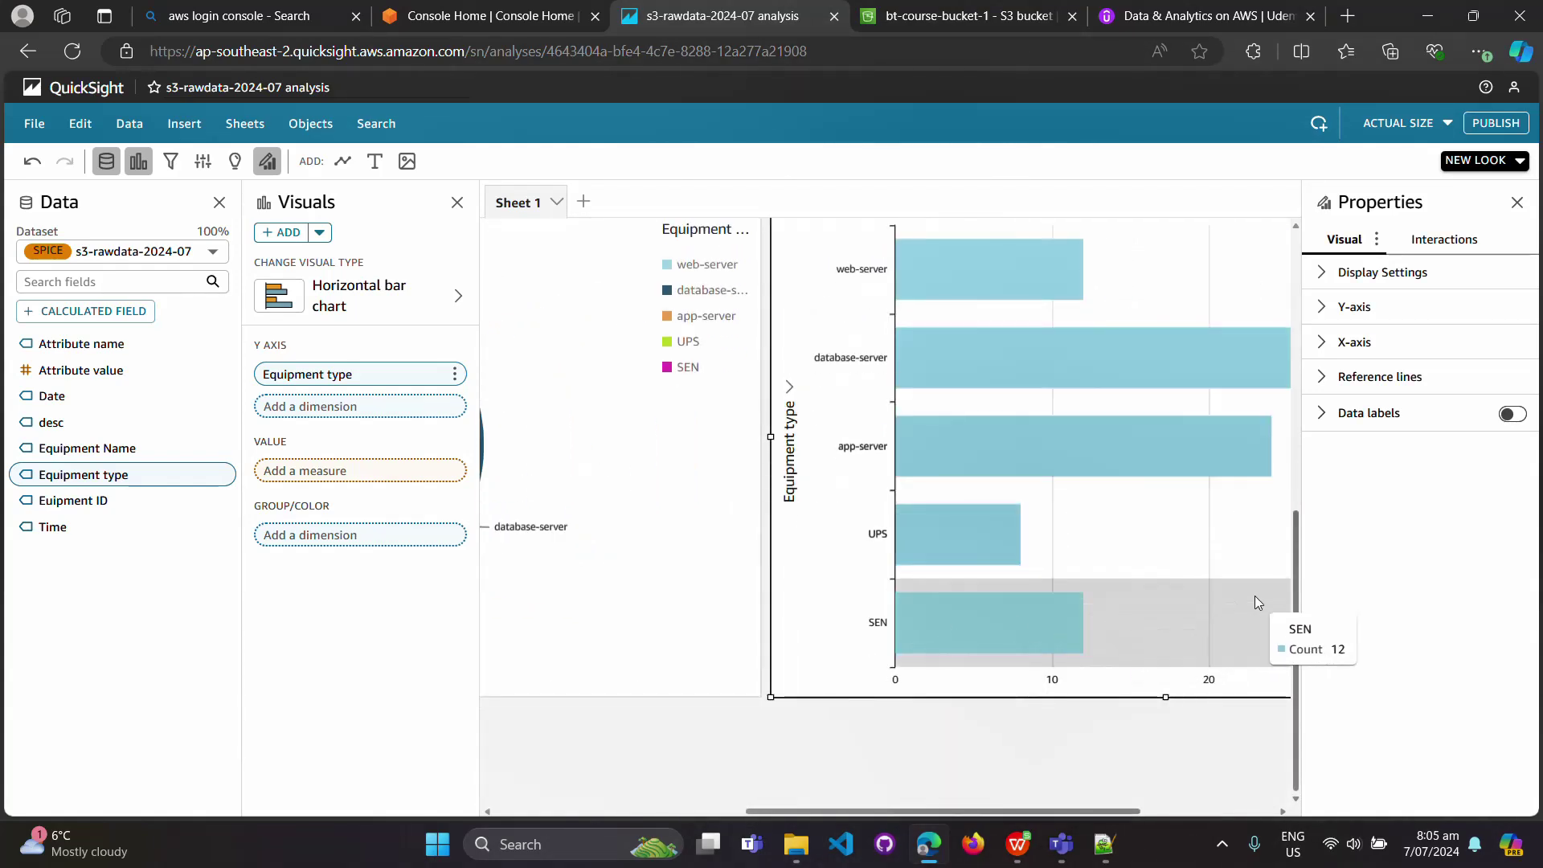
left_click_drag(1295, 590, 1344, 341)
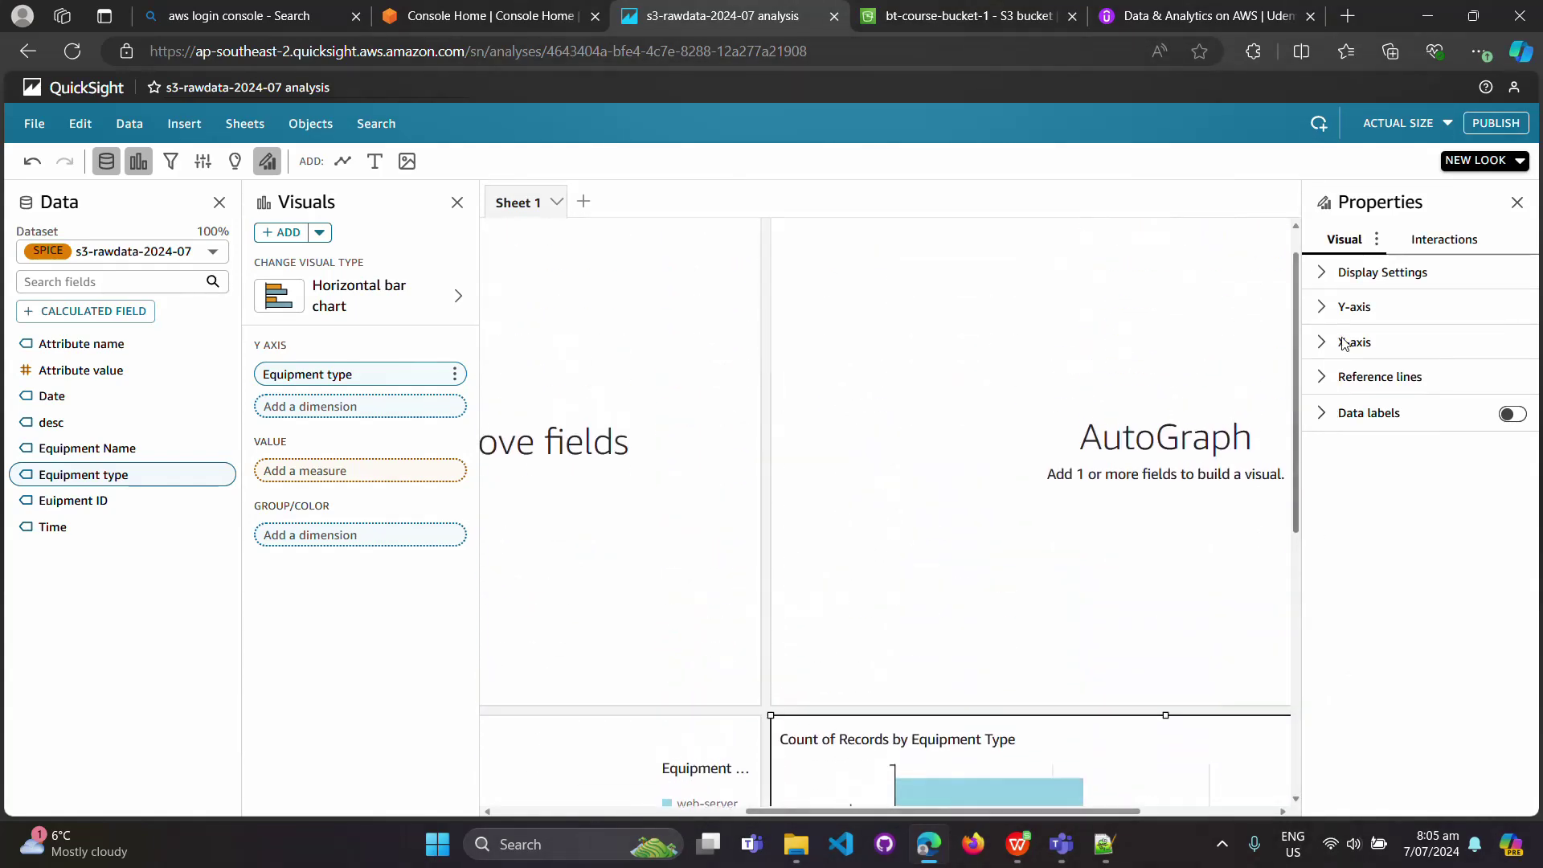
left_click_drag(958, 812, 690, 815)
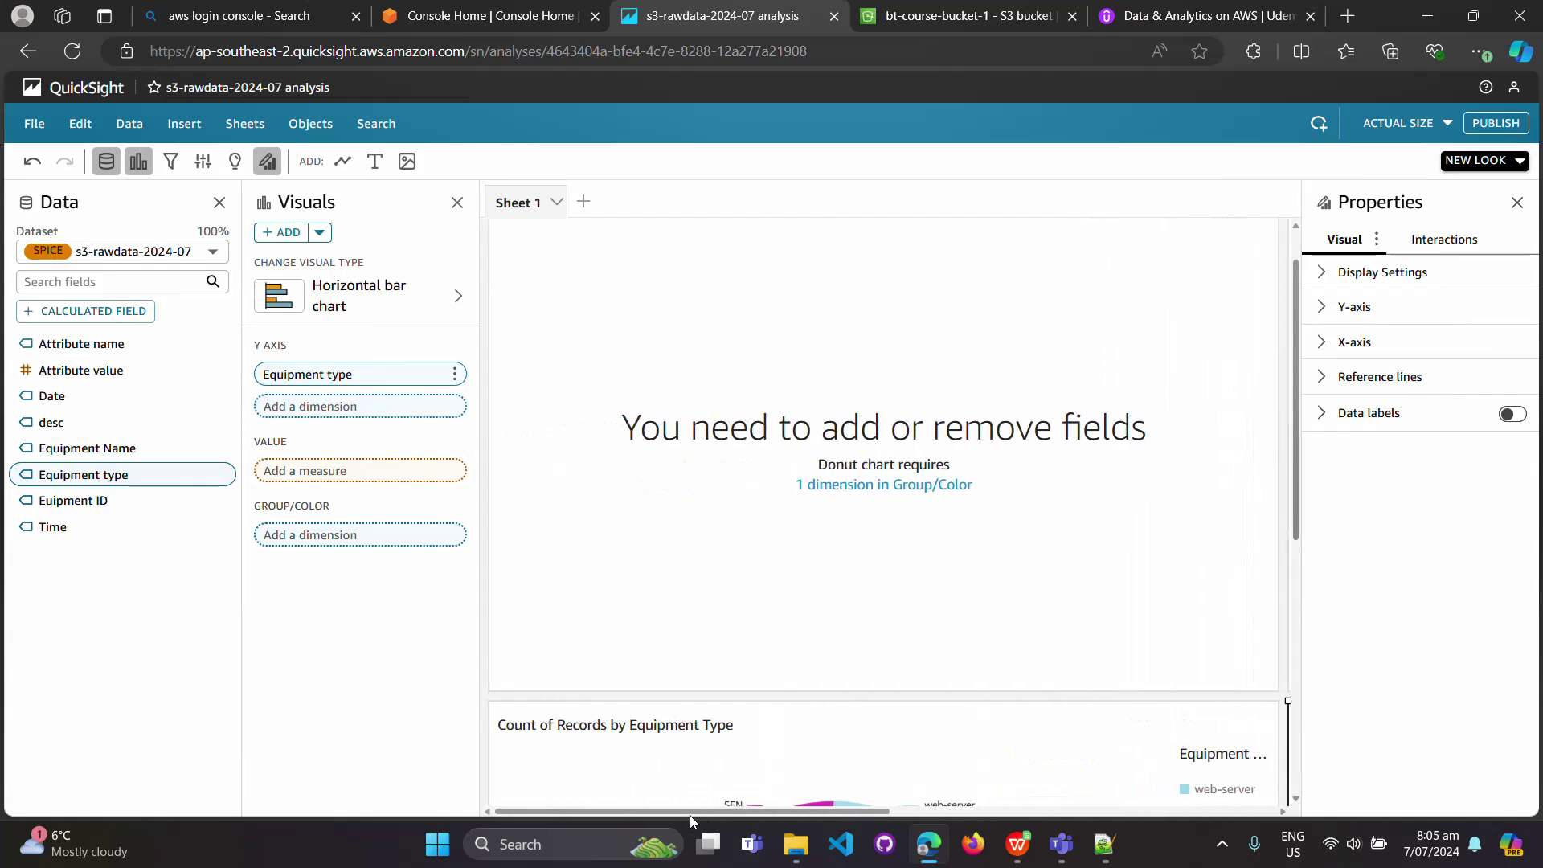
left_click(651, 310)
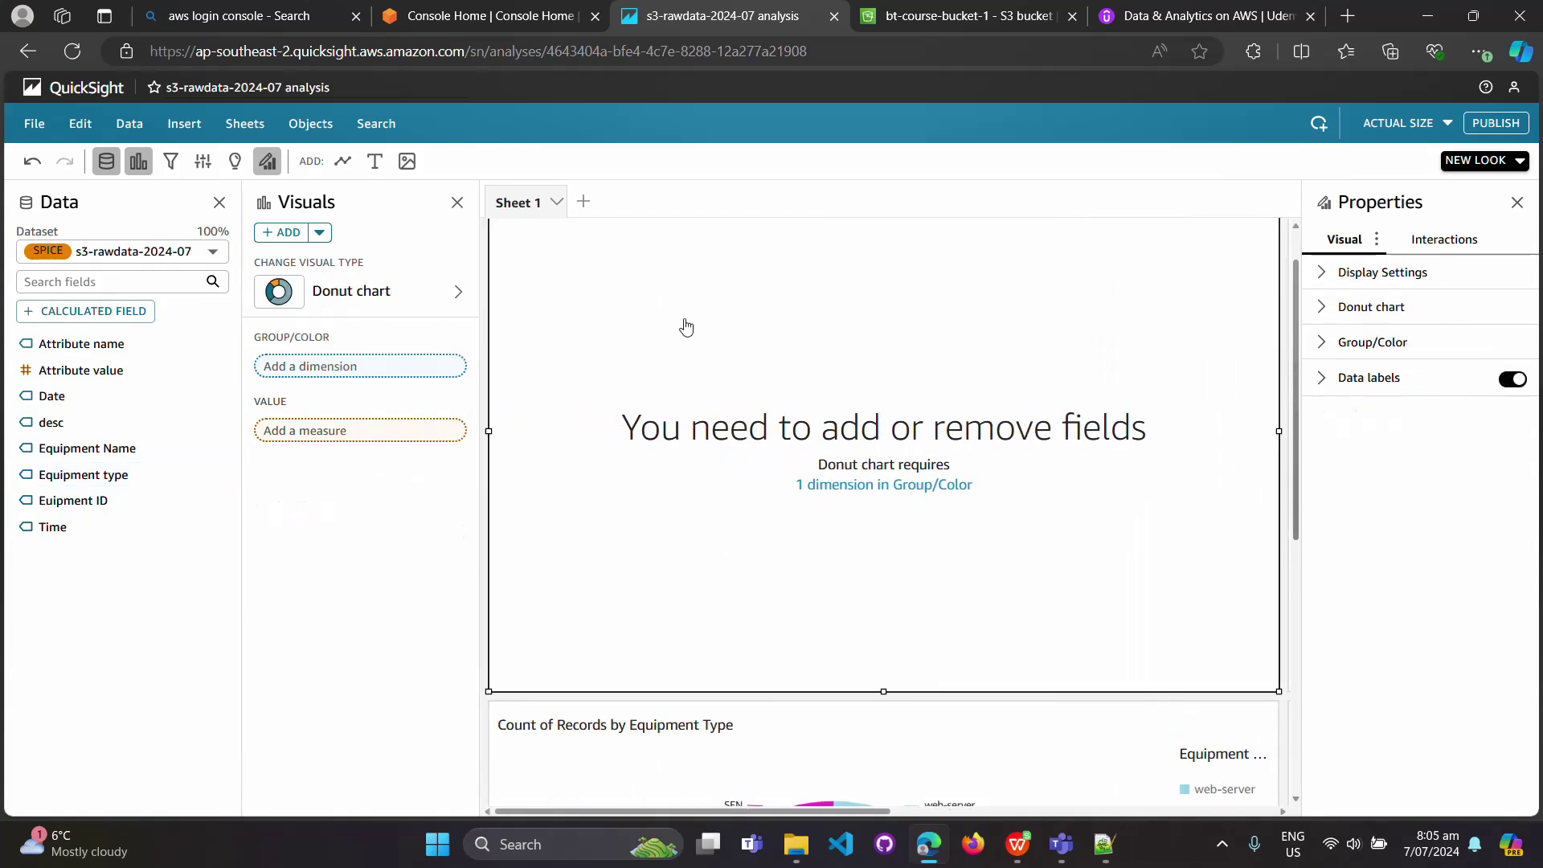
right_click(843, 337)
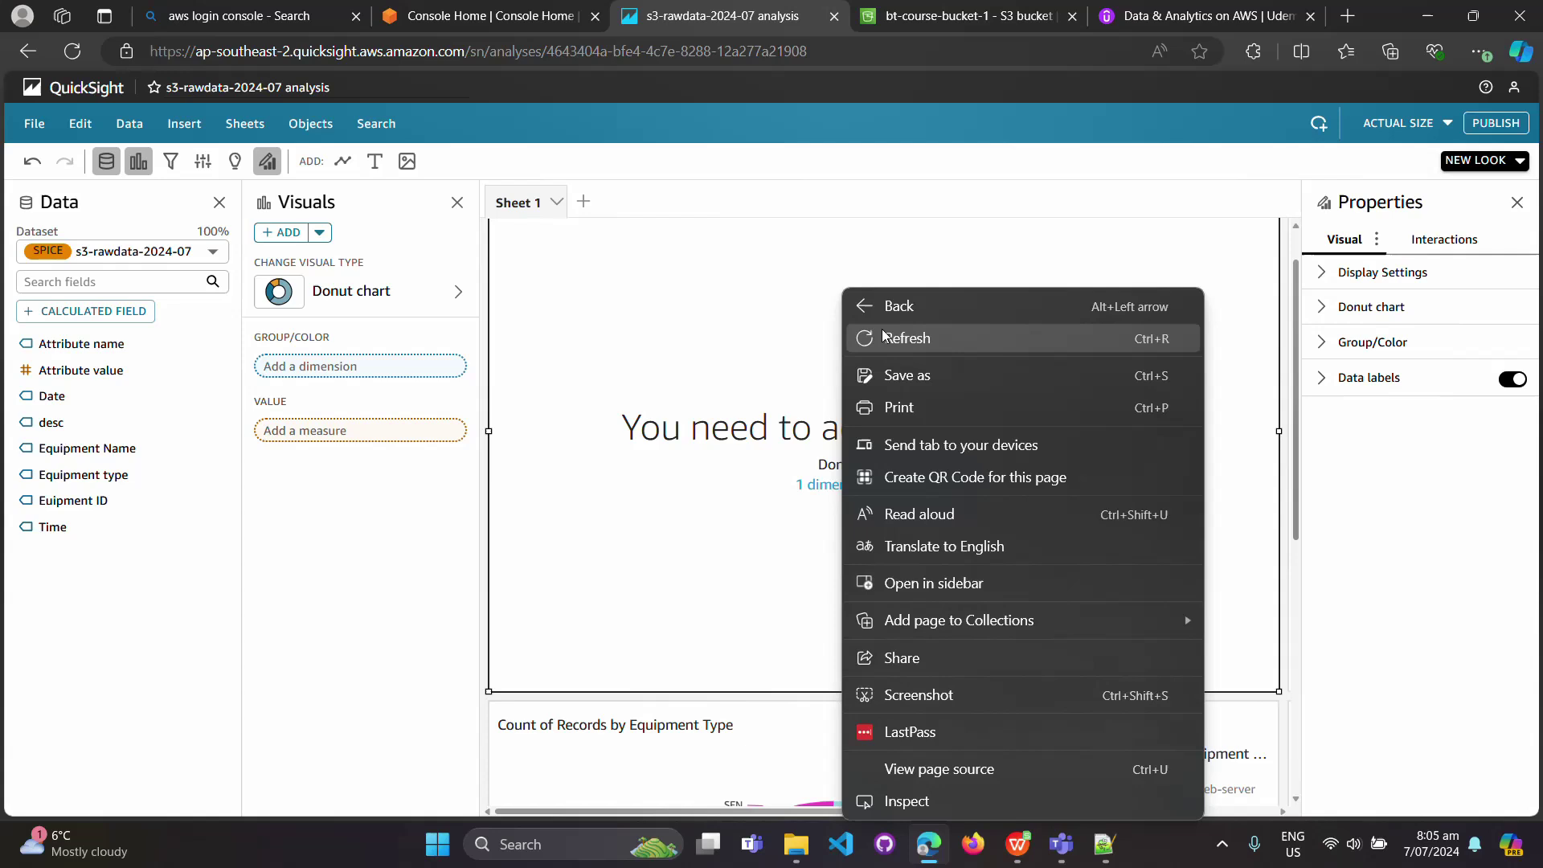
left_click(773, 338)
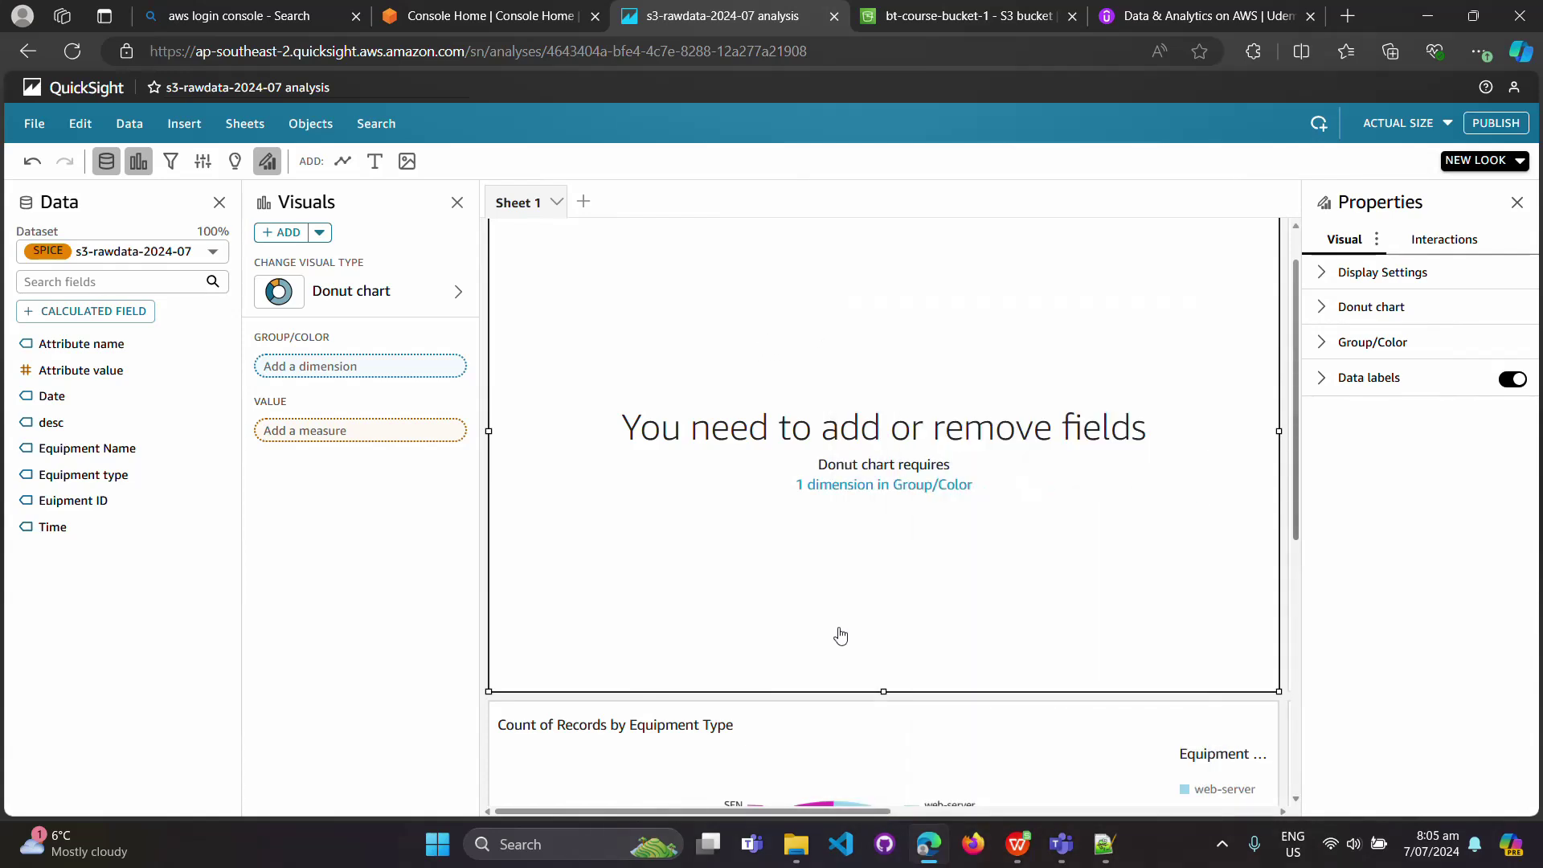
left_click_drag(817, 812, 961, 810)
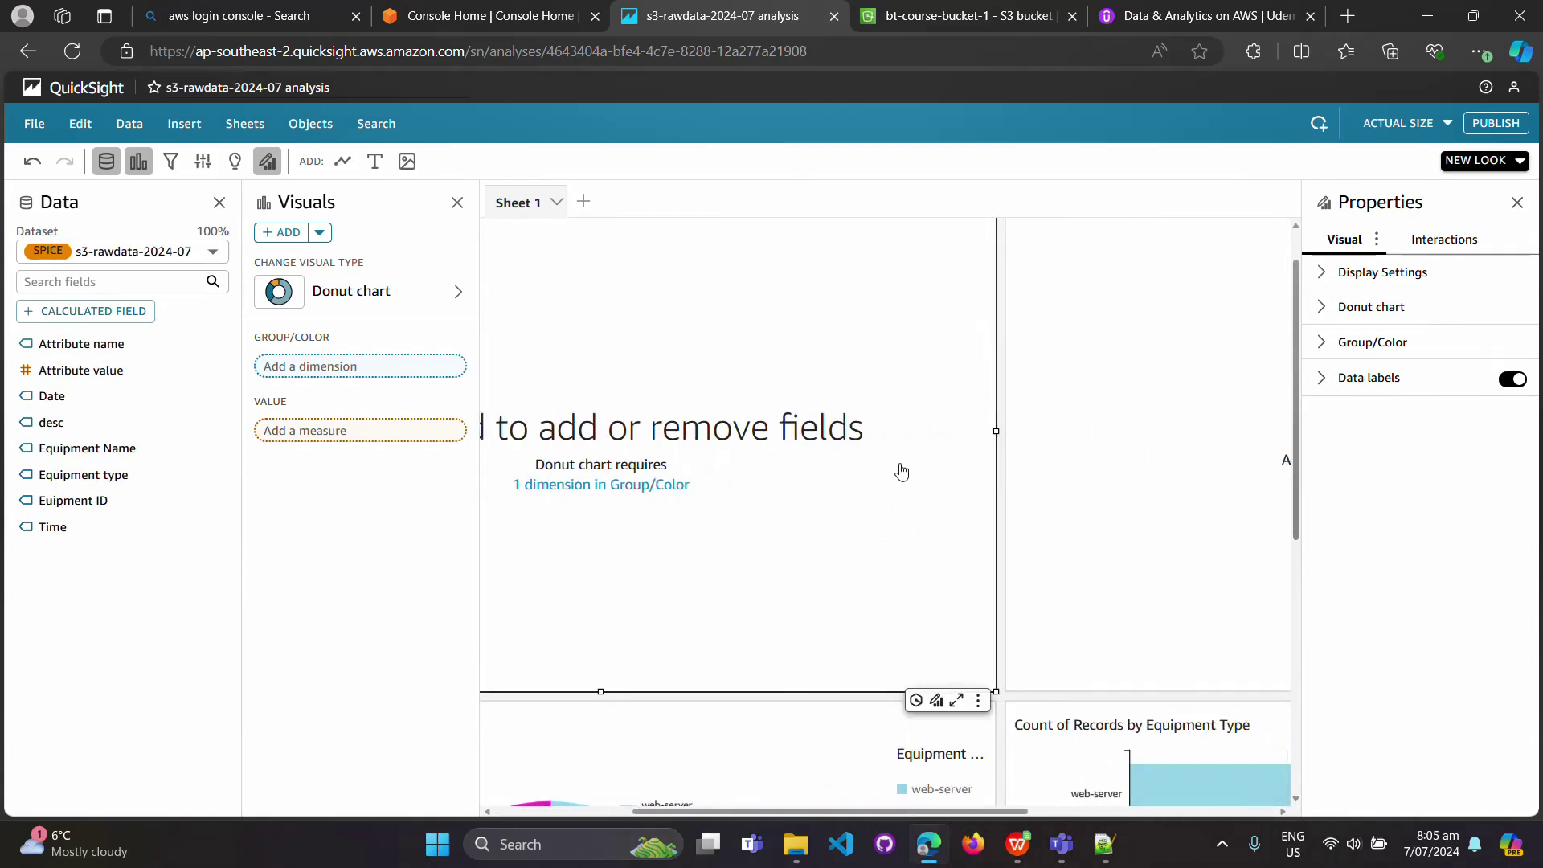
scroll(1300, 384, "up", 1)
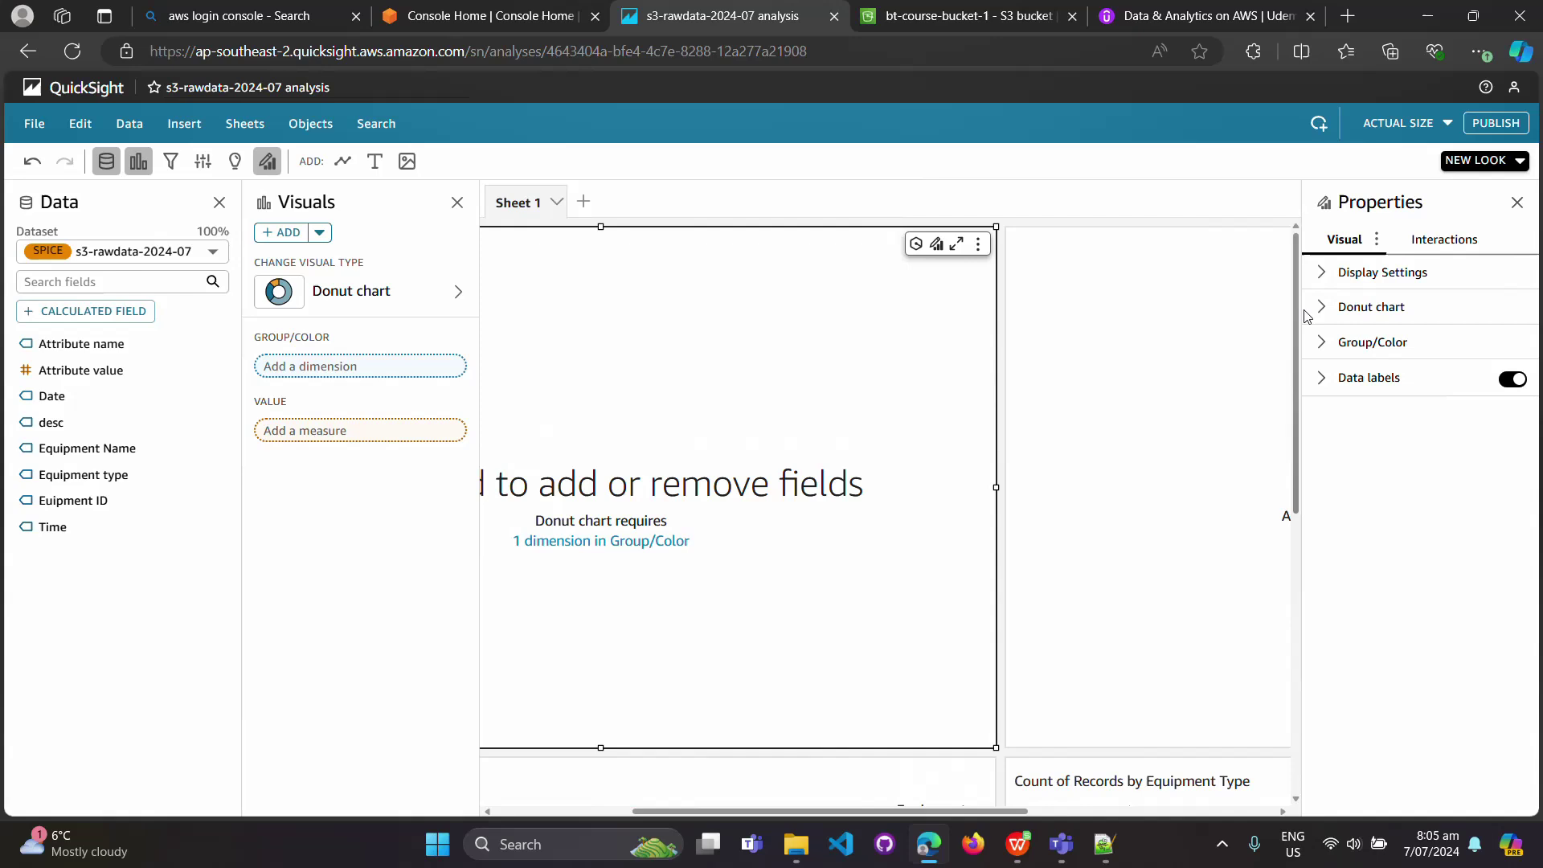
left_click(978, 242)
left_click(864, 372)
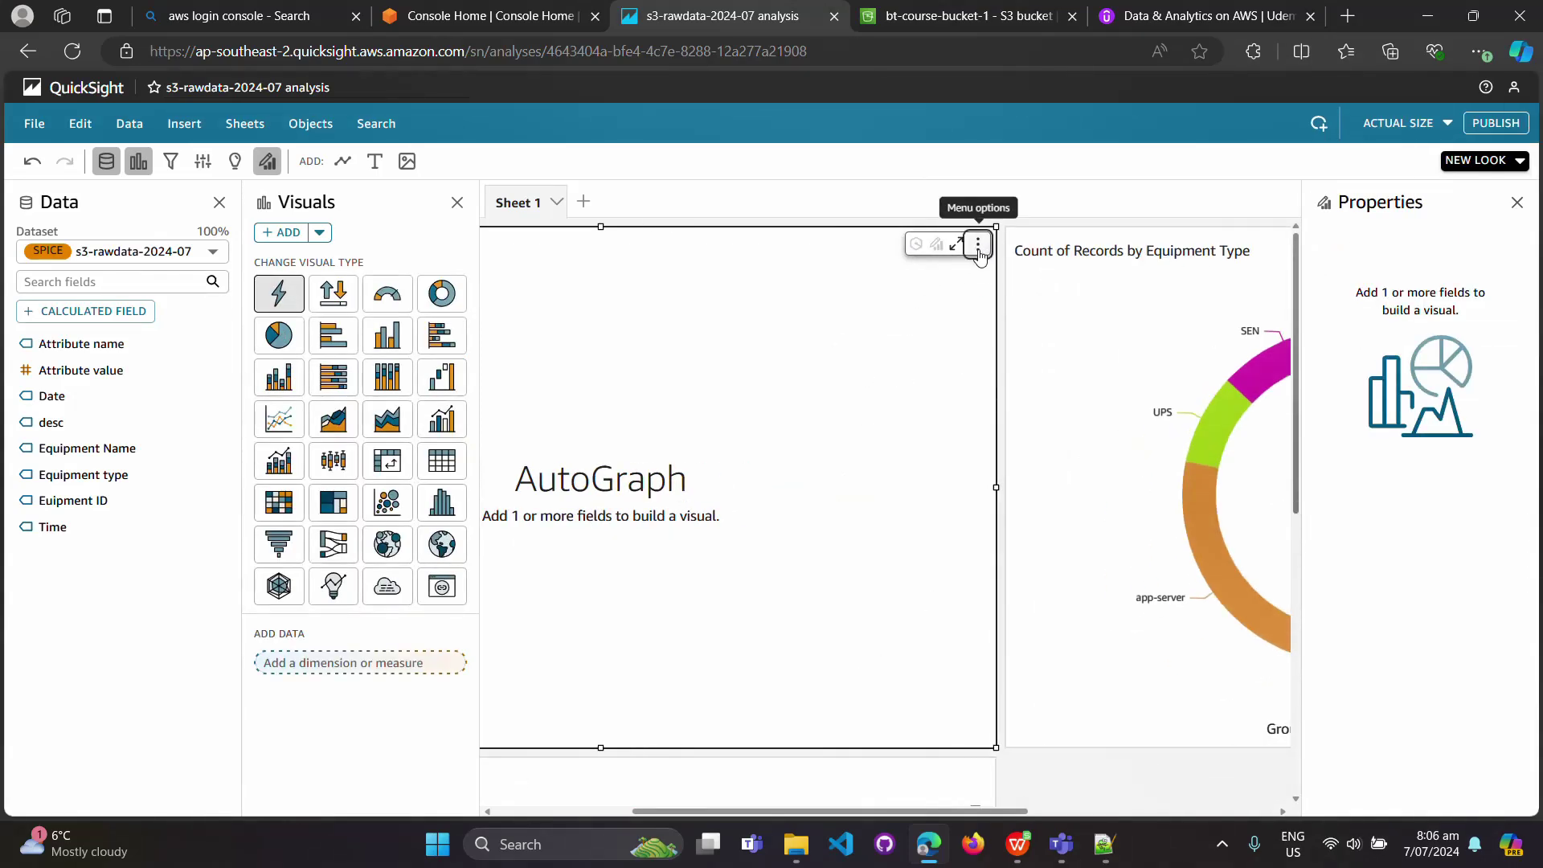
left_click(978, 244)
left_click(899, 346)
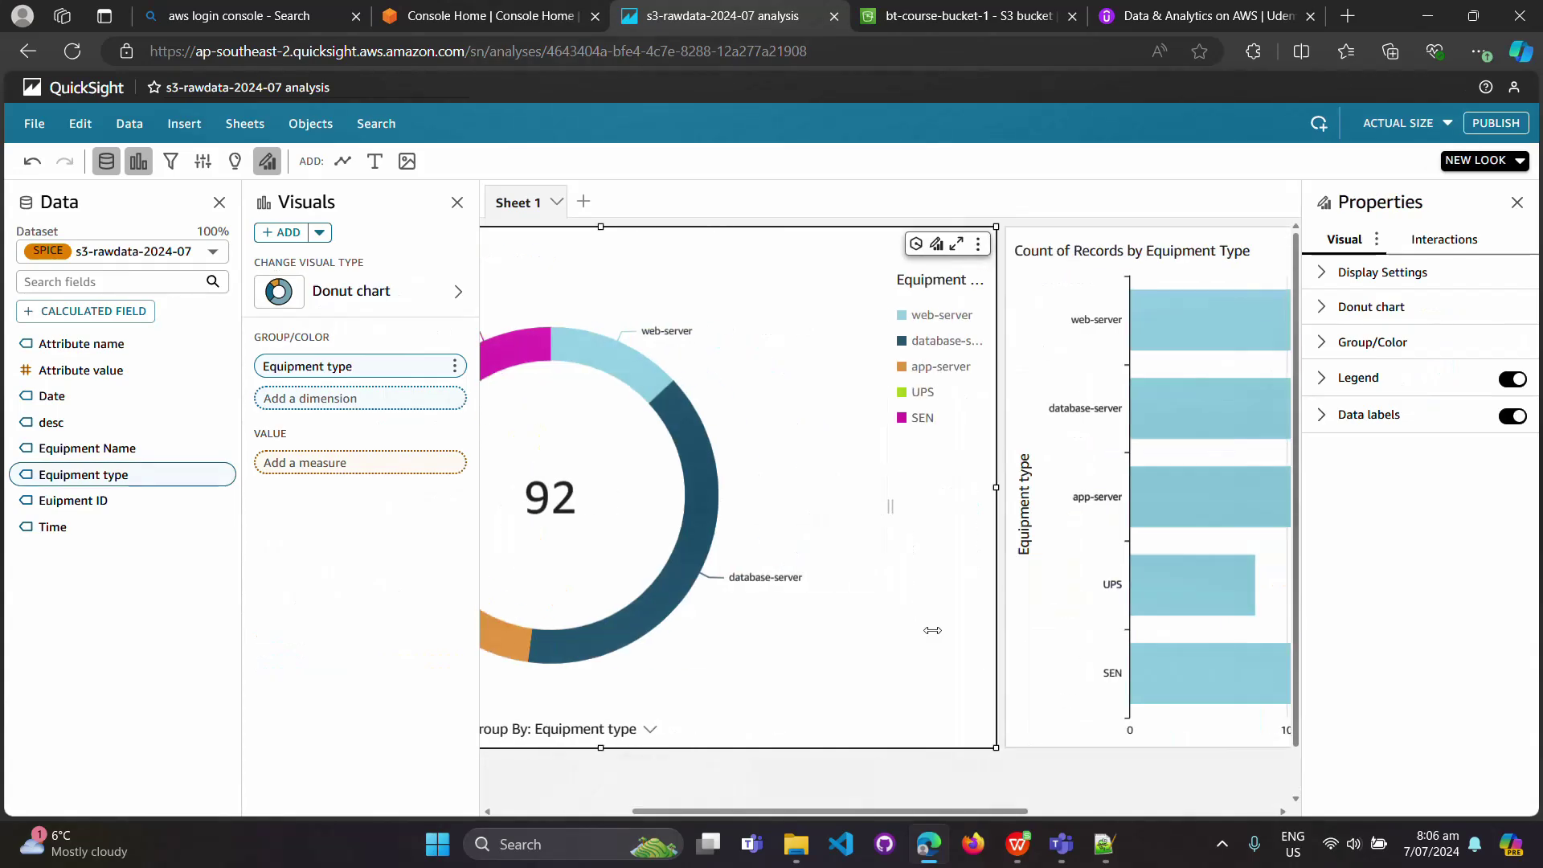
left_click_drag(909, 807, 728, 815)
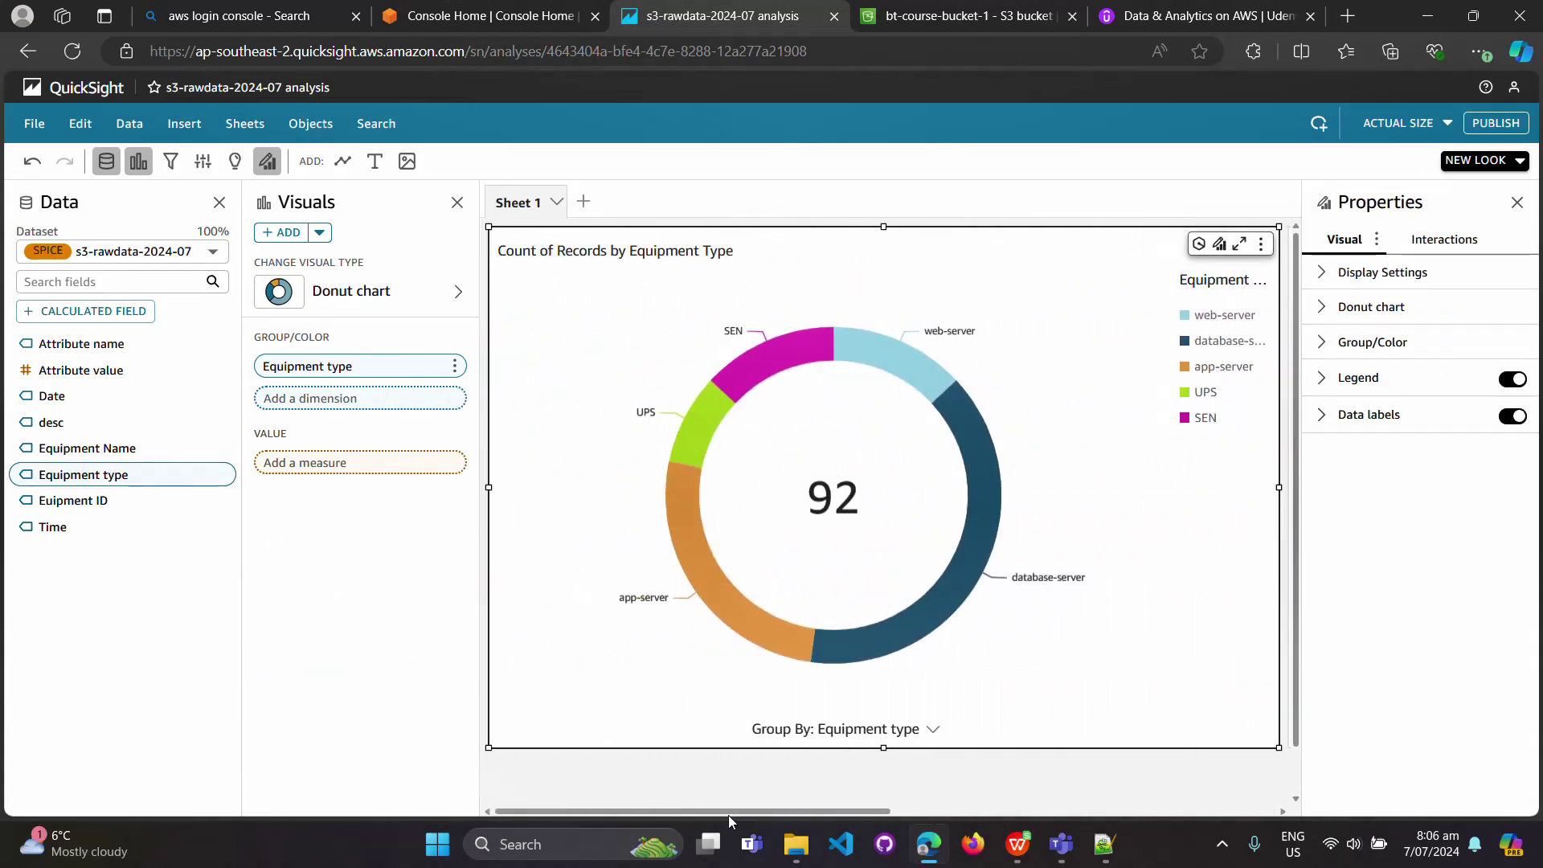
Add a pie chart visual to Sheet 1 and group it by the Equipment Name field
left_click(319, 233)
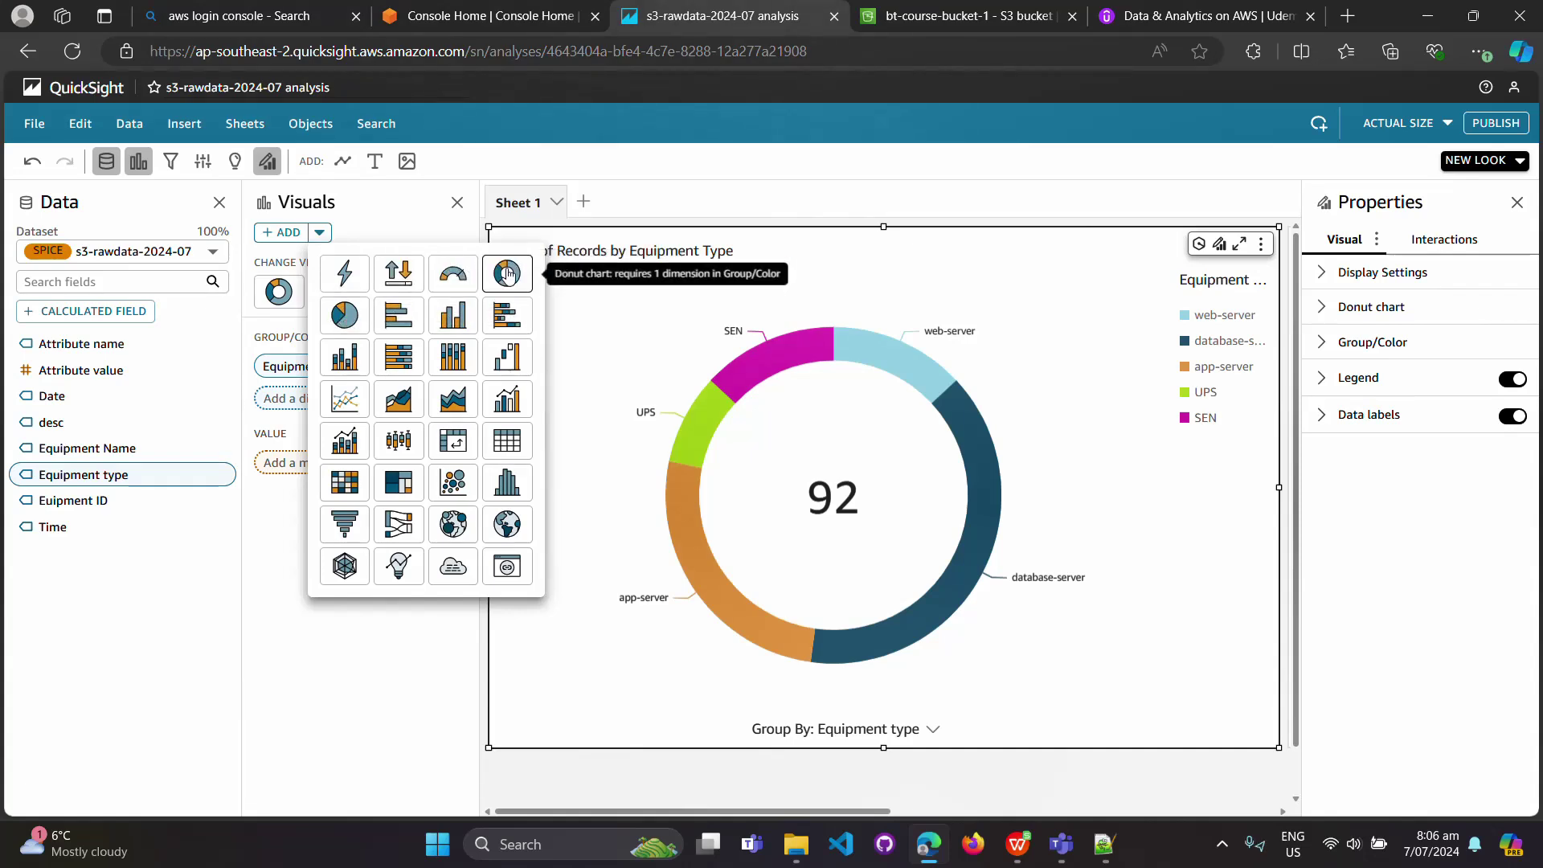
left_click(344, 316)
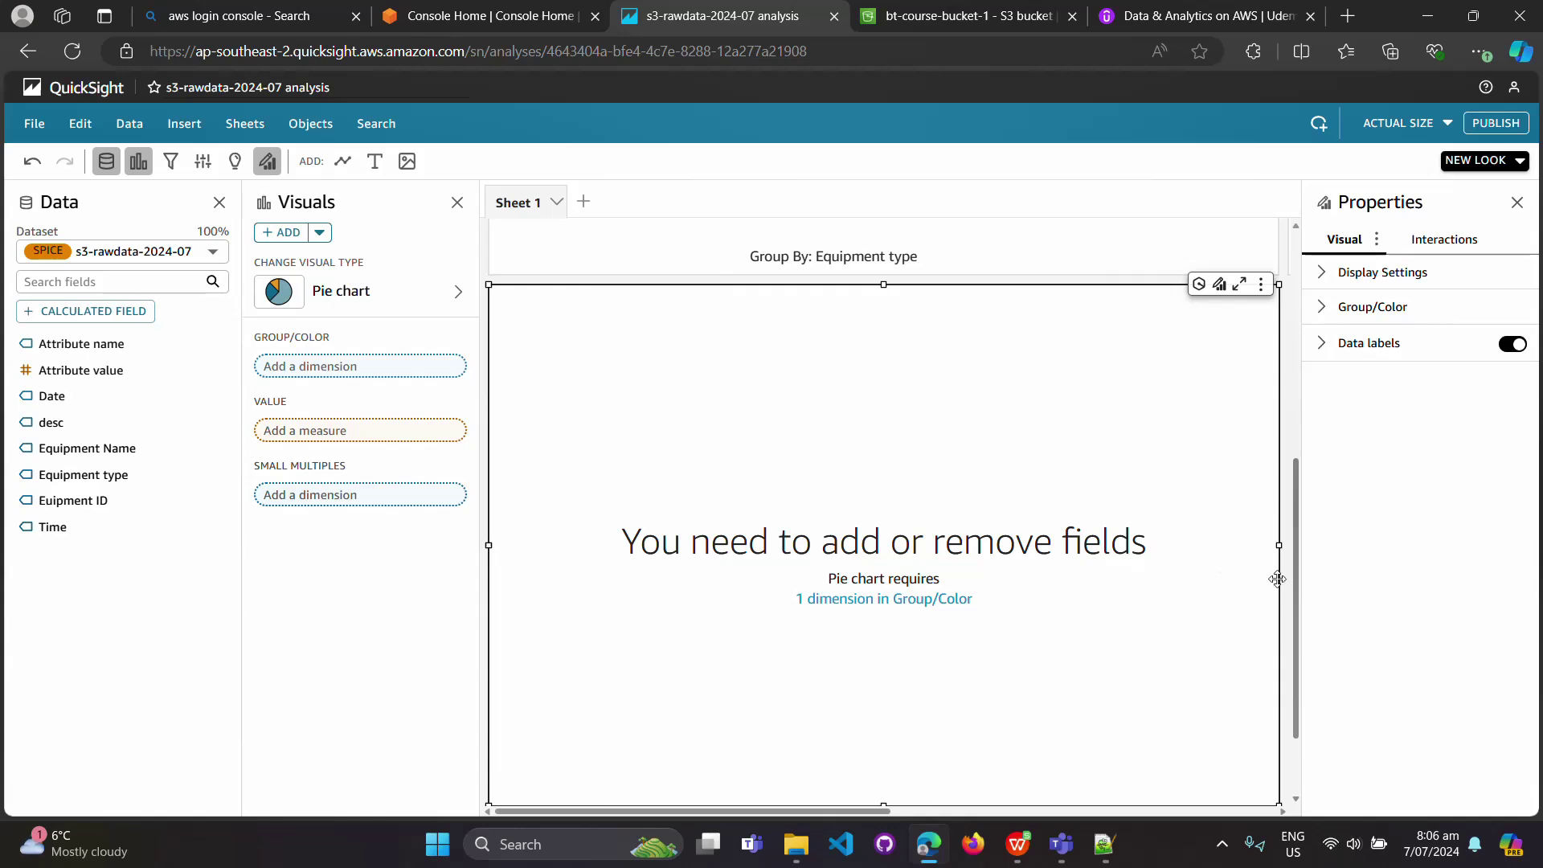
scroll(1302, 617, "down", 1)
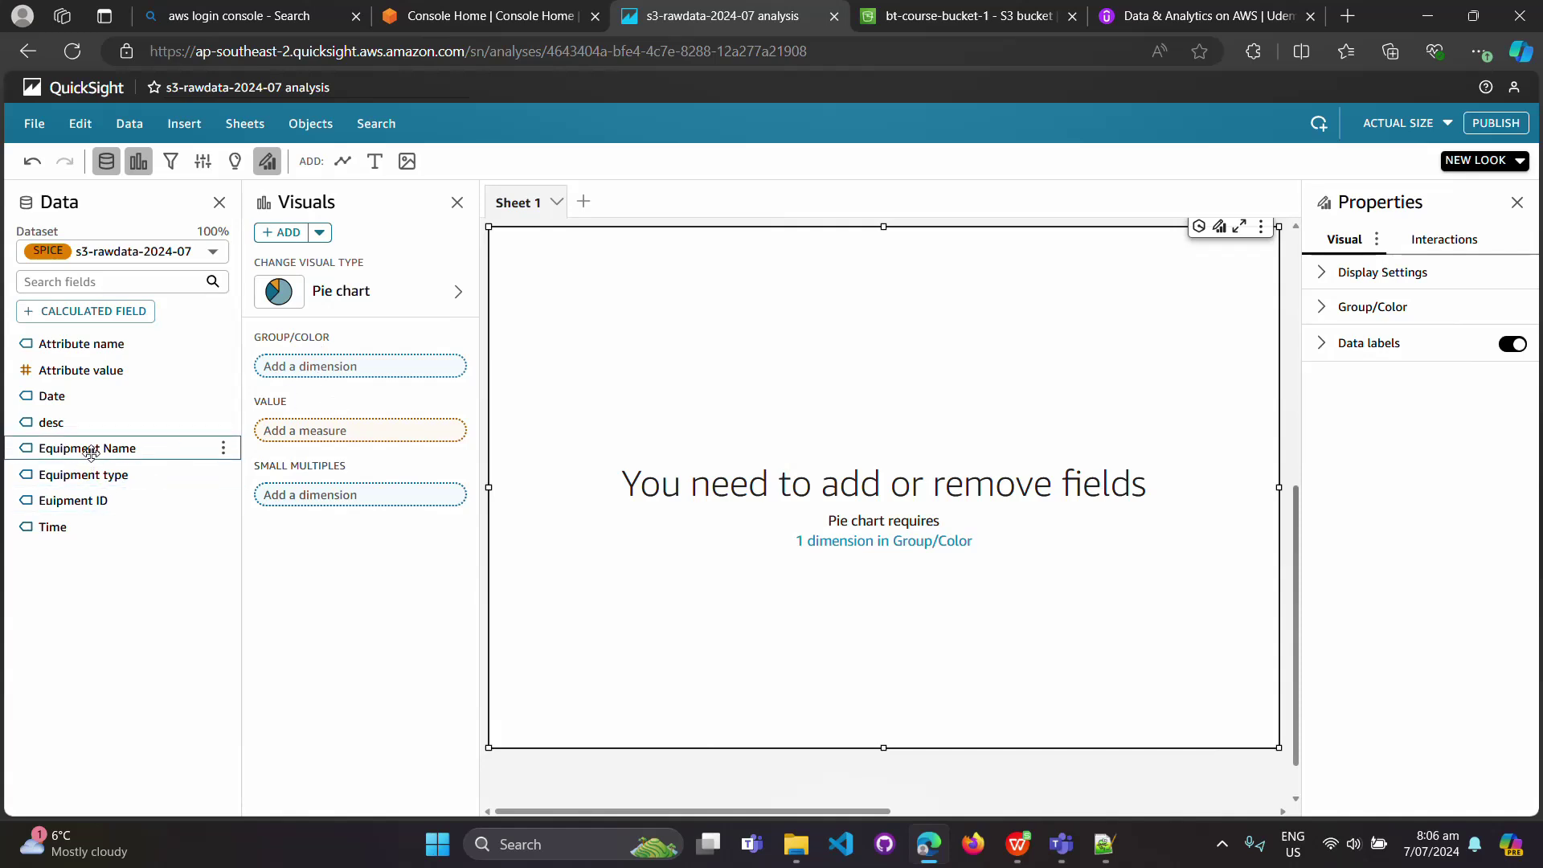
left_click_drag(90, 452, 351, 371)
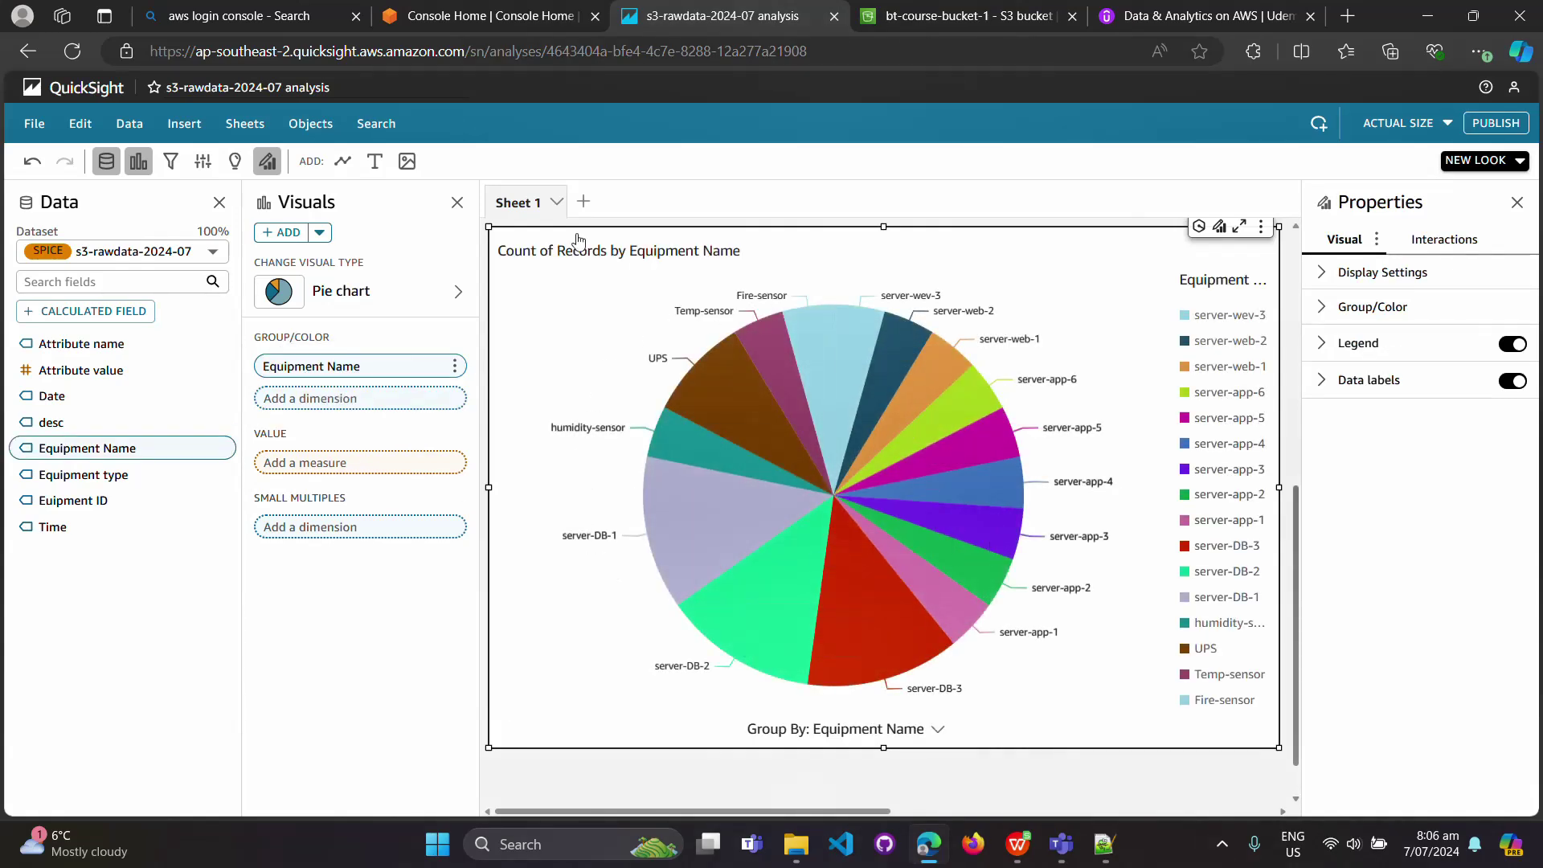
Examine the pie chart's record counts for the UPS and sensor slices, and review the other charts on the sheet
mouse_move(721, 396)
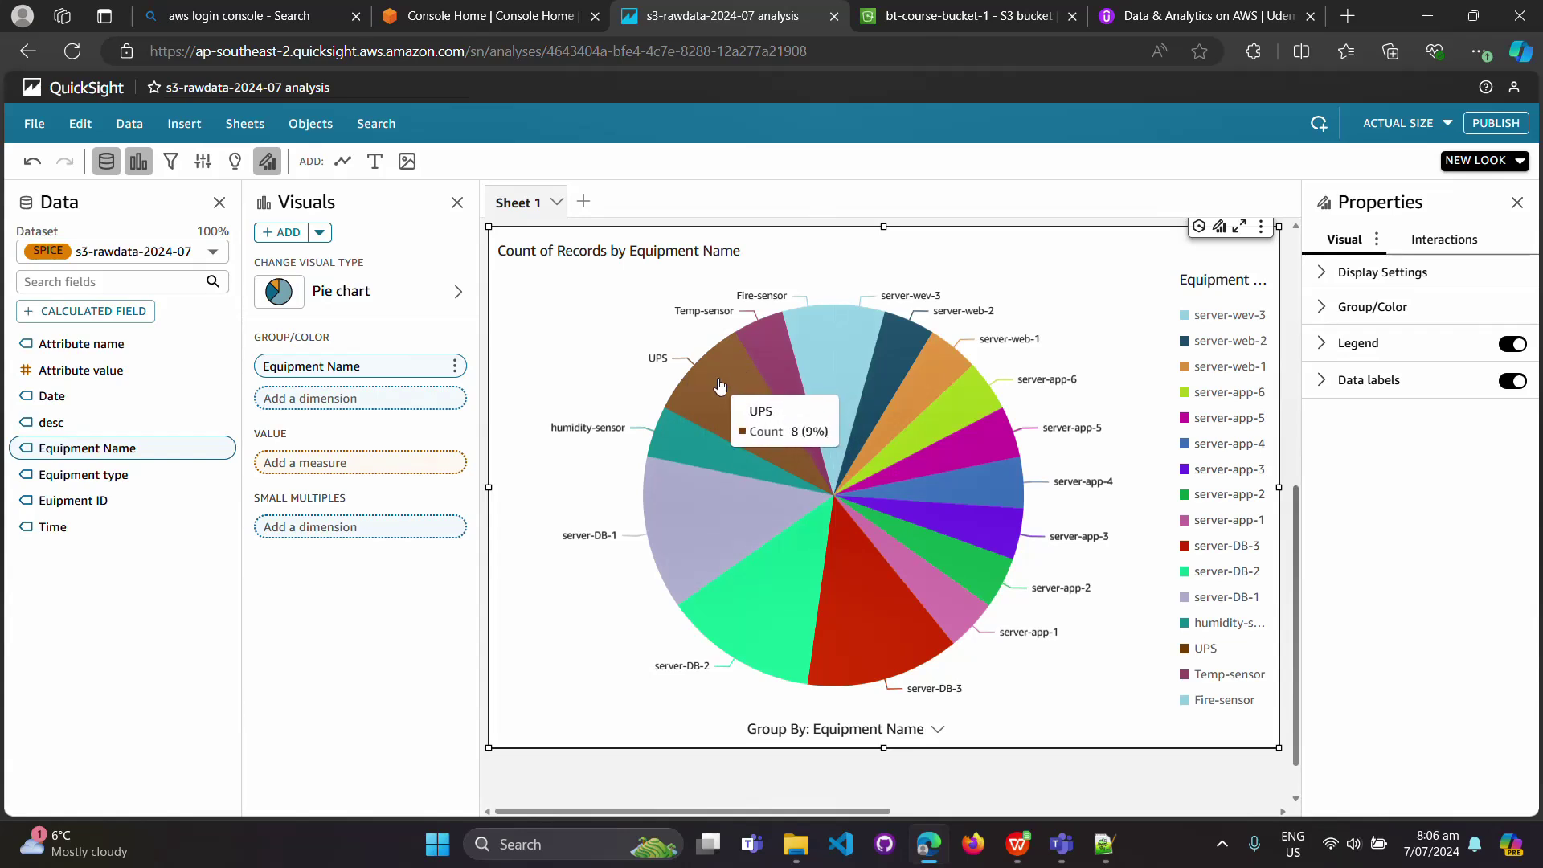
mouse_move(770, 363)
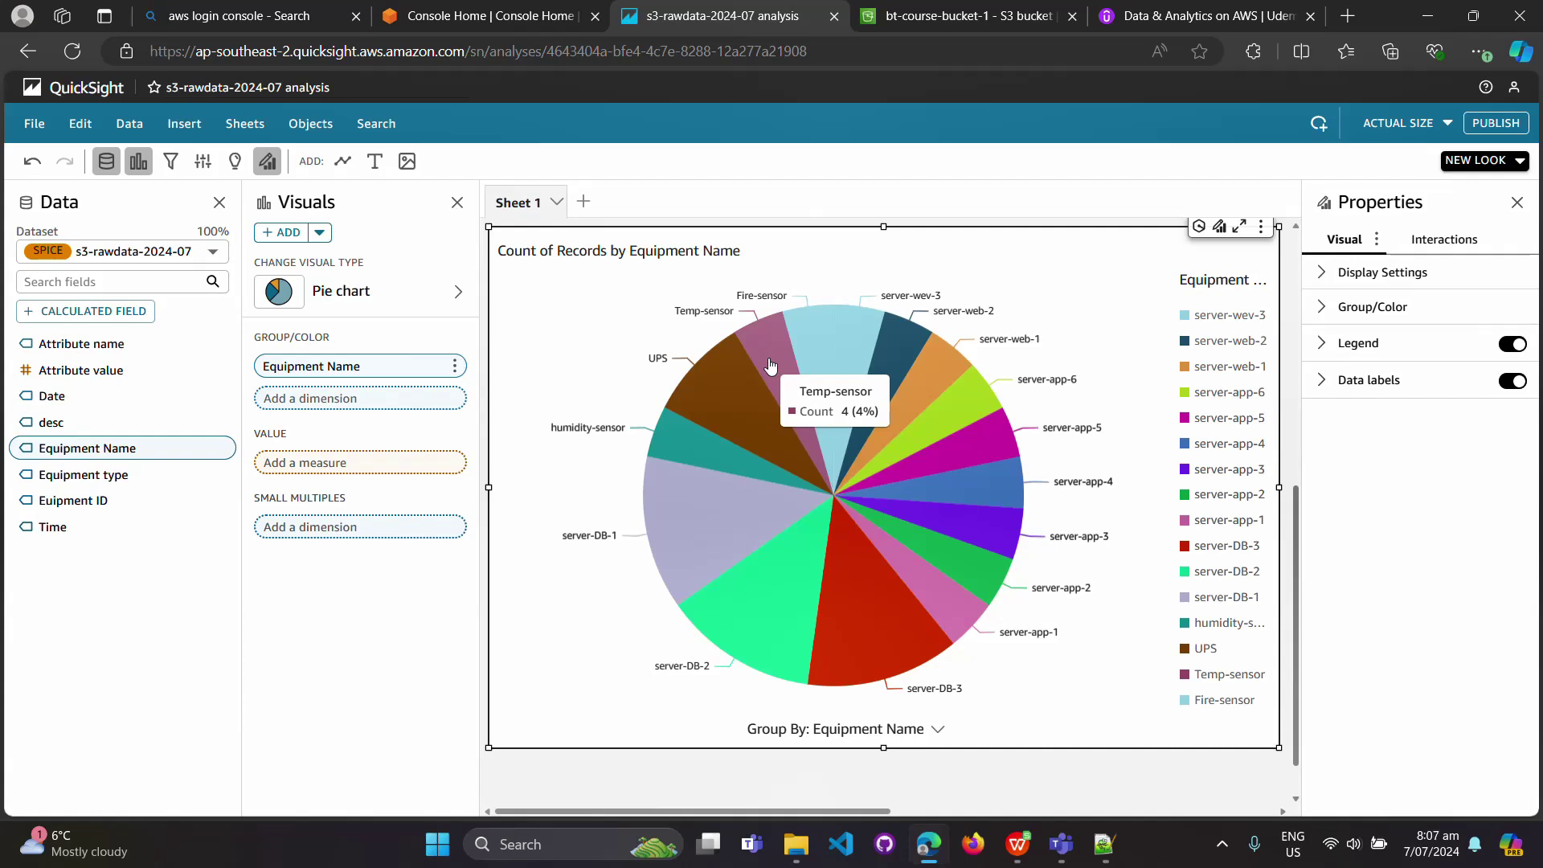
mouse_move(817, 358)
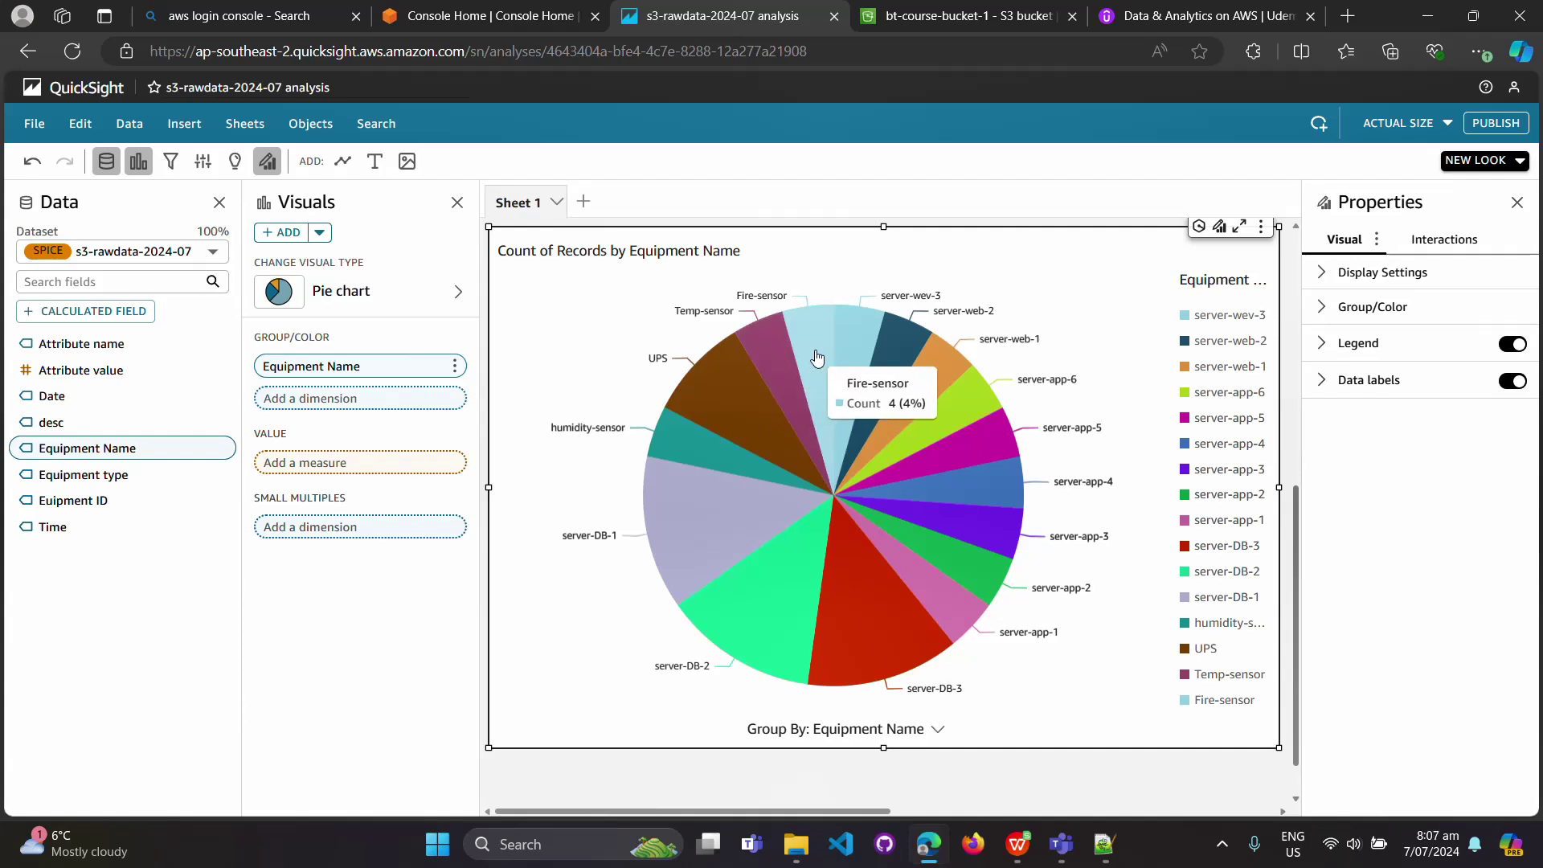
mouse_move(863, 343)
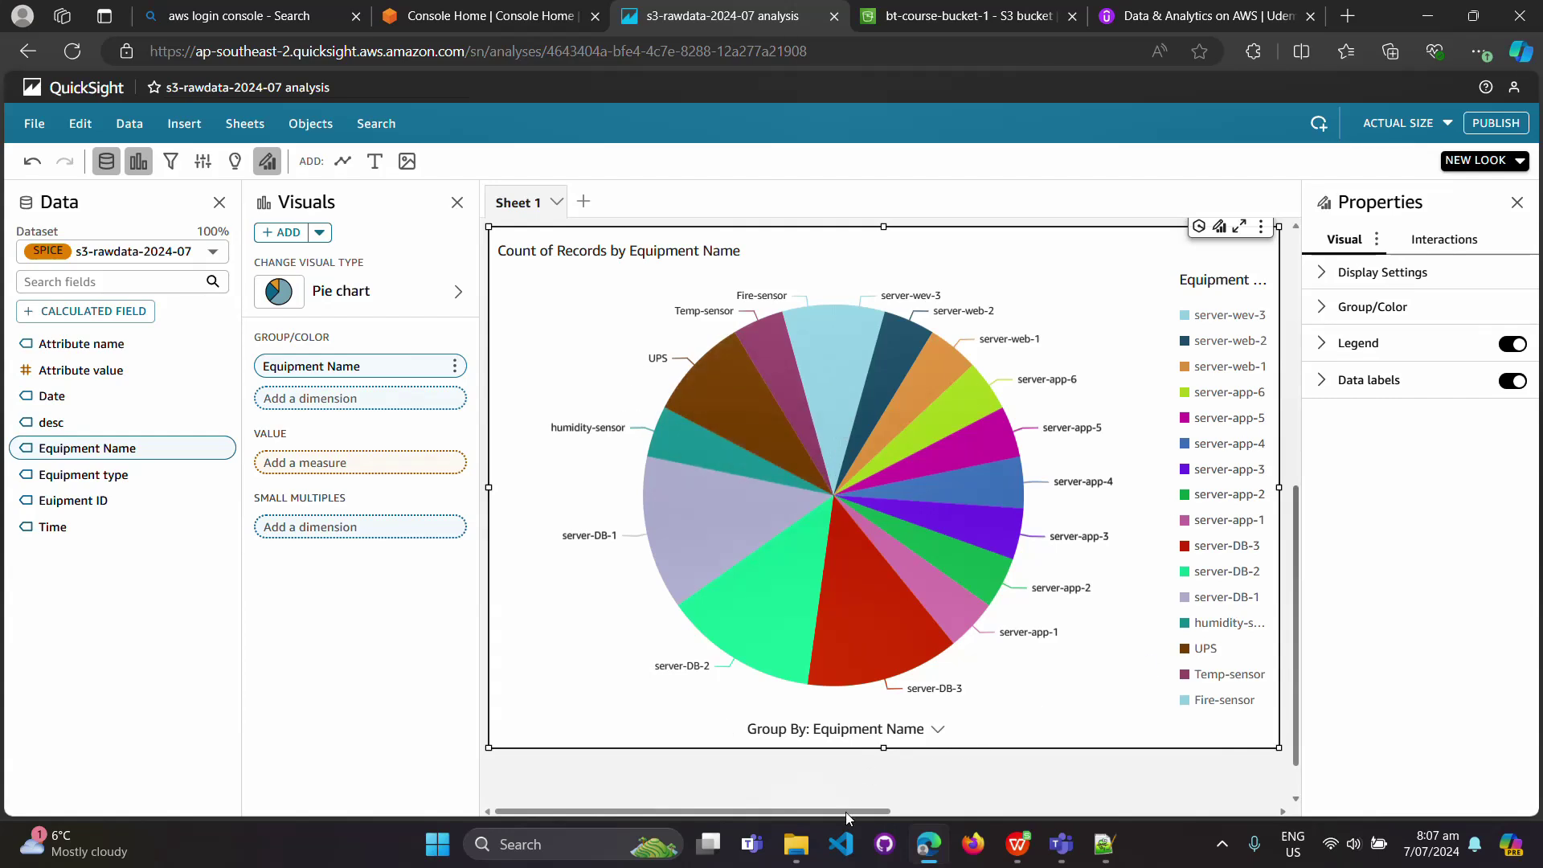
left_click_drag(846, 811, 1120, 813)
scroll(1298, 624, "up", 4)
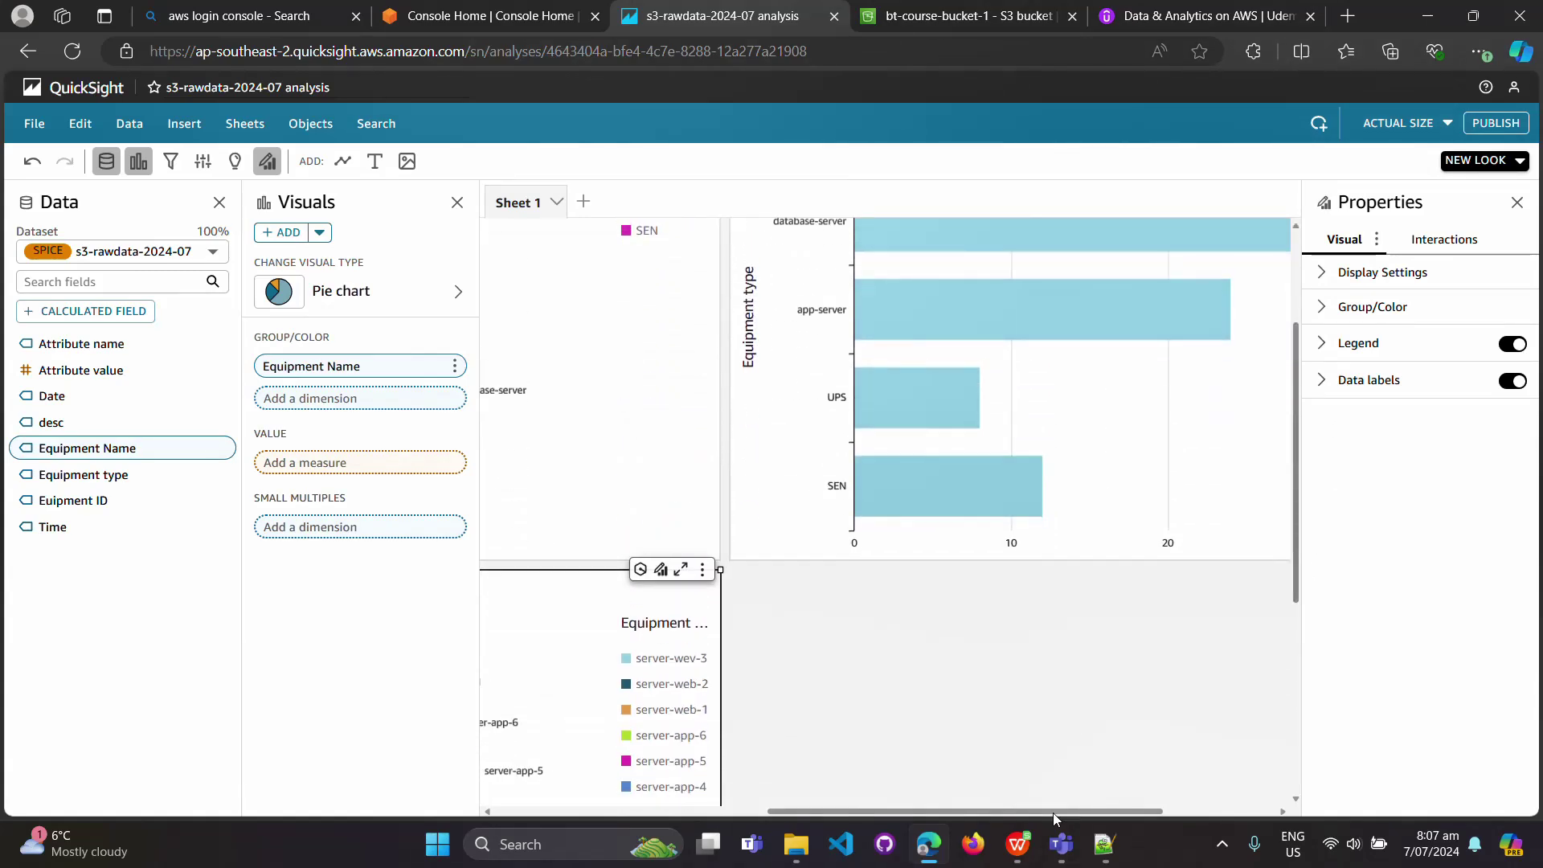
left_click_drag(1052, 813, 754, 801)
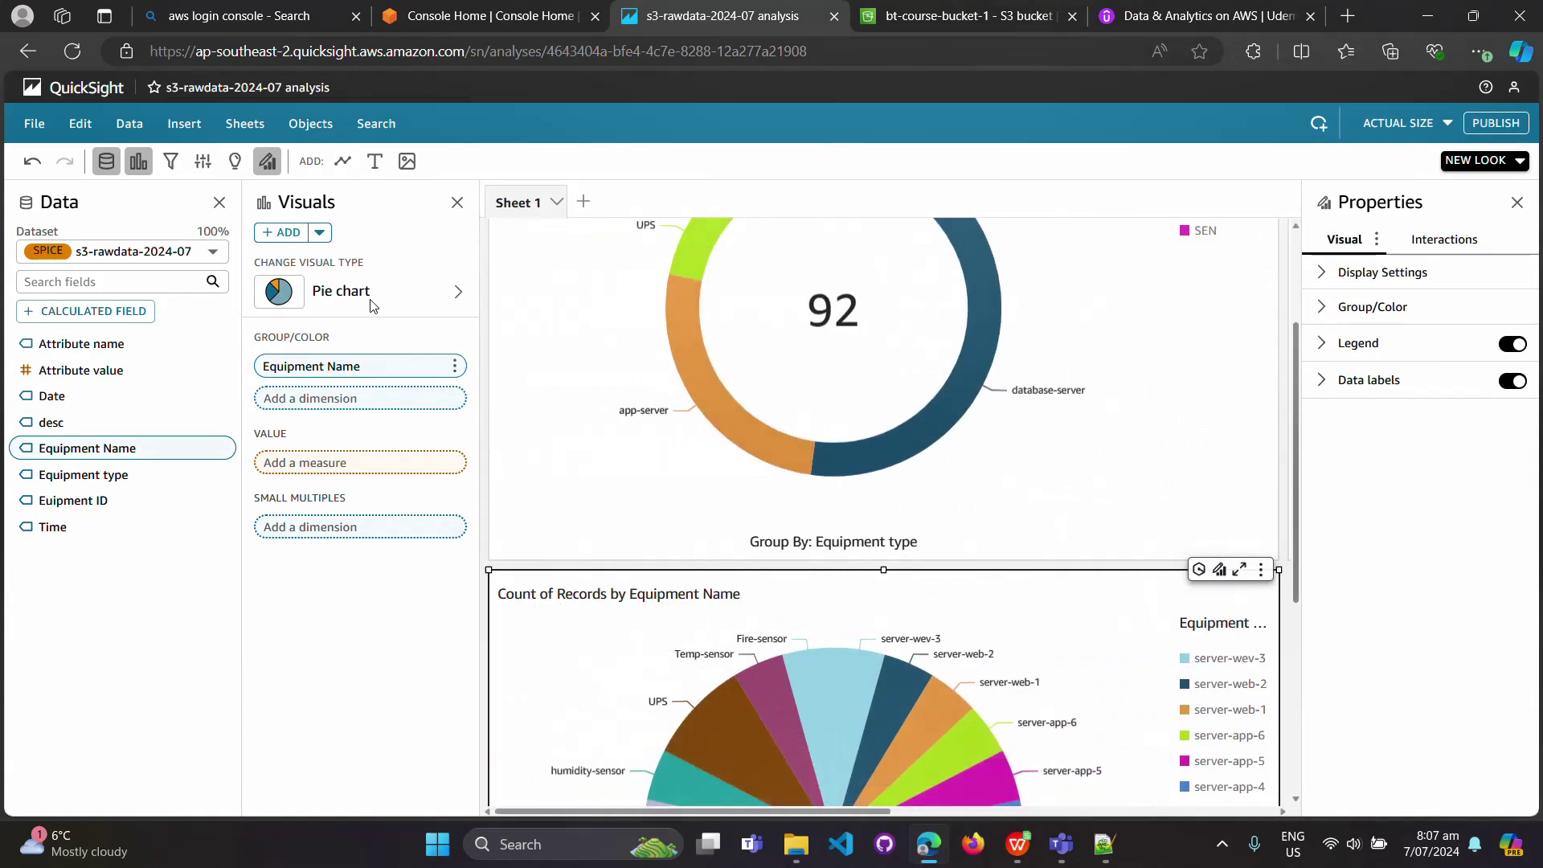
Add a gauge visual with Equipment type as its value and Attribute value as its target value
left_click(320, 233)
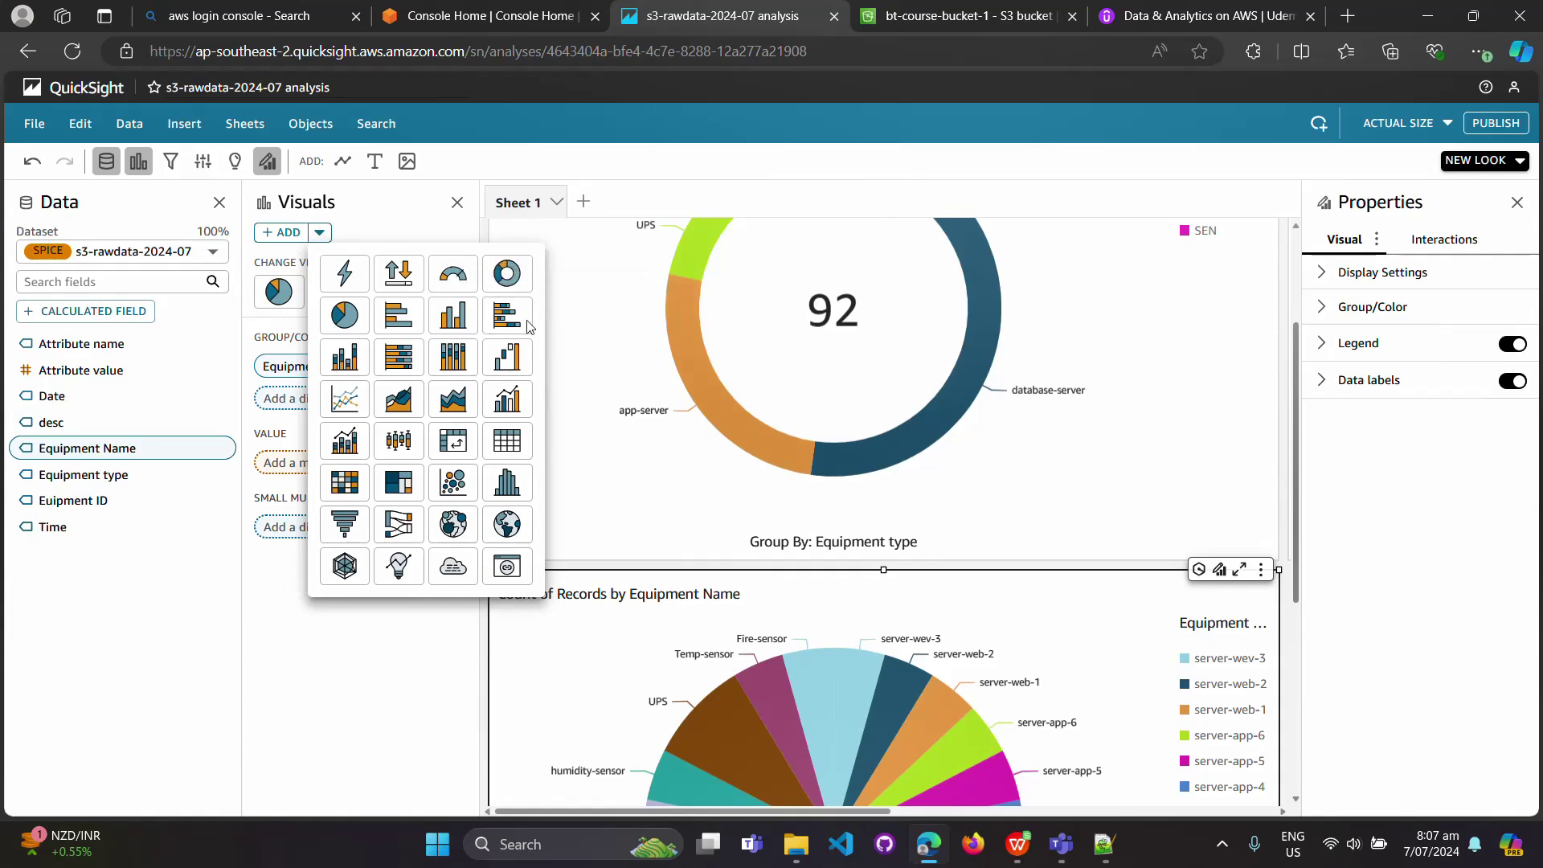
left_click(452, 274)
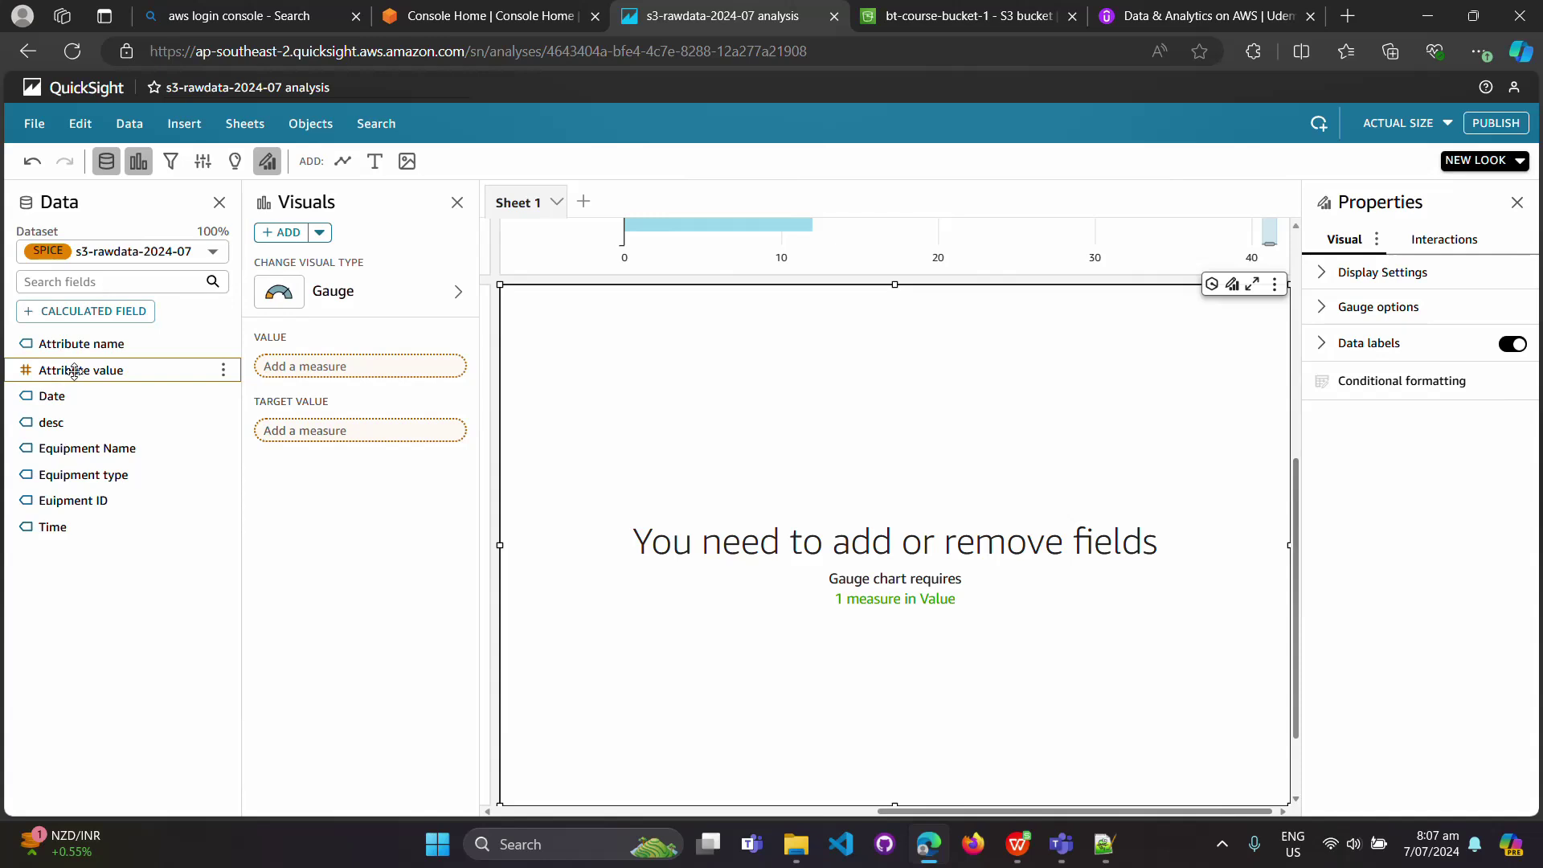
left_click_drag(74, 372, 337, 442)
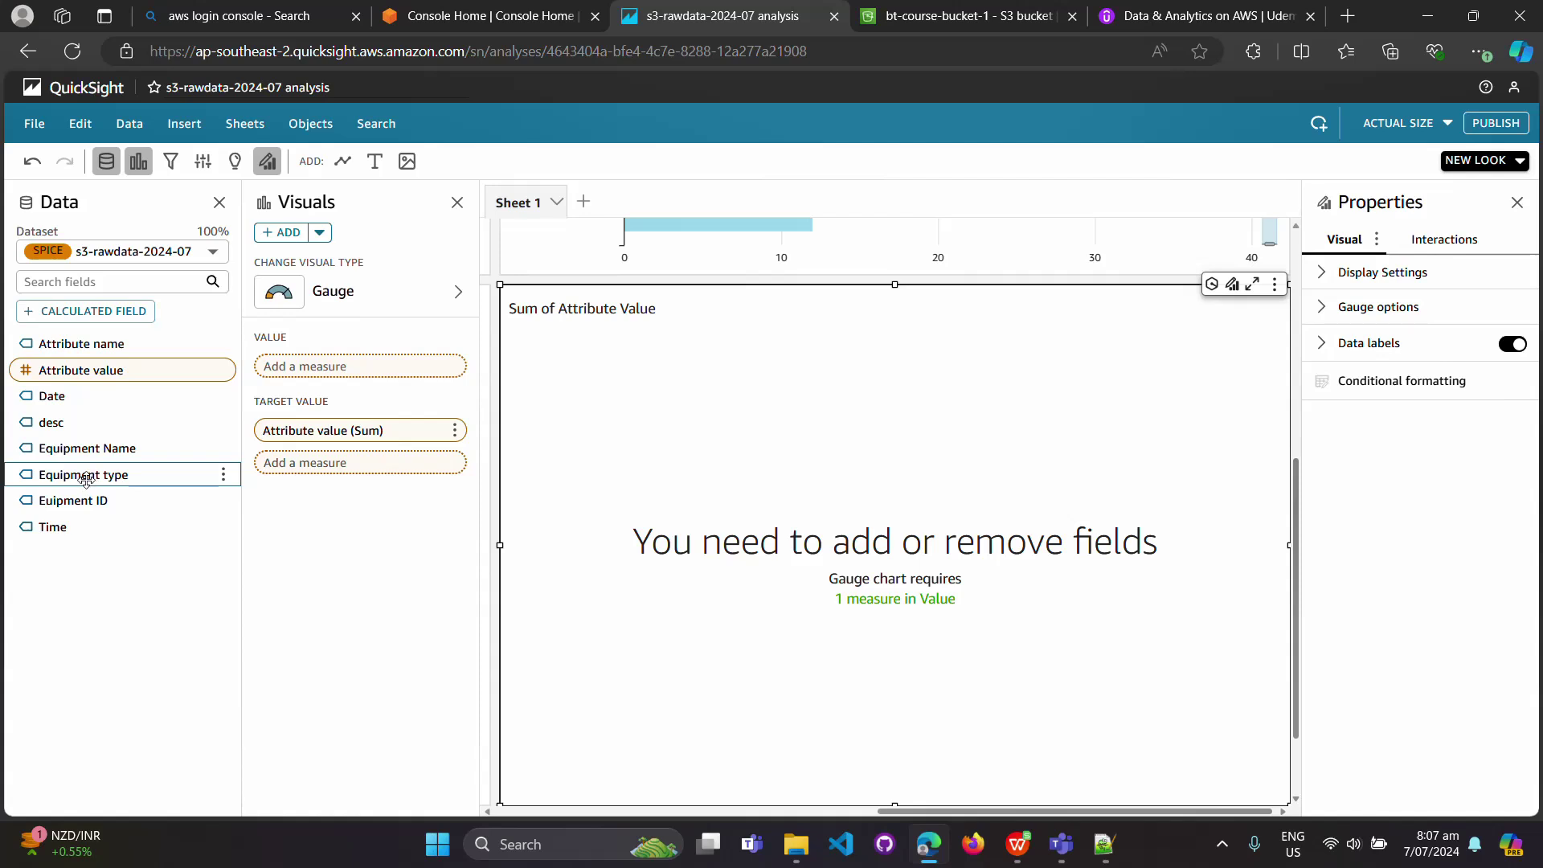
left_click_drag(86, 477, 338, 382)
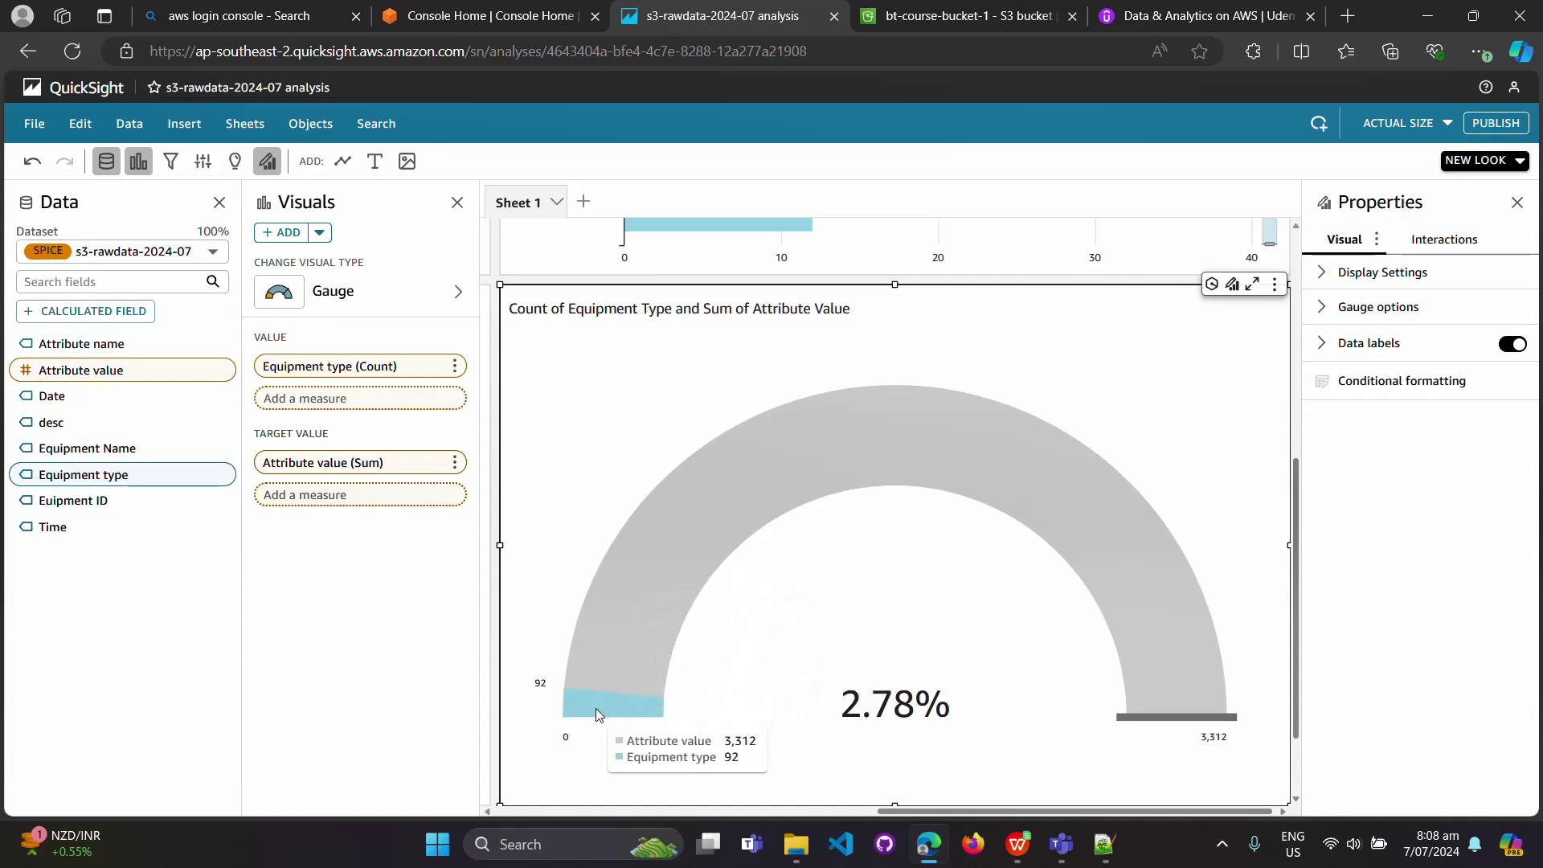
Set the aggregation of the gauge's Attribute value target to Median and check the aggregation options for Equipment type
left_click(456, 466)
mouse_move(530, 502)
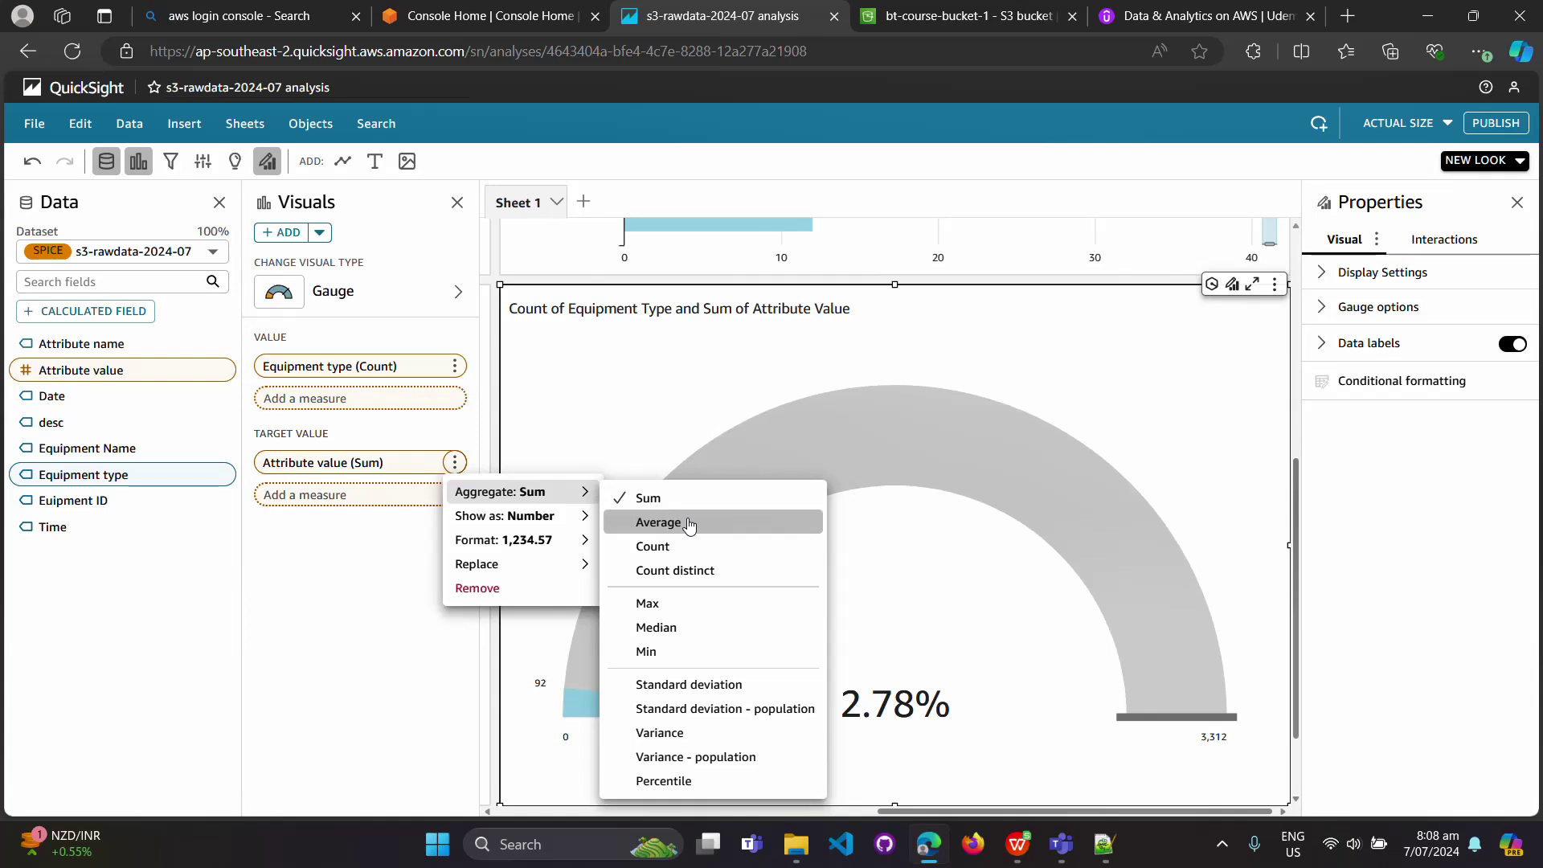
left_click(675, 628)
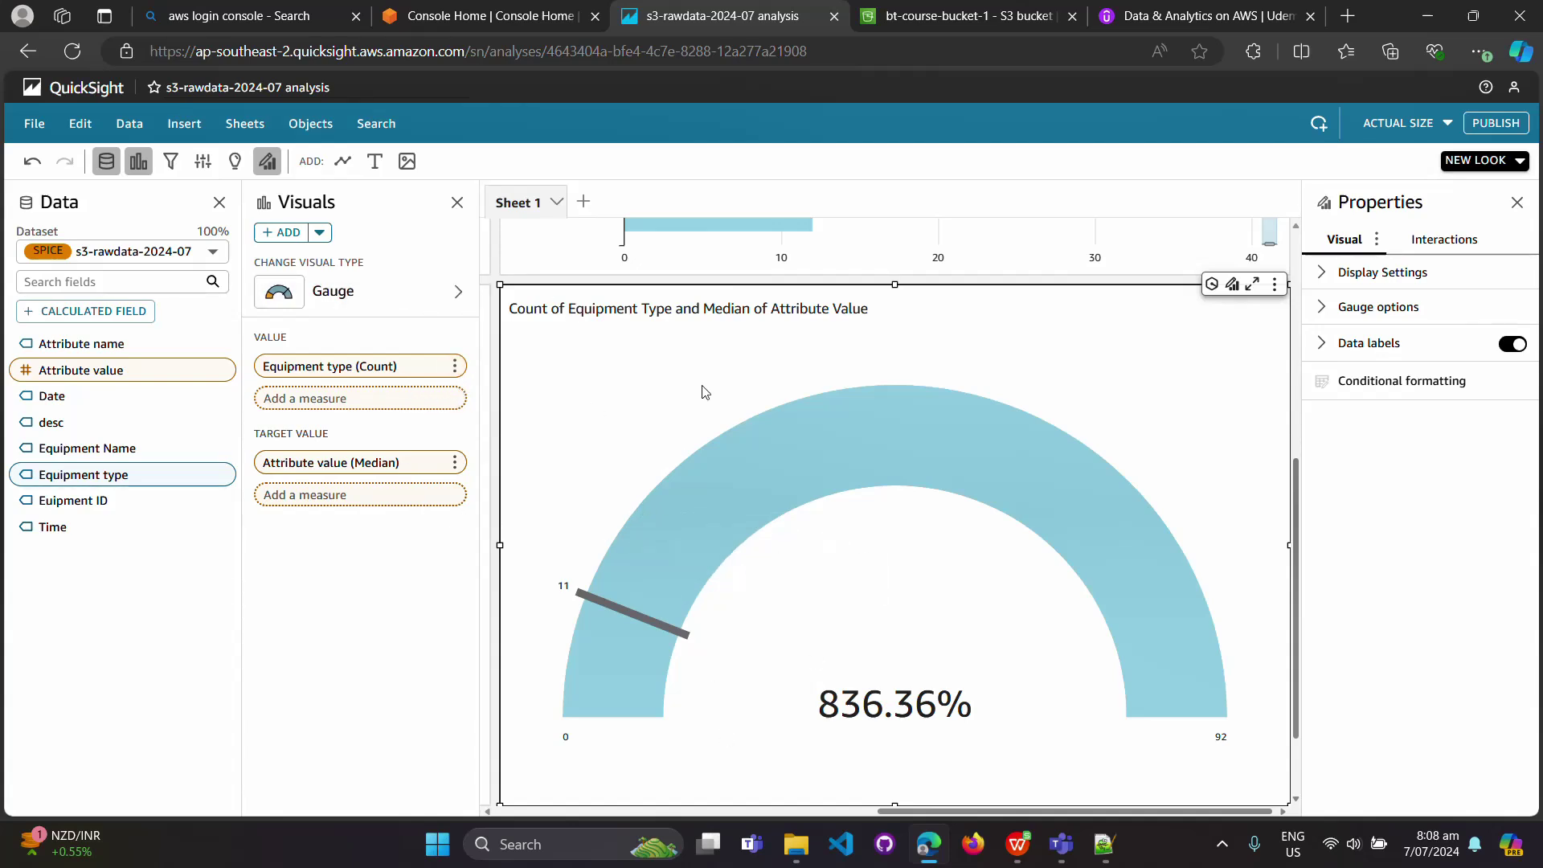
left_click_drag(905, 808, 576, 760)
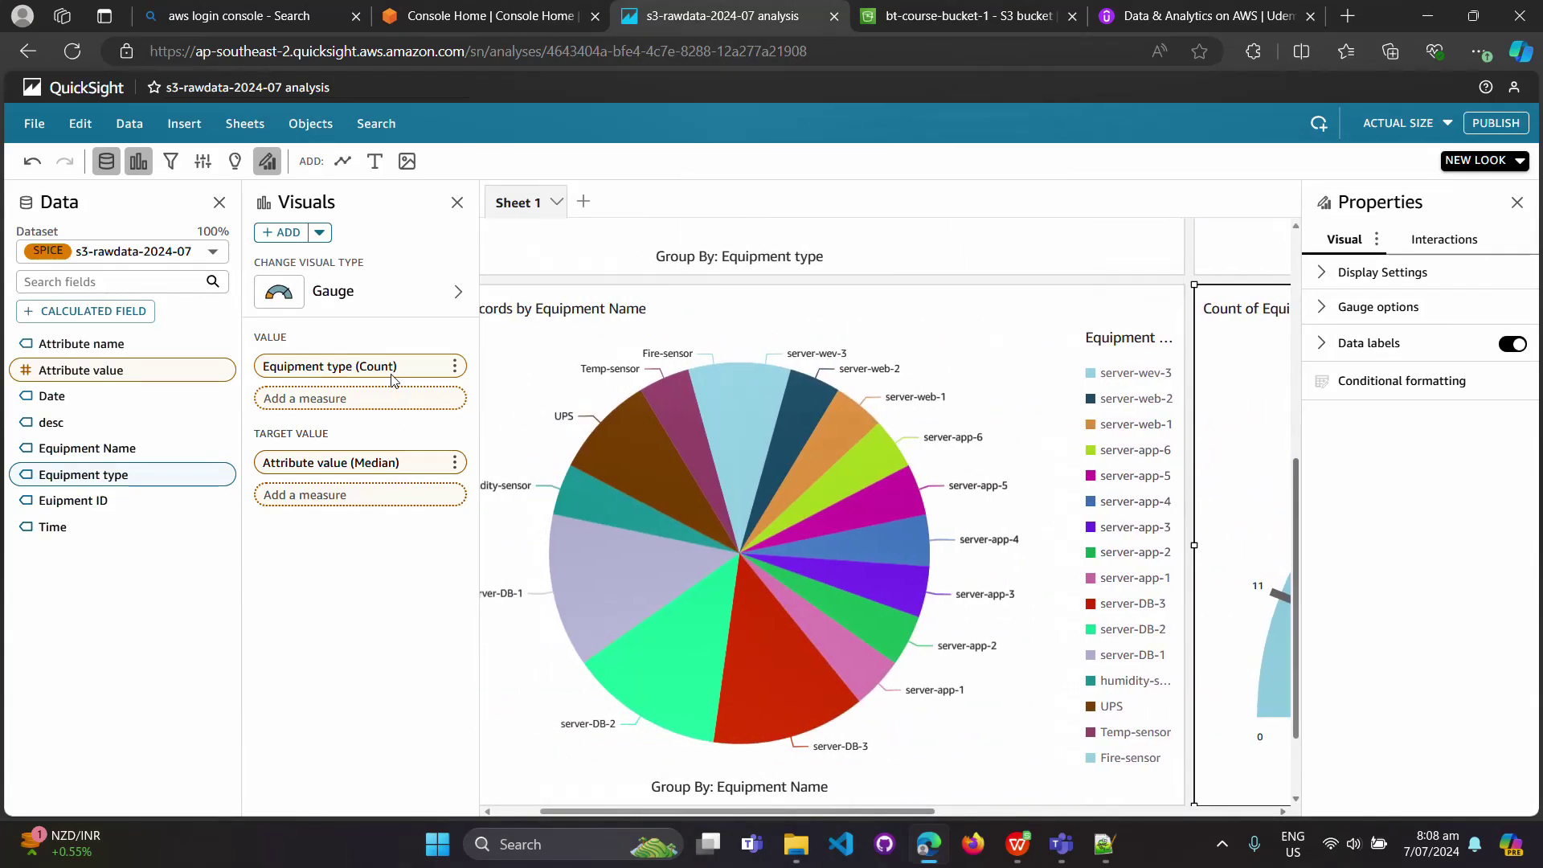
left_click(454, 366)
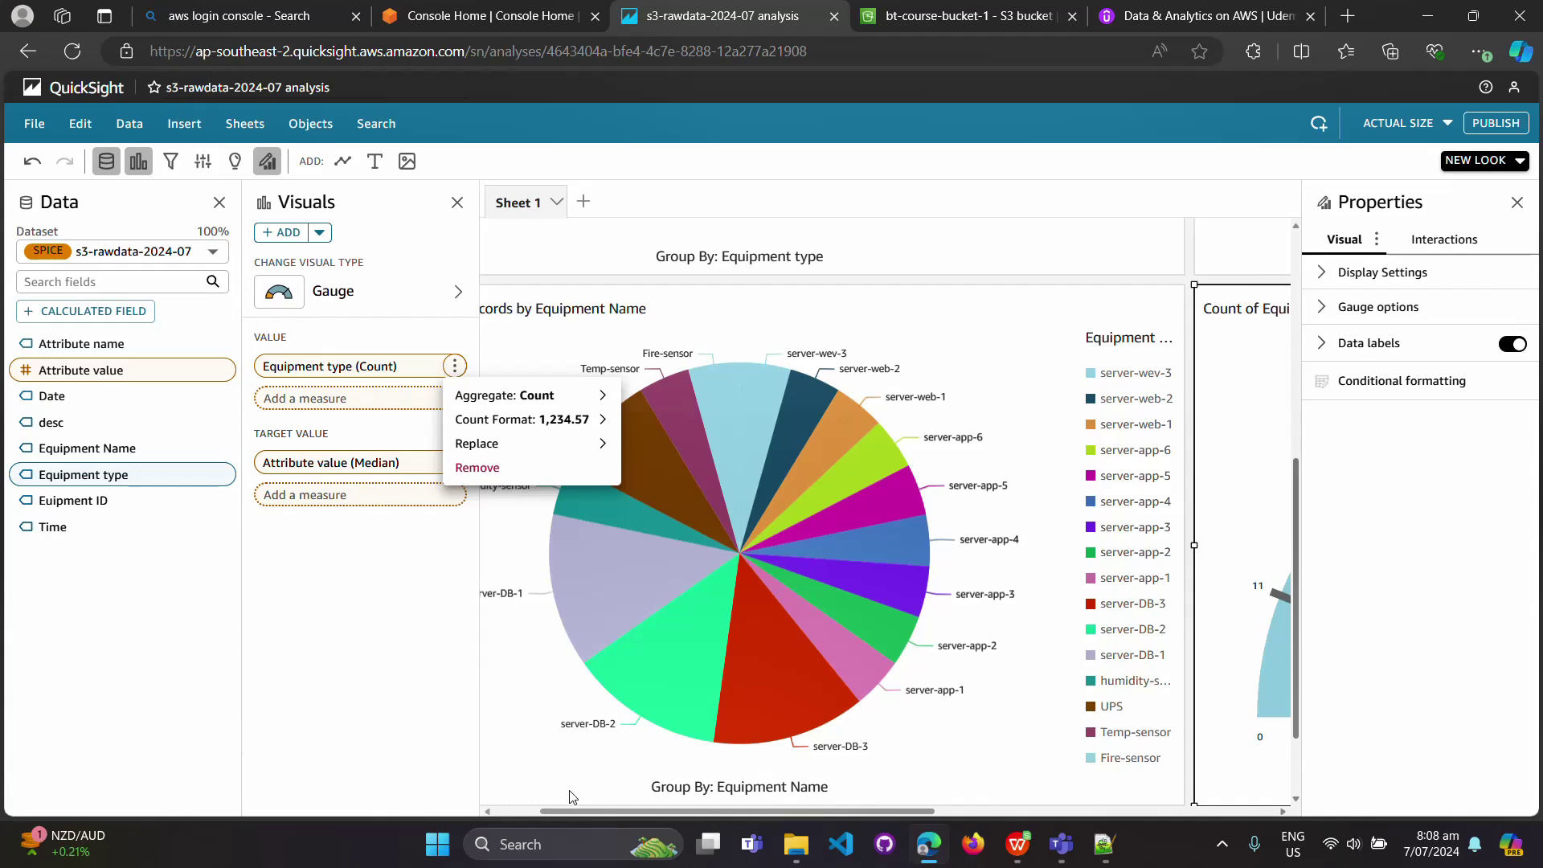
left_click_drag(575, 809, 1025, 791)
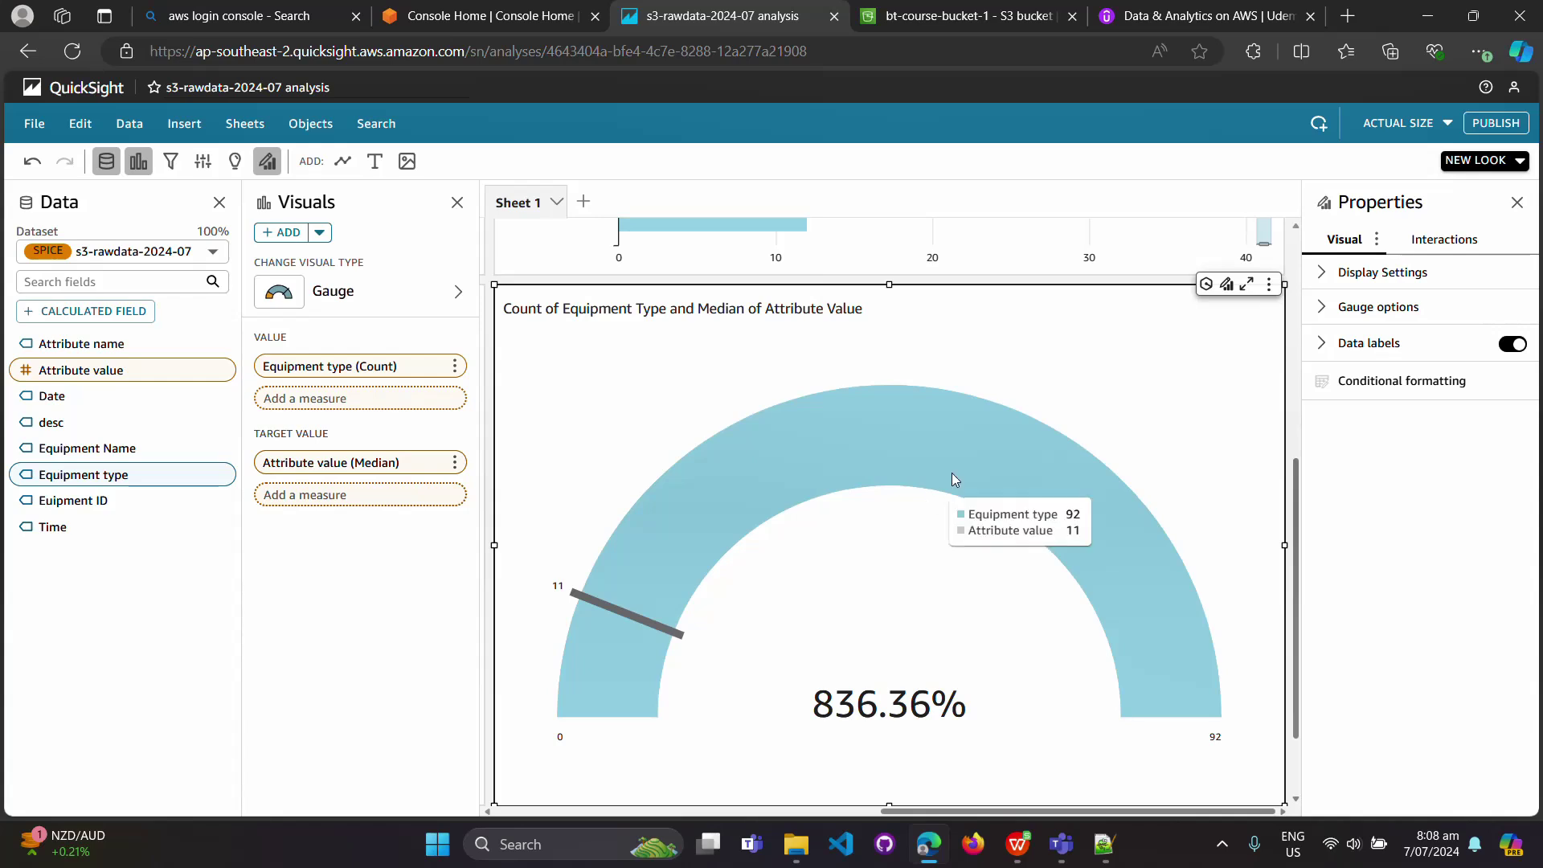
Publish all sheets of the analysis as a new dashboard named dashboard-1
left_click(1494, 125)
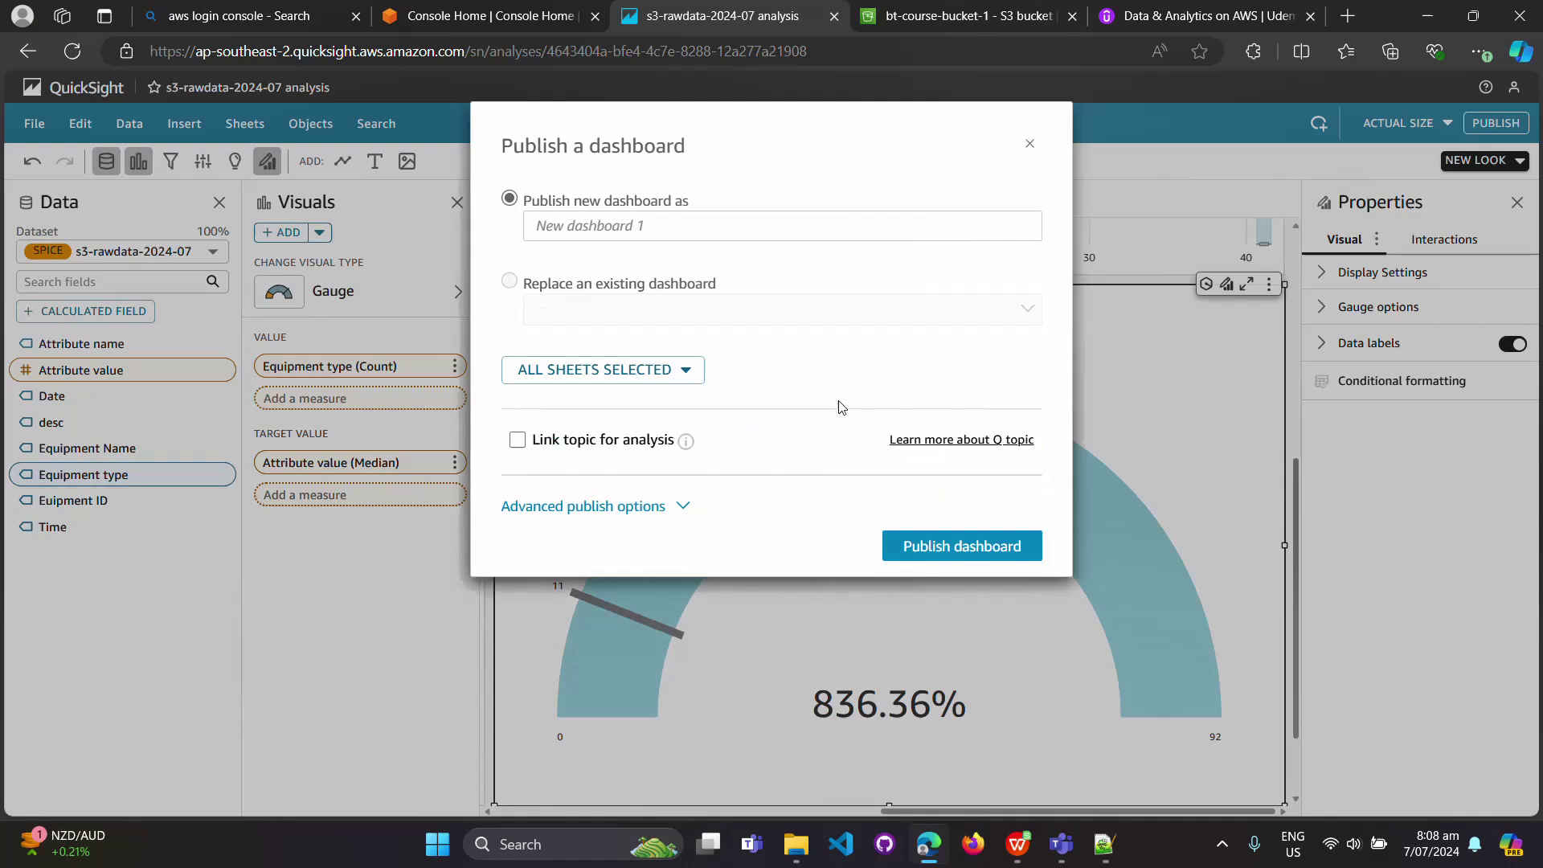
left_click(643, 228)
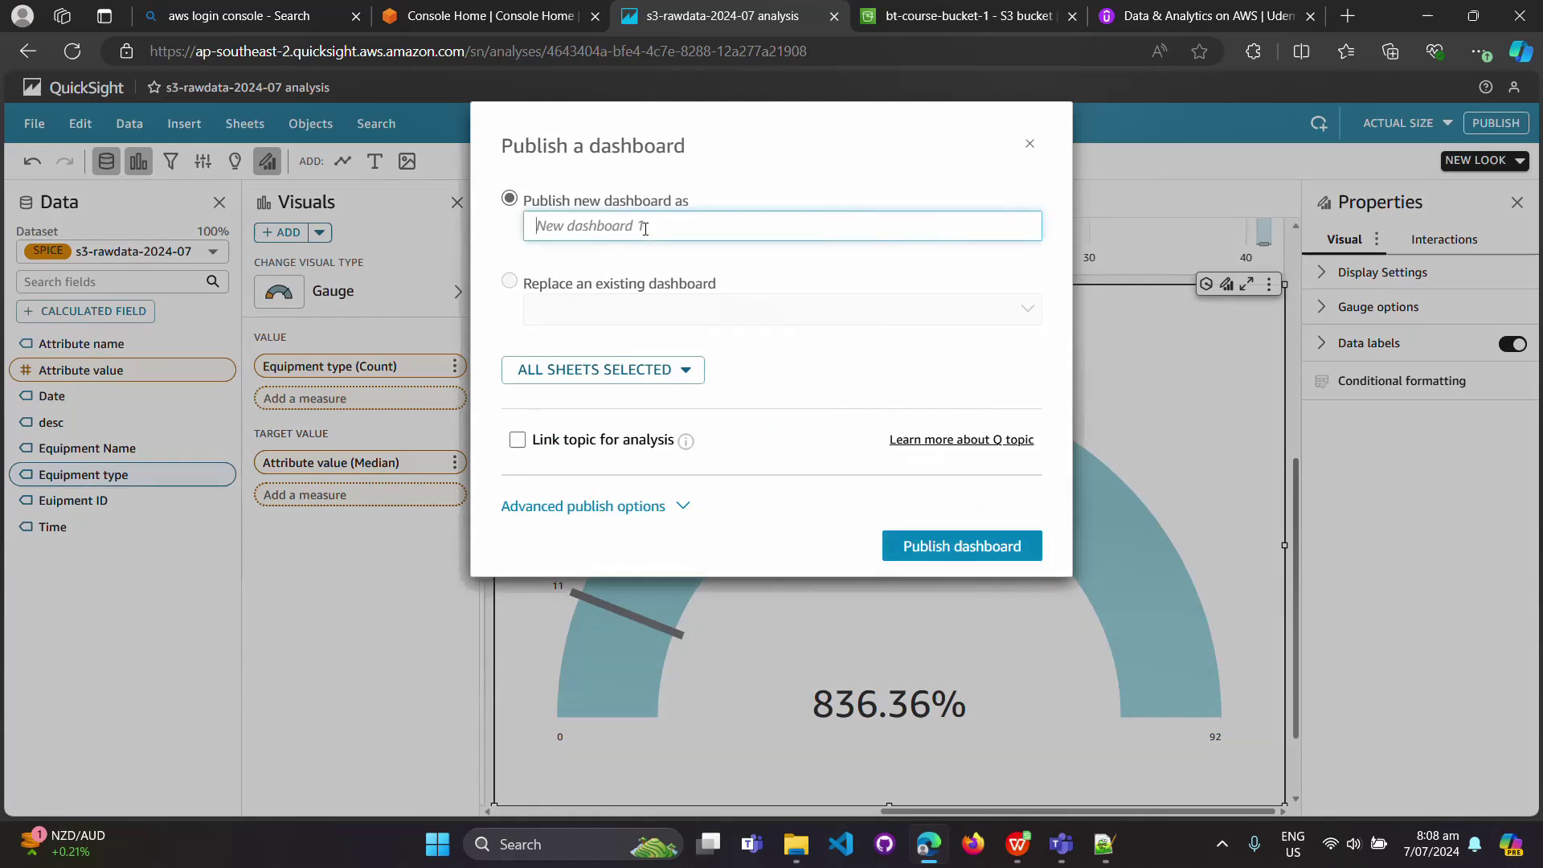
type("dashboard-1")
left_click(547, 304)
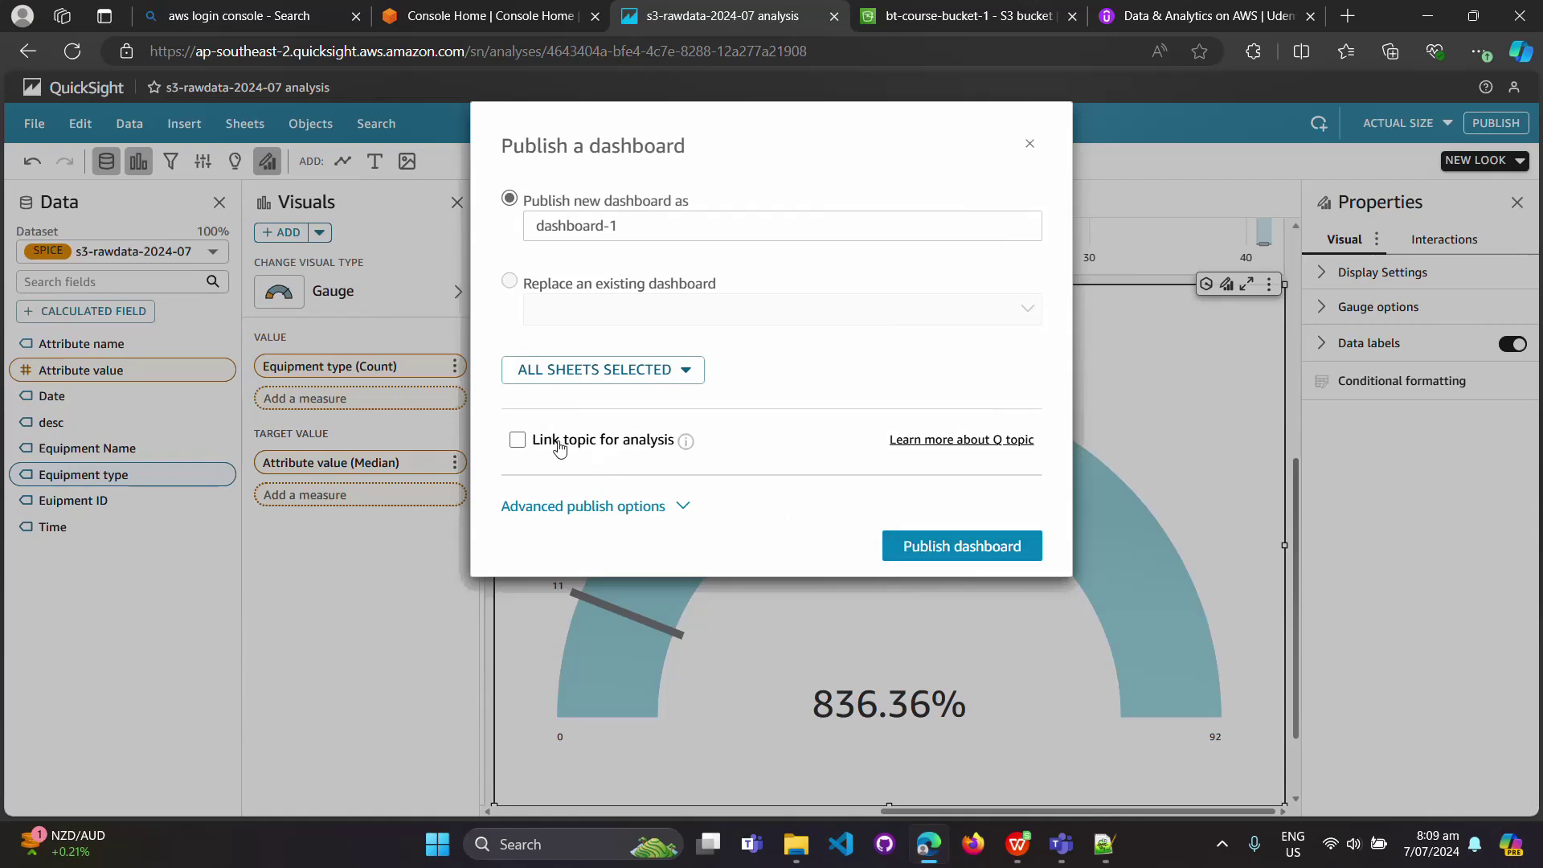
left_click(913, 548)
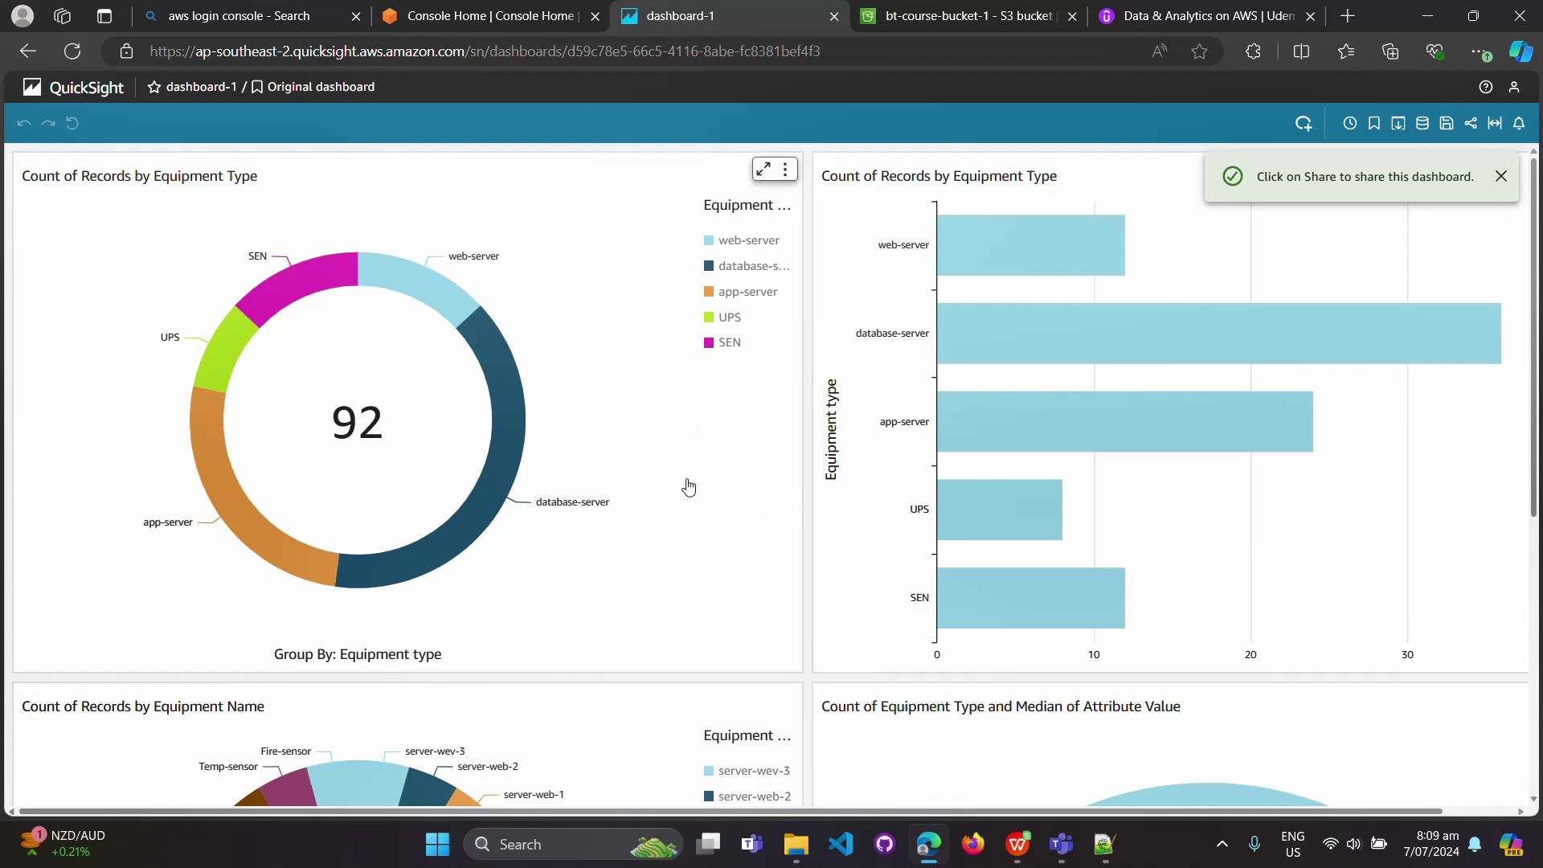
left_click_drag(1535, 354, 1531, 258)
Reopen dashboard-1 from the list of dashboards and look at its sharing options and charts
left_click(106, 94)
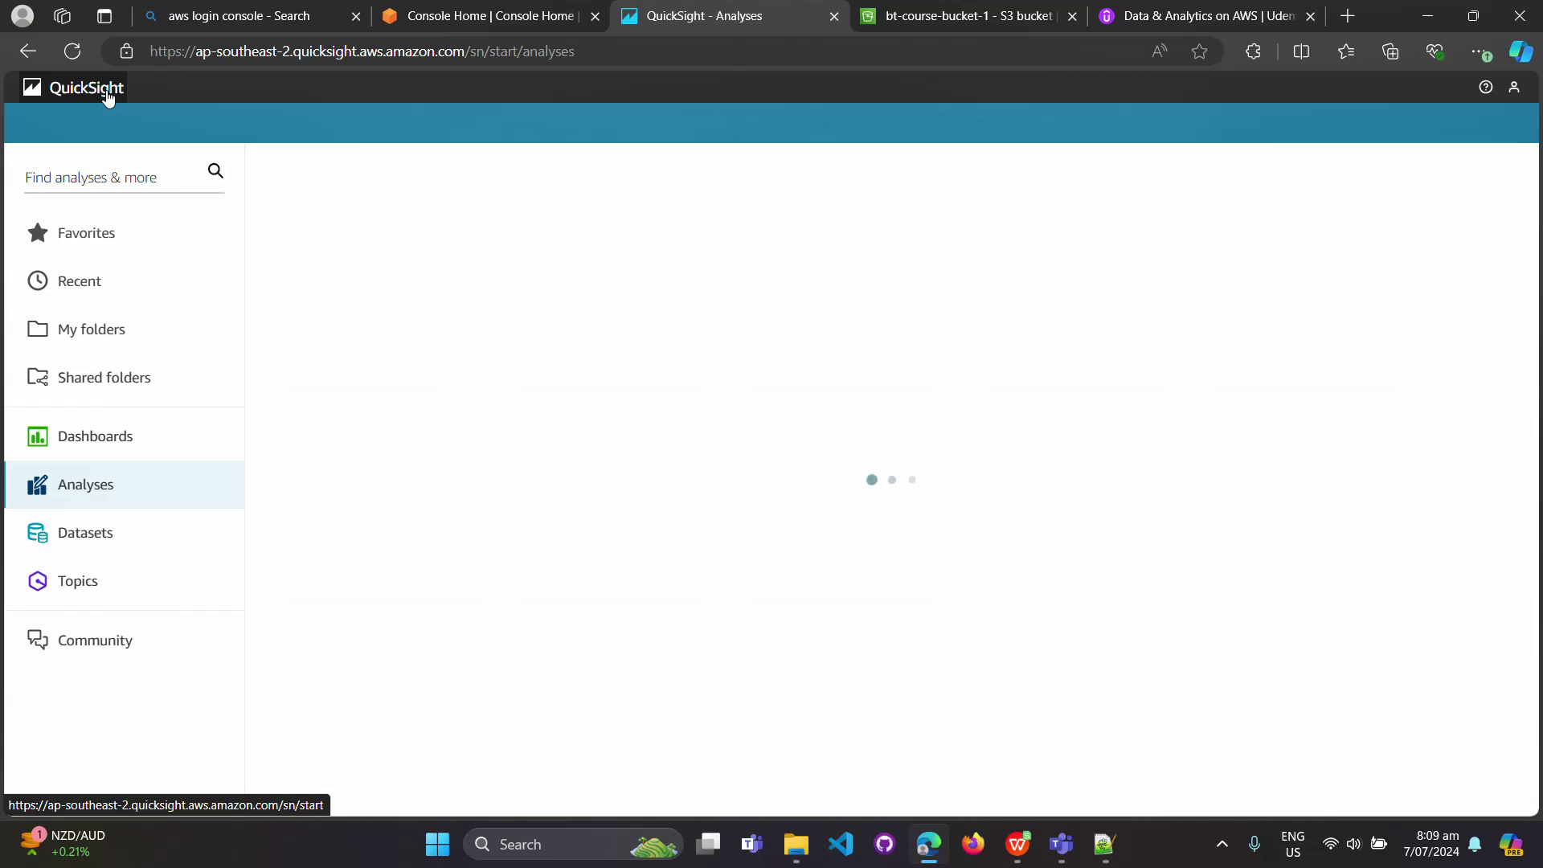
left_click(84, 446)
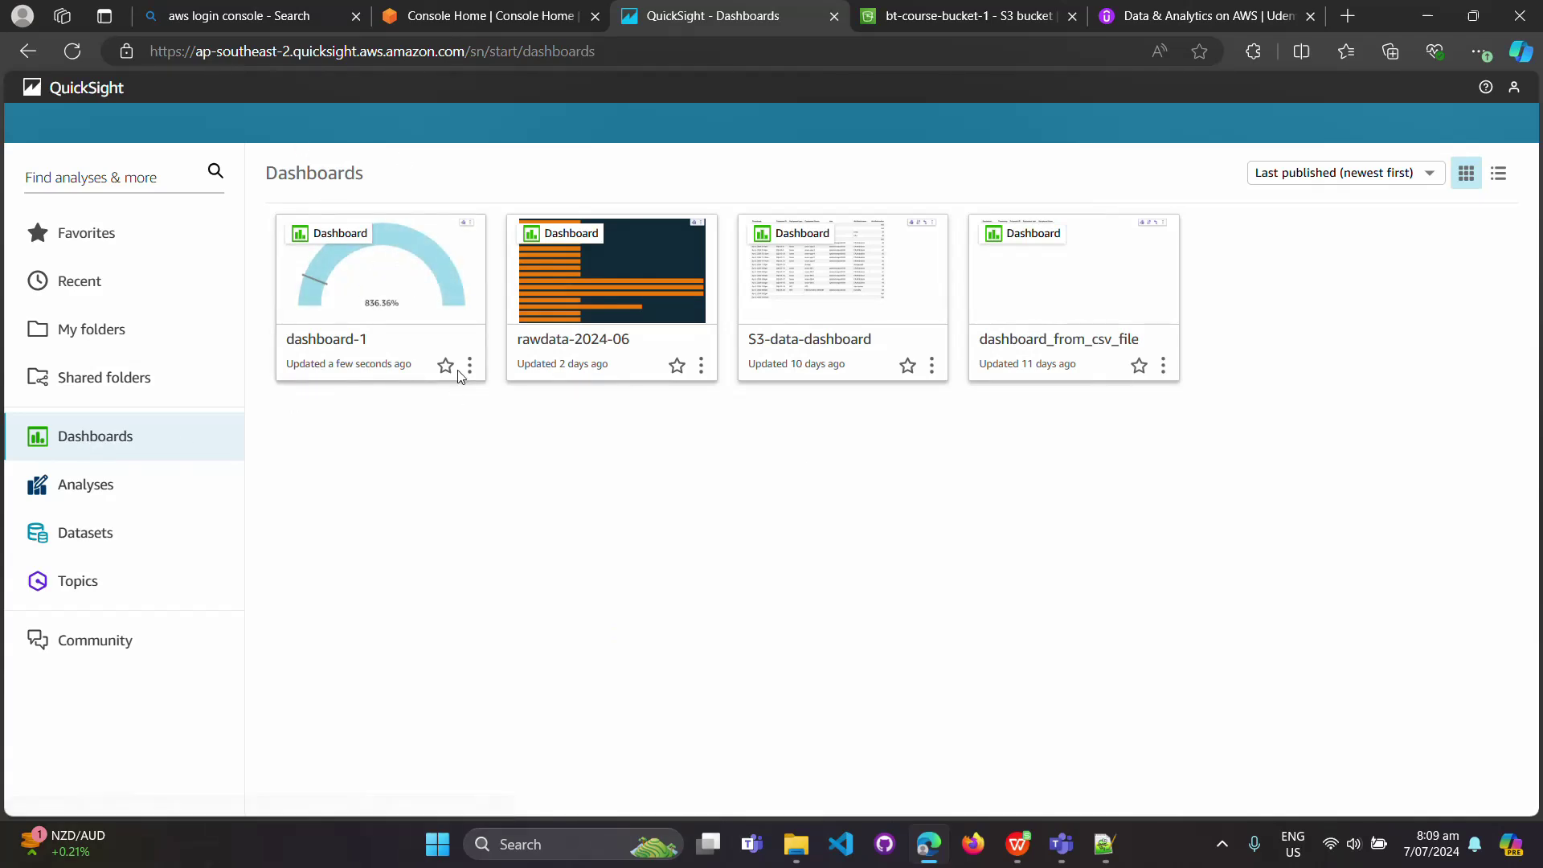
left_click(376, 299)
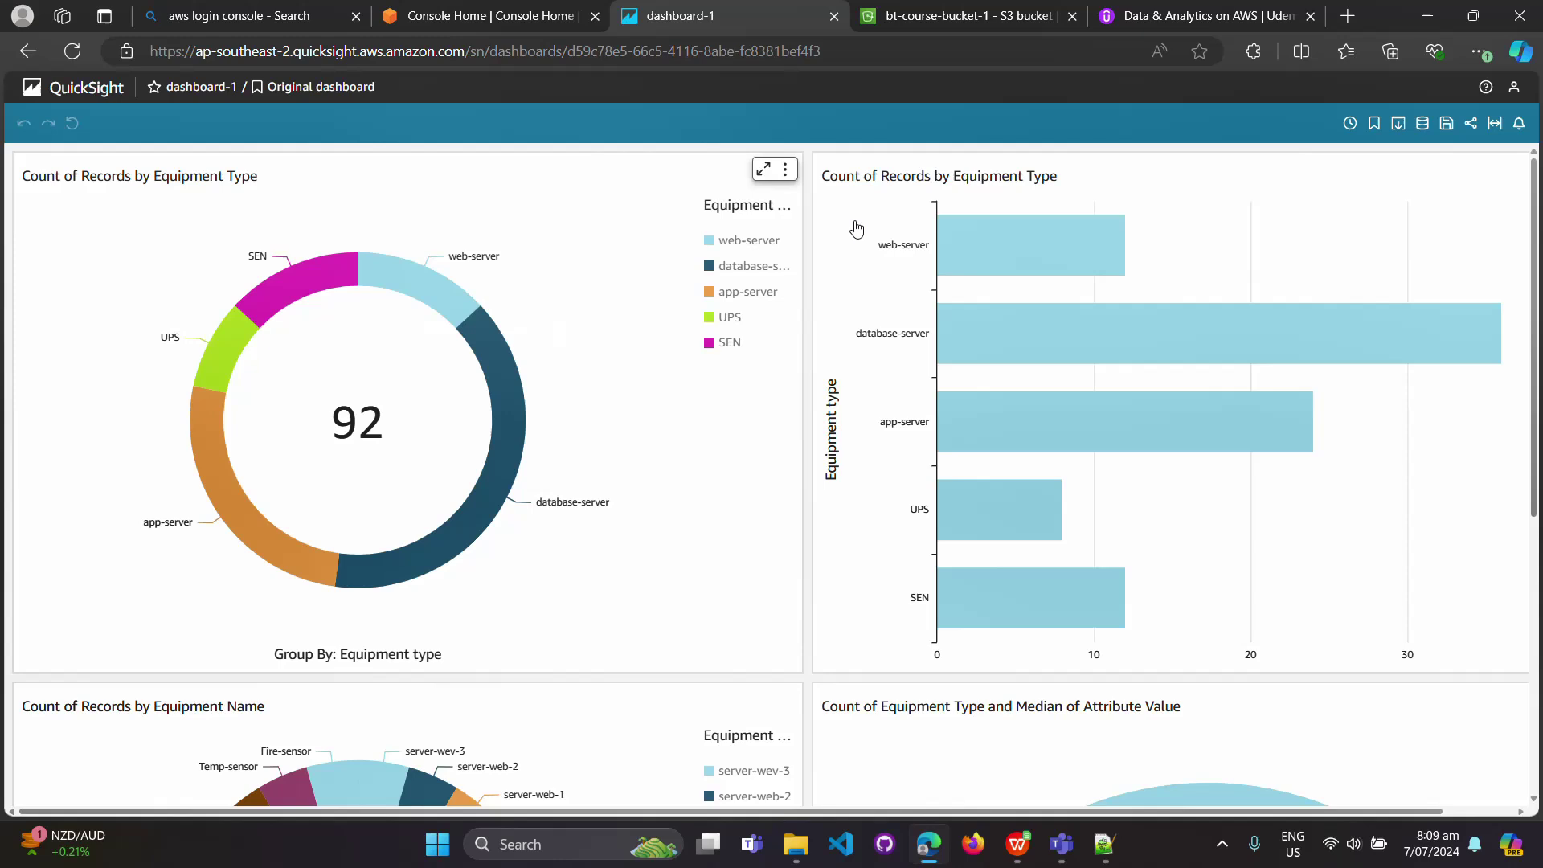
left_click(1470, 123)
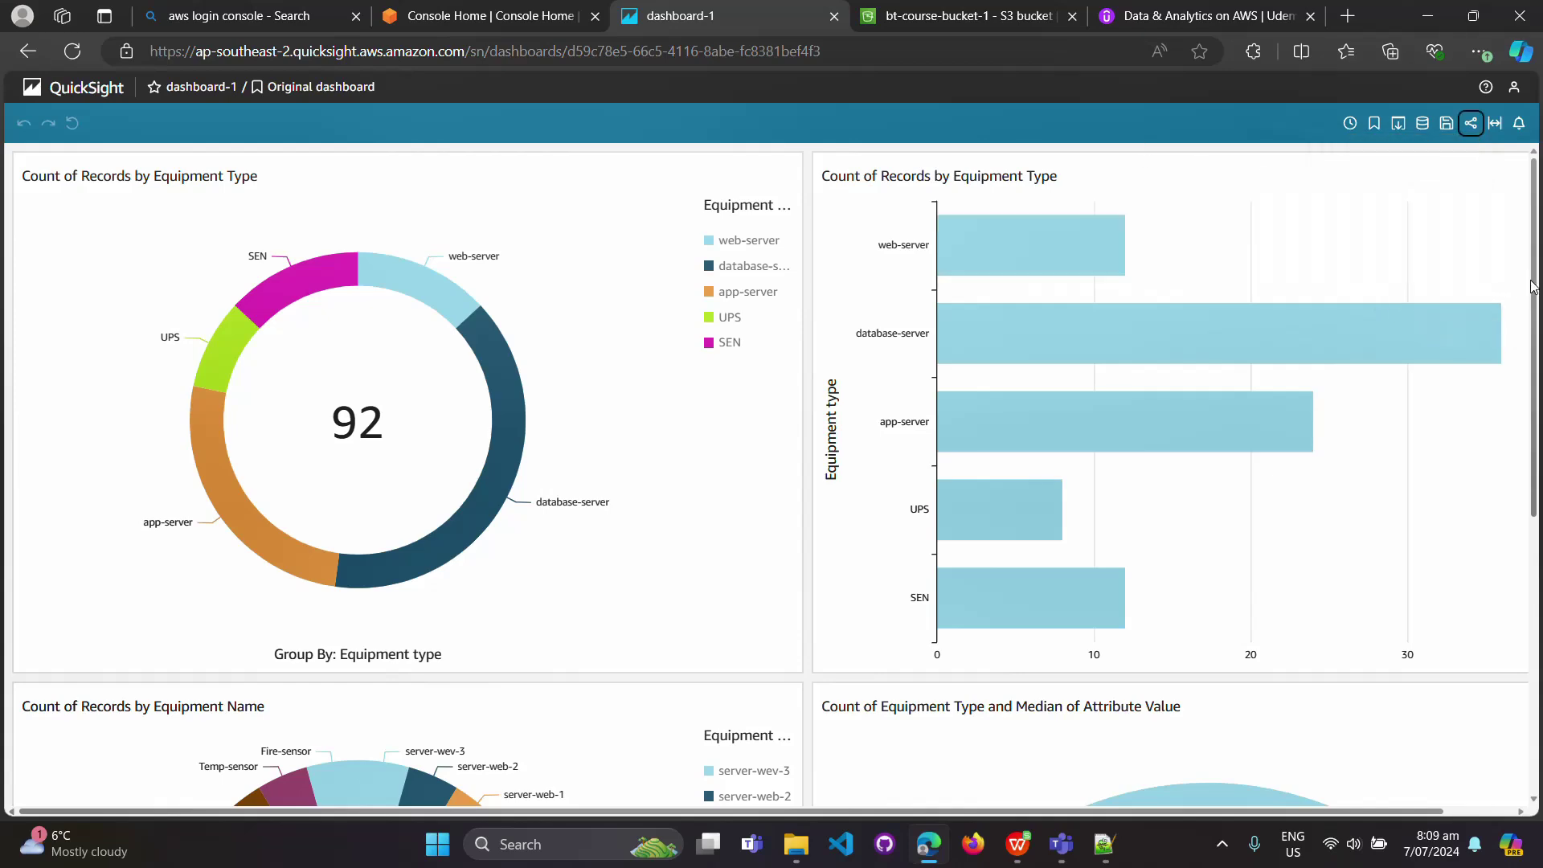
left_click_drag(1533, 316, 1515, 238)
mouse_move(1520, 265)
left_mouse_down()
mouse_move(1515, 515)
mouse_move(1527, 284)
left_mouse_up()
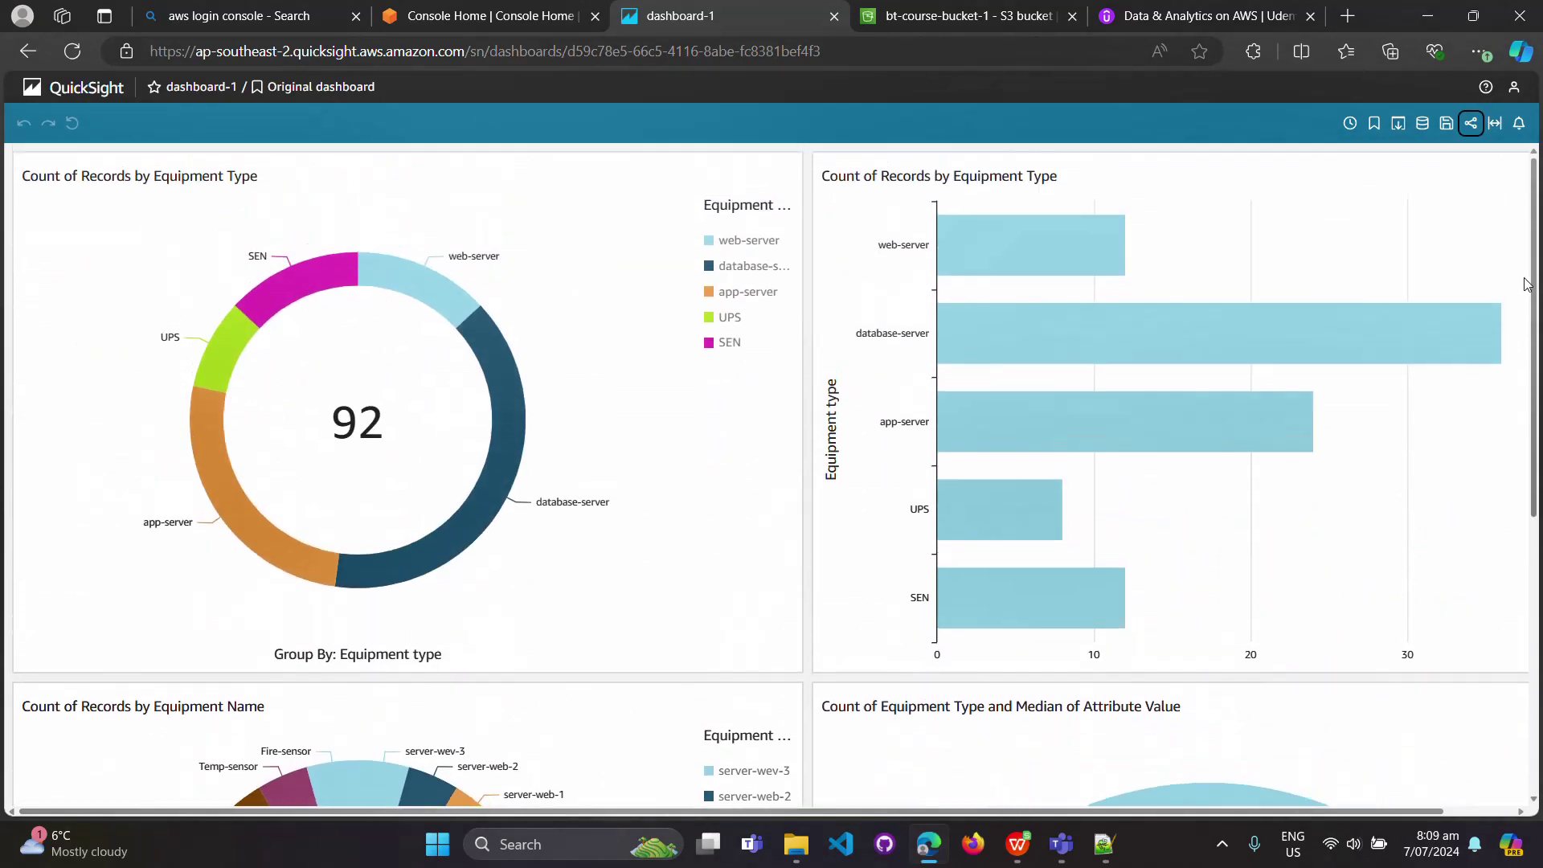